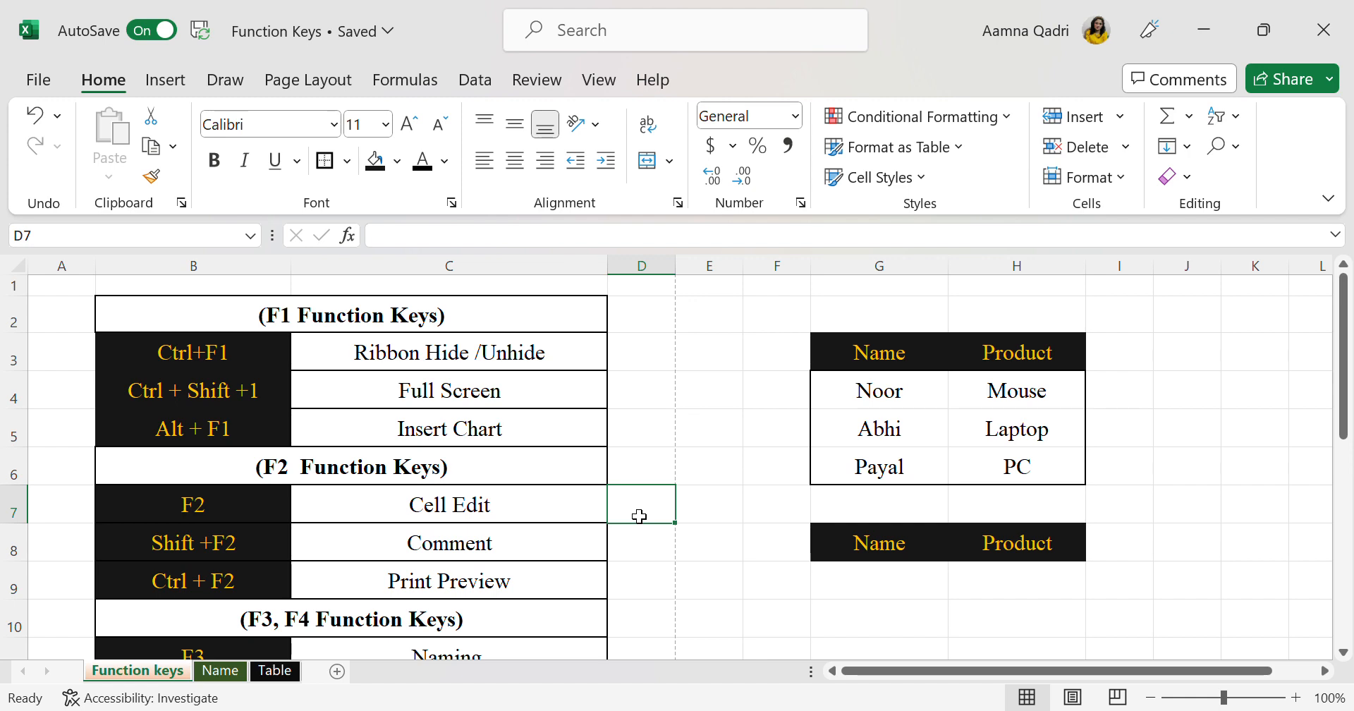
{"action": "scroll", "coordinate": [639, 516], "scroll_direction": "down", "scroll_amount": 1}
{"action": "scroll", "coordinate": [639, 516], "scroll_direction": "up", "scroll_amount": 1}
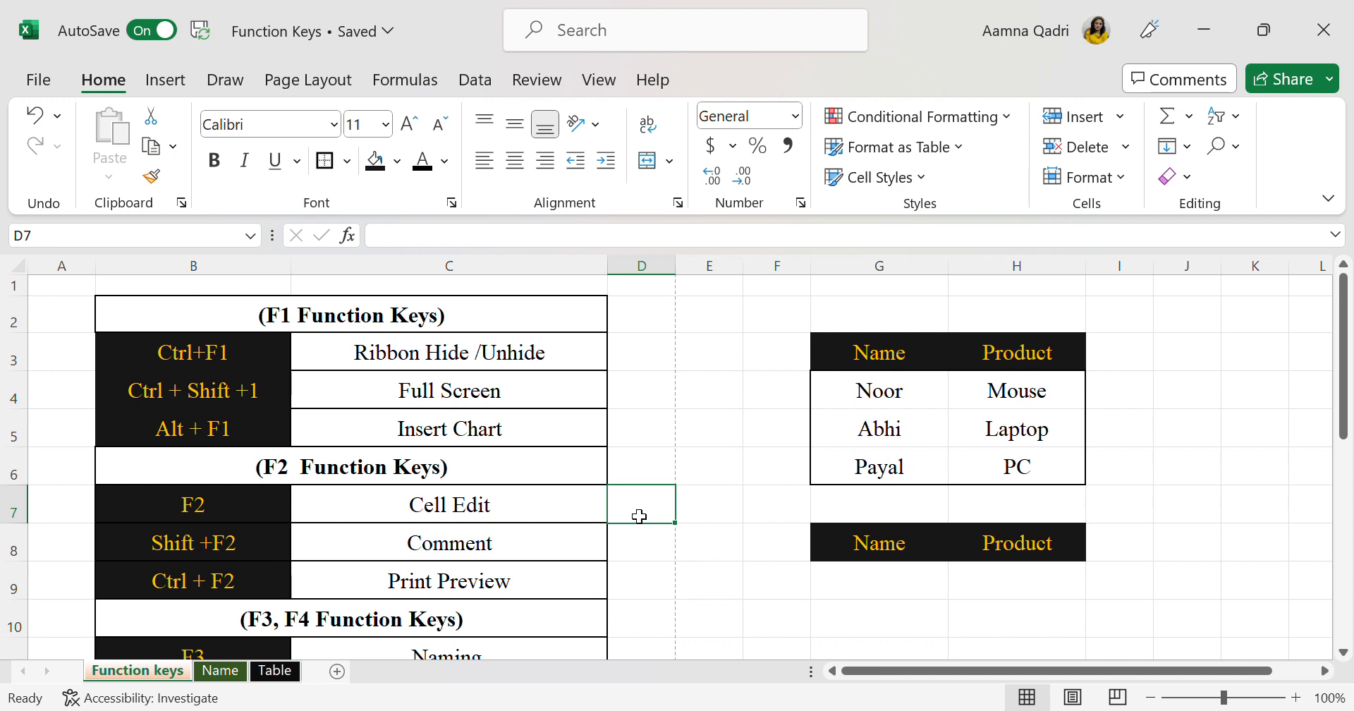
{"action": "scroll", "coordinate": [639, 516], "scroll_direction": "down", "scroll_amount": 1}
{"action": "scroll", "coordinate": [639, 516], "scroll_direction": "up", "scroll_amount": 1}
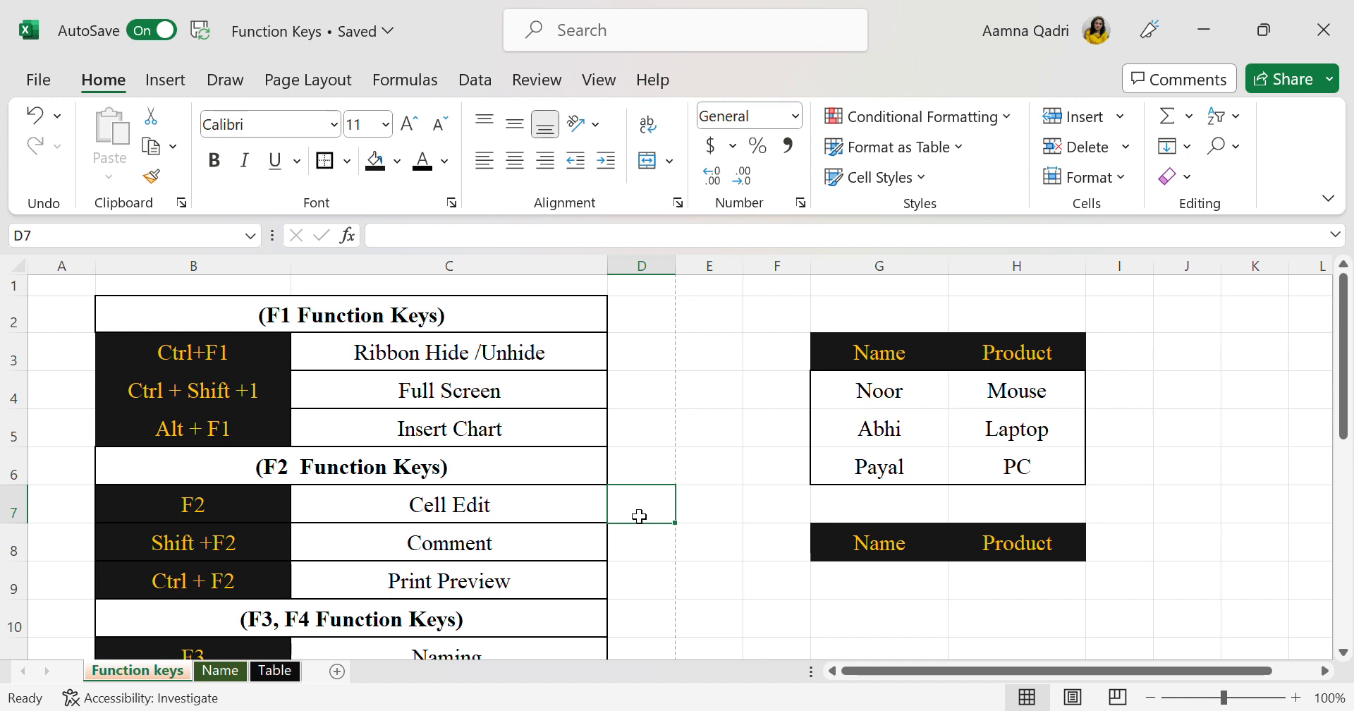
{"action": "scroll", "coordinate": [639, 516], "scroll_direction": "down", "scroll_amount": 2}
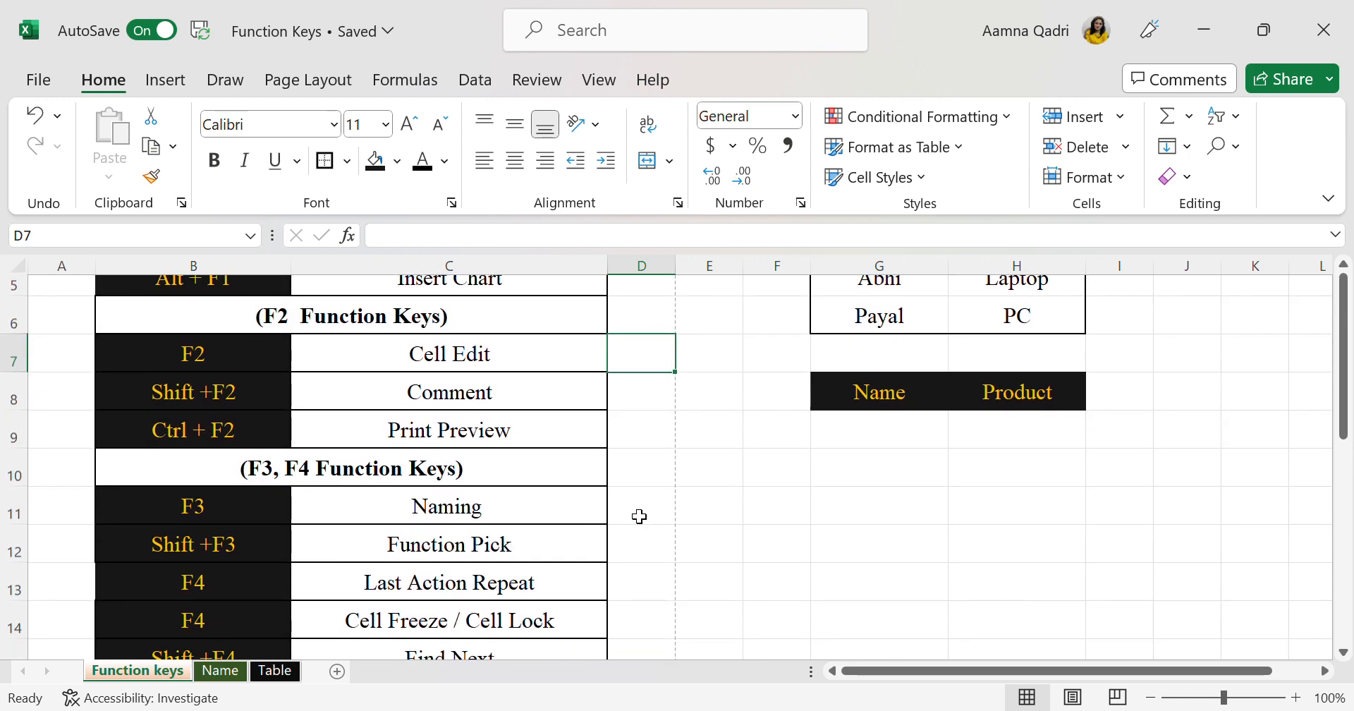
{"action": "scroll", "coordinate": [638, 516], "scroll_direction": "up", "scroll_amount": 2}
{"action": "left_click", "coordinate": [393, 425]}
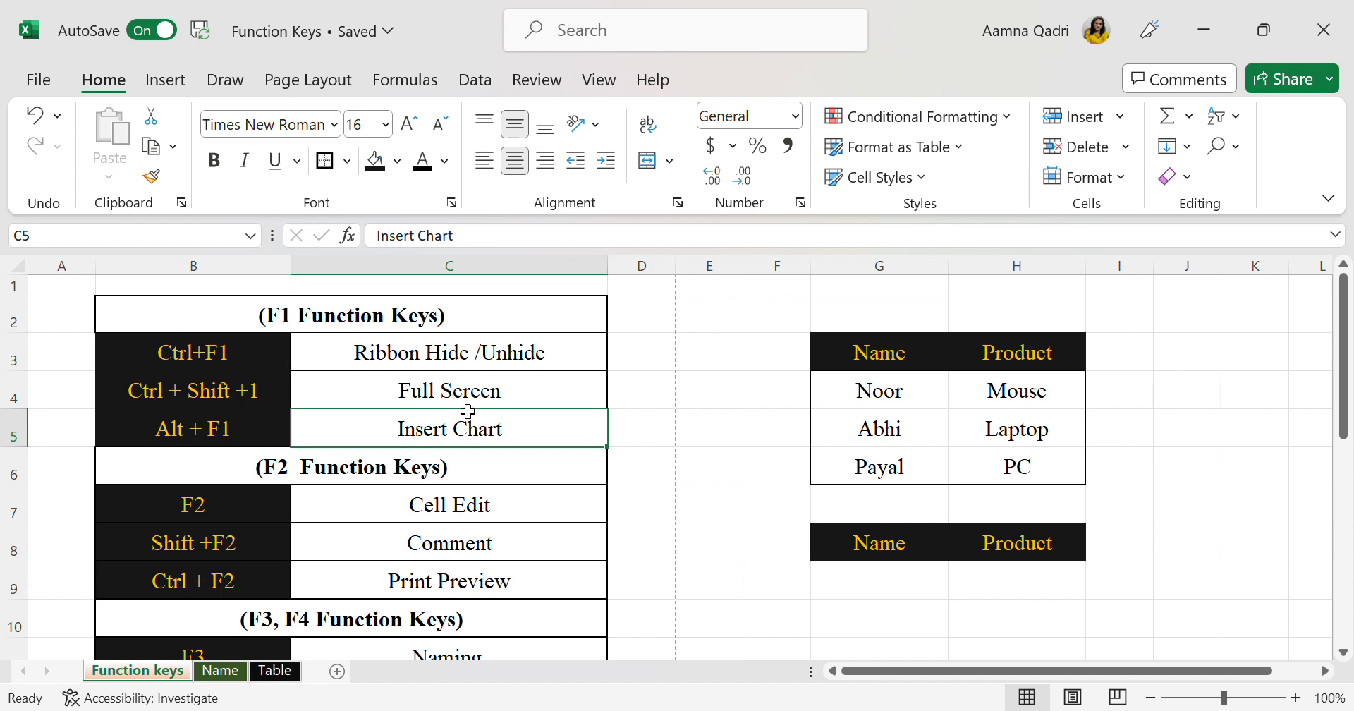
{"action": "left_click", "coordinate": [287, 405]}
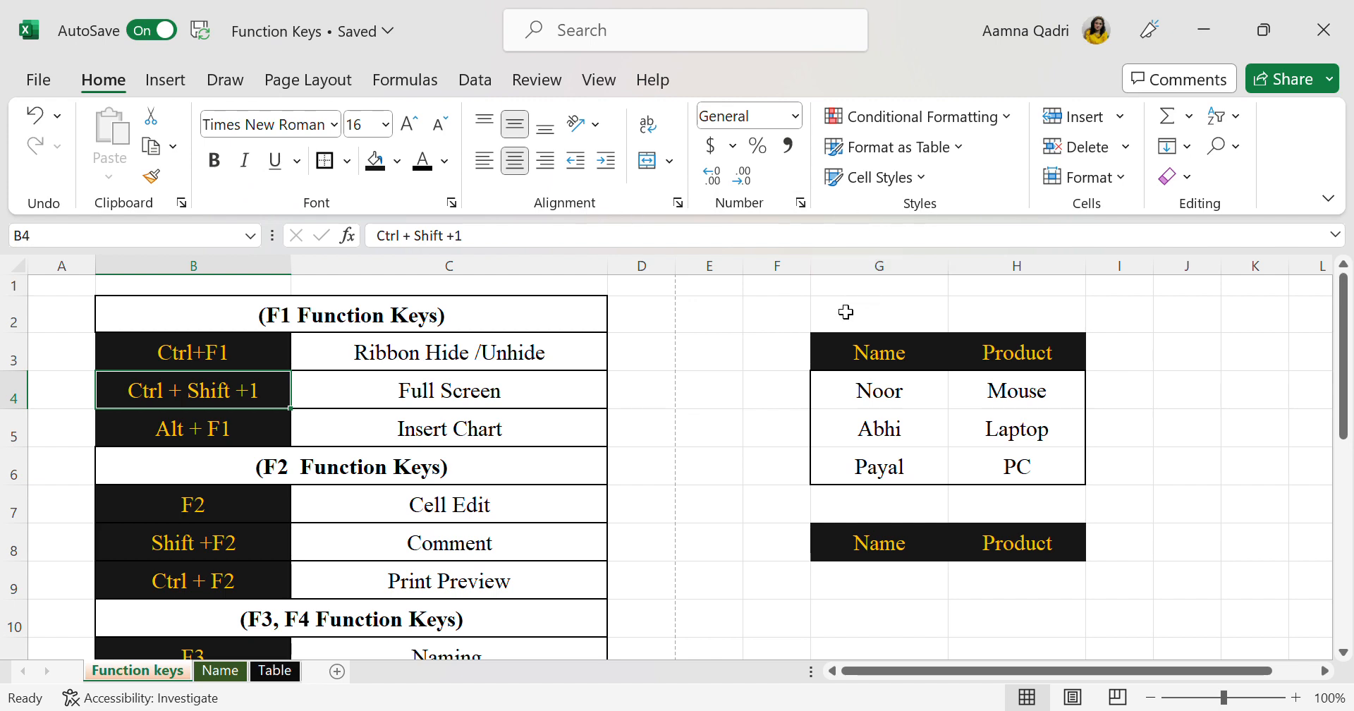
Hide the ribbon and briefly show its Home commands
{"action": "key", "text": "ctrl+F1"}
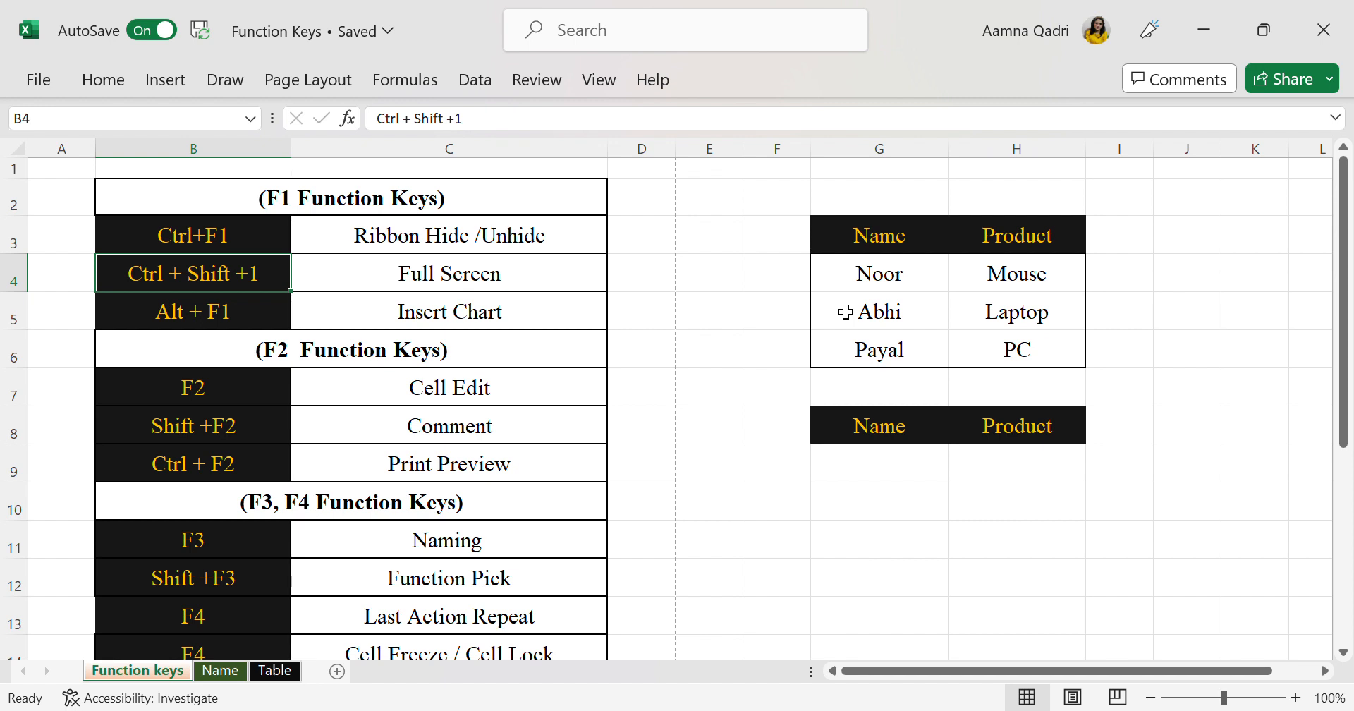
{"action": "left_click", "coordinate": [113, 81]}
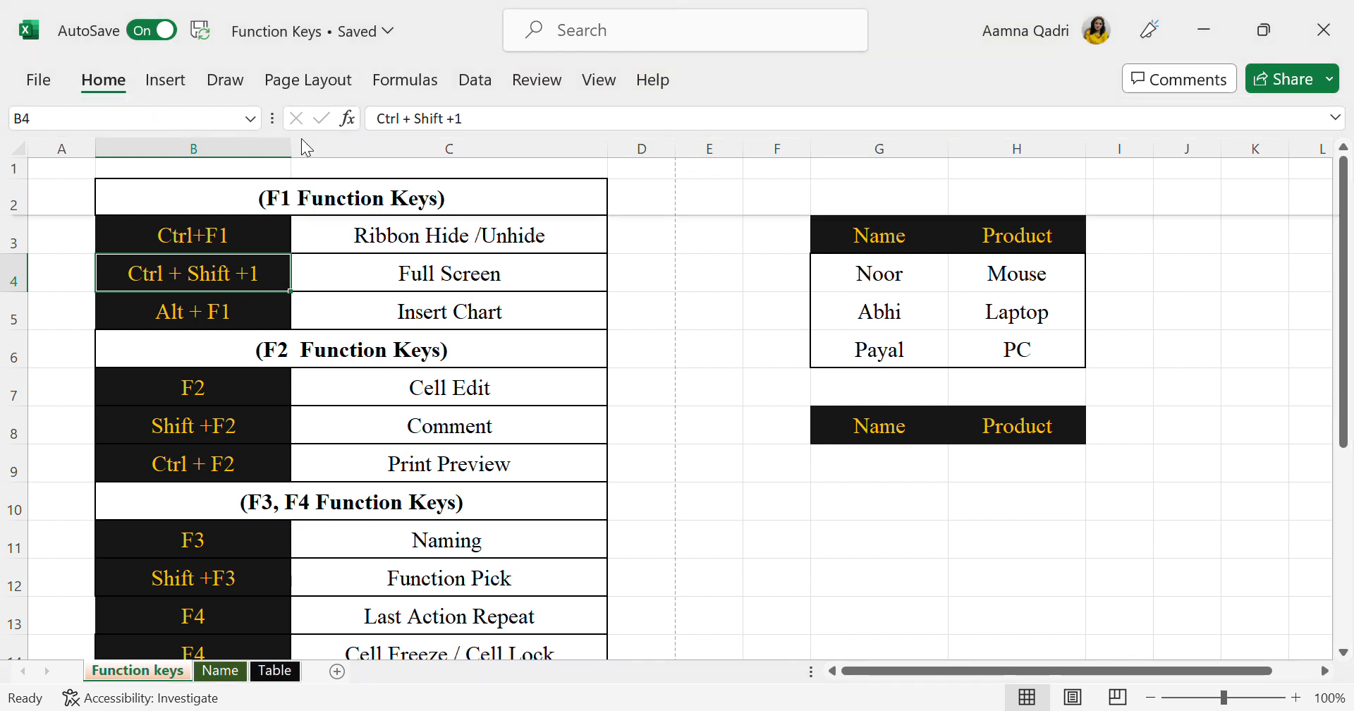
{"action": "left_click", "coordinate": [98, 91]}
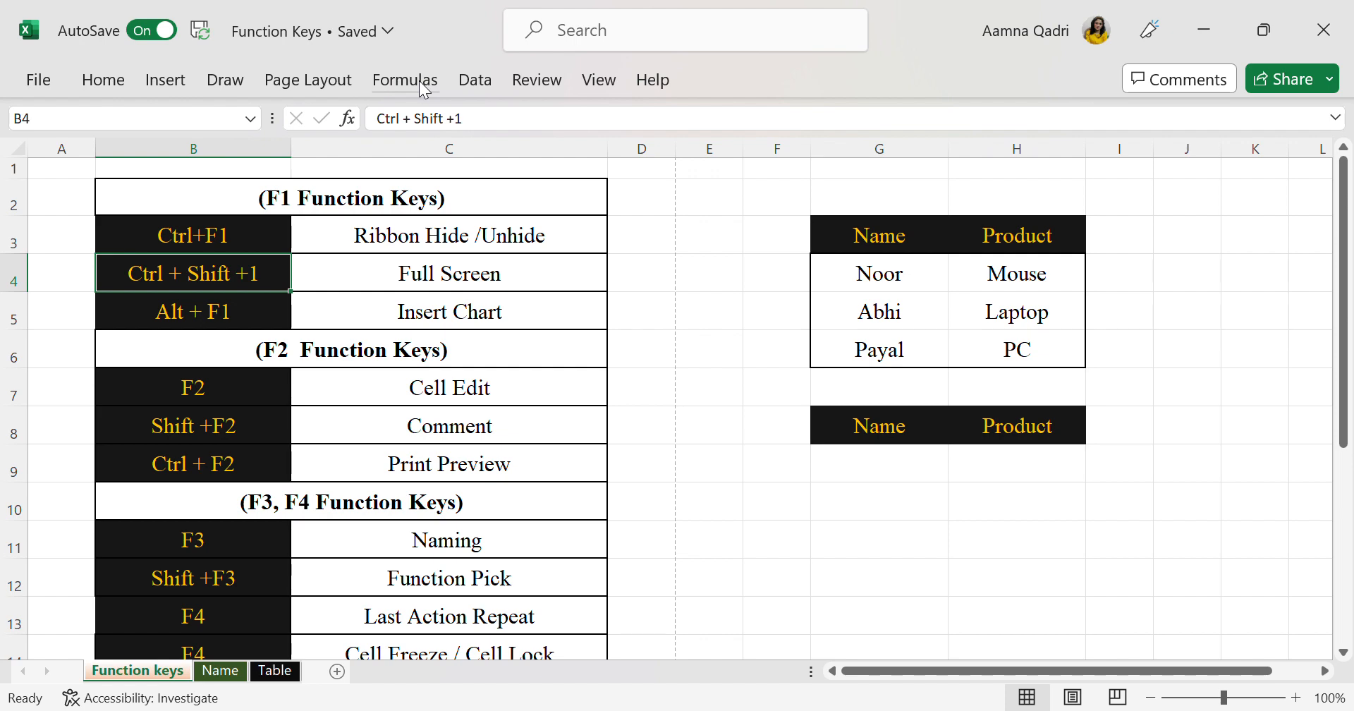
Toggle full-screen view on and back off, and unhide the ribbon
{"action": "key", "text": "ctrl+shift+F1"}
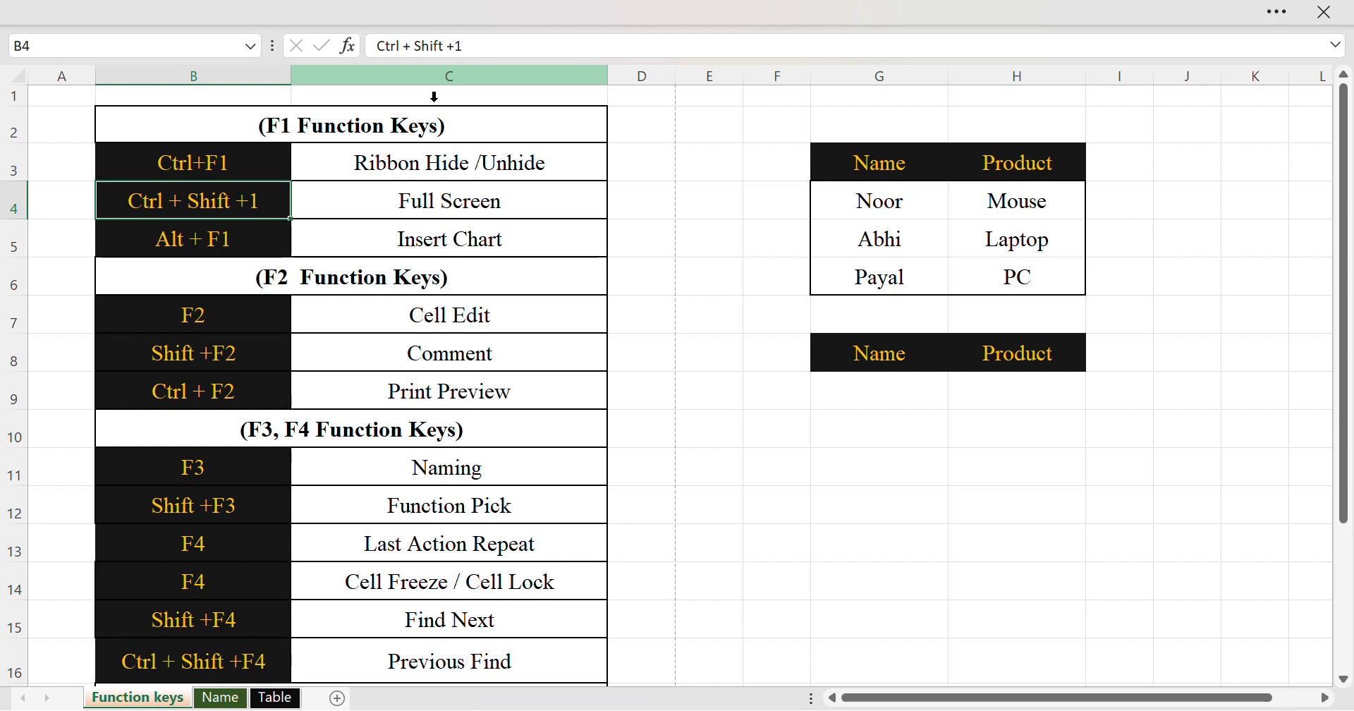
{"action": "key", "text": "ctrl+shift+F1"}
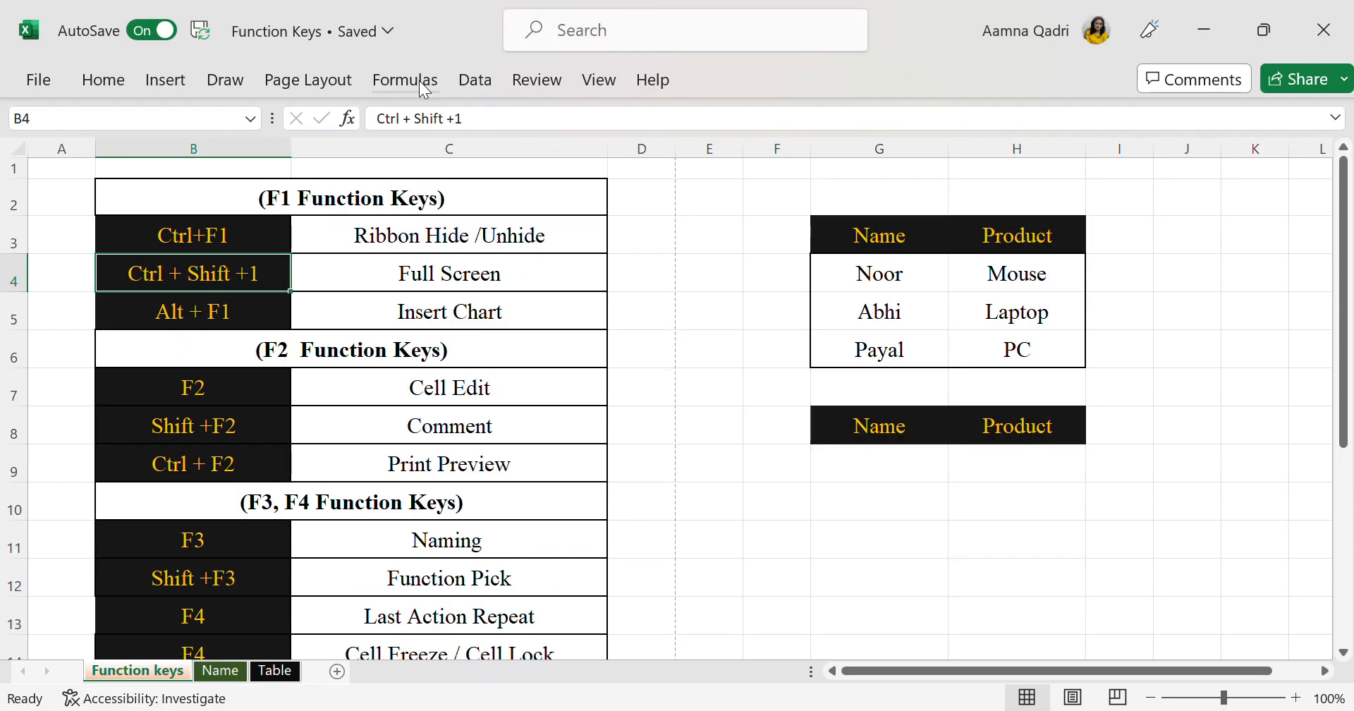
{"action": "key", "text": "ctrl+F1"}
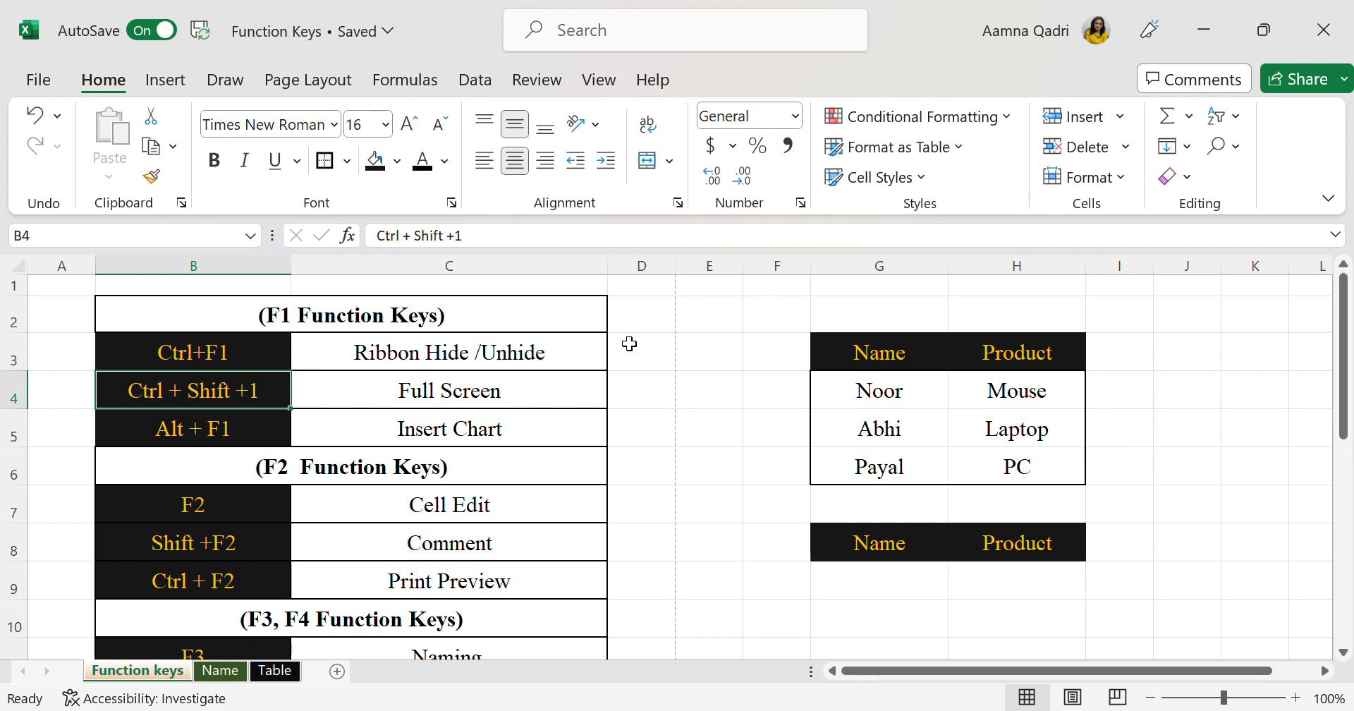
Repeat the ribbon hide and unhide around a second full-screen view toggle
{"action": "key", "text": "ctrl+F1"}
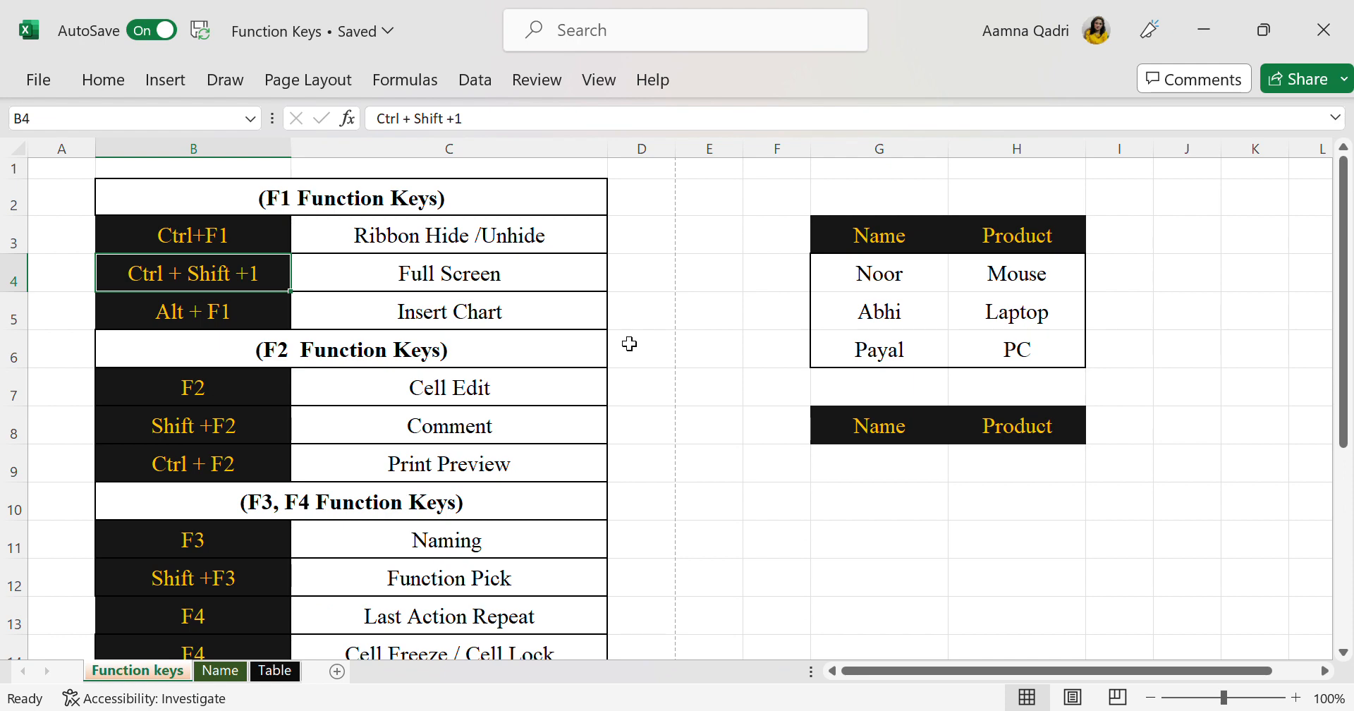
{"action": "key", "text": "ctrl+shift+F1"}
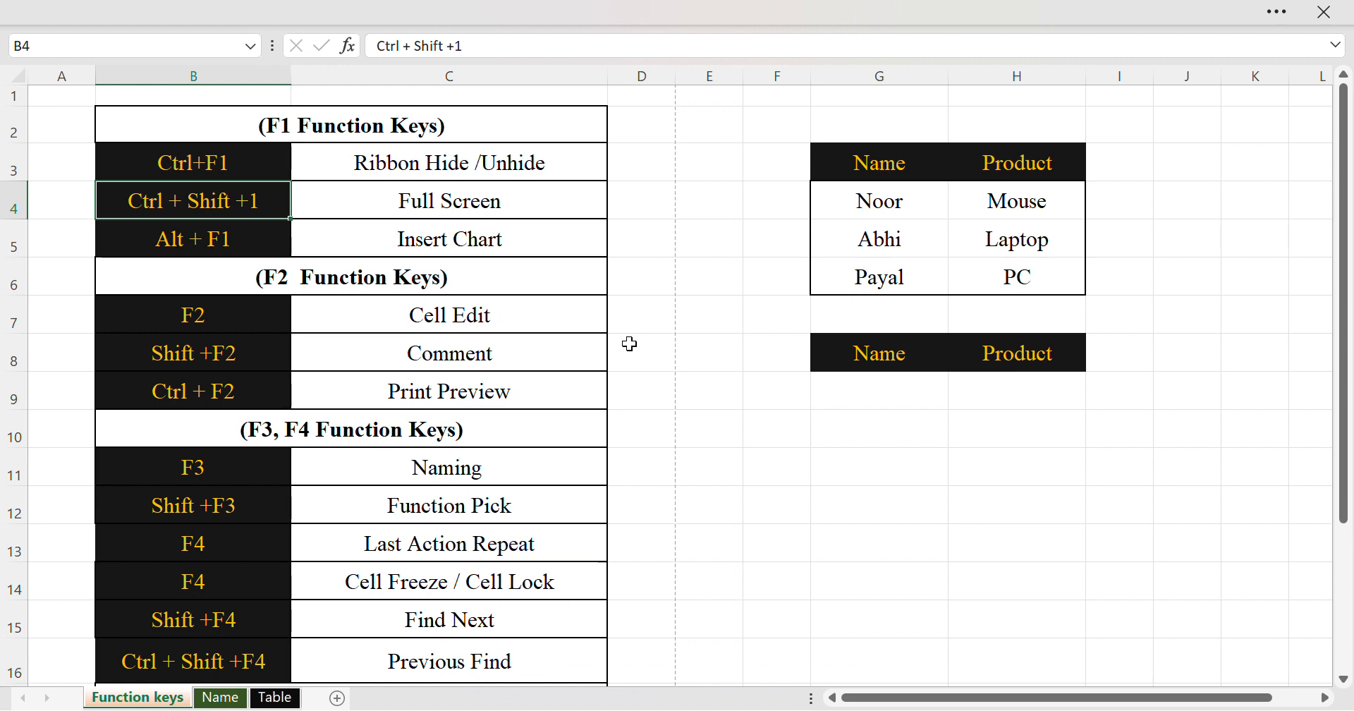
{"action": "key", "text": "ctrl+shift+F1"}
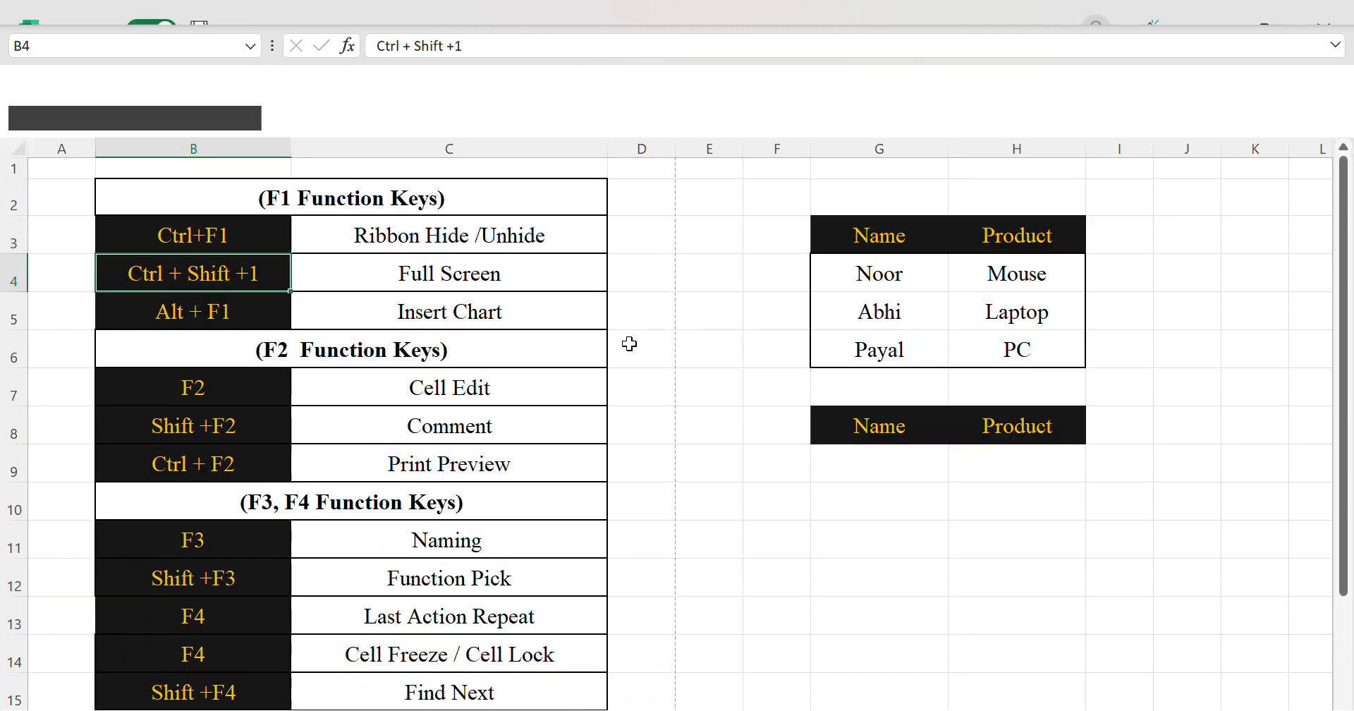
{"action": "key", "text": "ctrl+F1"}
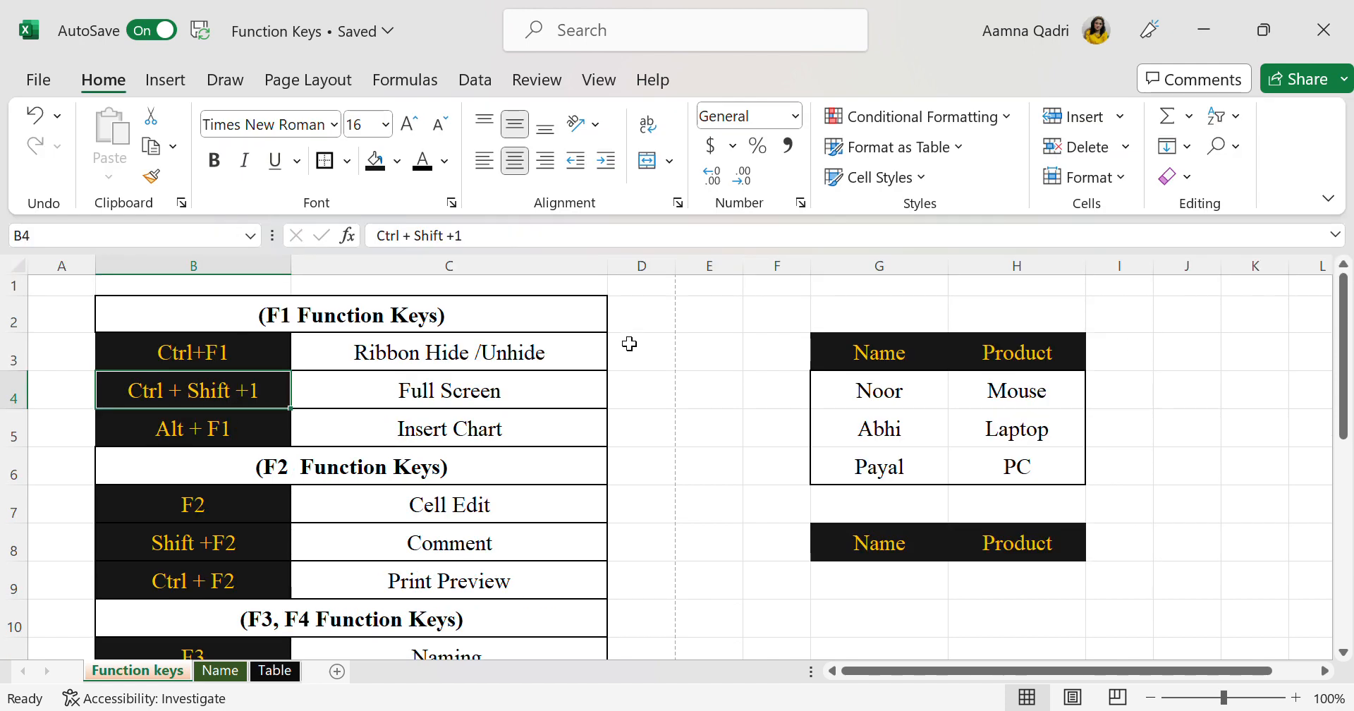
{"action": "scroll", "coordinate": [362, 462], "scroll_direction": "down", "scroll_amount": 2}
{"action": "scroll", "coordinate": [363, 462], "scroll_direction": "up", "scroll_amount": 1}
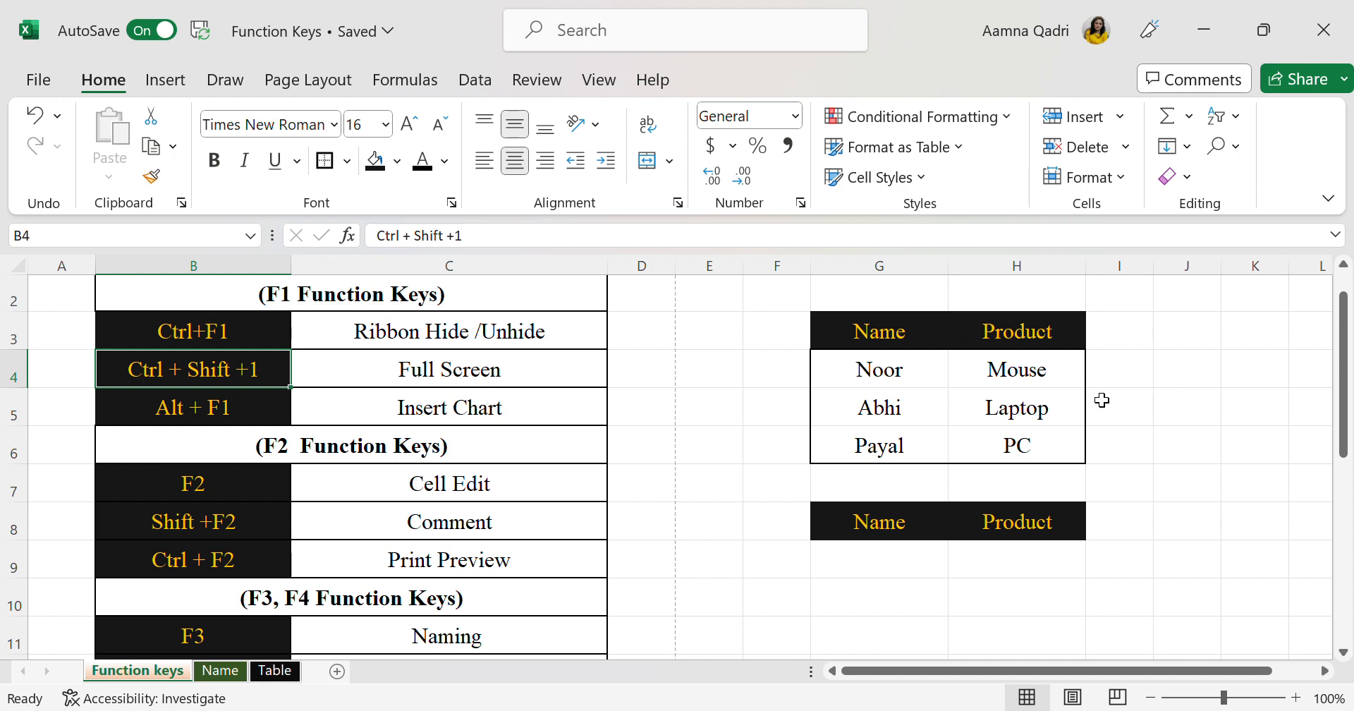
{"action": "left_click", "coordinate": [915, 380]}
{"action": "key", "text": "F2"}
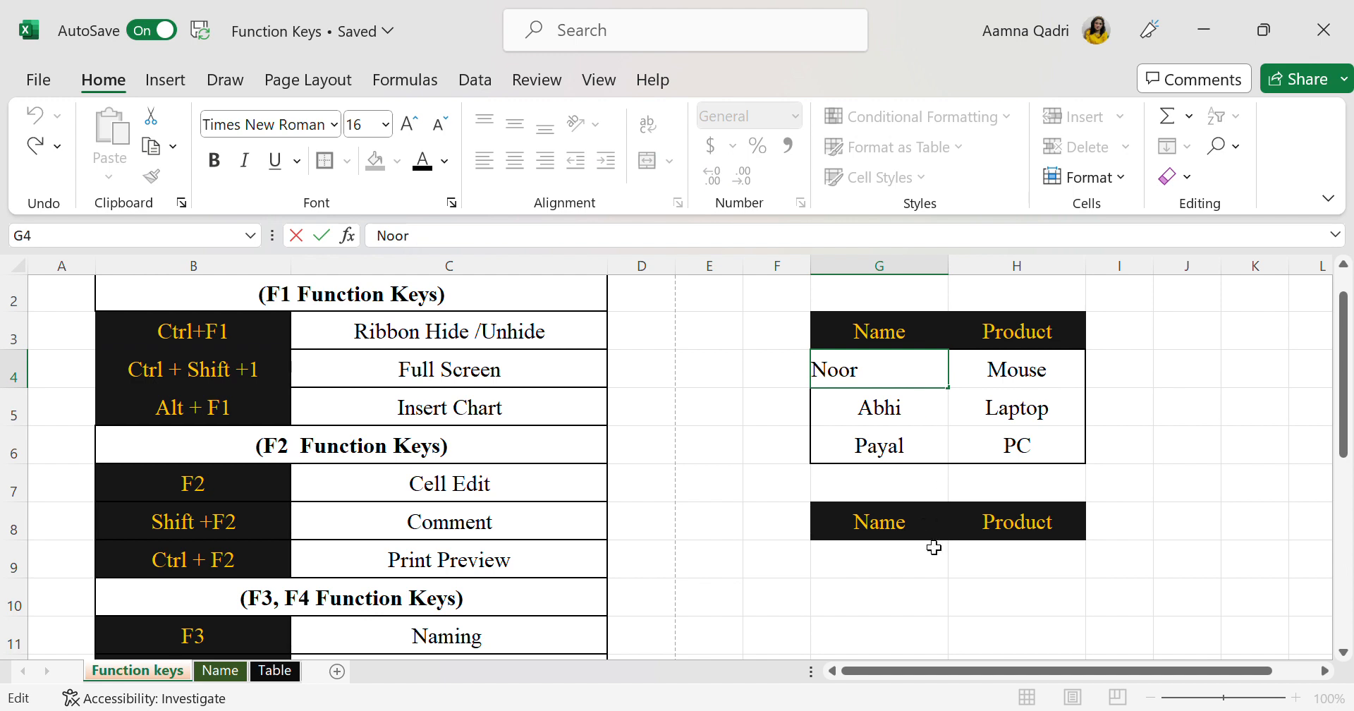
{"action": "left_click", "coordinate": [937, 557]}
{"action": "left_click", "coordinate": [887, 386]}
{"action": "key", "text": "F2"}
{"action": "left_click", "coordinate": [938, 596]}
{"action": "left_click", "coordinate": [890, 385]}
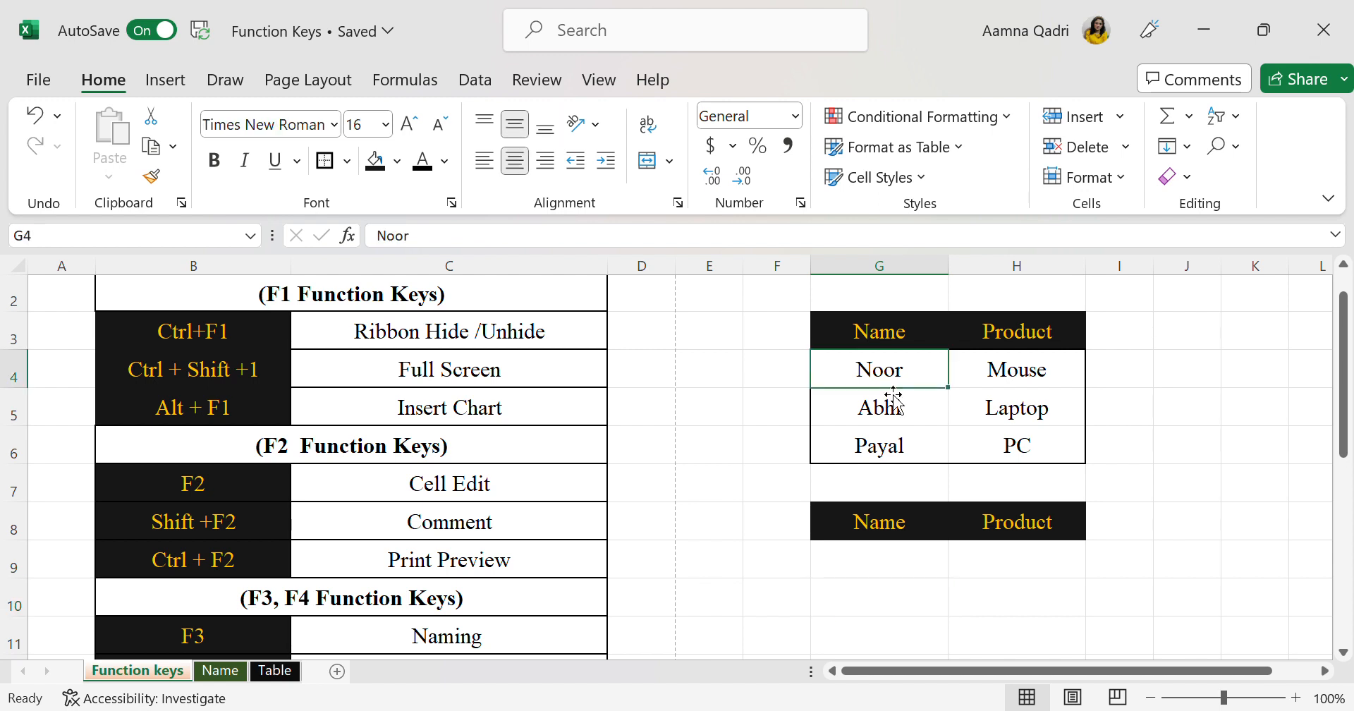
{"action": "key", "text": "shift+F2"}
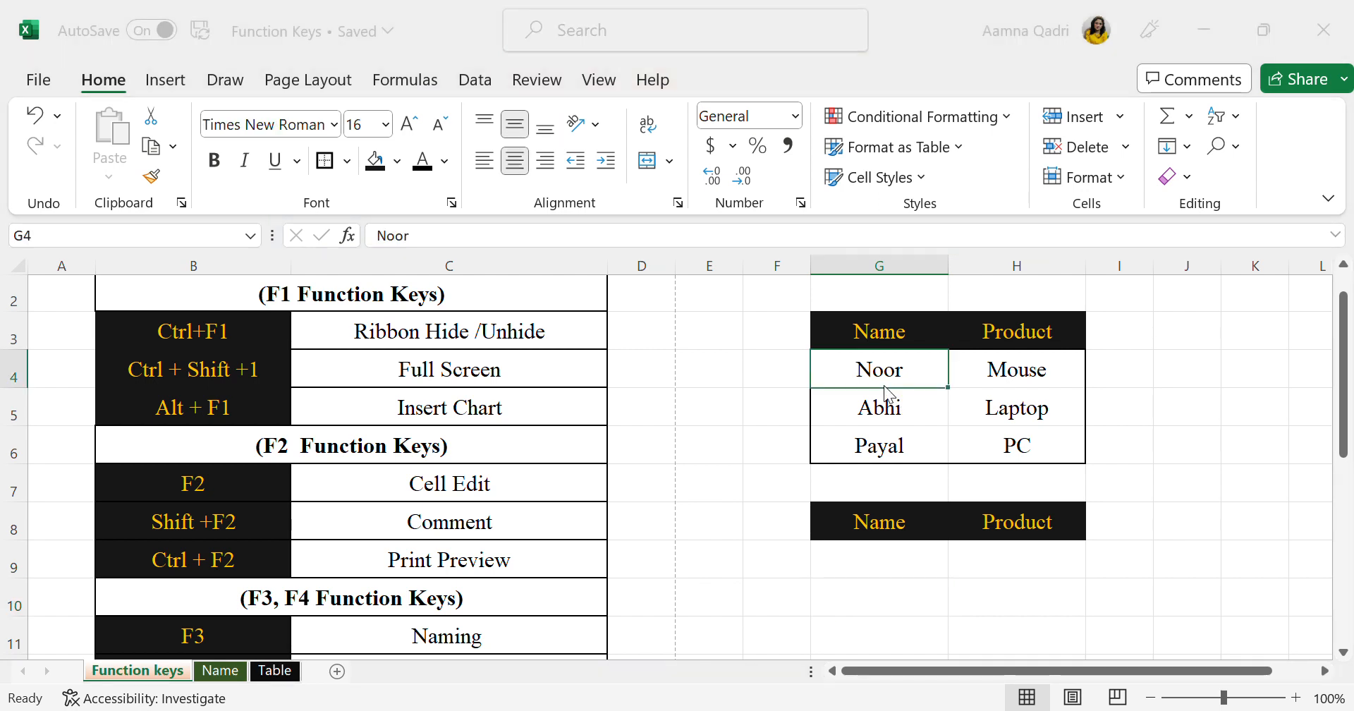
{"action": "left_click", "coordinate": [748, 139]}
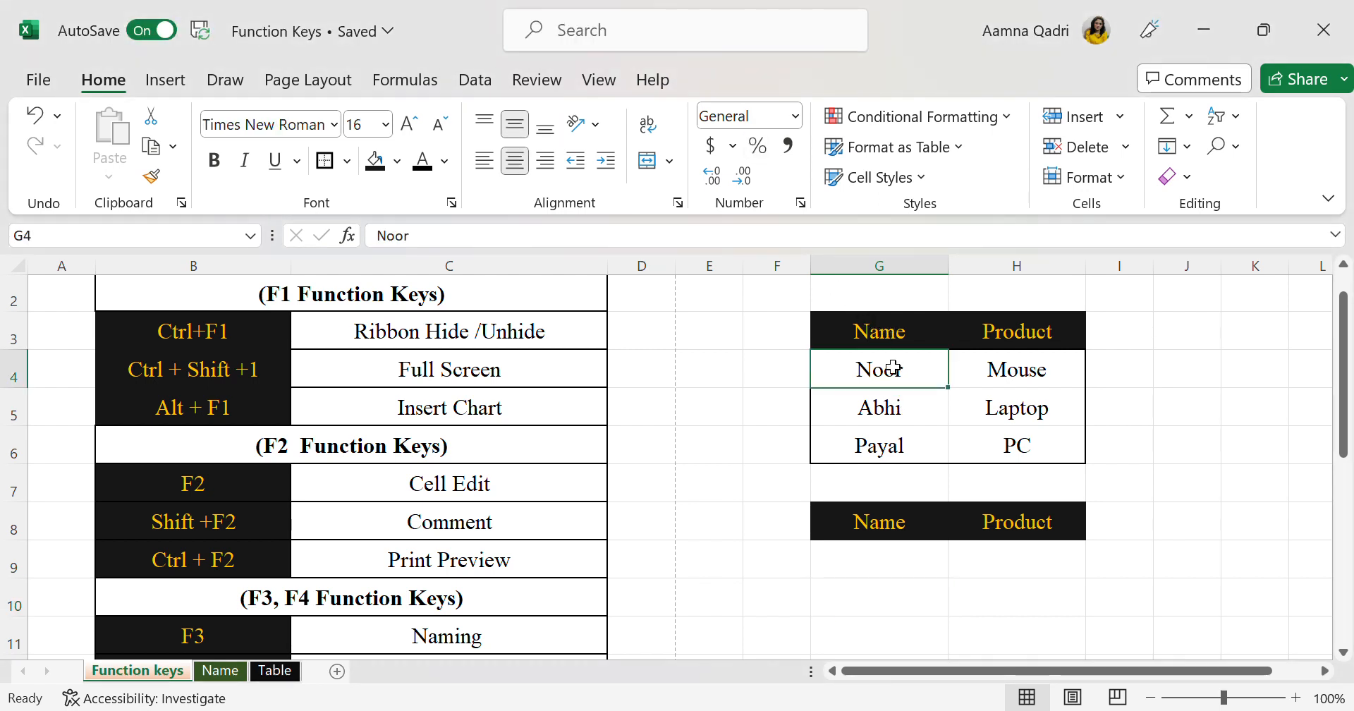
Edit cell G4 in place, replacing its entry with a different first name
{"action": "key", "text": "F2"}
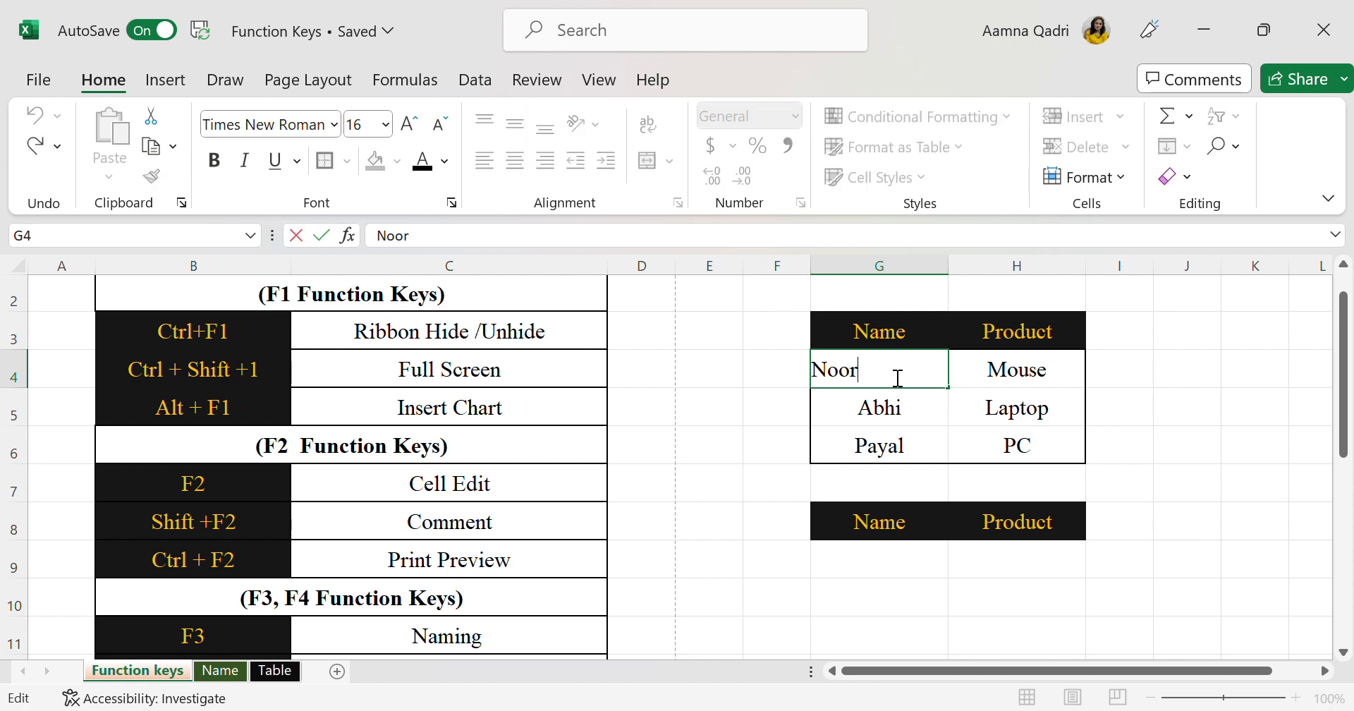
{"action": "key", "text": "BackSpace"}
{"action": "key", "text": "BackSpace"}
{"action": "key", "text": "BackSpace"}
{"action": "key", "text": "BackSpace"}
{"action": "type", "text": "Mahi"}
{"action": "key", "text": "Return"}
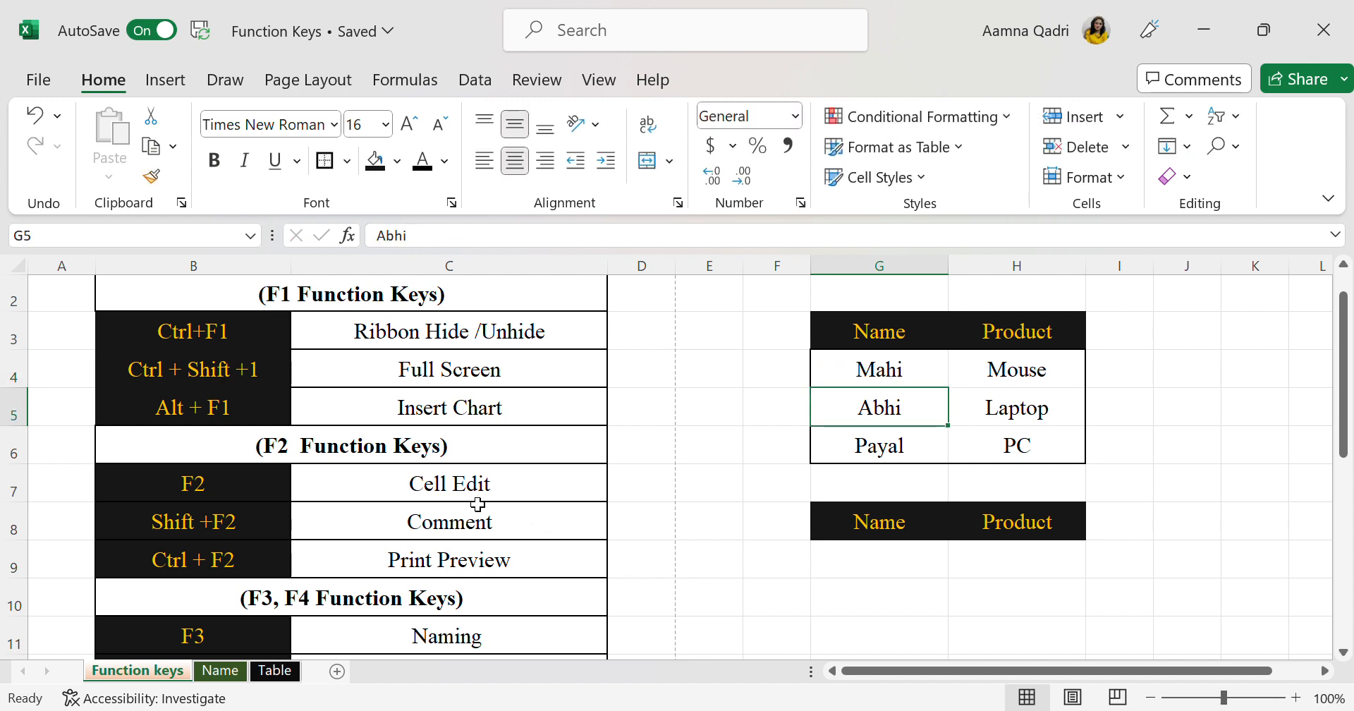
{"action": "left_click", "coordinate": [281, 523]}
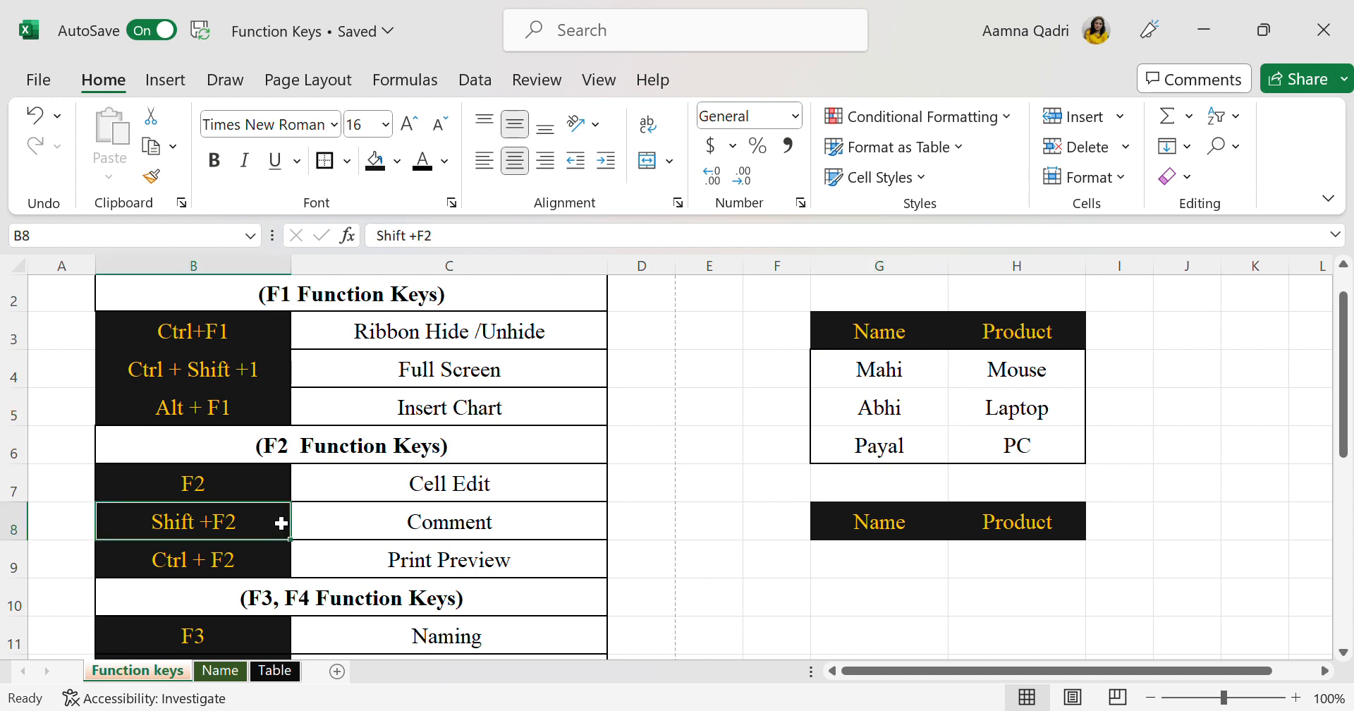
{"action": "left_click", "coordinate": [480, 530]}
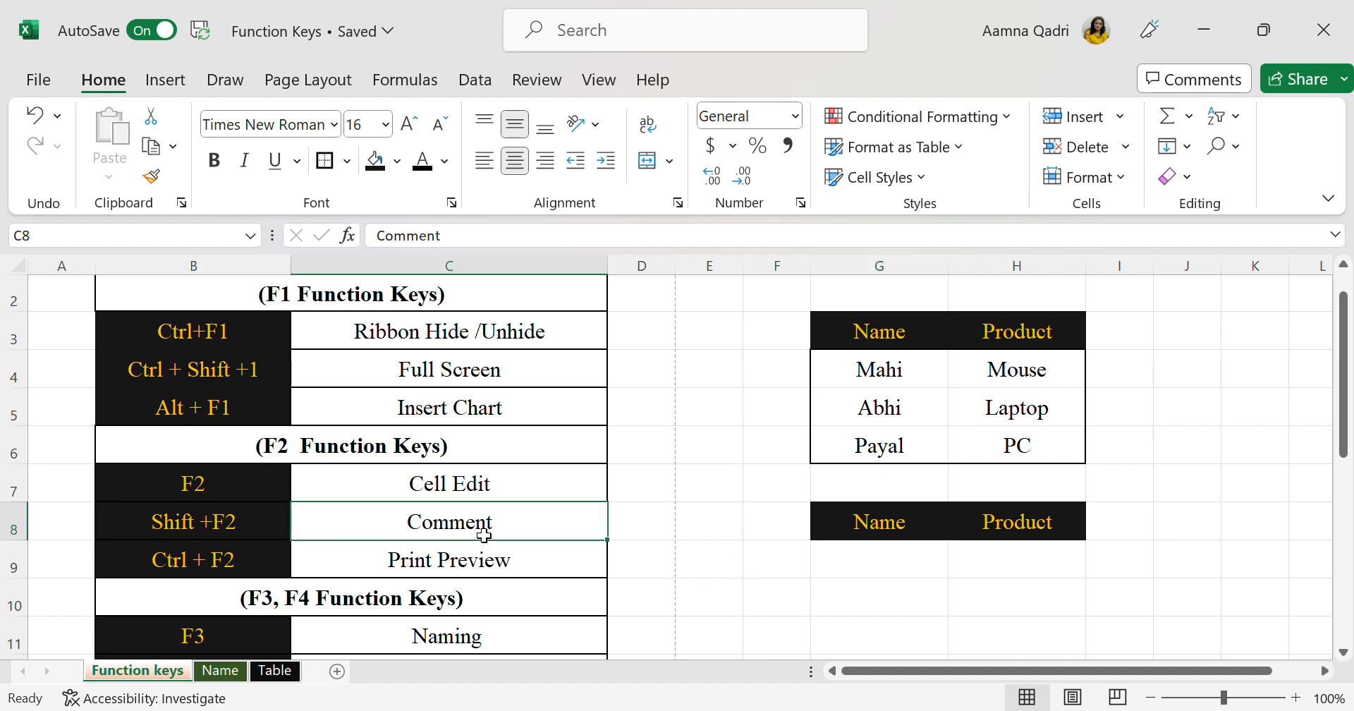
{"action": "left_click", "coordinate": [1062, 384]}
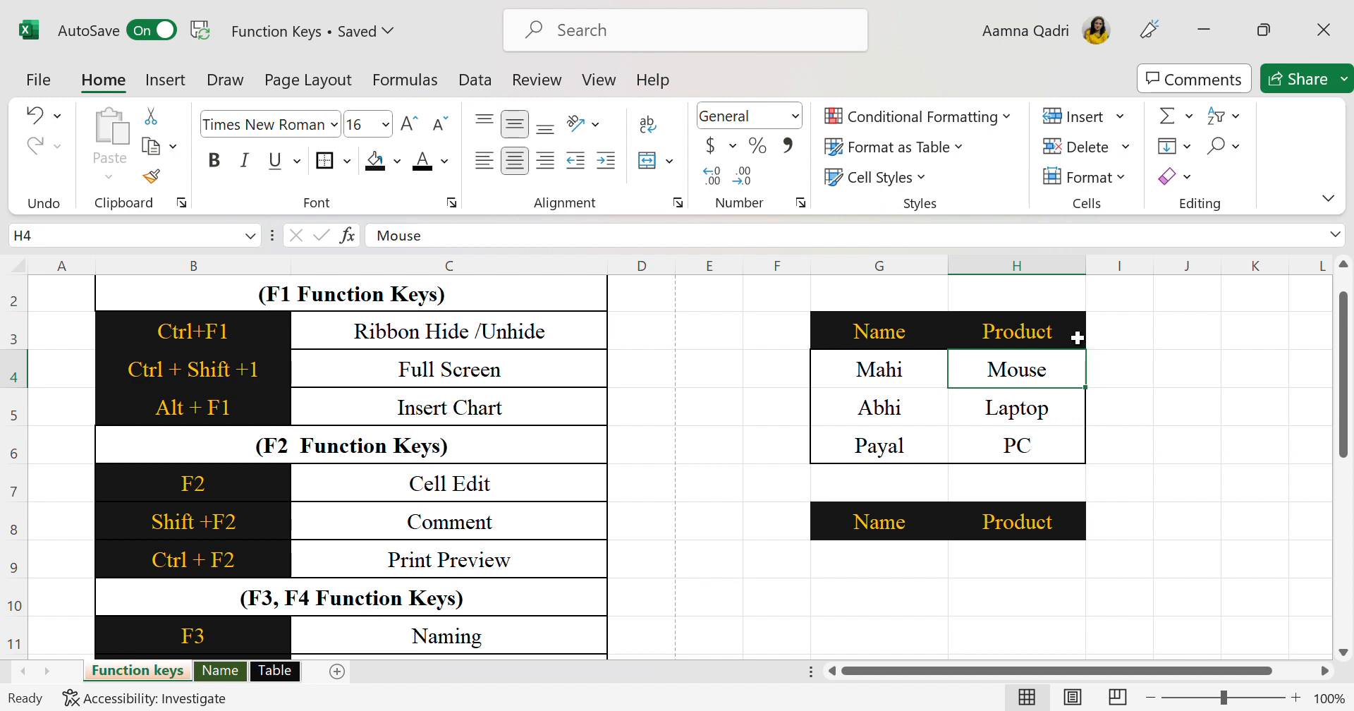
Add a note reading "Record" to the Name header in cell G3 of the product table
{"action": "left_click_drag", "start_coordinate": [891, 335], "coordinate": [1018, 345]}
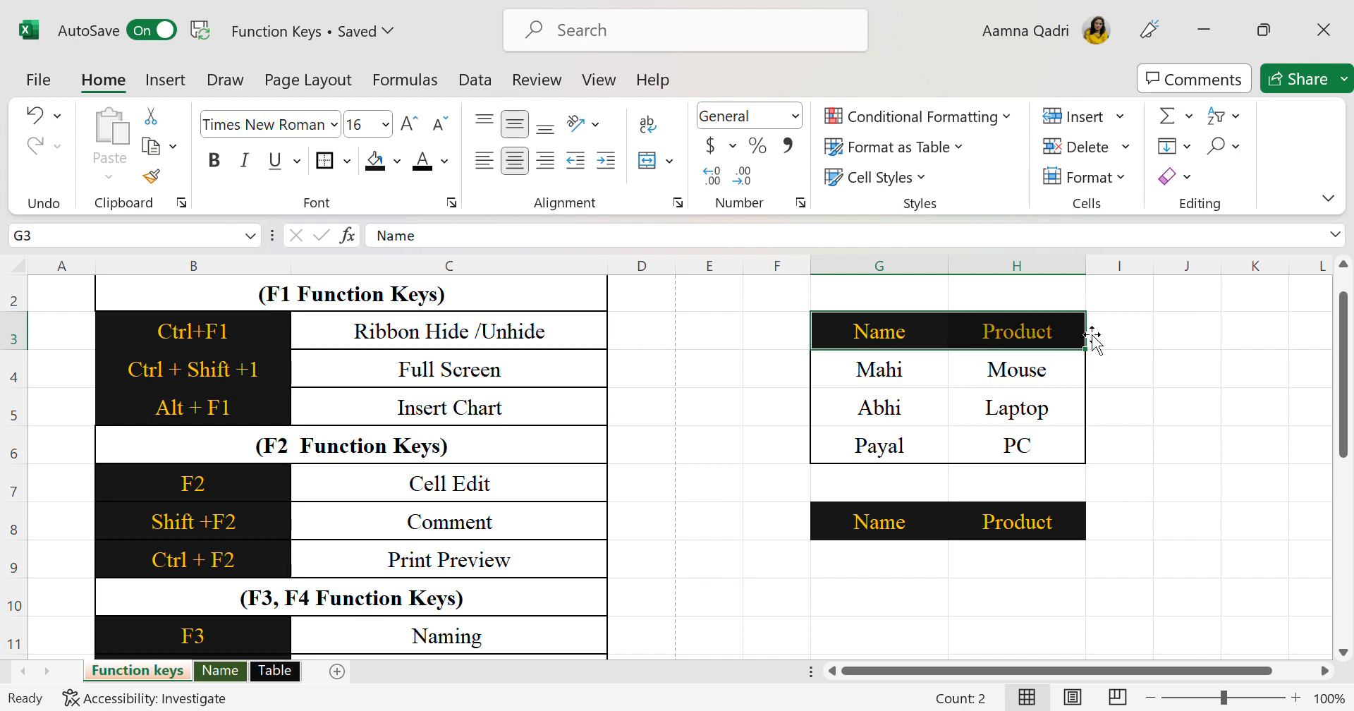
{"action": "type", "text": "="}
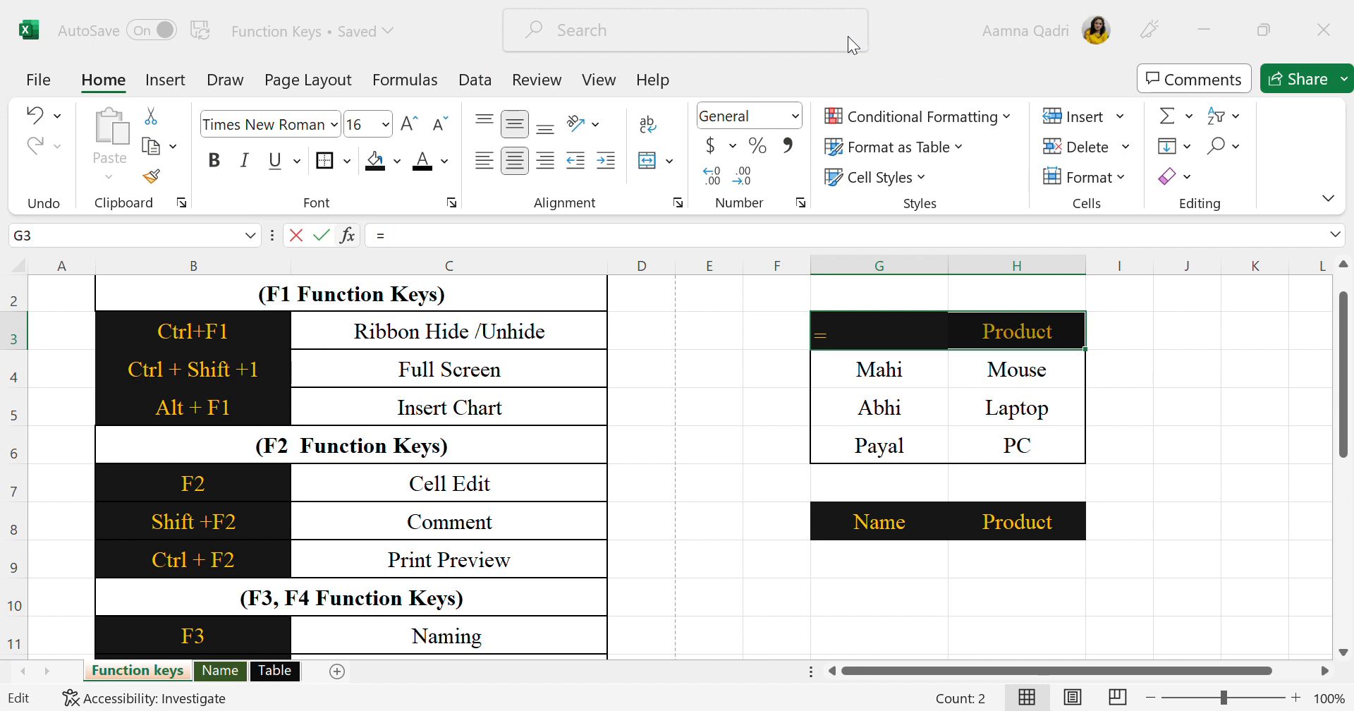
{"action": "key", "text": "Escape"}
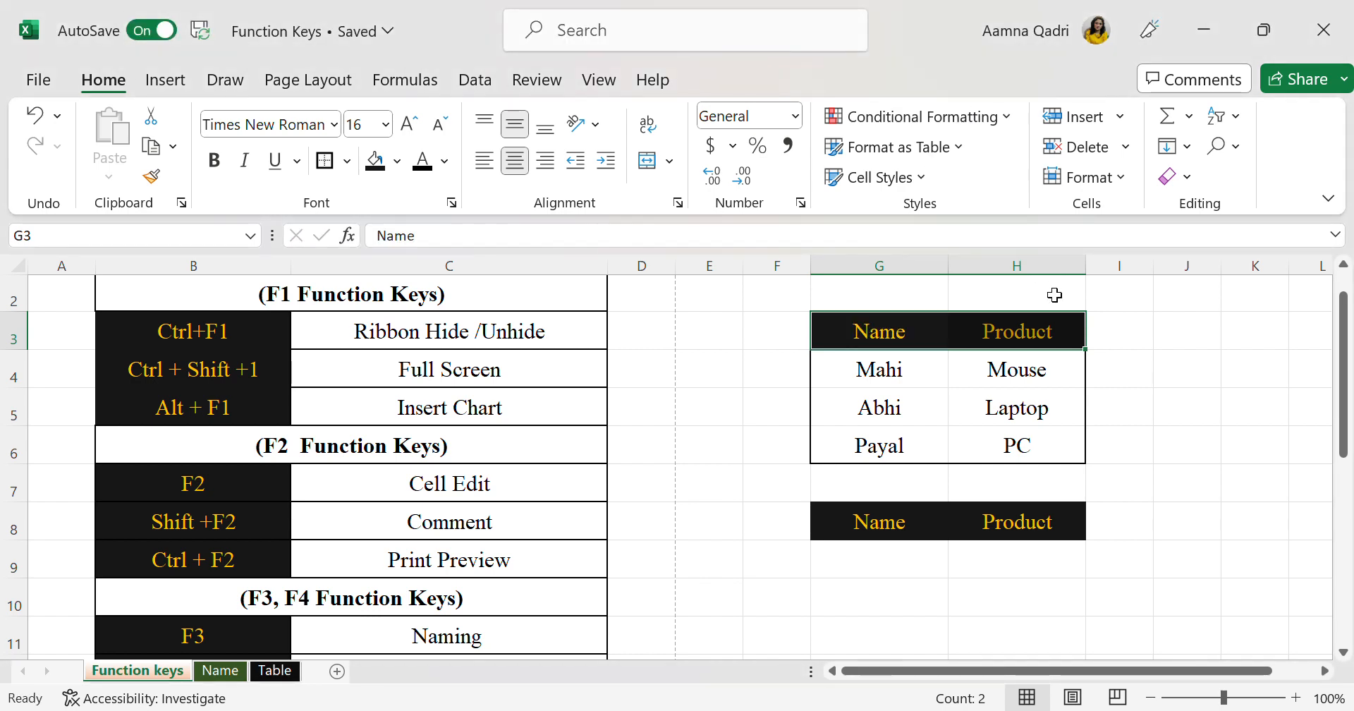
{"action": "key", "text": "shift+F2"}
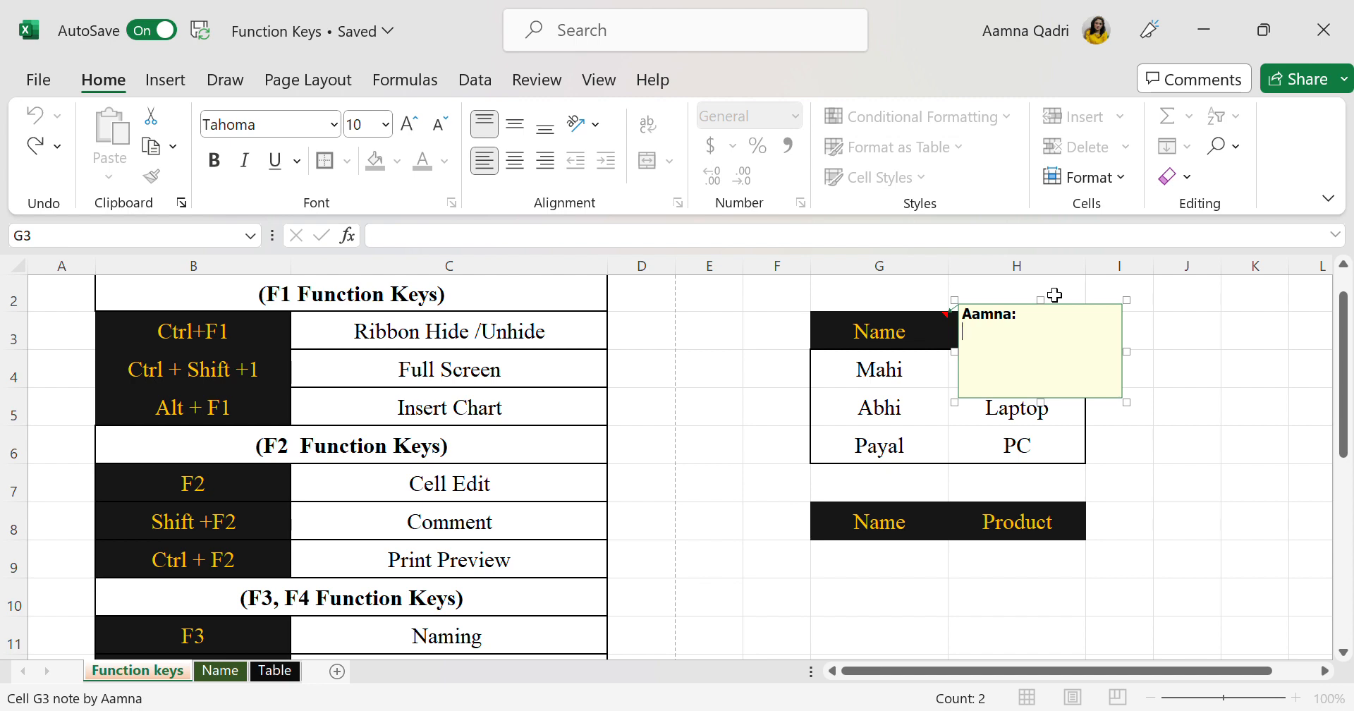
{"action": "type", "text": "Record"}
{"action": "left_click", "coordinate": [1143, 399]}
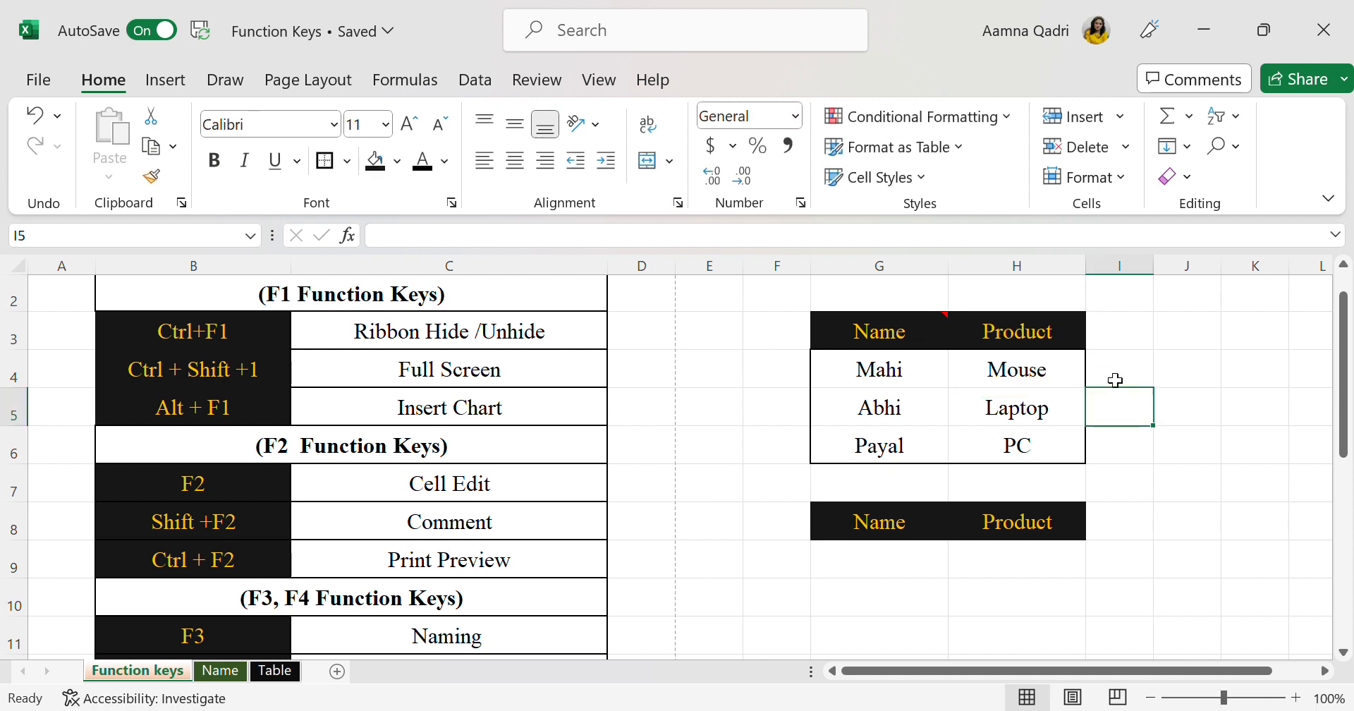
View the note attached to the Name header in cell G3
{"action": "left_click", "coordinate": [961, 336]}
{"action": "left_click", "coordinate": [938, 334]}
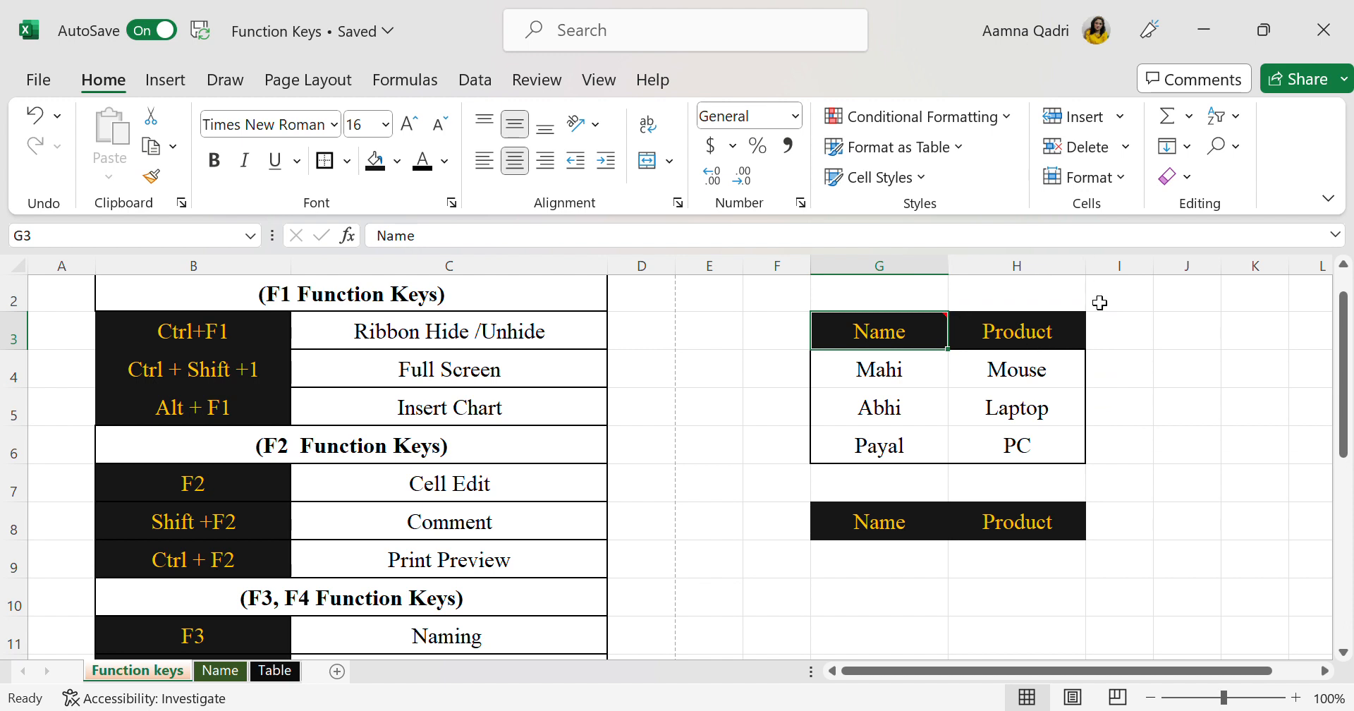
{"action": "mouse_move", "coordinate": [914, 333]}
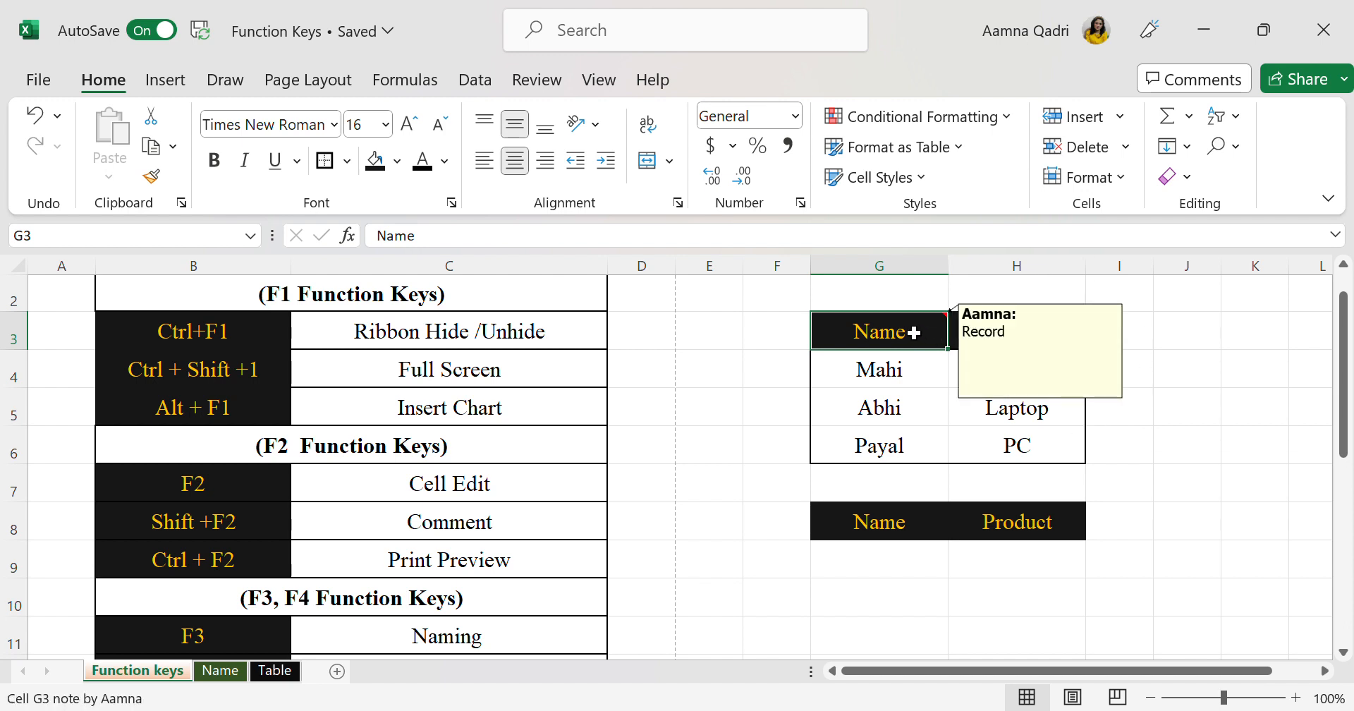
{"action": "left_click", "coordinate": [1139, 440]}
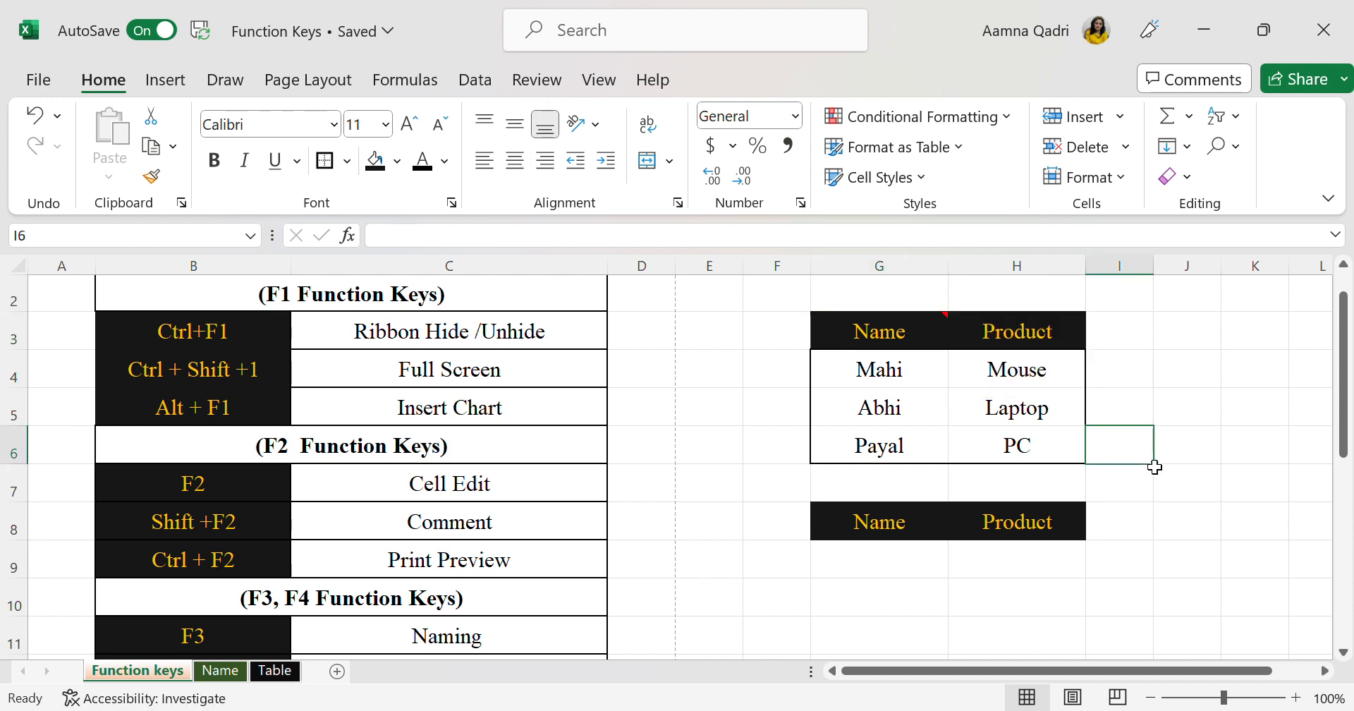
{"action": "left_click", "coordinate": [917, 333]}
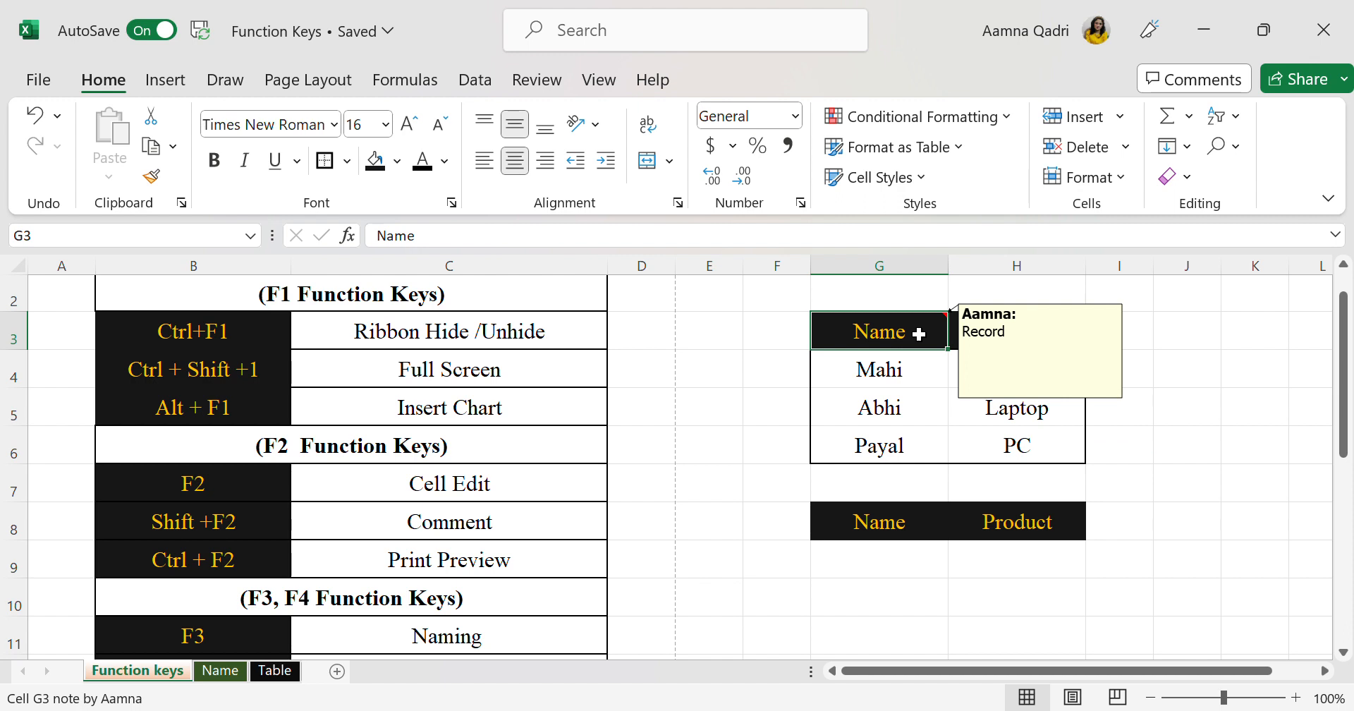
{"action": "left_click", "coordinate": [1190, 381]}
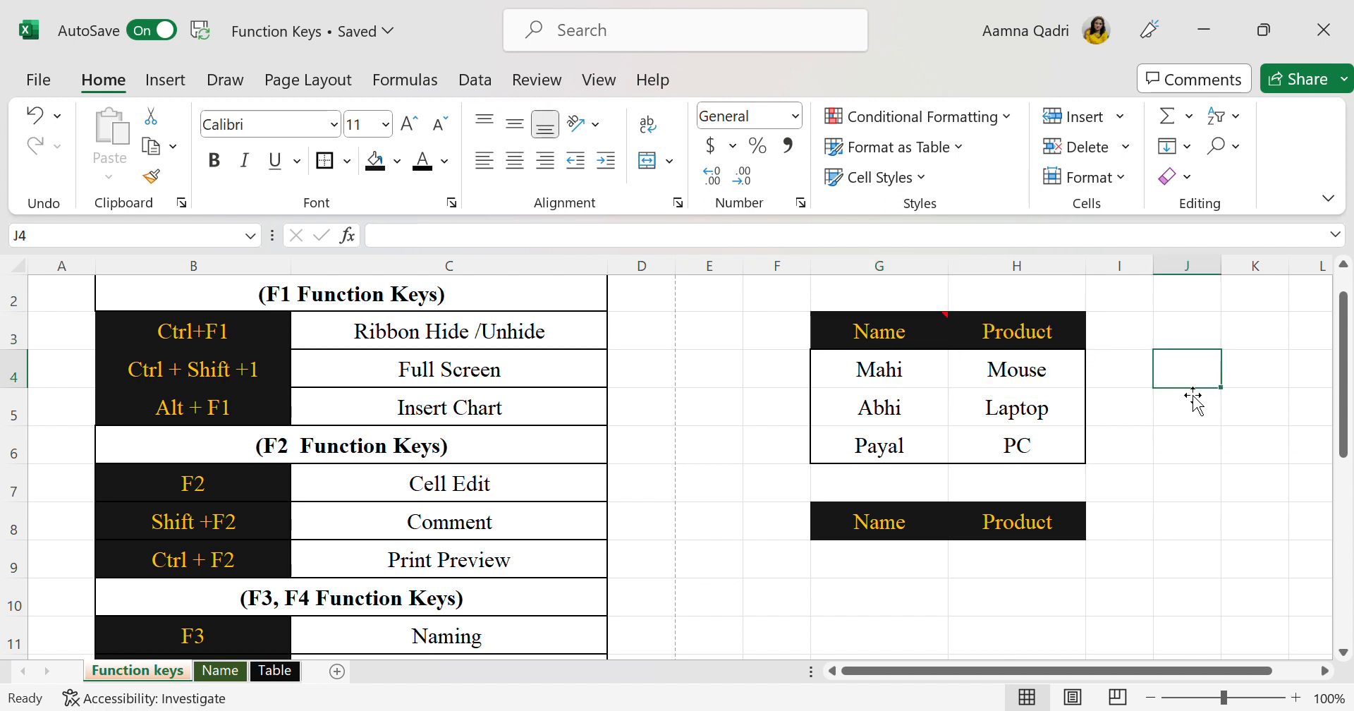
{"action": "left_click", "coordinate": [938, 335]}
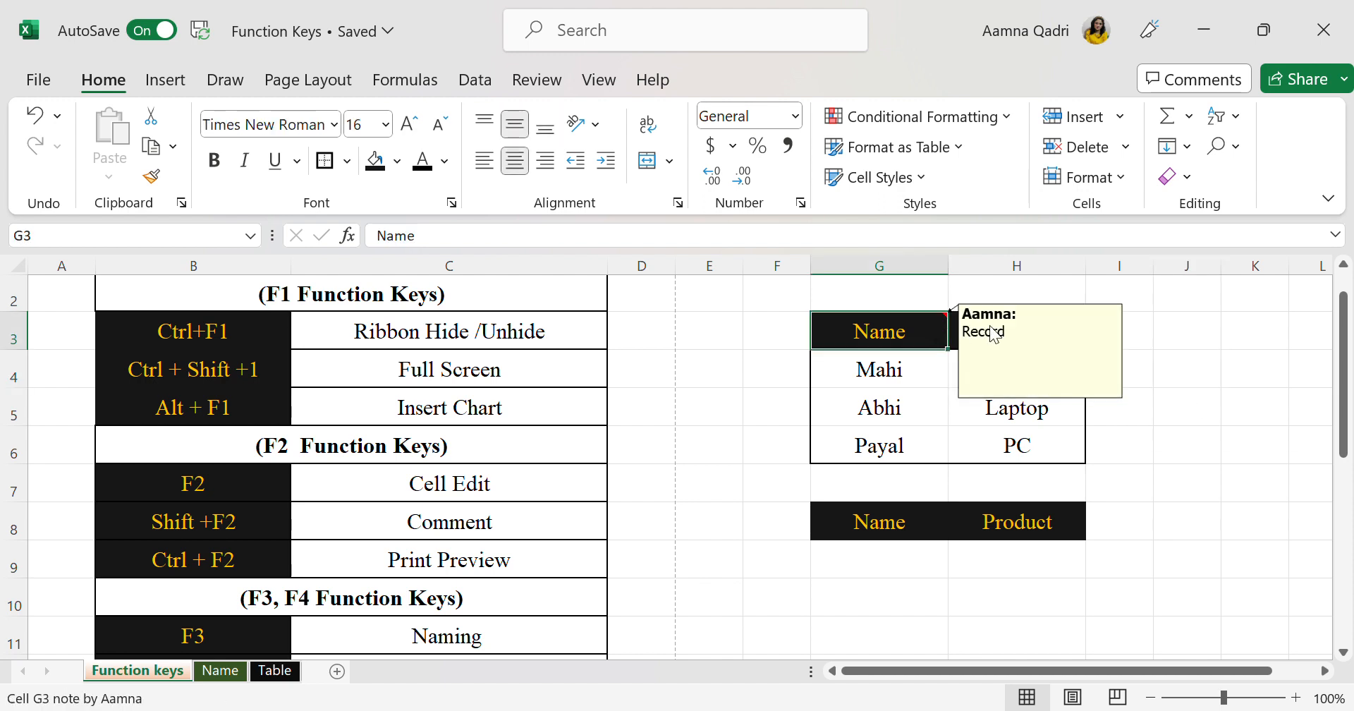
Insert a blank note on the Product header in cell H3 and remove it again
{"action": "left_click", "coordinate": [1020, 308]}
{"action": "left_click", "coordinate": [1023, 332]}
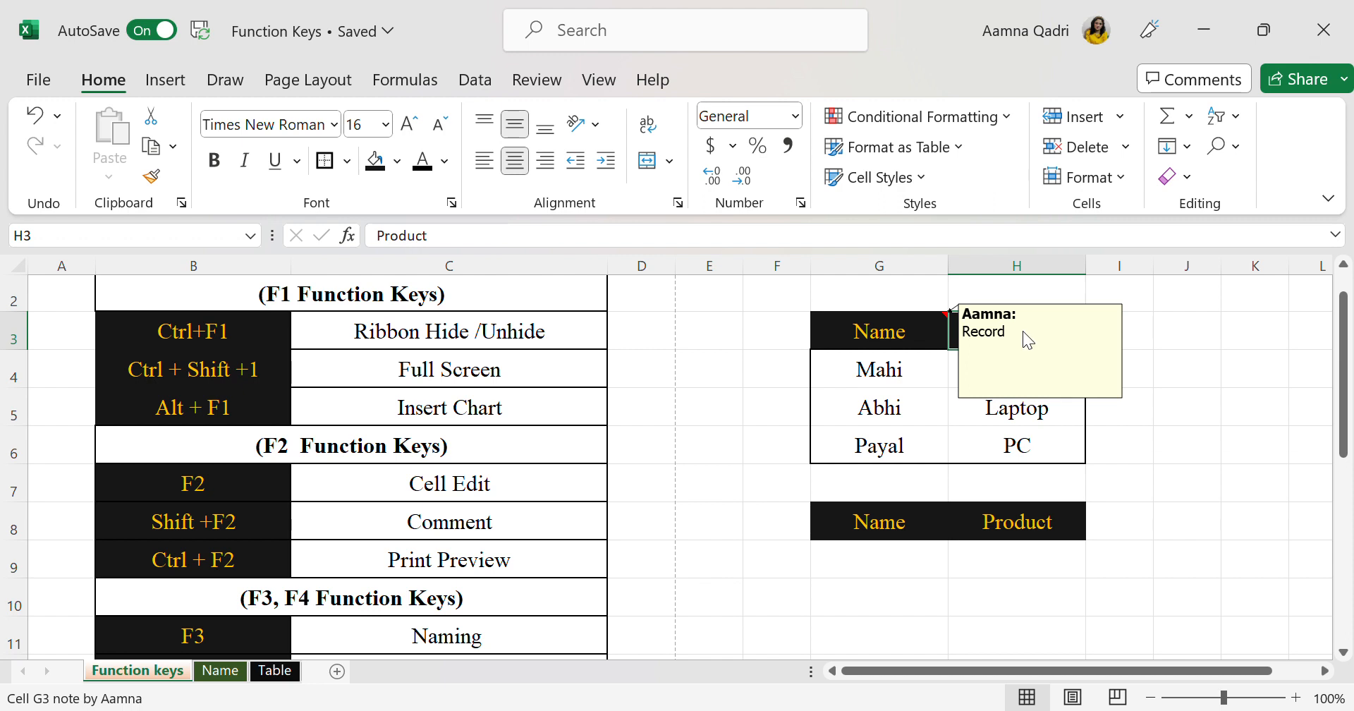
{"action": "key", "text": "shift+F2"}
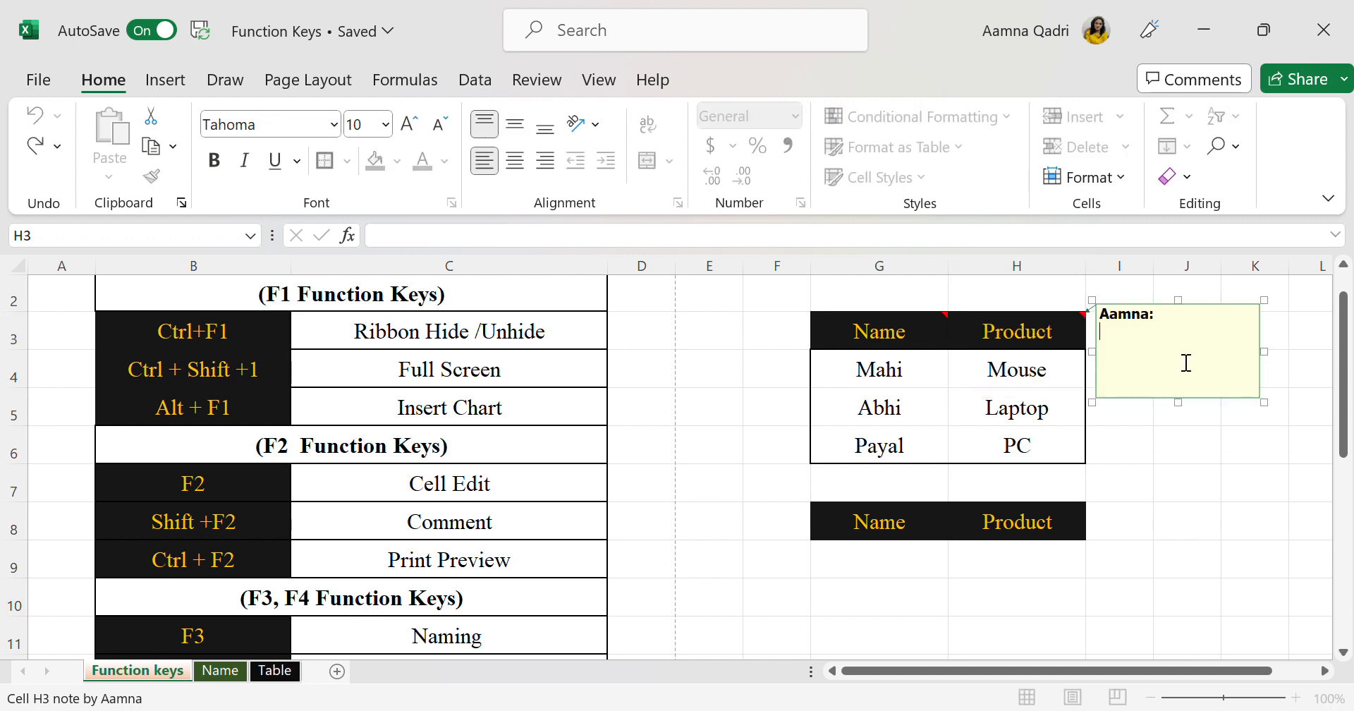
{"action": "left_click", "coordinate": [1179, 309]}
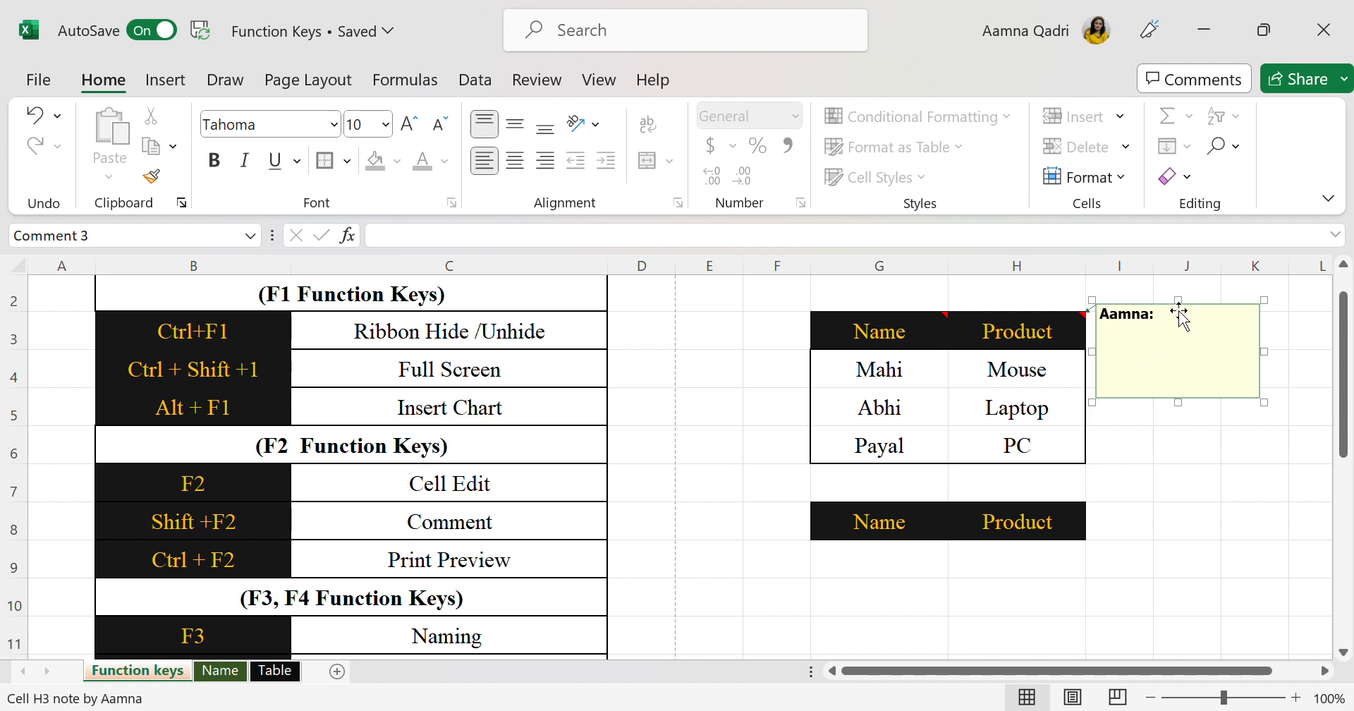
{"action": "scroll", "coordinate": [1178, 314], "scroll_direction": "up", "scroll_amount": 4, "text": "ctrl"}
{"action": "scroll", "coordinate": [1176, 308], "scroll_direction": "down", "scroll_amount": 1, "text": "ctrl"}
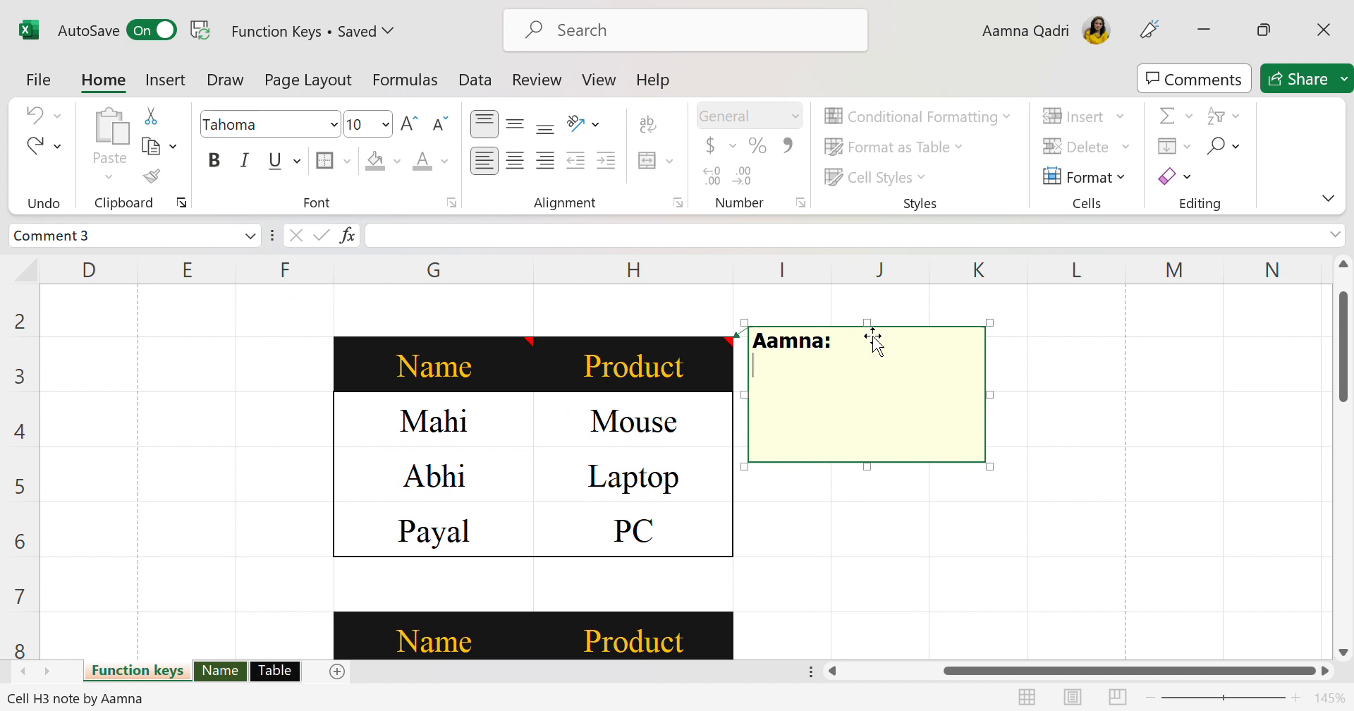
{"action": "key", "text": "Escape"}
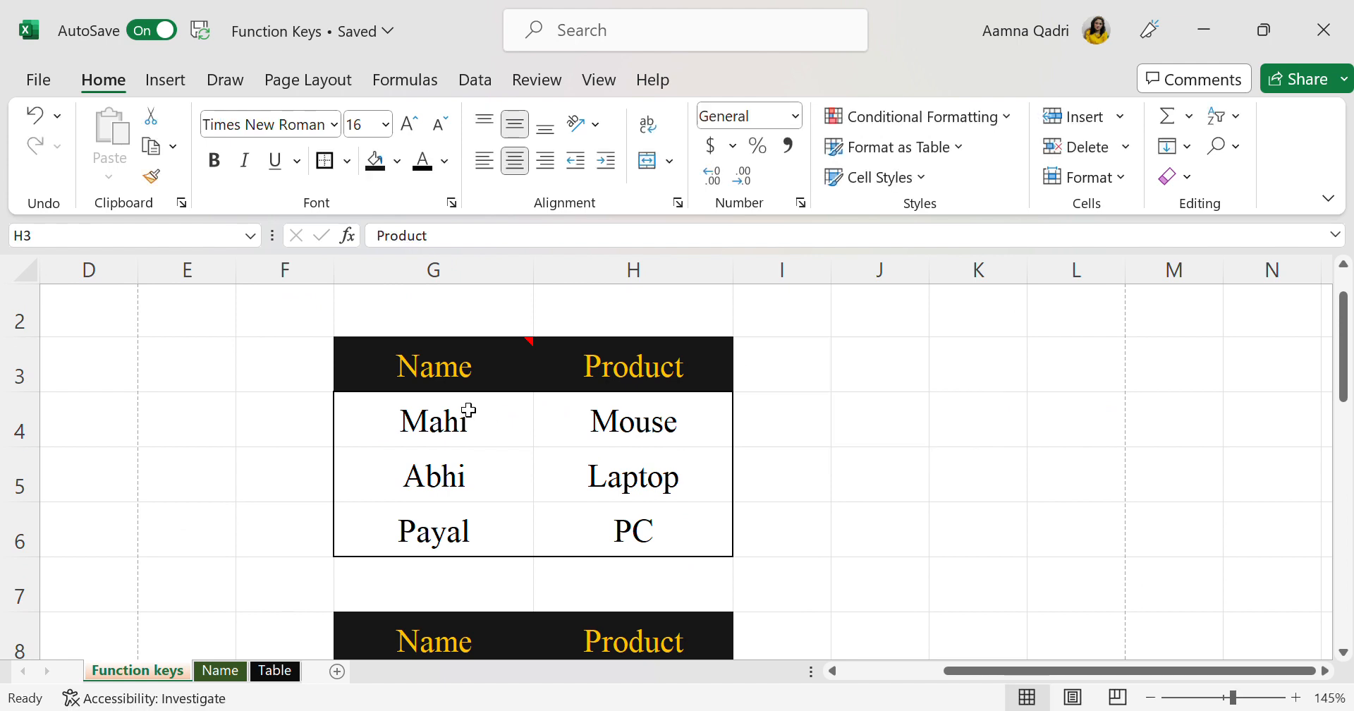
Clear the contents of the Name header cell G3 that carries a note, and undo the clearing
{"action": "left_click", "coordinate": [457, 363]}
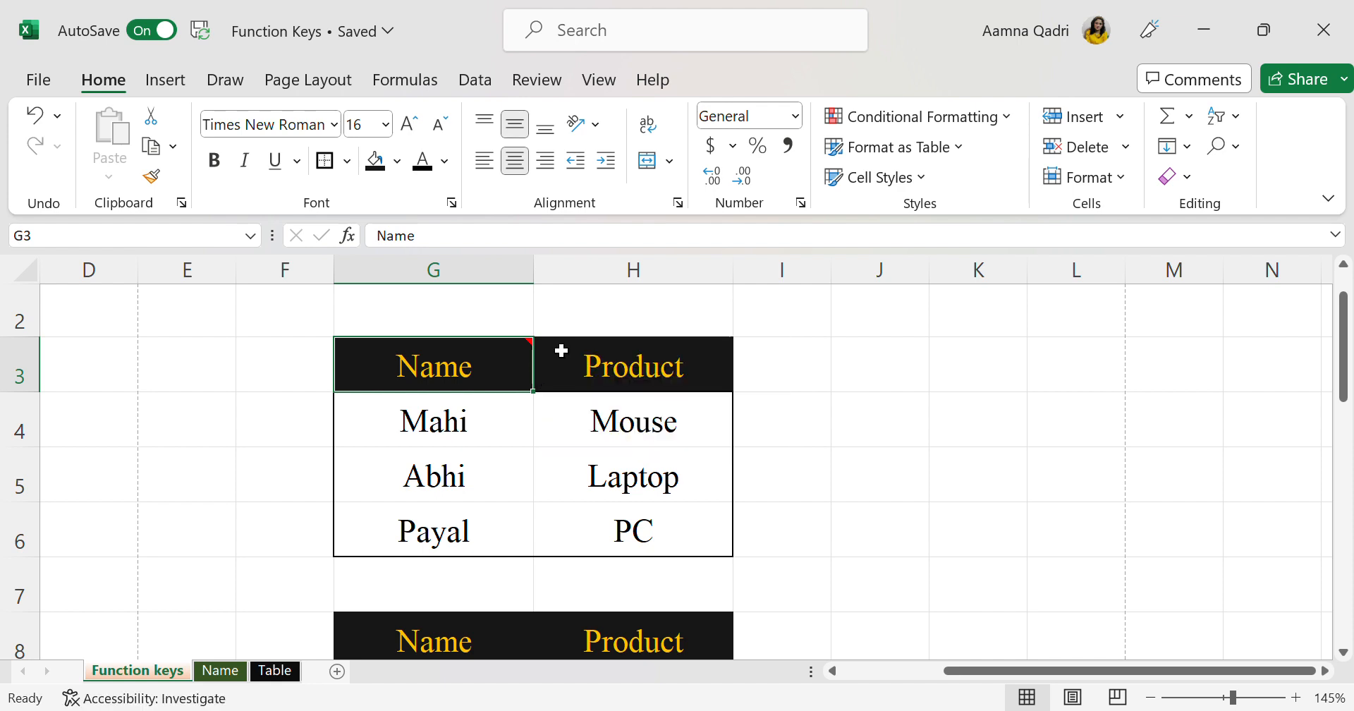
{"action": "mouse_move", "coordinate": [530, 360]}
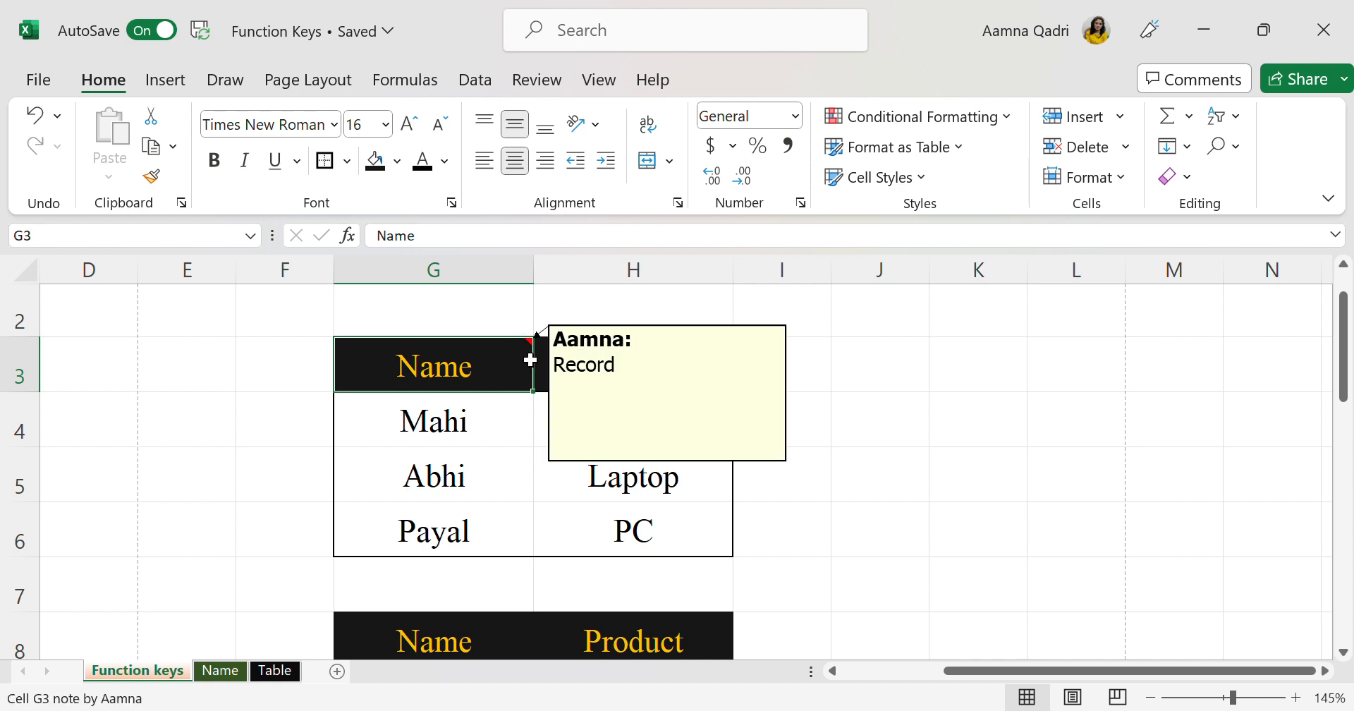
{"action": "key", "text": "Delete"}
{"action": "left_click", "coordinate": [937, 477]}
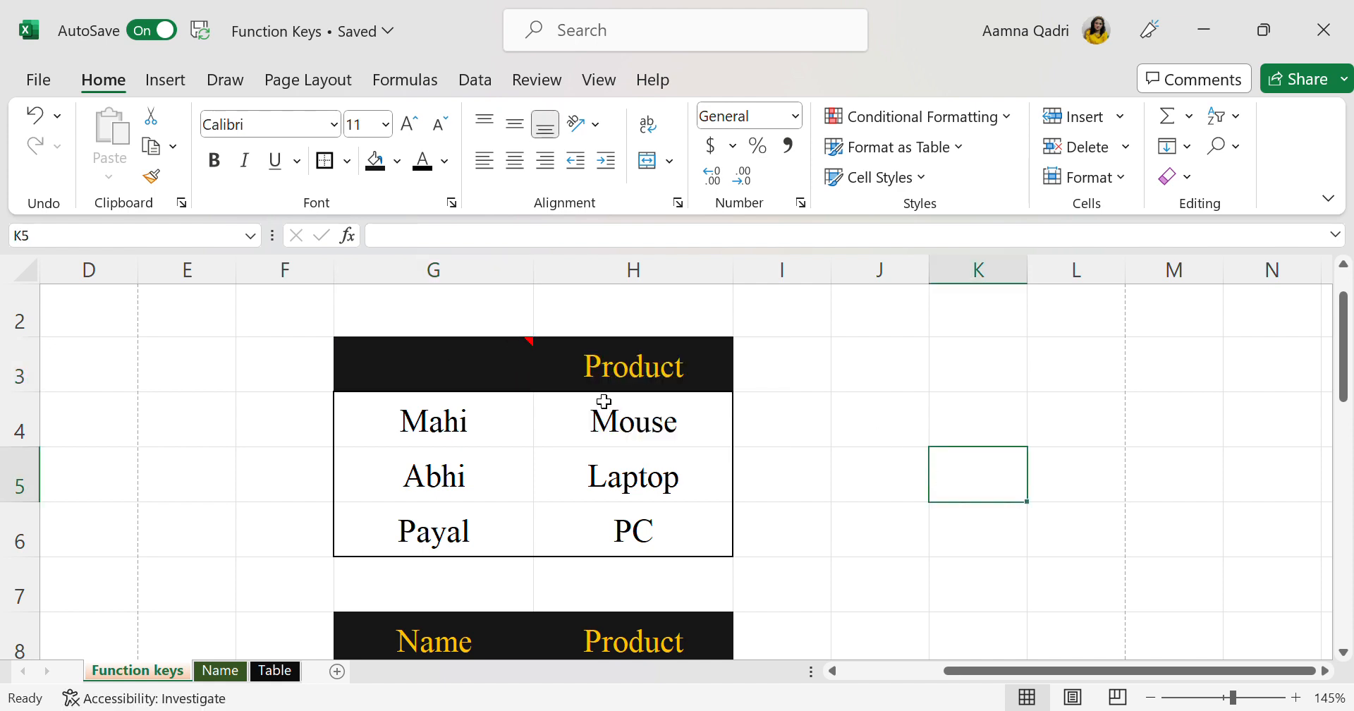
{"action": "left_click", "coordinate": [510, 350]}
{"action": "mouse_move", "coordinate": [510, 350]}
{"action": "key", "text": "ctrl+z"}
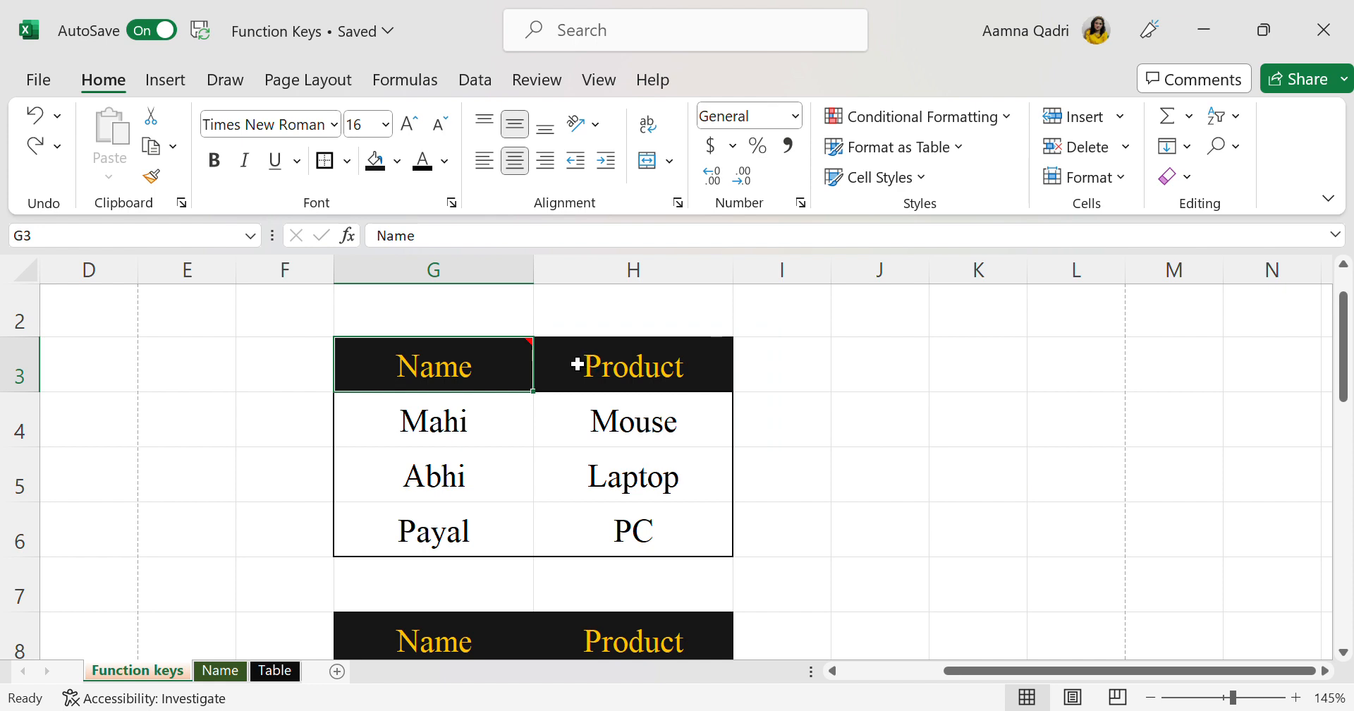
Delete the "Record" note attached to the Name header in cell G3
{"action": "key", "text": "shift+F2"}
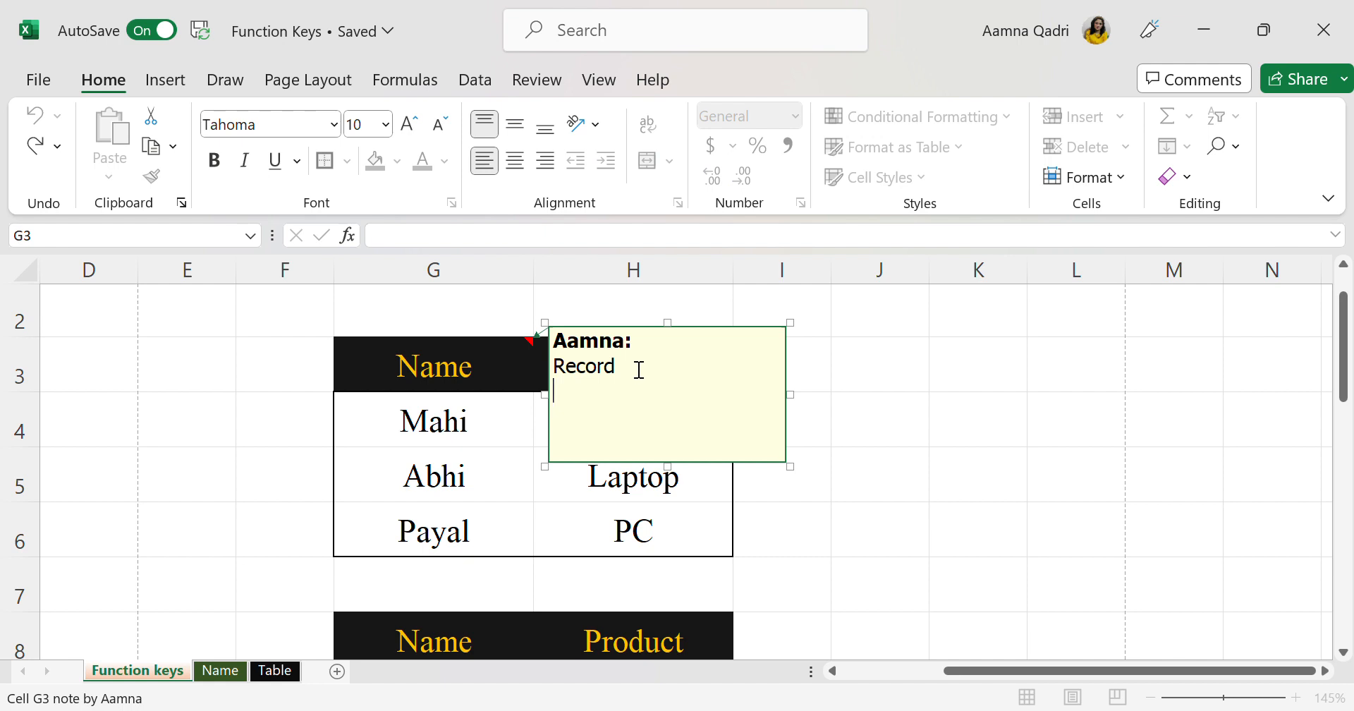
{"action": "left_click", "coordinate": [665, 339]}
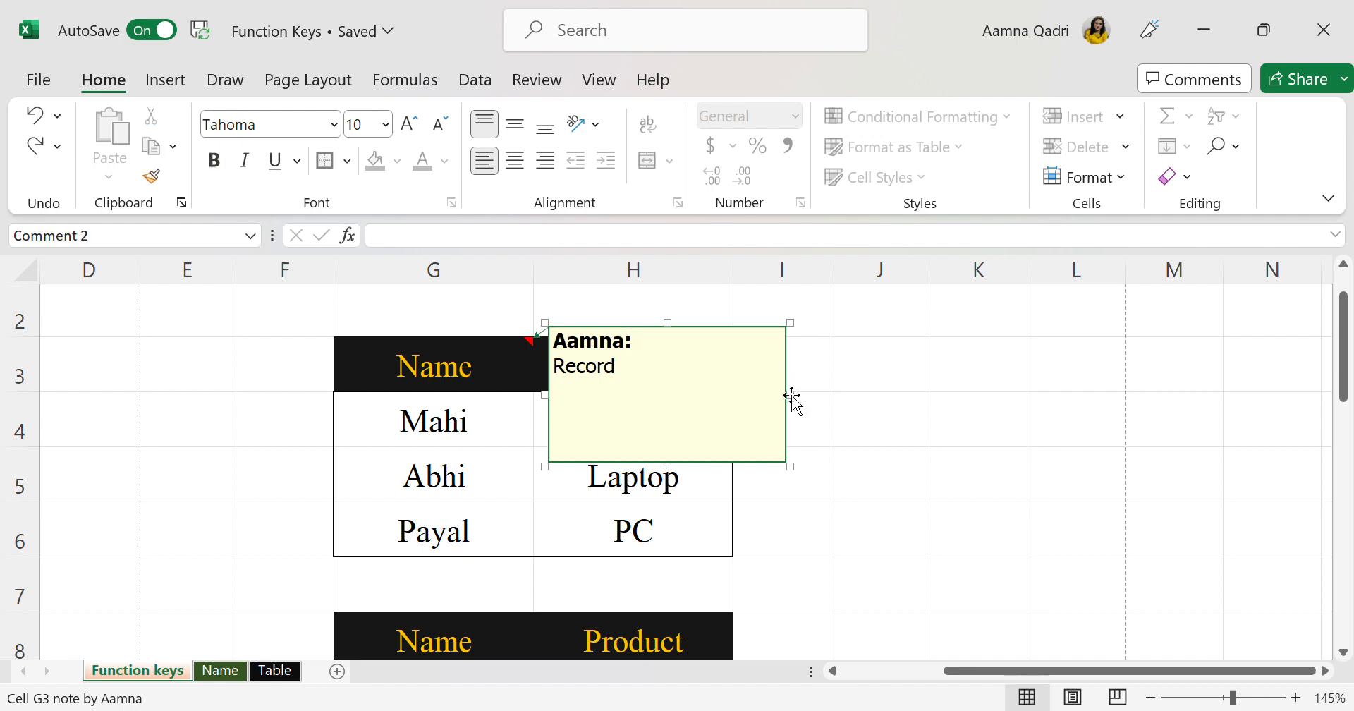
{"action": "key", "text": "Escape"}
Select the Print Preview entry in cell C9 and open the print preview of the Function keys sheet
{"action": "scroll", "coordinate": [748, 402], "scroll_direction": "down", "scroll_amount": 5}
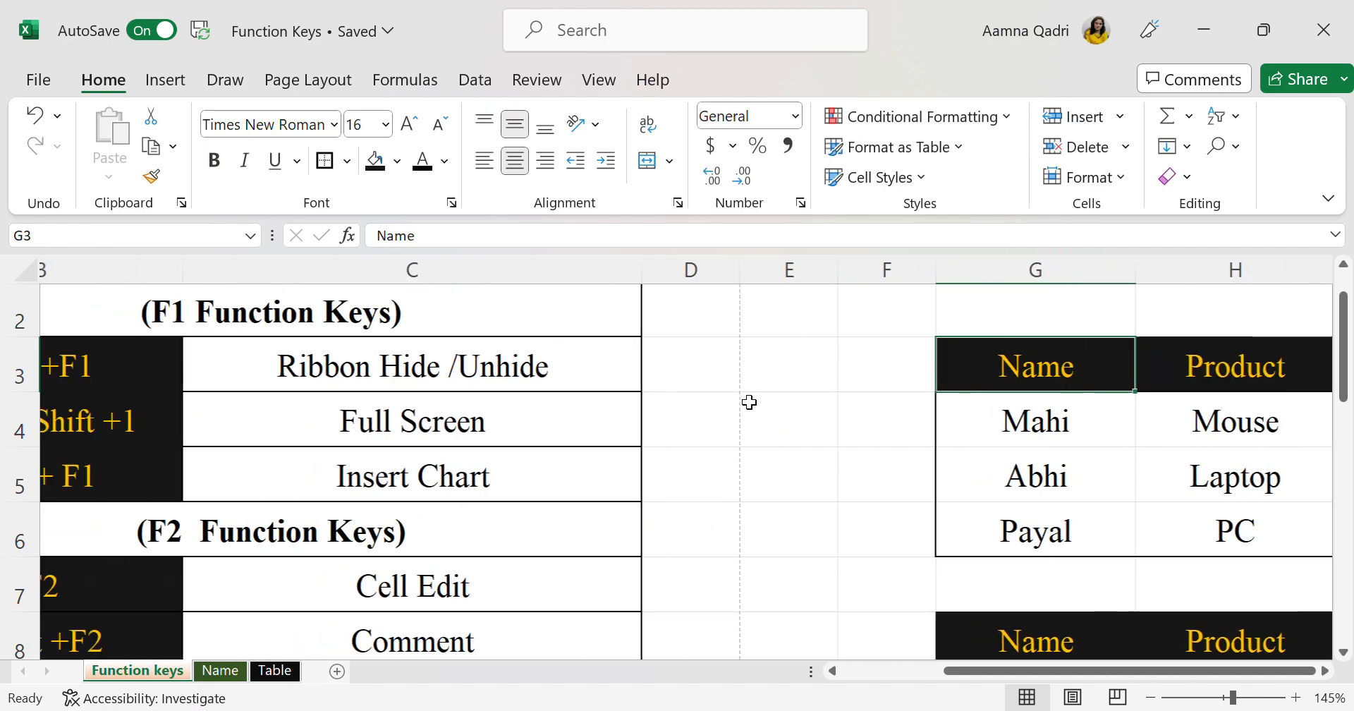
{"action": "scroll", "coordinate": [748, 401], "scroll_direction": "up", "scroll_amount": 3}
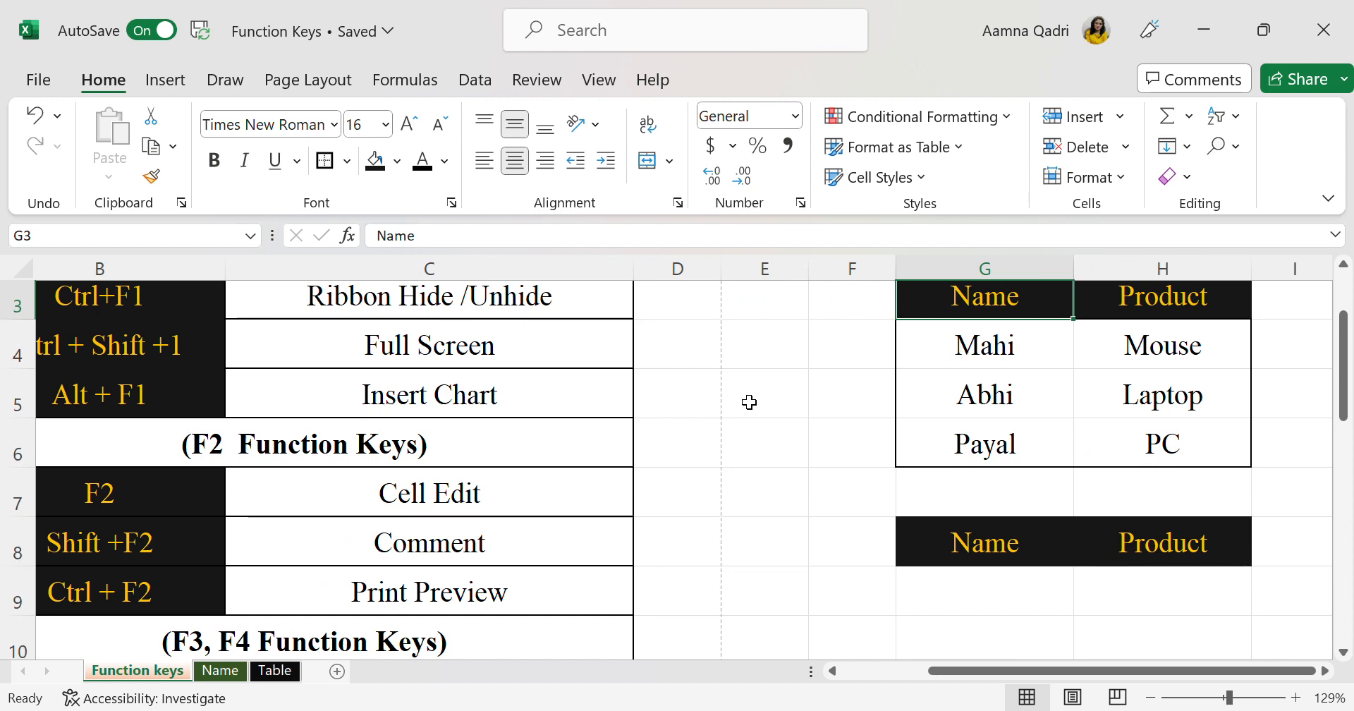
{"action": "scroll", "coordinate": [749, 402], "scroll_direction": "down", "scroll_amount": 2}
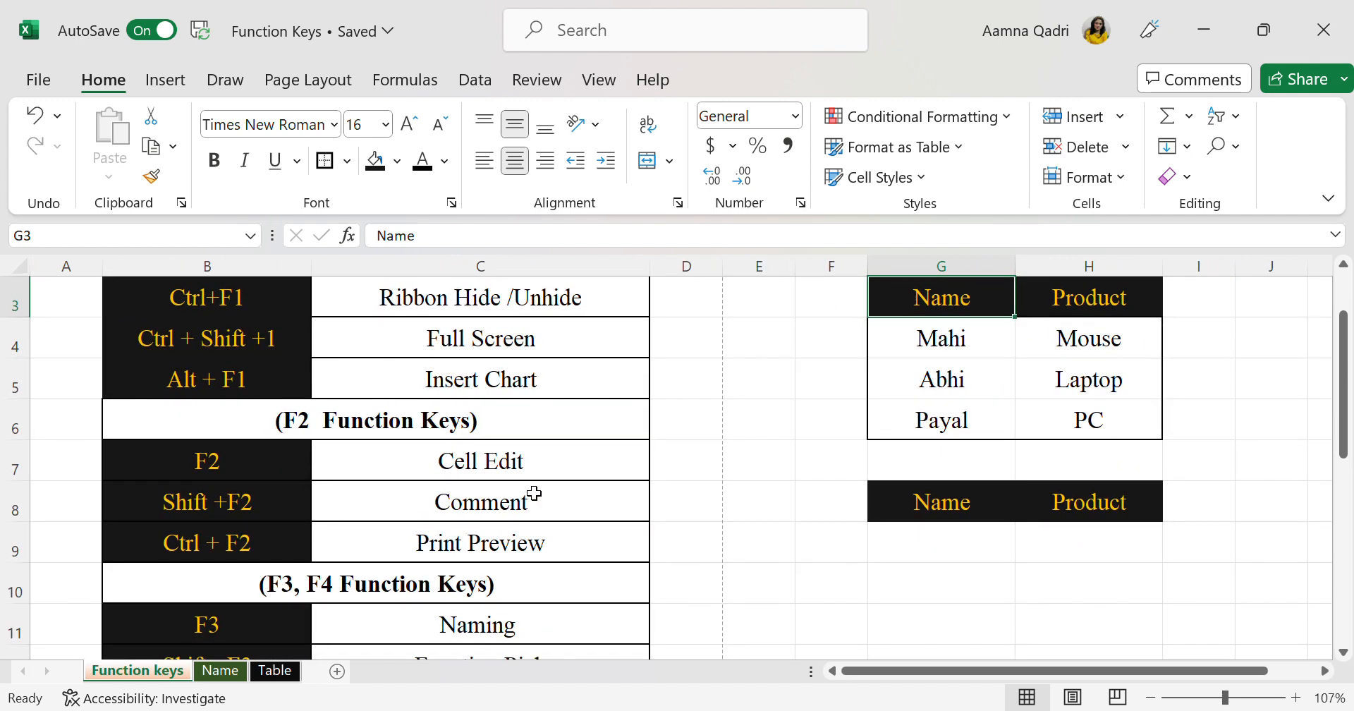
{"action": "left_click", "coordinate": [533, 543]}
{"action": "scroll", "coordinate": [681, 531], "scroll_direction": "down", "scroll_amount": 2}
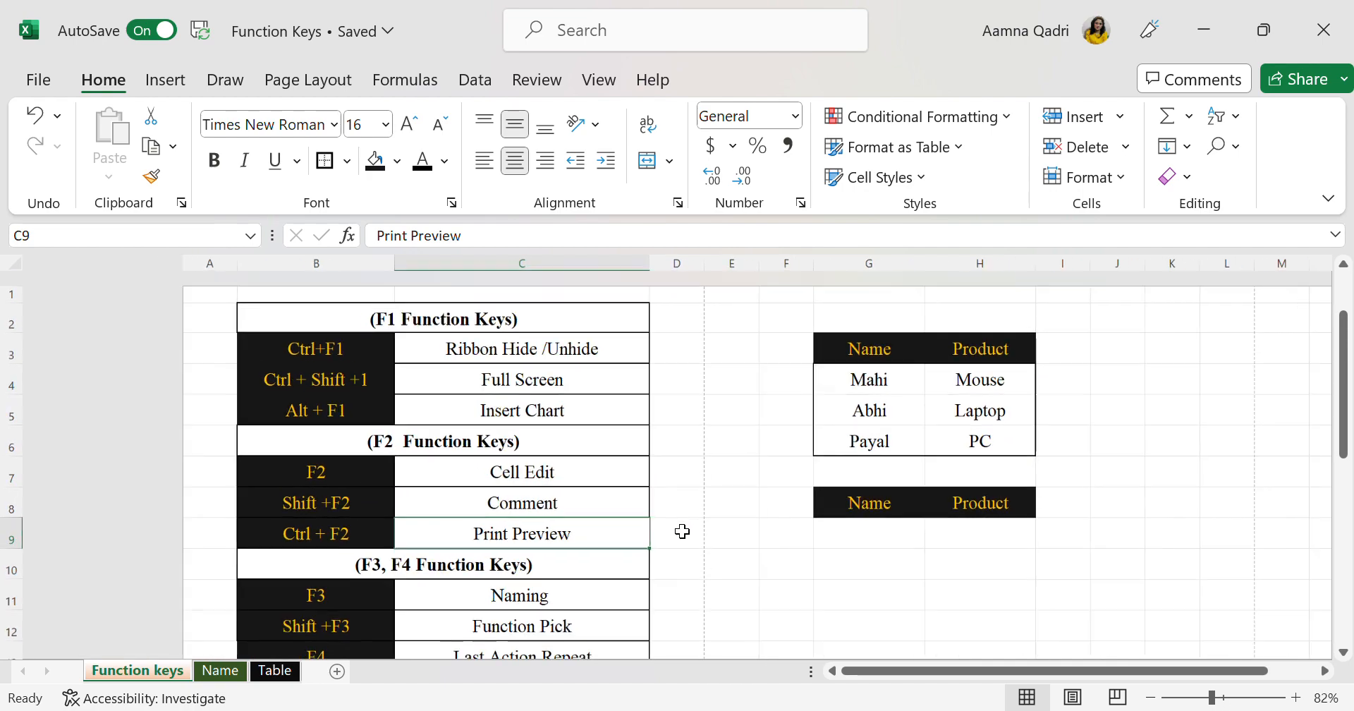
{"action": "scroll", "coordinate": [682, 531], "scroll_direction": "down", "scroll_amount": 1}
{"action": "scroll", "coordinate": [681, 530], "scroll_direction": "up", "scroll_amount": 2}
{"action": "scroll", "coordinate": [681, 531], "scroll_direction": "down", "scroll_amount": 1}
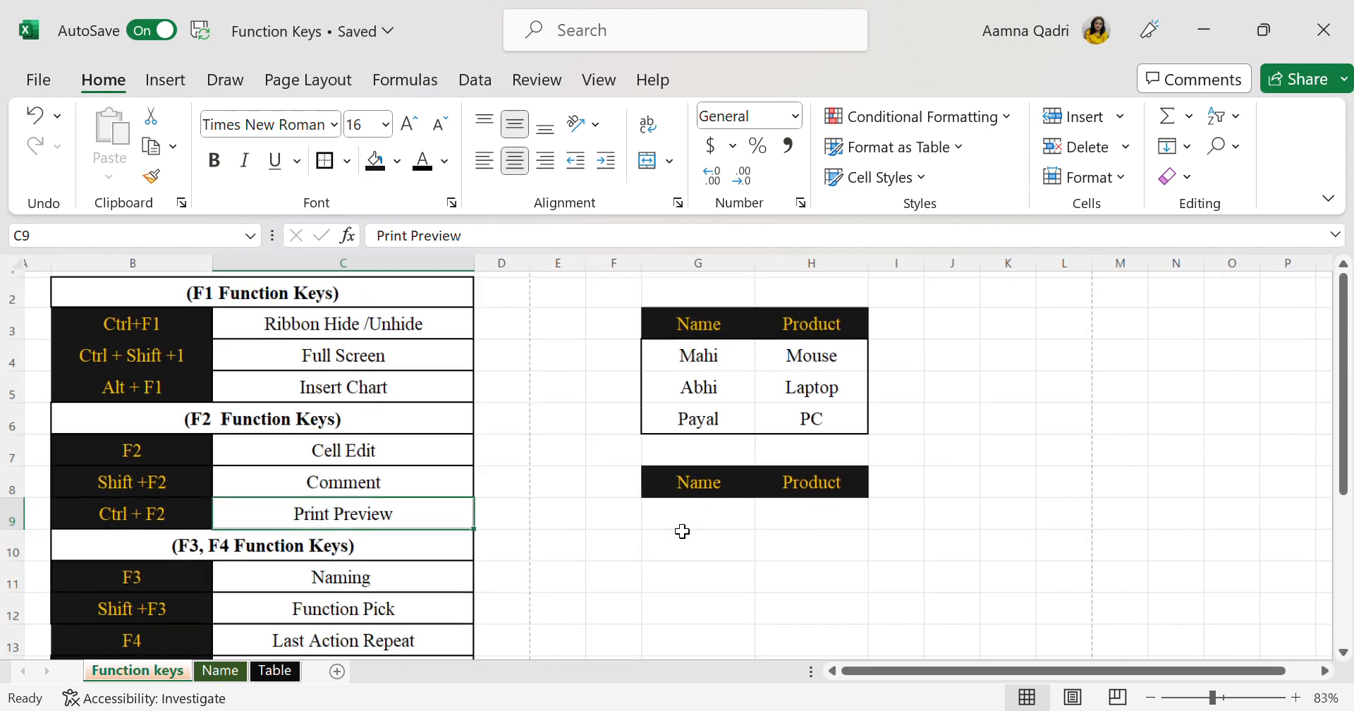
{"action": "scroll", "coordinate": [681, 531], "scroll_direction": "down", "scroll_amount": 1}
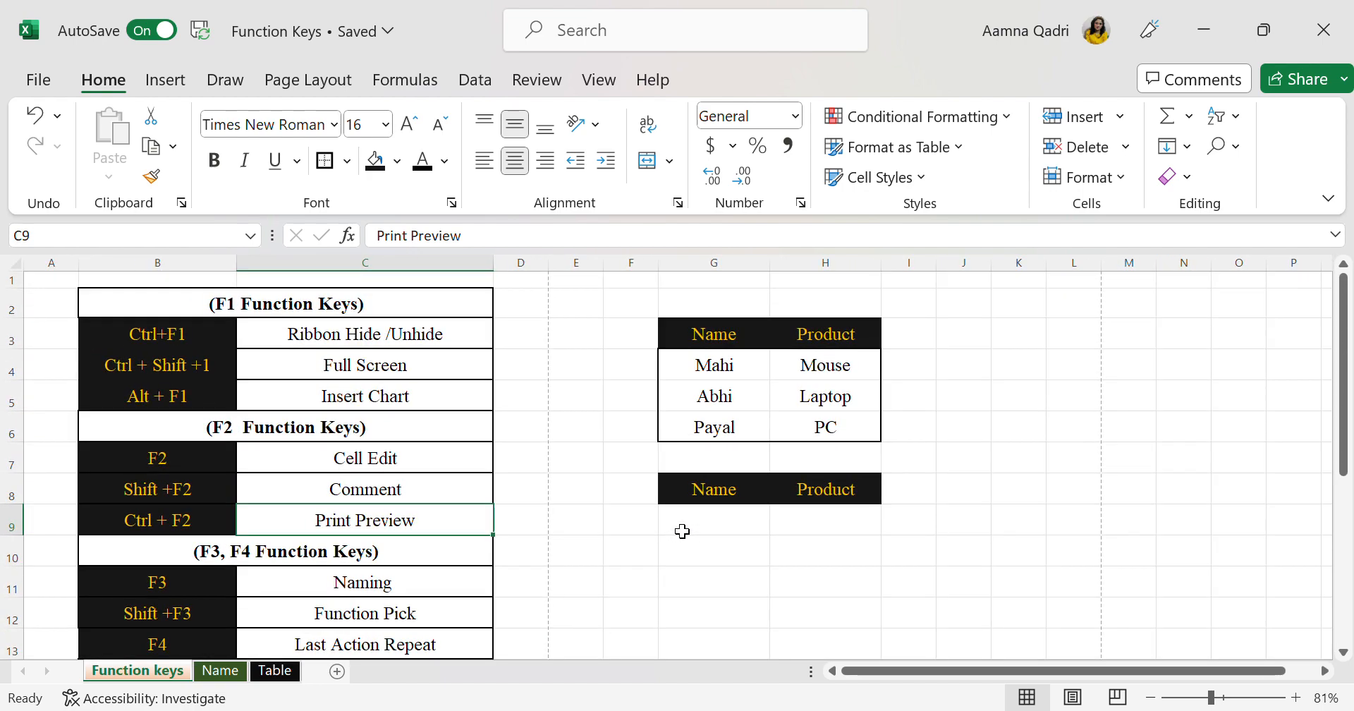
{"action": "key", "text": "ctrl+F2"}
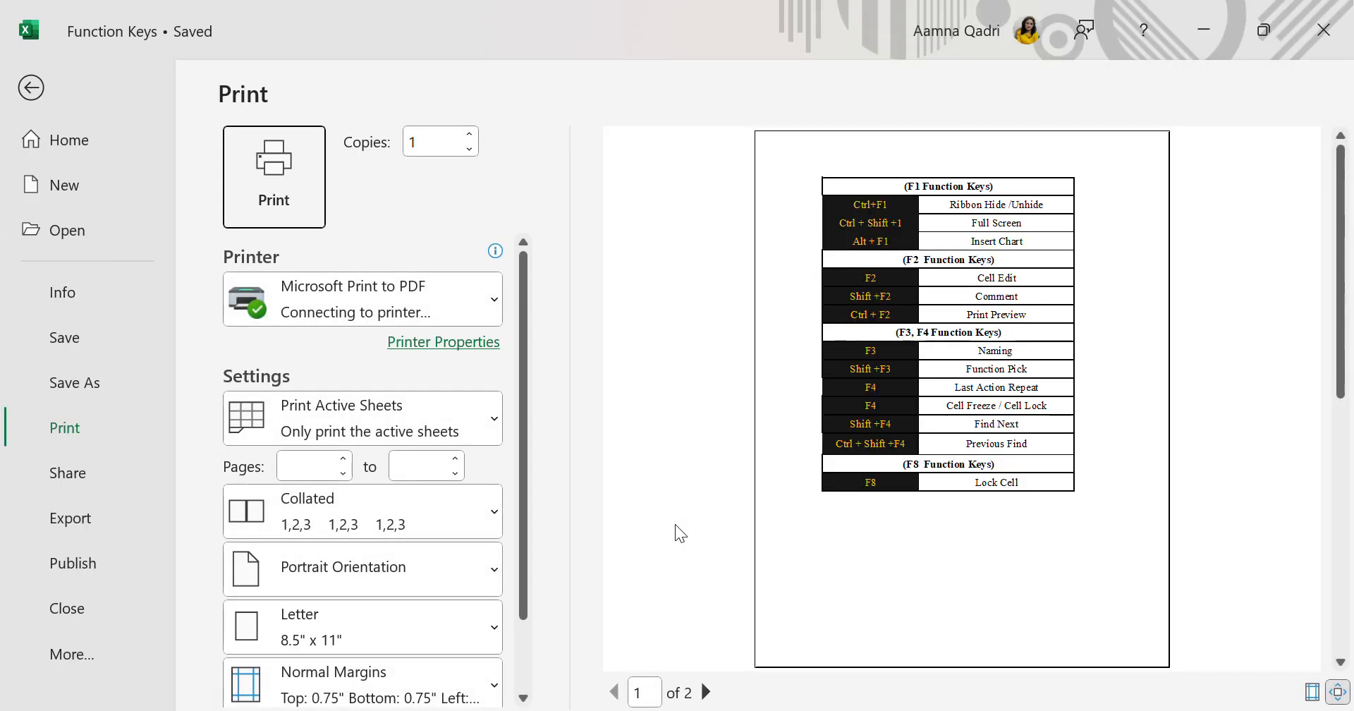
Enlarge the print preview, examine the shortcut list on page 1, and return to the worksheet
{"action": "left_click", "coordinate": [974, 529]}
{"action": "left_click", "coordinate": [974, 529]}
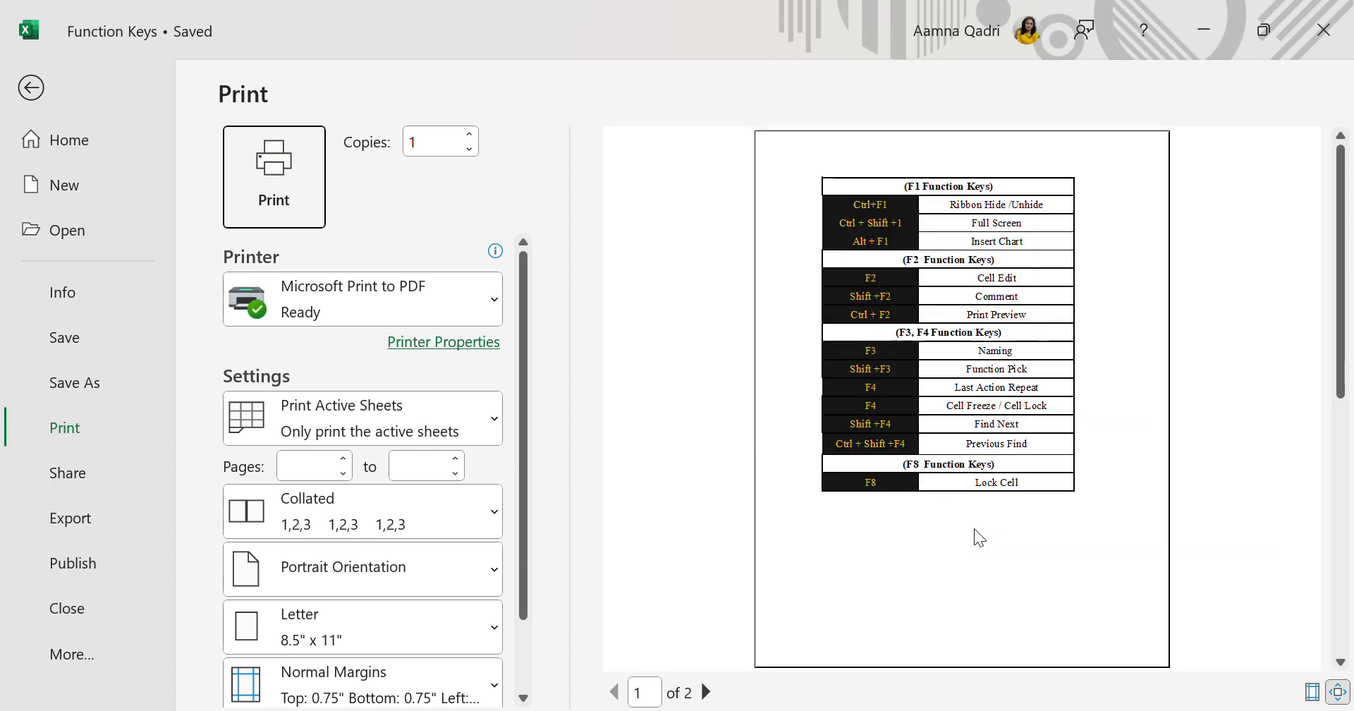
{"action": "left_click", "coordinate": [975, 527]}
{"action": "scroll", "coordinate": [974, 527], "scroll_direction": "down", "scroll_amount": 3}
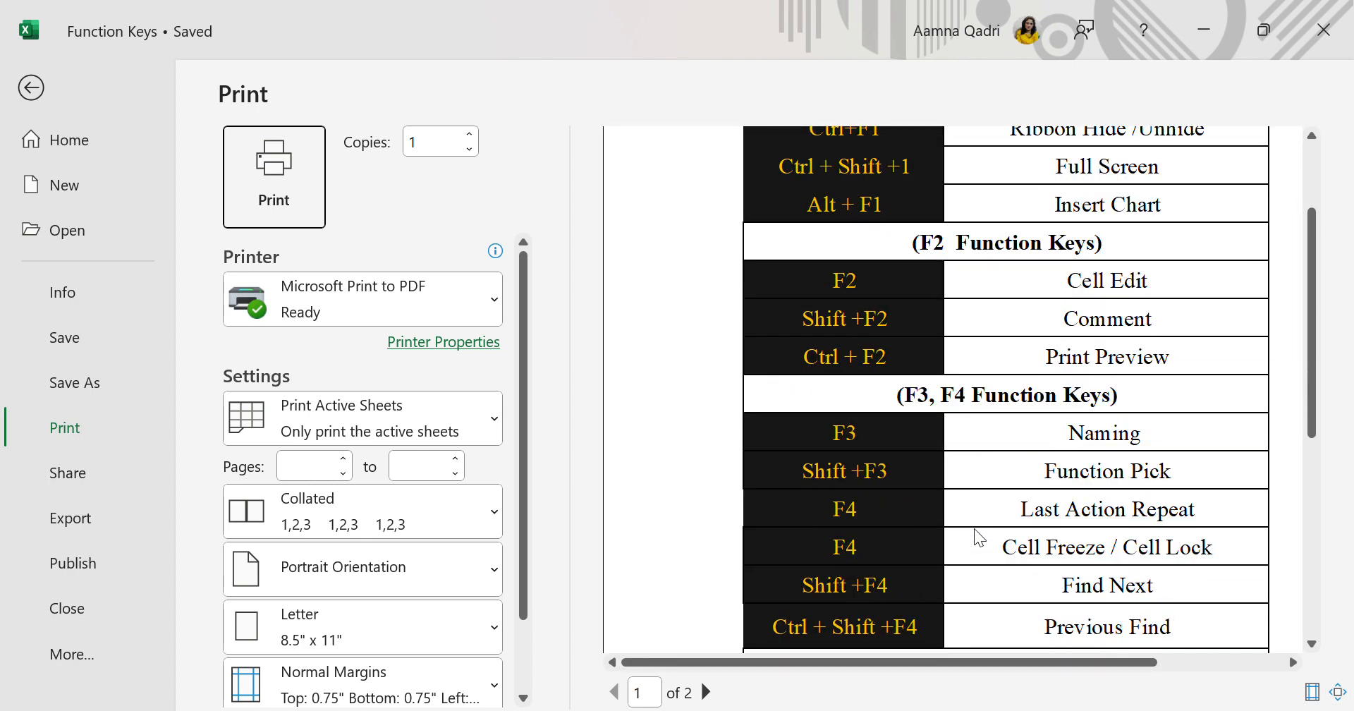
{"action": "scroll", "coordinate": [974, 527], "scroll_direction": "down", "scroll_amount": 3}
{"action": "scroll", "coordinate": [974, 527], "scroll_direction": "up", "scroll_amount": 8}
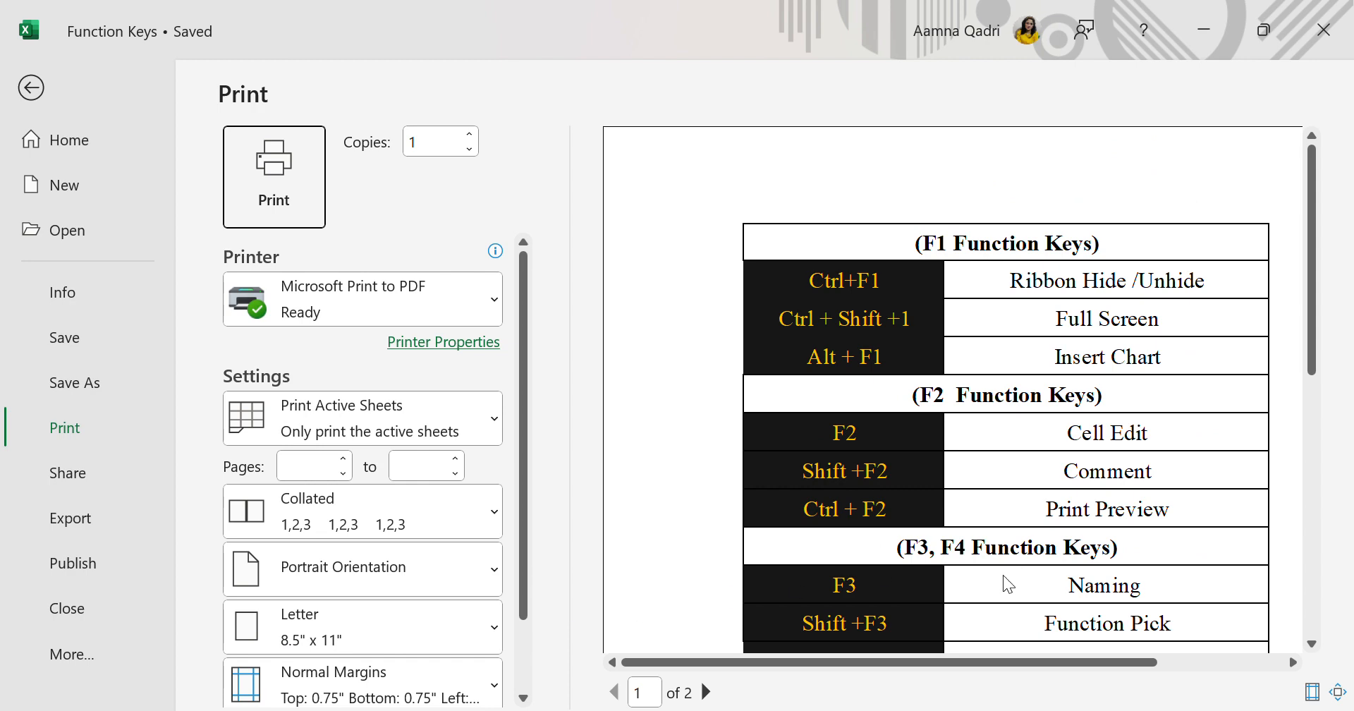
{"action": "scroll", "coordinate": [1003, 577], "scroll_direction": "down", "scroll_amount": 3}
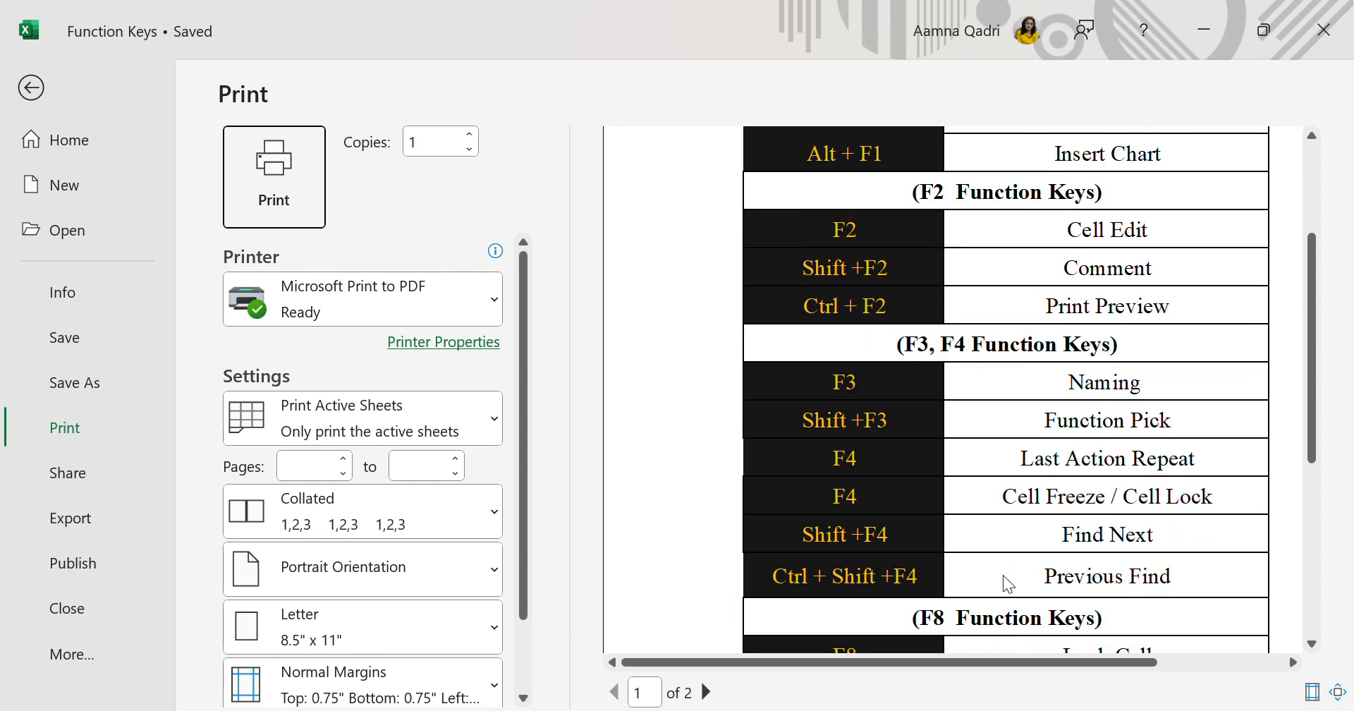
{"action": "scroll", "coordinate": [1003, 574], "scroll_direction": "down", "scroll_amount": 1}
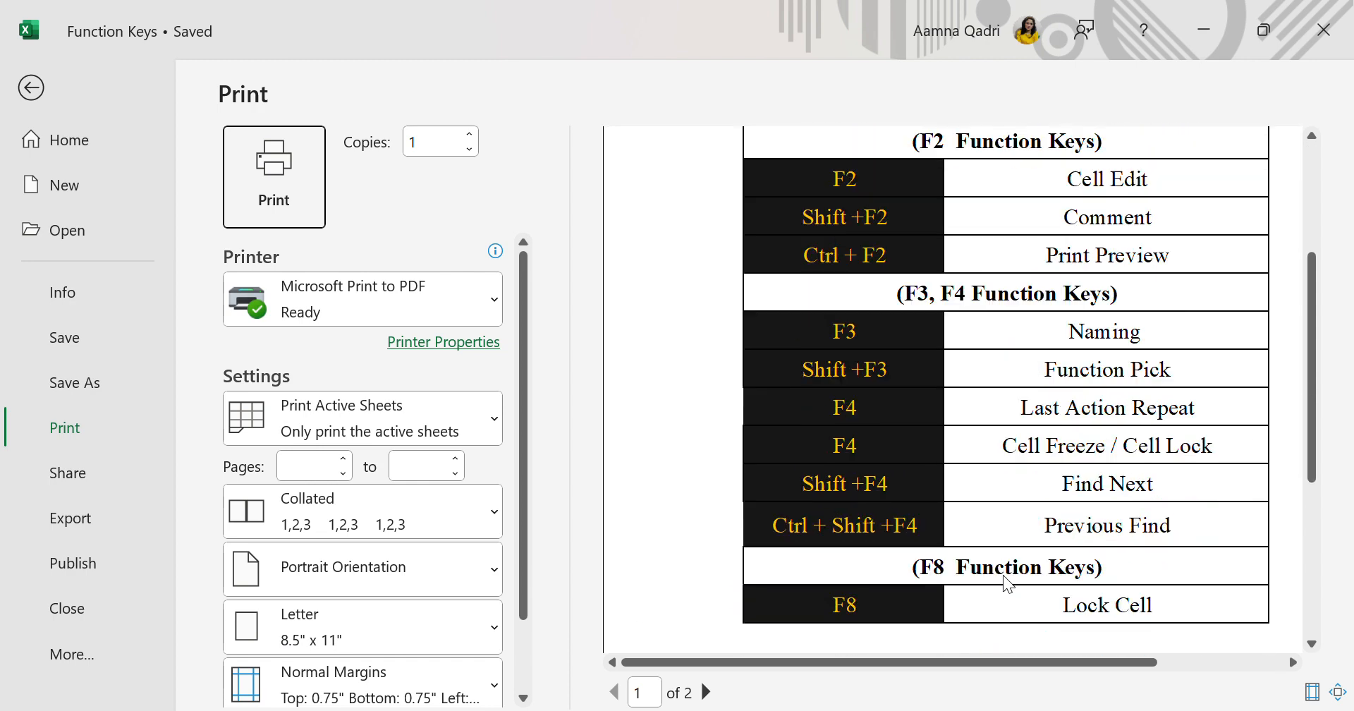
{"action": "scroll", "coordinate": [1002, 573], "scroll_direction": "up", "scroll_amount": 4}
{"action": "left_click", "coordinate": [32, 86]}
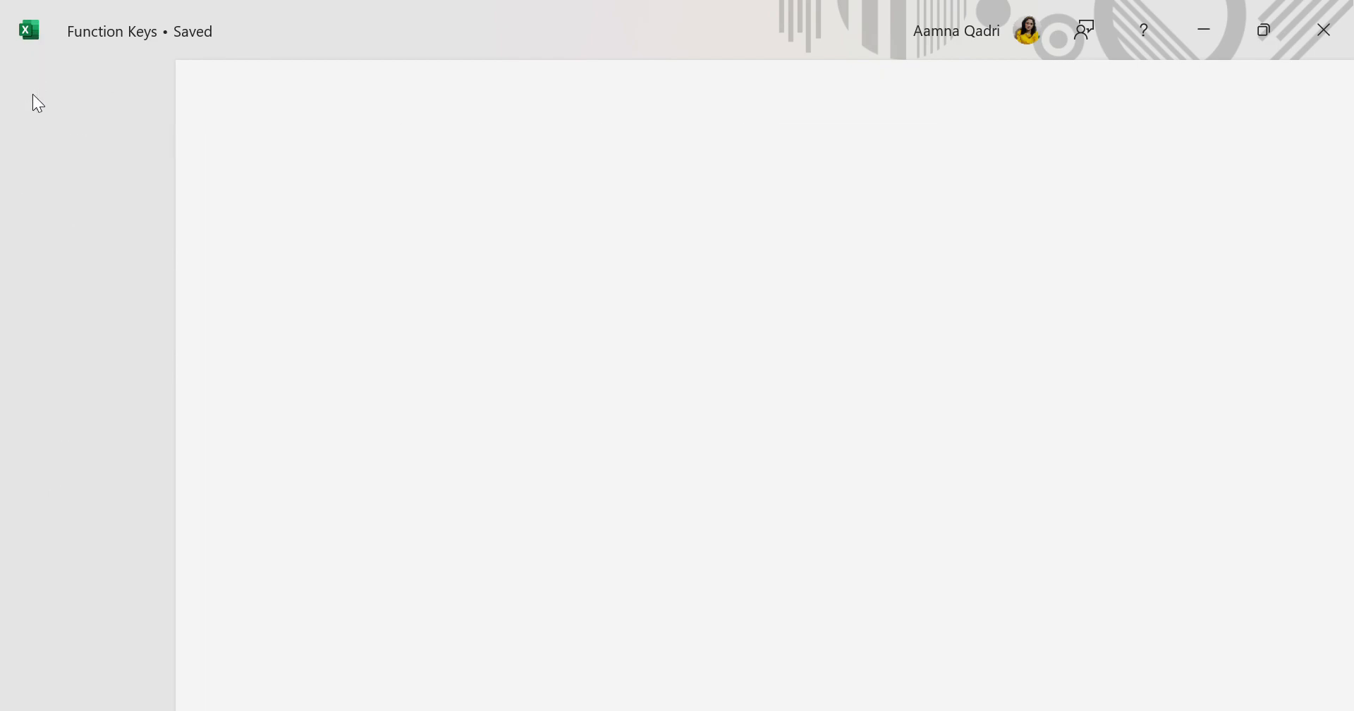
Examine the F3, F4 and F8 shortcut entries and the tables beside the list on the Function keys sheet
{"action": "scroll", "coordinate": [618, 509], "scroll_direction": "down", "scroll_amount": 1}
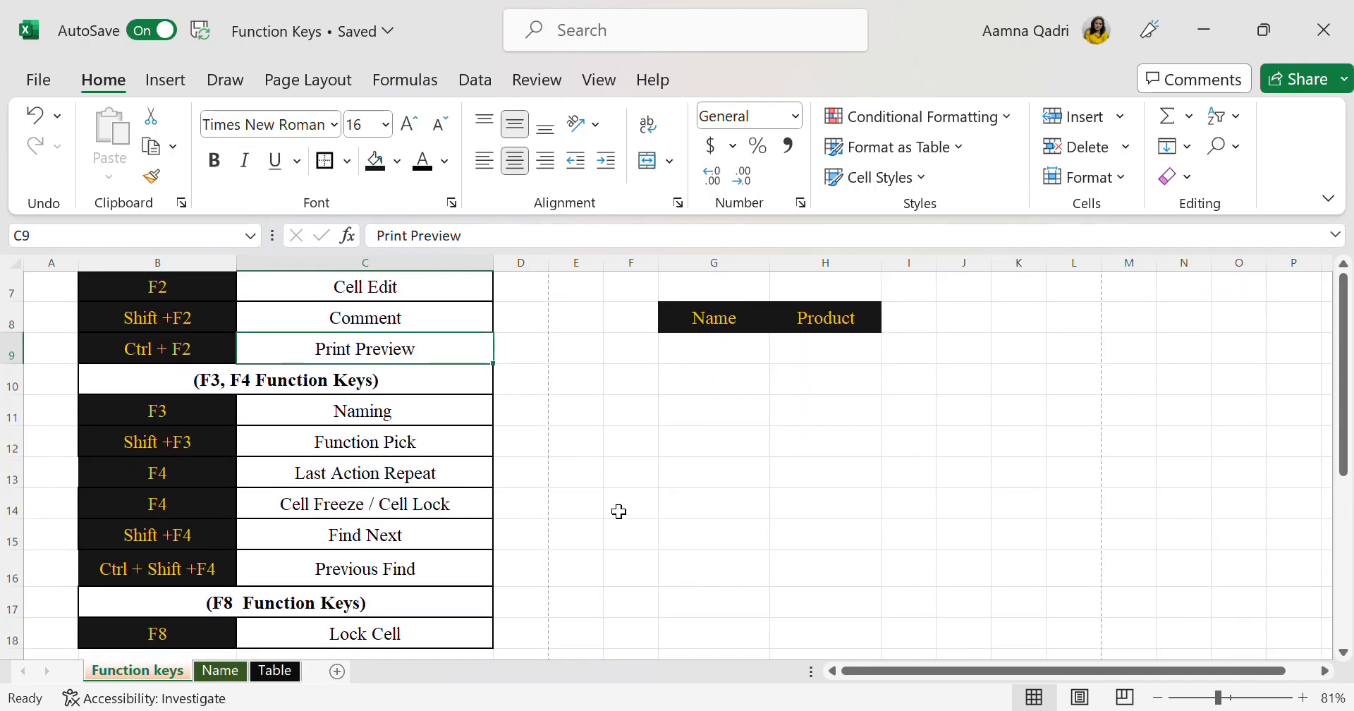
{"action": "scroll", "coordinate": [618, 511], "scroll_direction": "down", "scroll_amount": 1}
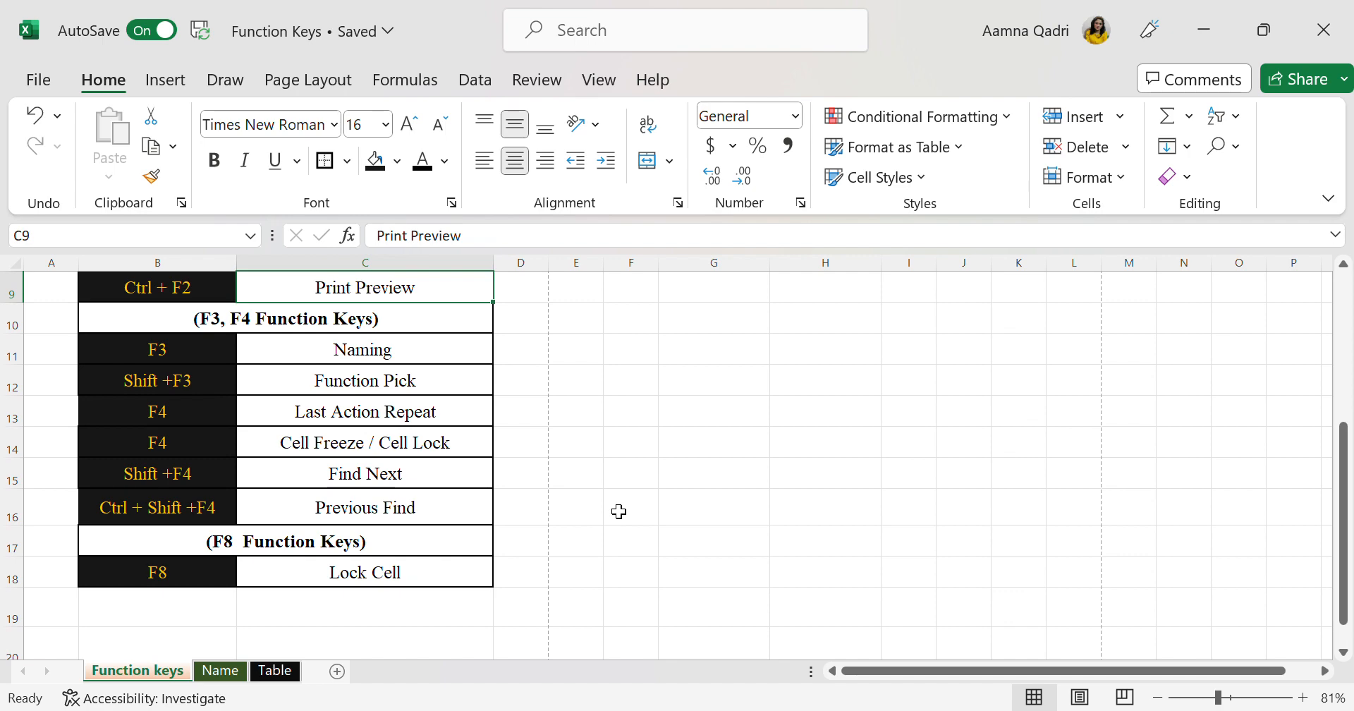
{"action": "scroll", "coordinate": [365, 486], "scroll_direction": "up", "scroll_amount": 2}
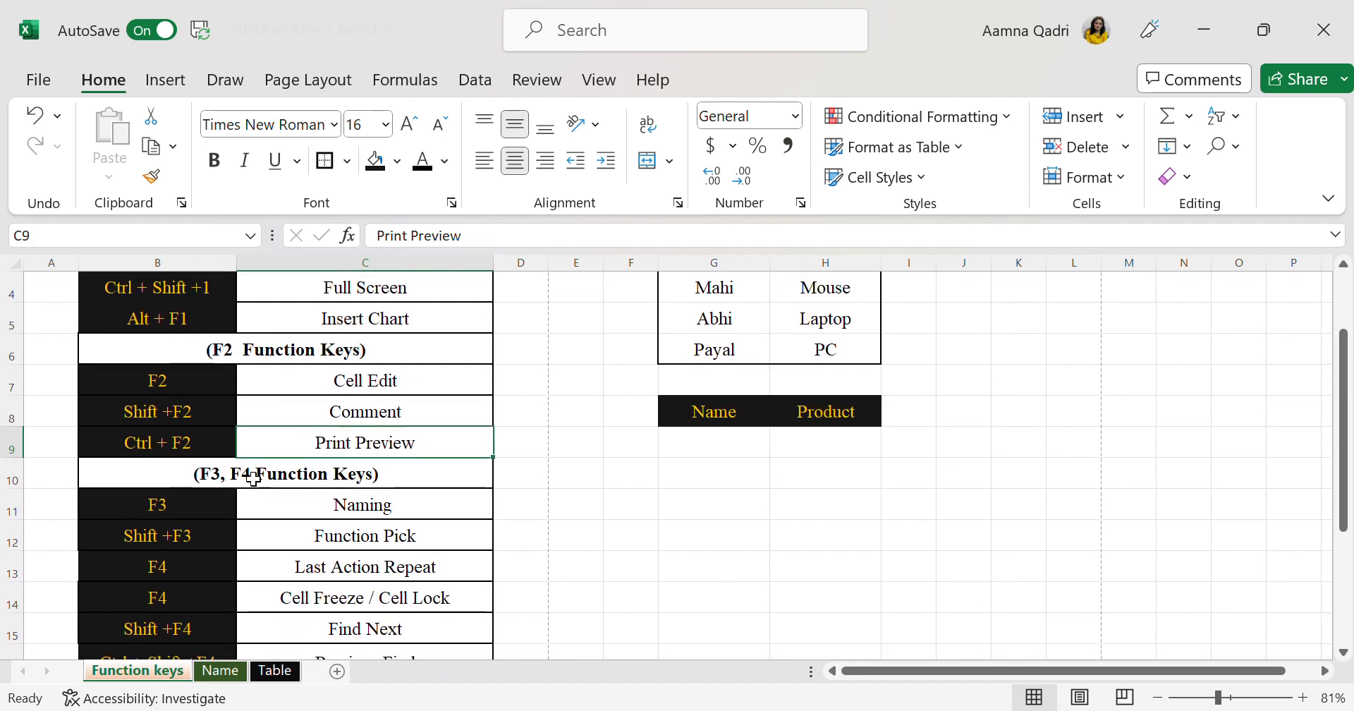
{"action": "left_click", "coordinate": [364, 477]}
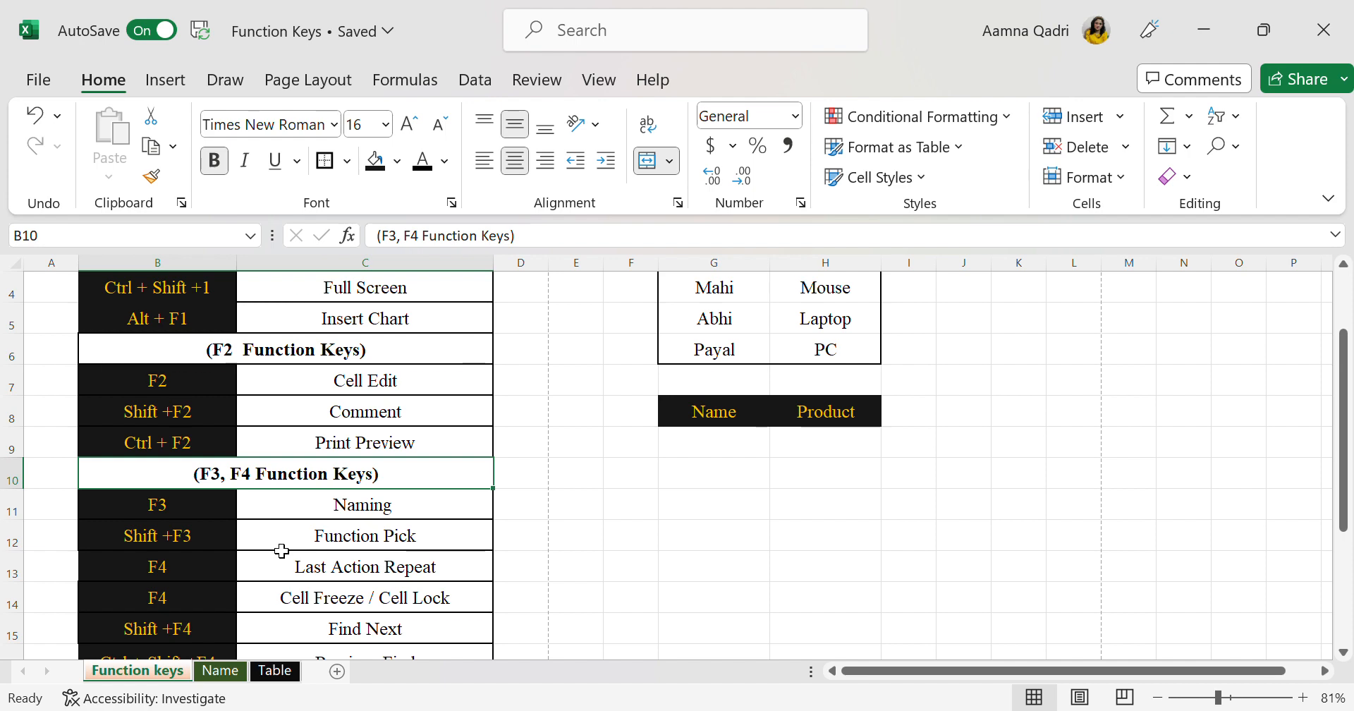
{"action": "scroll", "coordinate": [618, 521], "scroll_direction": "up", "scroll_amount": 1}
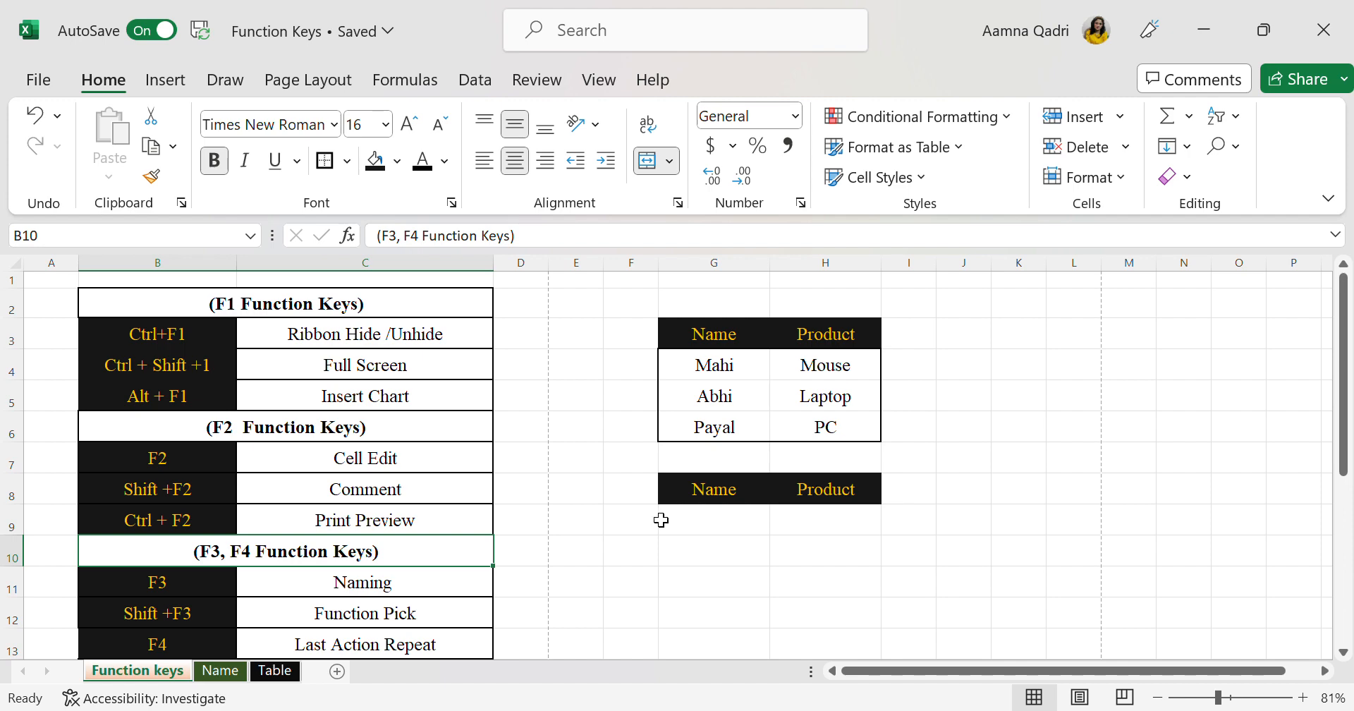
{"action": "left_click", "coordinate": [767, 582]}
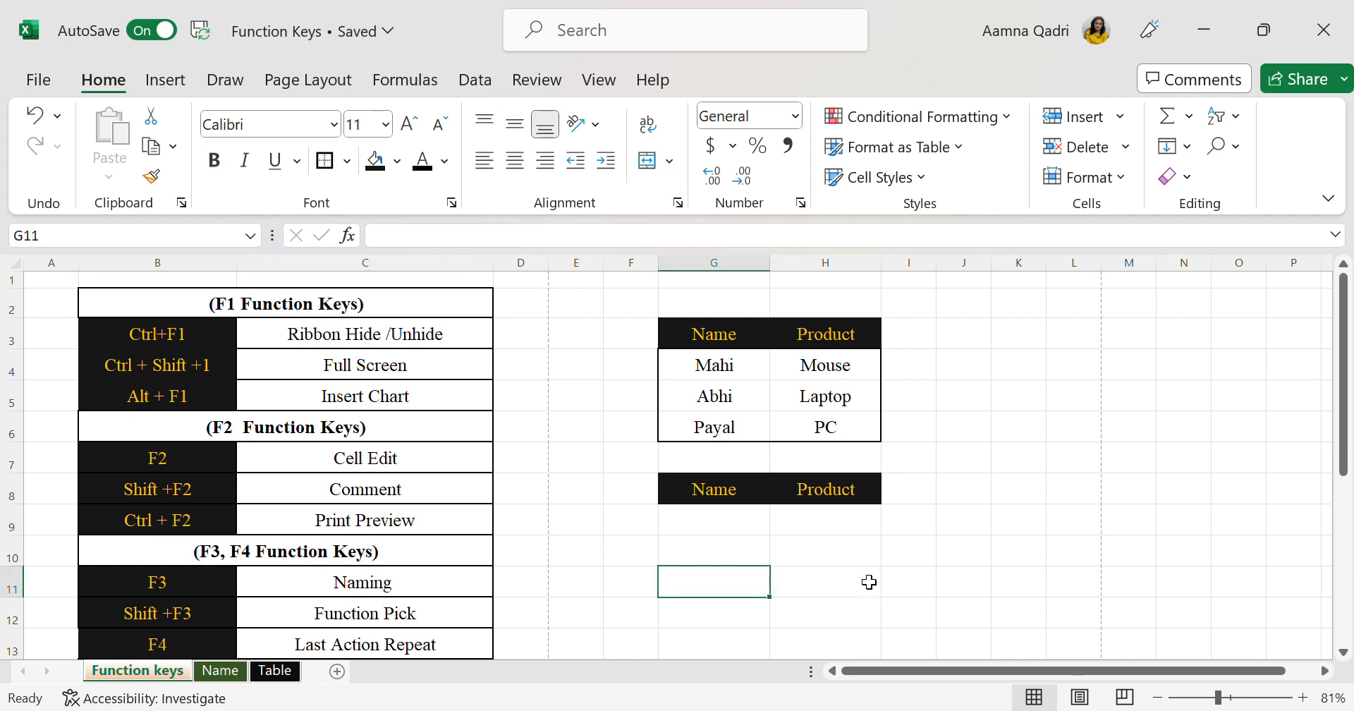
{"action": "scroll", "coordinate": [868, 582], "scroll_direction": "left", "scroll_amount": 1}
{"action": "left_click", "coordinate": [933, 555]}
Select the whole Name and Product table in G3:H6 with cell G5 as the active cell
{"action": "left_click_drag", "start_coordinate": [732, 338], "coordinate": [831, 420]}
{"action": "scroll", "coordinate": [837, 426], "scroll_direction": "up", "scroll_amount": 5}
{"action": "scroll", "coordinate": [837, 425], "scroll_direction": "down", "scroll_amount": 3}
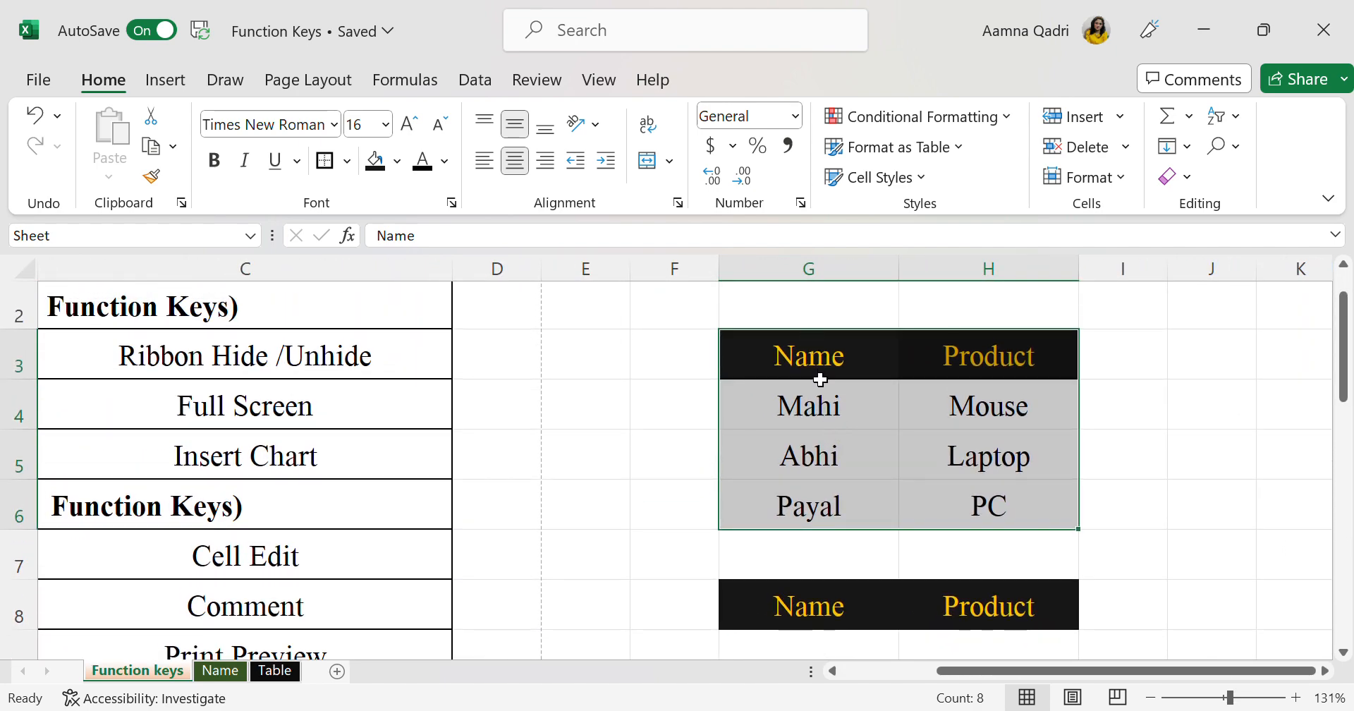
{"action": "left_click", "coordinate": [972, 501]}
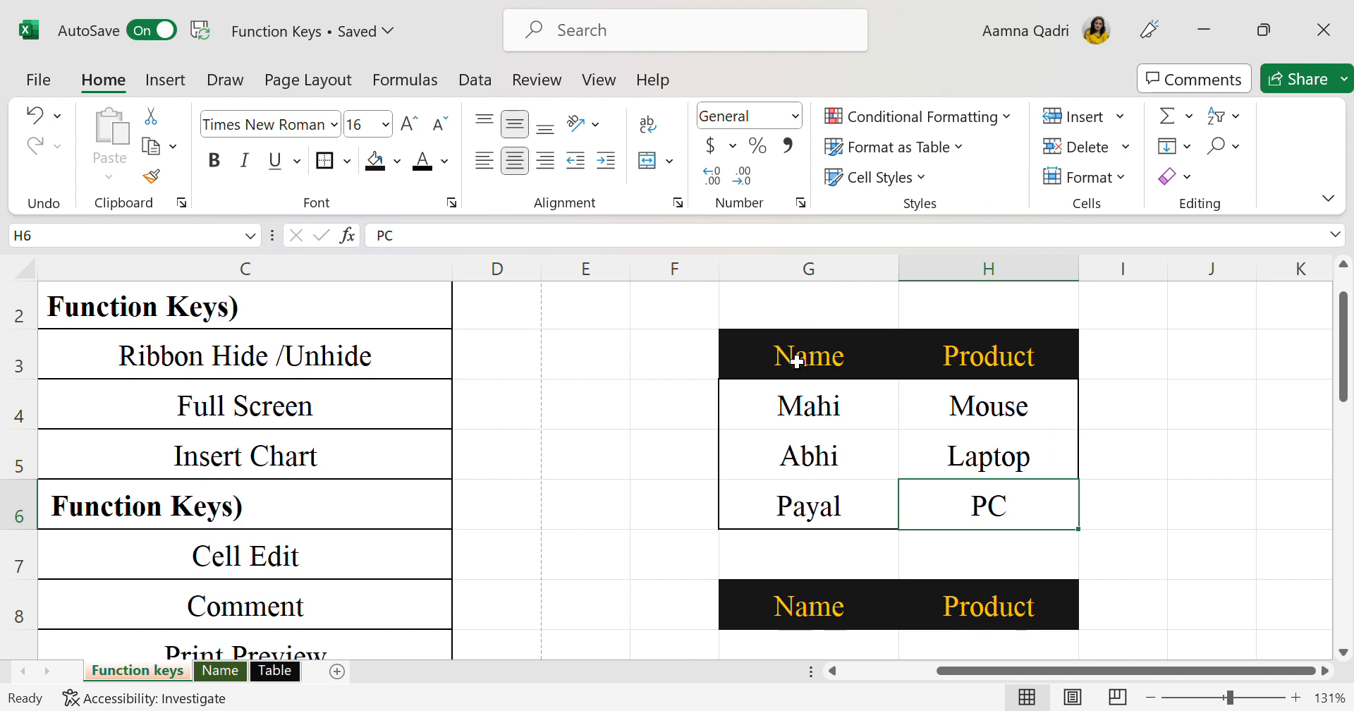
{"action": "left_click_drag", "start_coordinate": [797, 362], "coordinate": [1004, 508]}
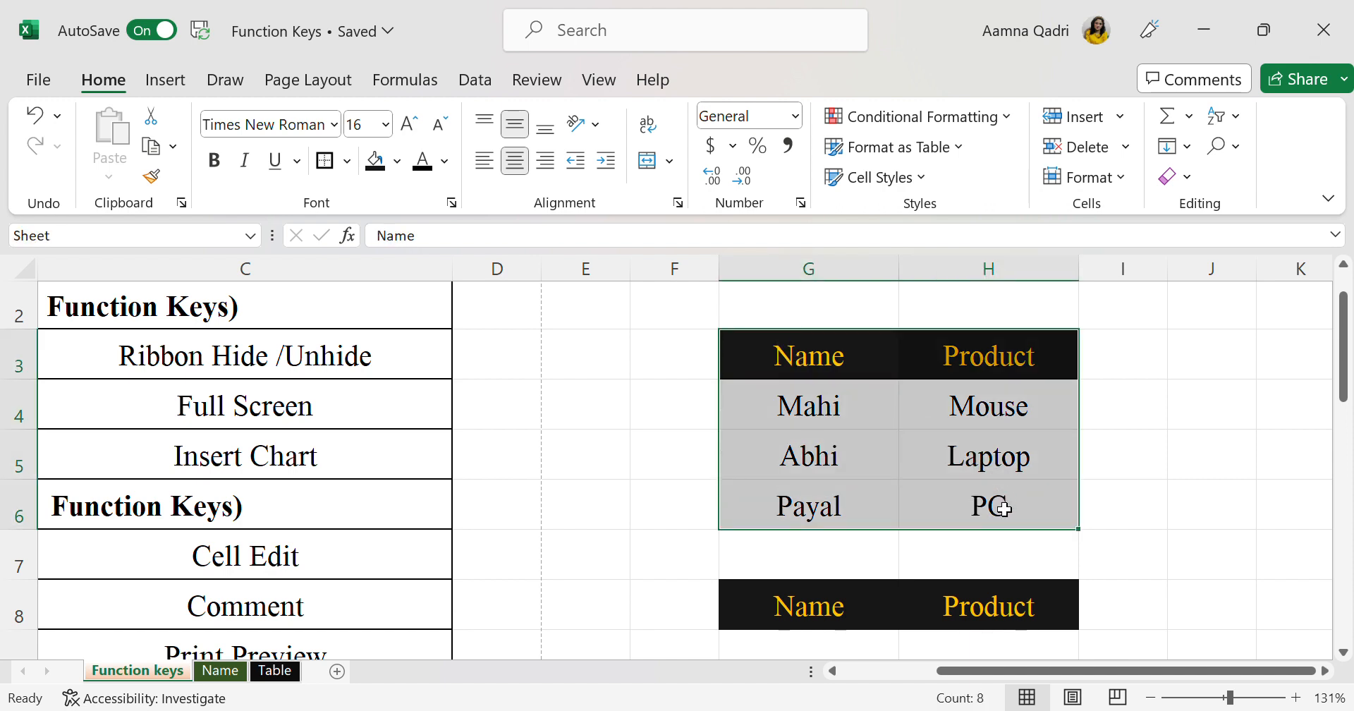
{"action": "left_click", "coordinate": [867, 453]}
{"action": "key", "text": "ctrl+a"}
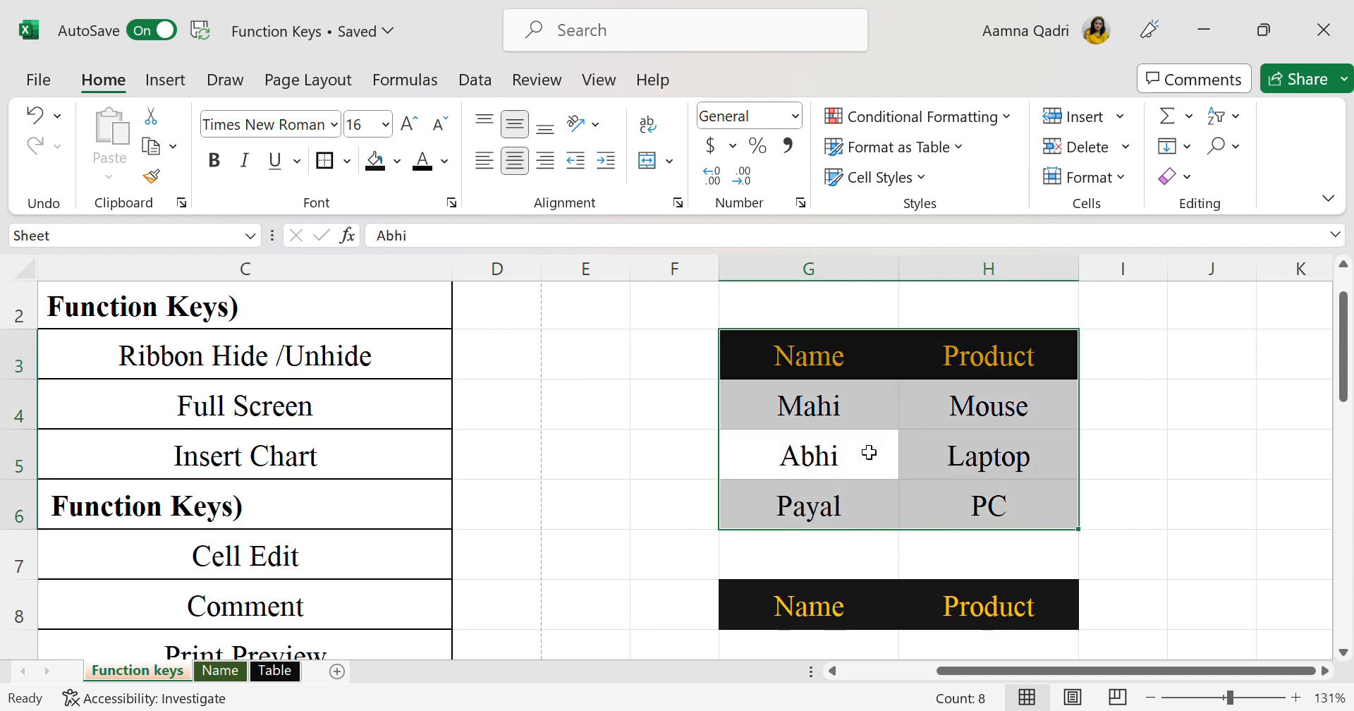
Open the Define Name dialog for the selected table range G3:H6 and close it
{"action": "left_click", "coordinate": [399, 83]}
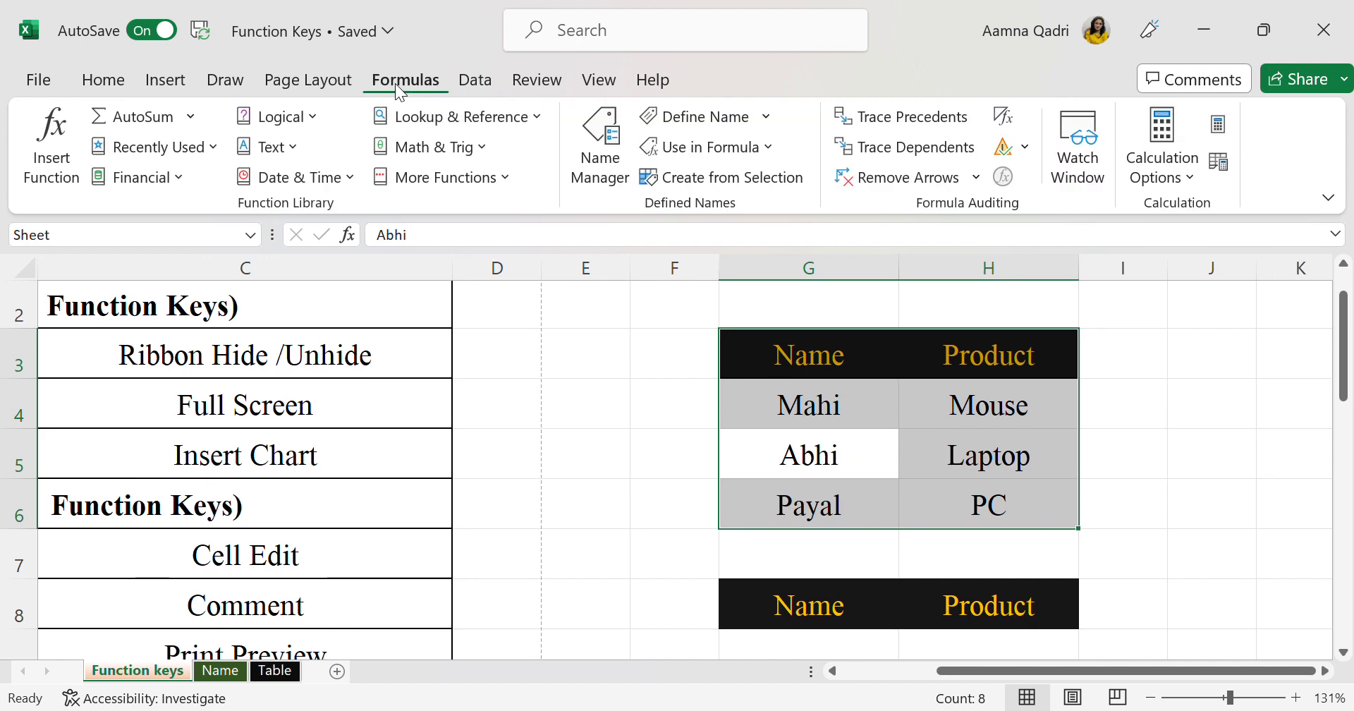
{"action": "left_click", "coordinate": [704, 120]}
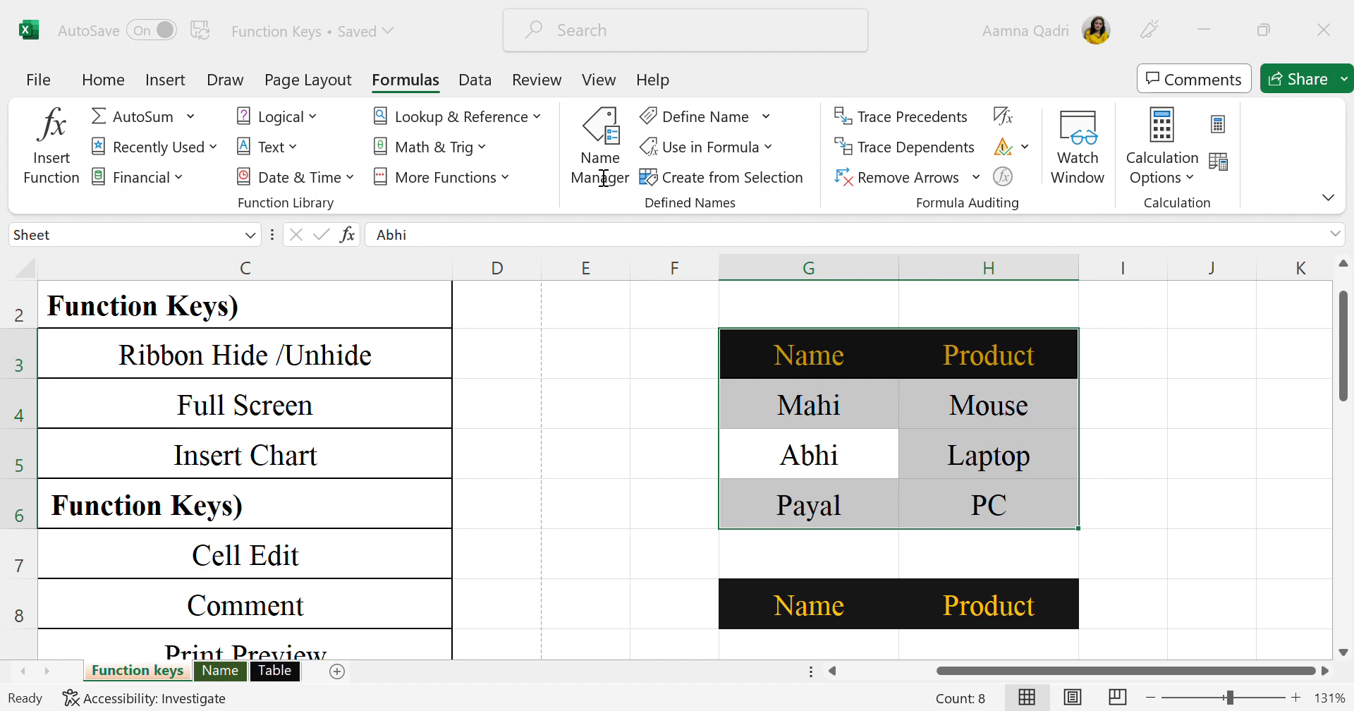
{"action": "left_click", "coordinate": [628, 344]}
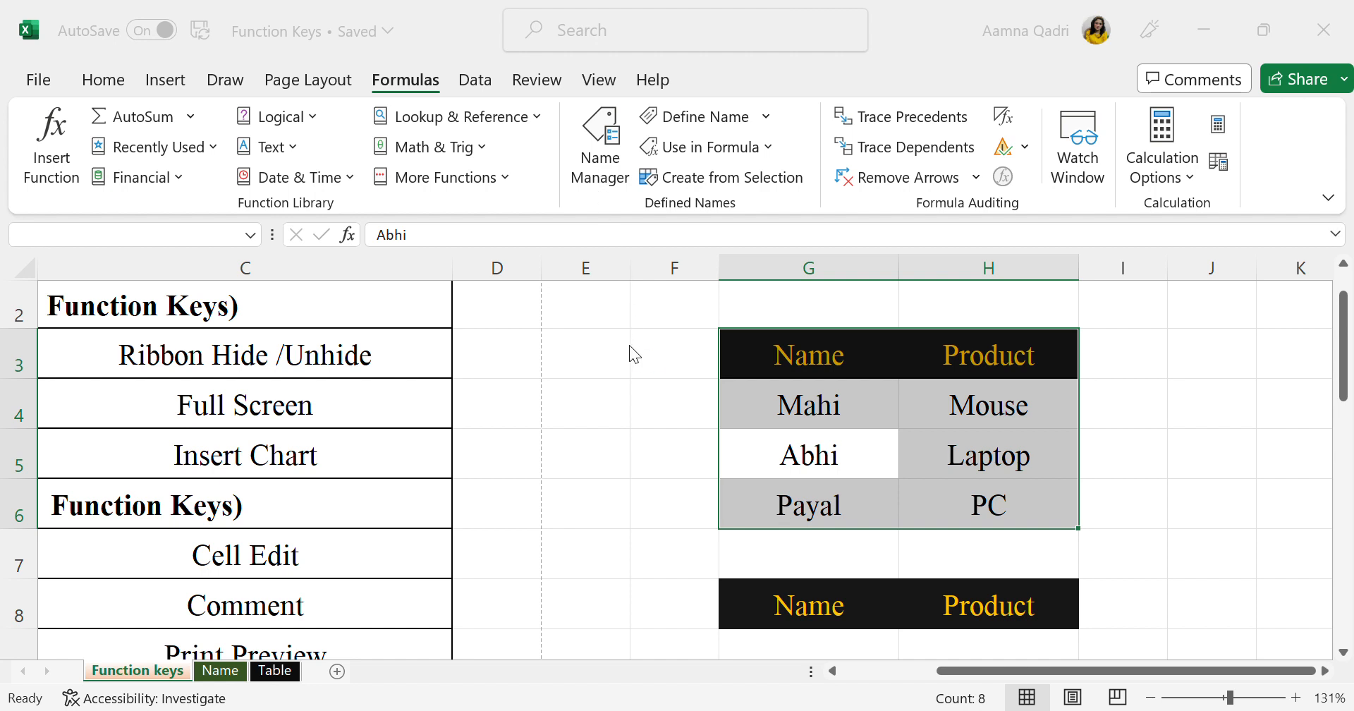
{"action": "left_click", "coordinate": [683, 430]}
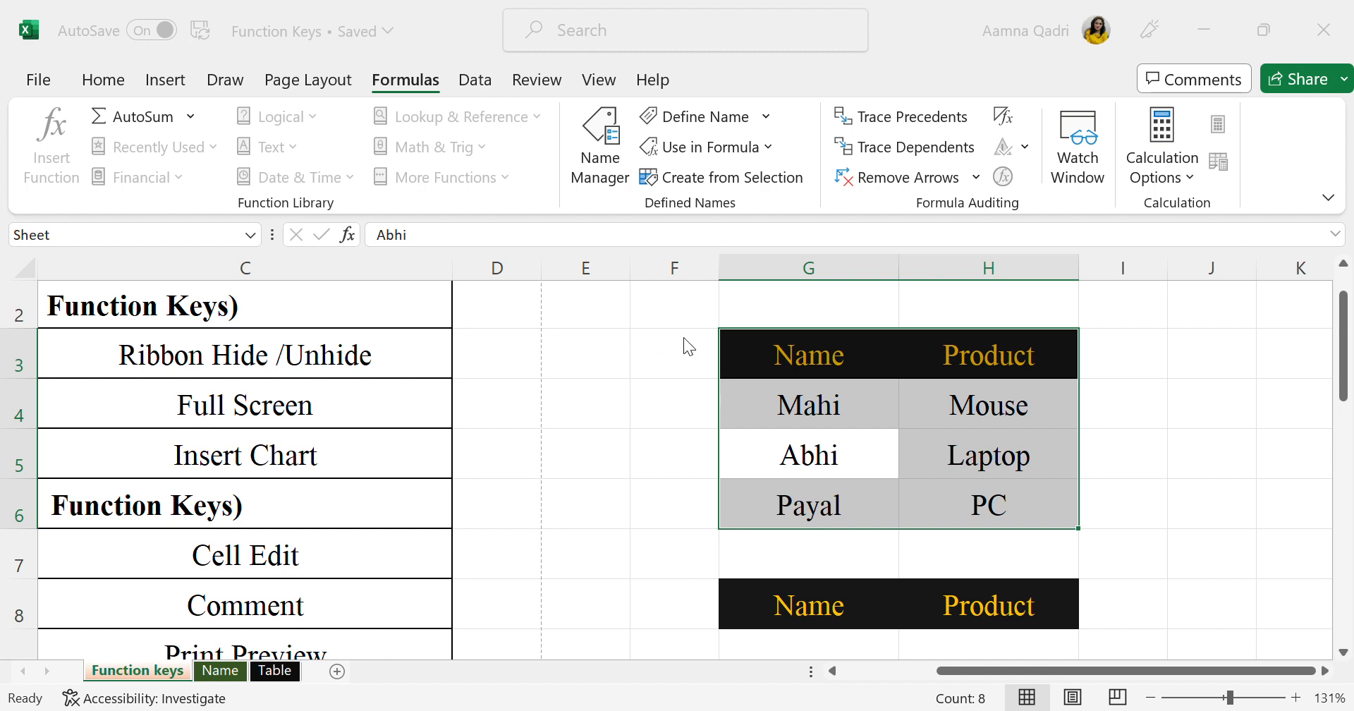
Clear the contents of the Name and Product table in G3:H6, keeping its formatting
{"action": "left_click", "coordinate": [822, 375]}
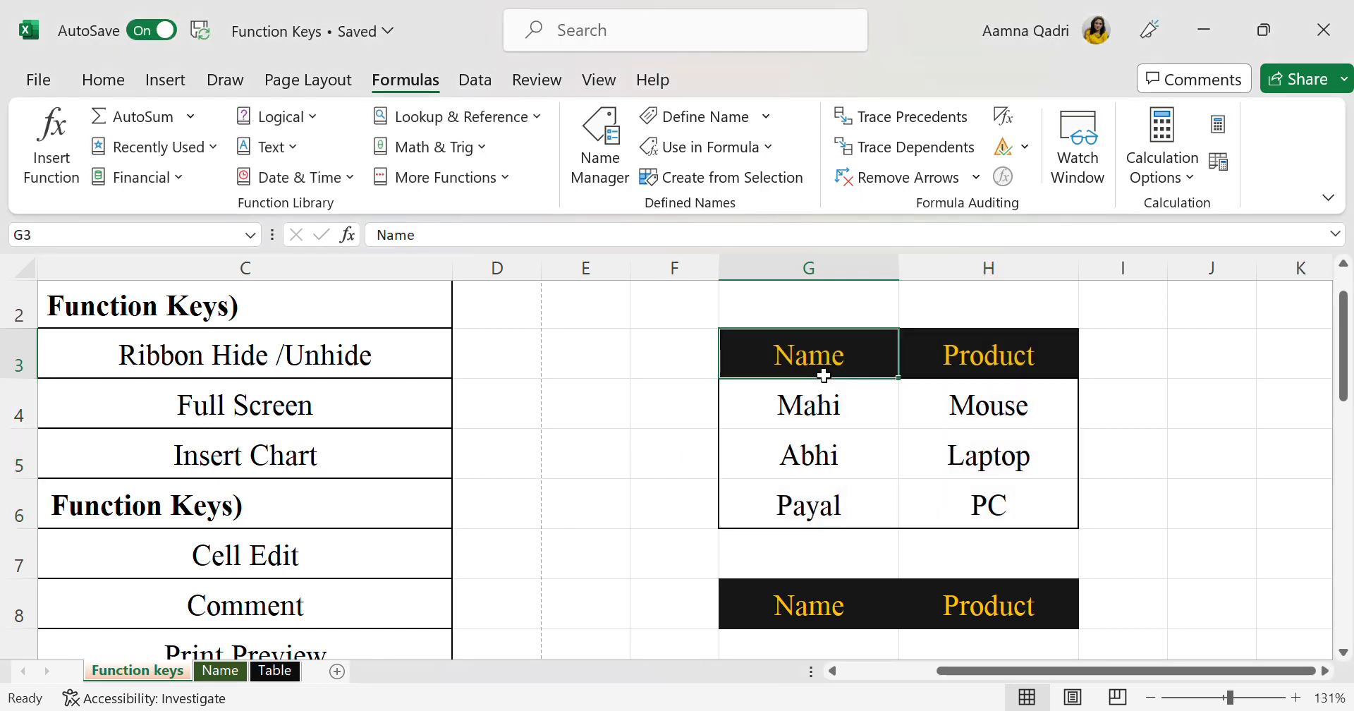
{"action": "left_click_drag", "start_coordinate": [822, 375], "coordinate": [943, 484]}
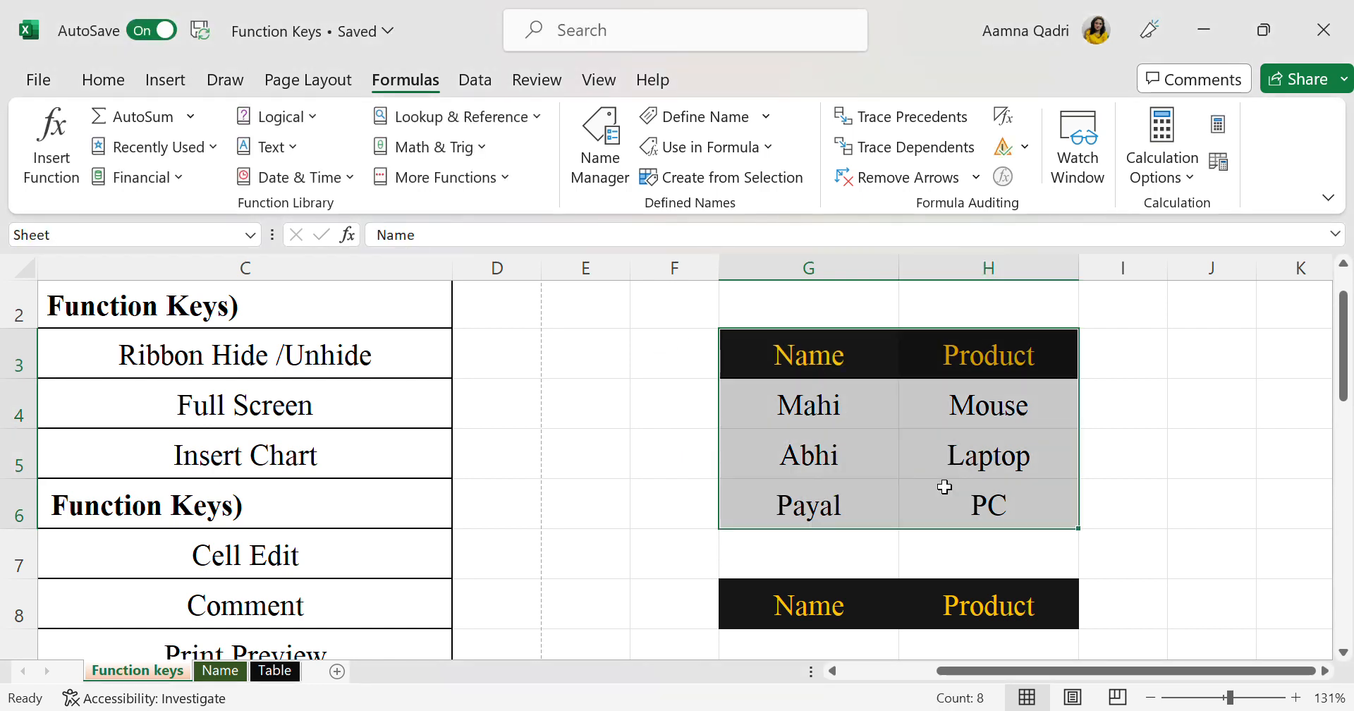
{"action": "scroll", "coordinate": [1140, 469], "scroll_direction": "right", "scroll_amount": 3}
{"action": "scroll", "coordinate": [1140, 469], "scroll_direction": "down", "scroll_amount": 1}
{"action": "scroll", "coordinate": [1140, 469], "scroll_direction": "right", "scroll_amount": 2}
{"action": "left_click", "coordinate": [798, 328]}
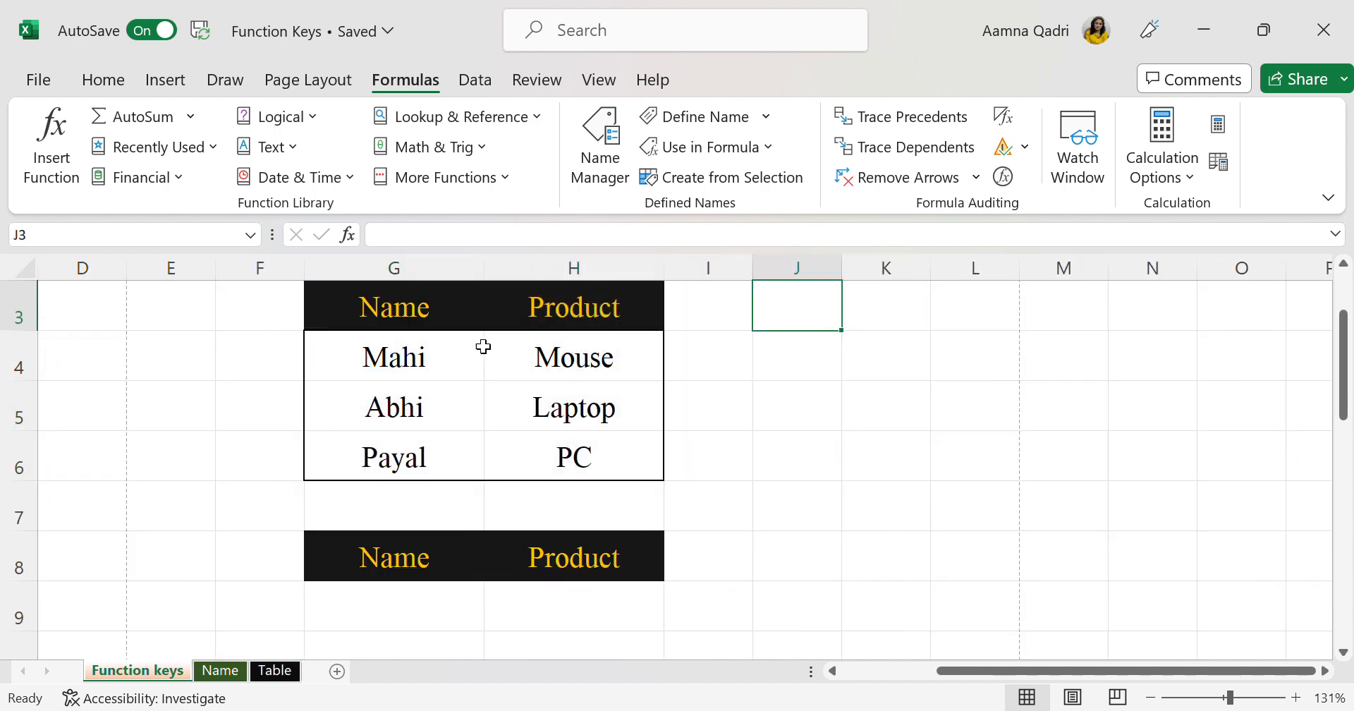
{"action": "left_click_drag", "start_coordinate": [409, 321], "coordinate": [574, 460]}
{"action": "key", "text": "Delete"}
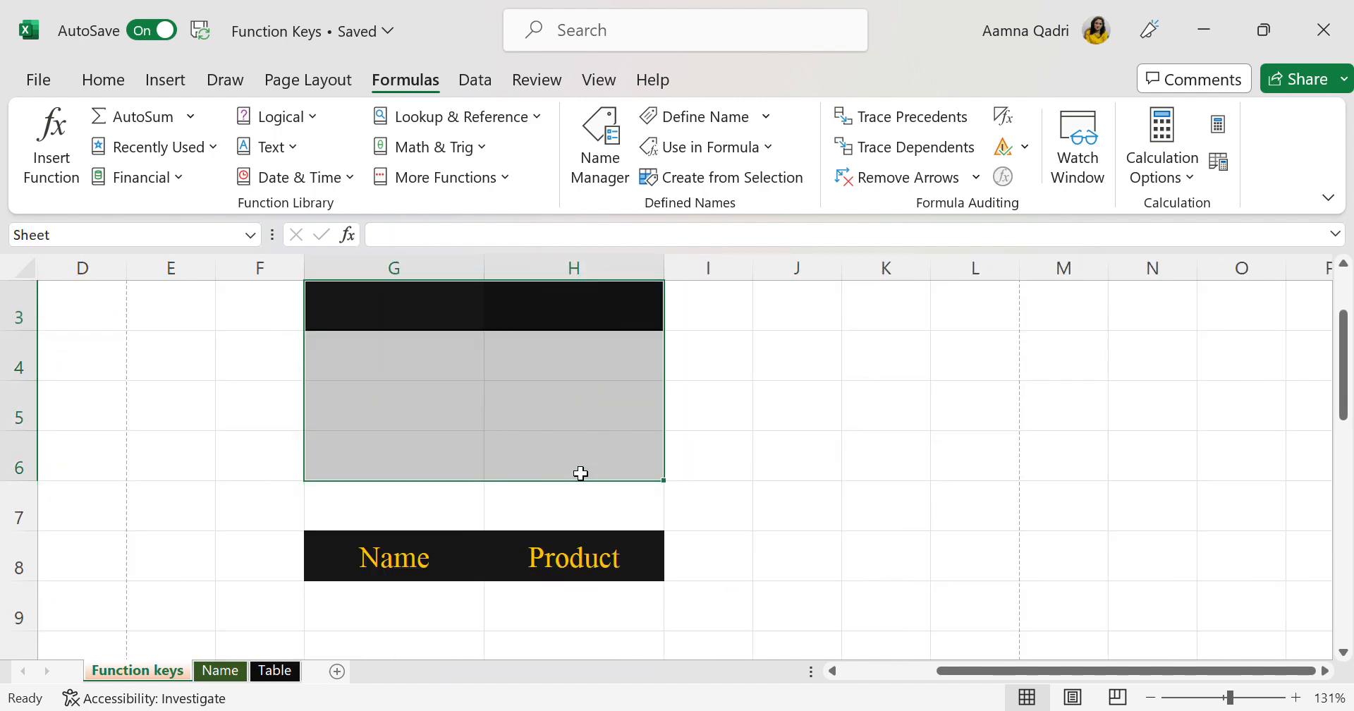
{"action": "left_click", "coordinate": [878, 477]}
{"action": "left_click", "coordinate": [535, 371]}
{"action": "left_click_drag", "start_coordinate": [408, 314], "coordinate": [601, 490]}
{"action": "left_click", "coordinate": [920, 505]}
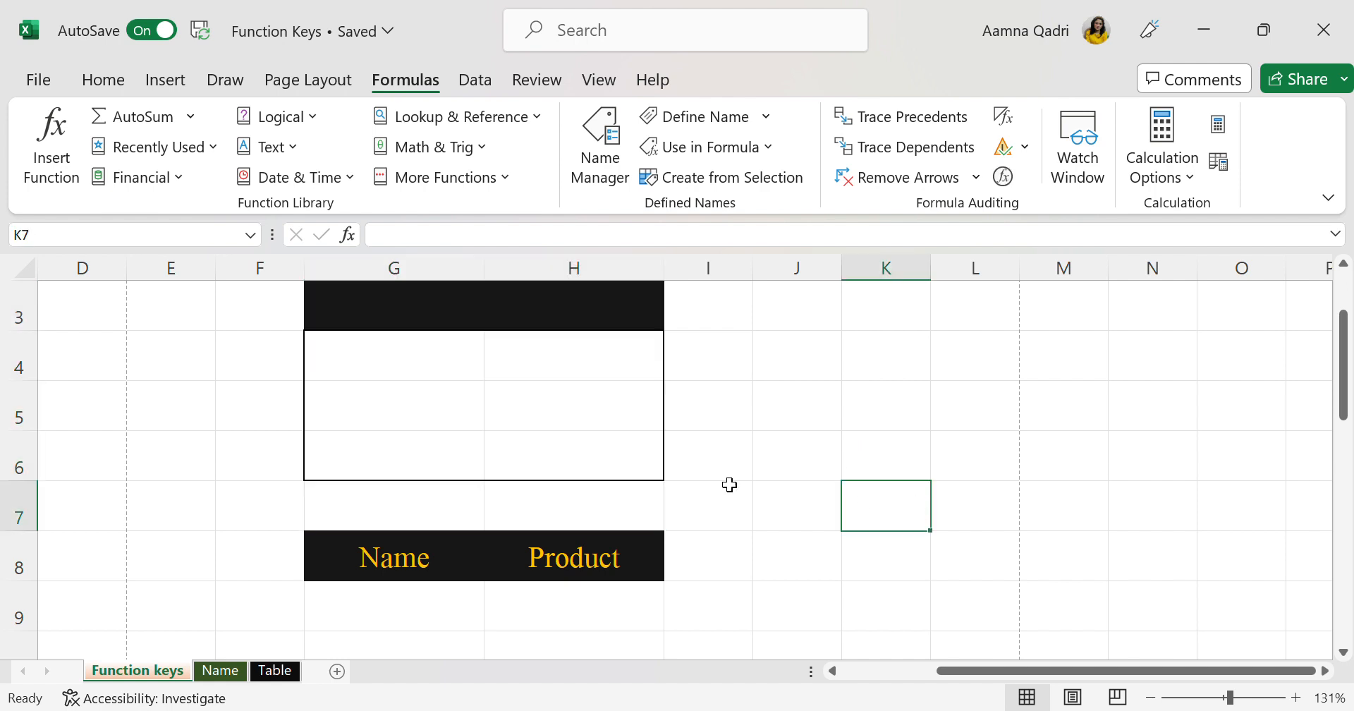
Enter the headers Name in cell G3 and Total Marks in cell H3
{"action": "left_click", "coordinate": [394, 315]}
{"action": "type", "text": "Name"}
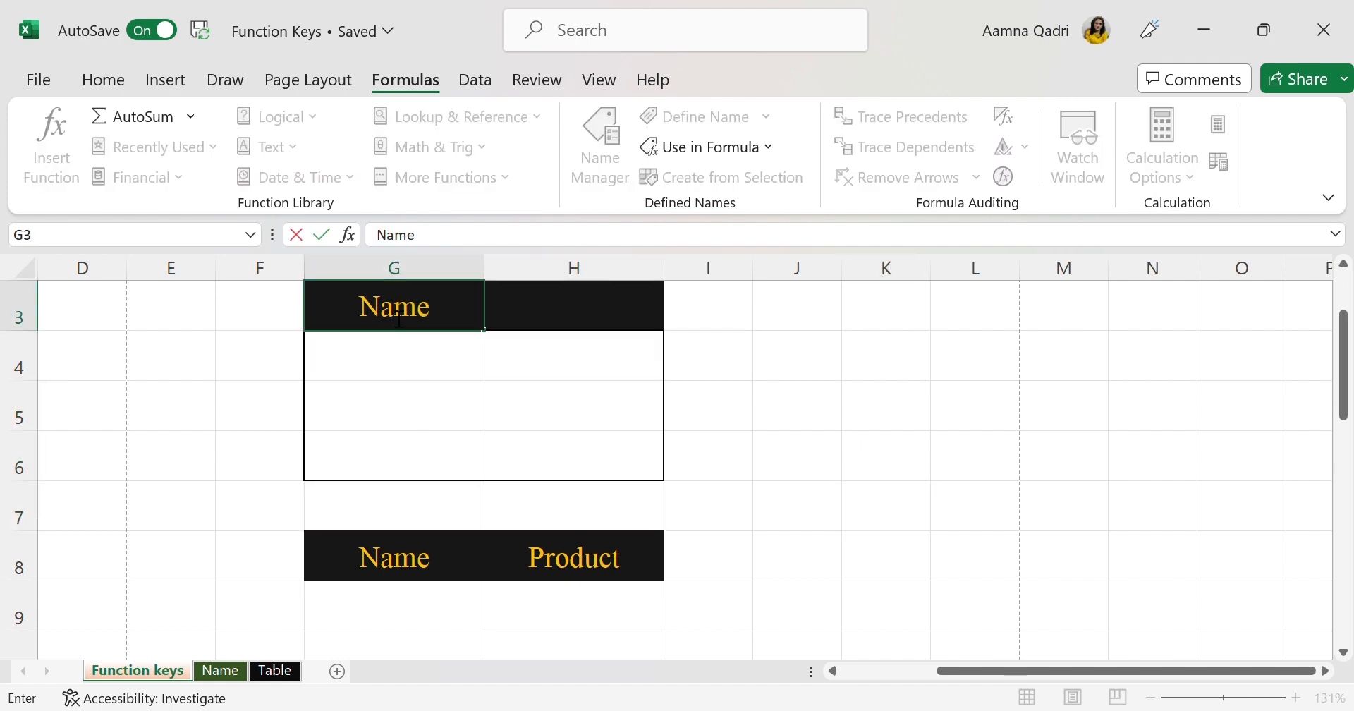
{"action": "key", "text": "Tab"}
{"action": "type", "text": "T"}
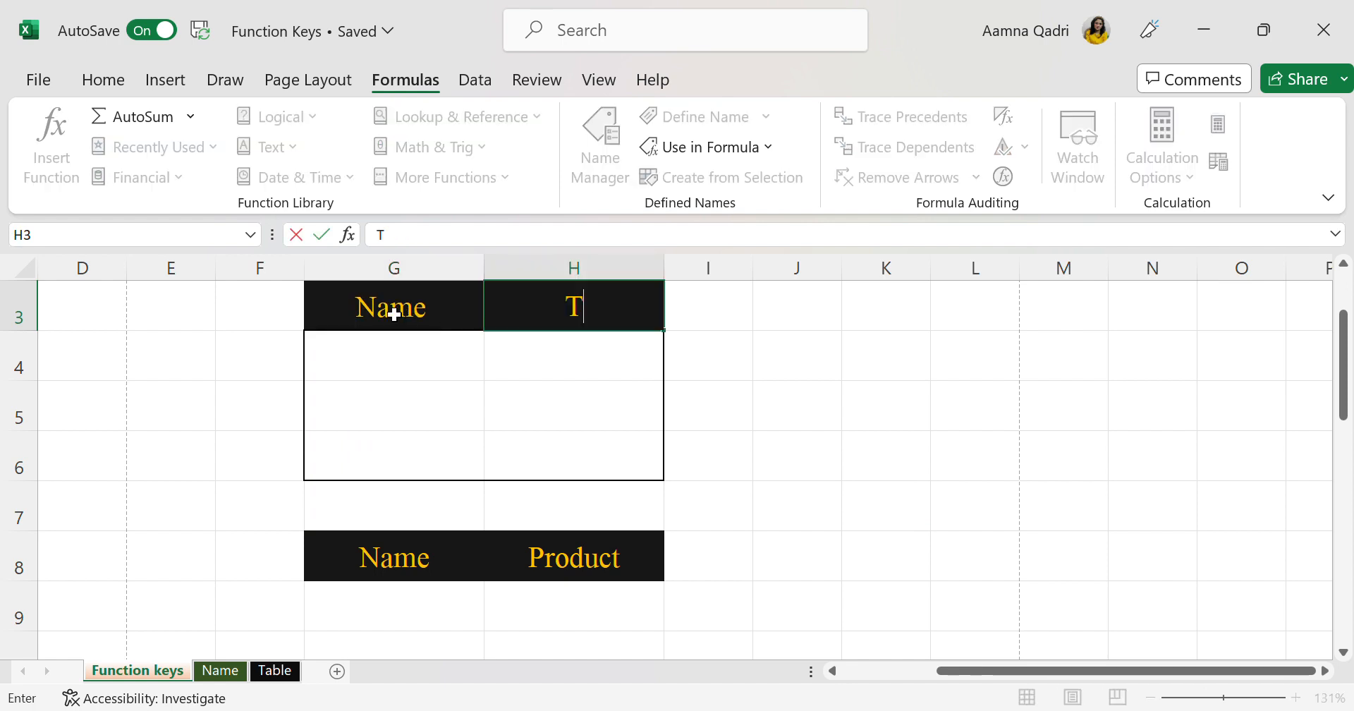
{"action": "type", "text": "oatl Marks"}
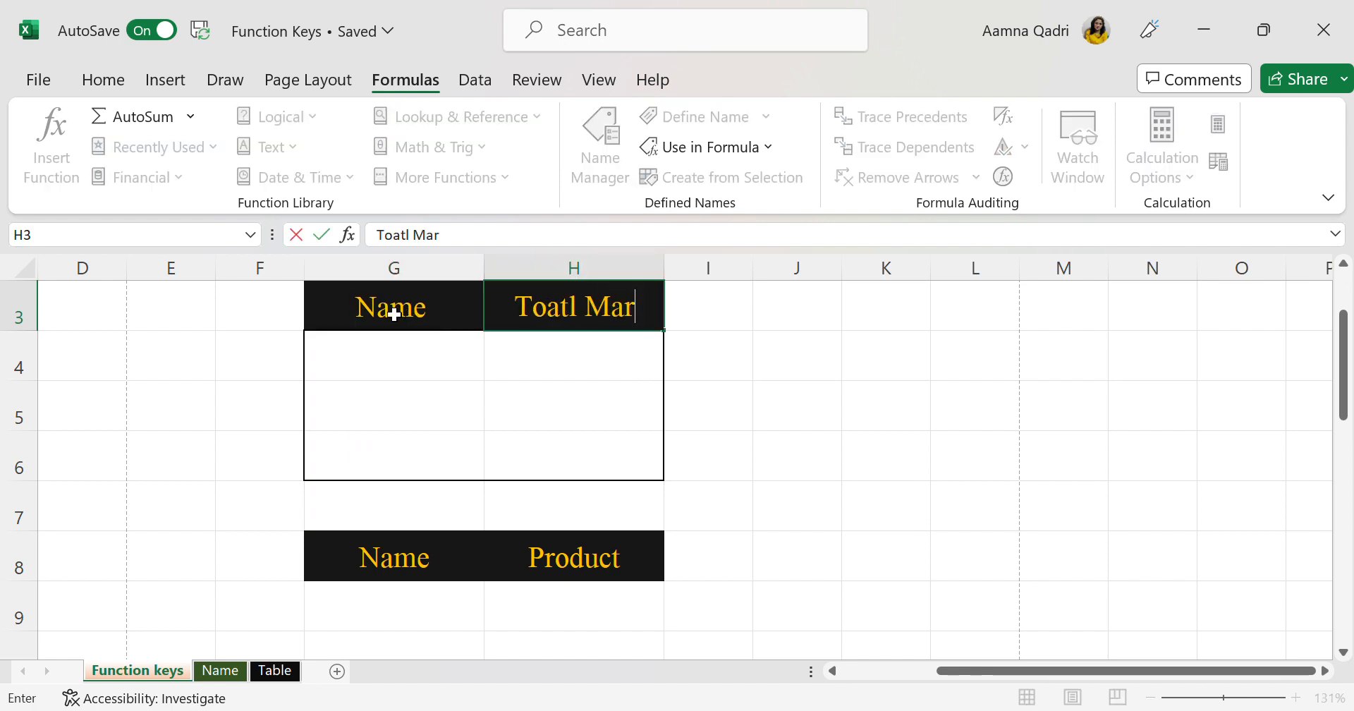
{"action": "double_click", "coordinate": [552, 318]}
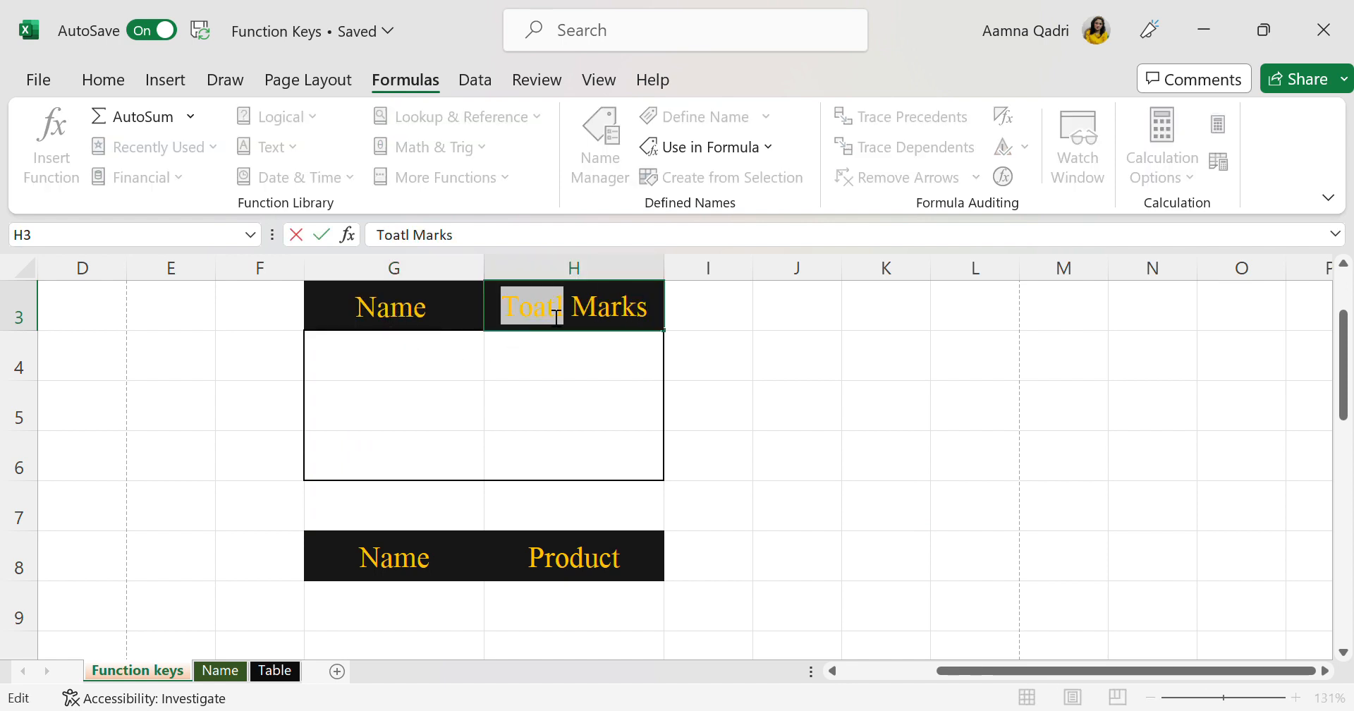
{"action": "left_click", "coordinate": [563, 319]}
{"action": "key", "text": "BackSpace"}
{"action": "key", "text": "BackSpace"}
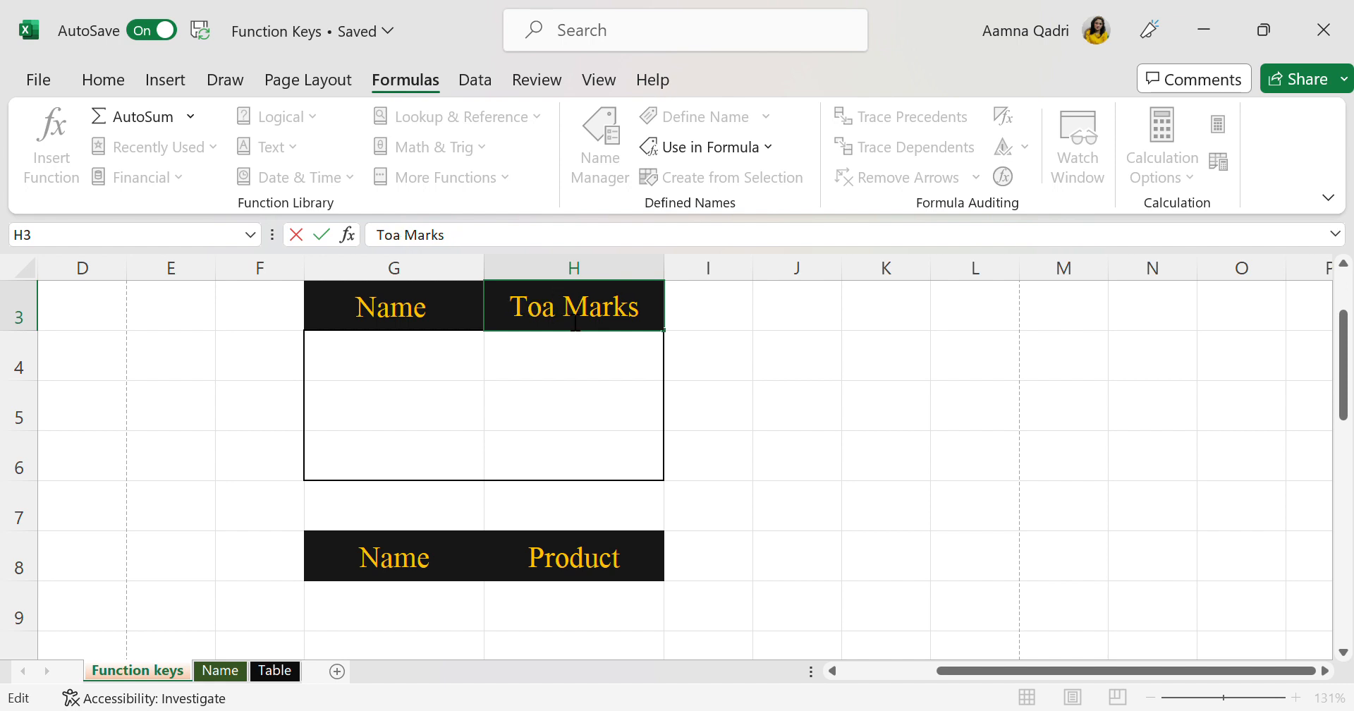
{"action": "key", "text": "BackSpace"}
{"action": "type", "text": "tal"}
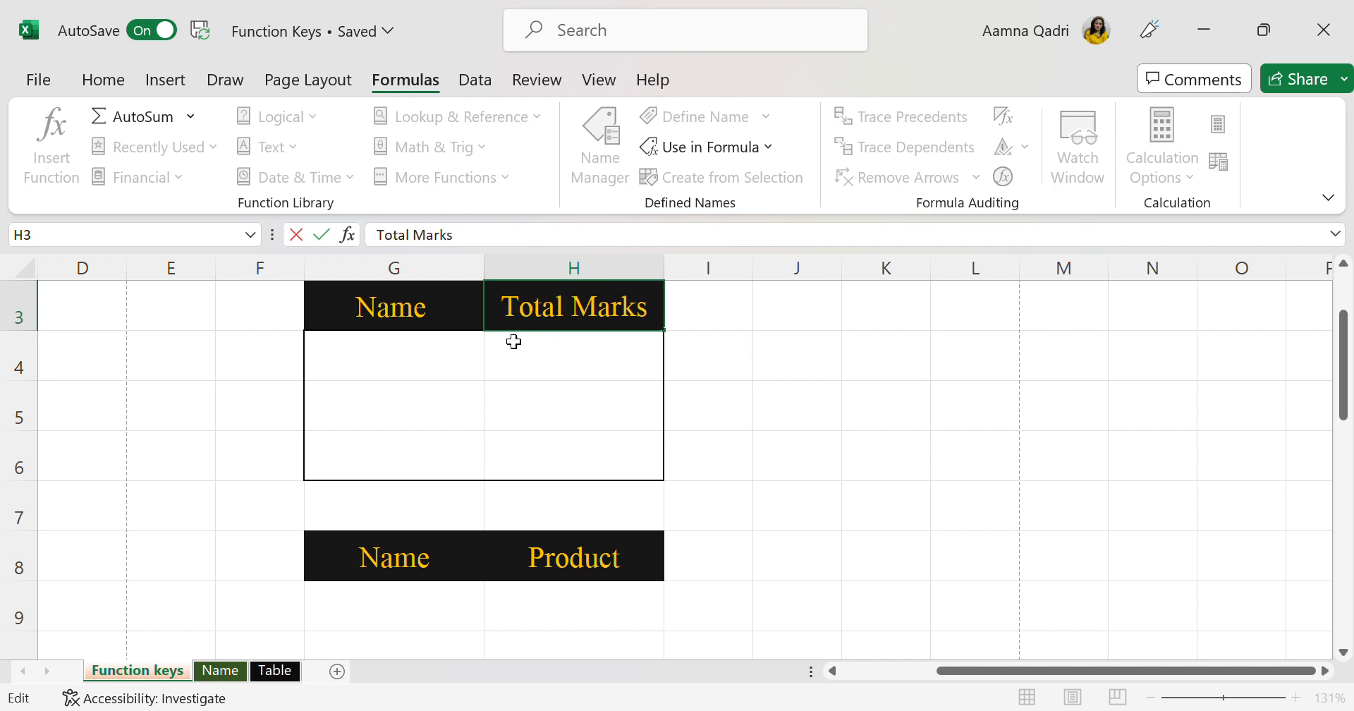
Fill cells G4 to G6 under the Name header with three sample first names
{"action": "left_click", "coordinate": [458, 367]}
{"action": "type", "text": "Noor"}
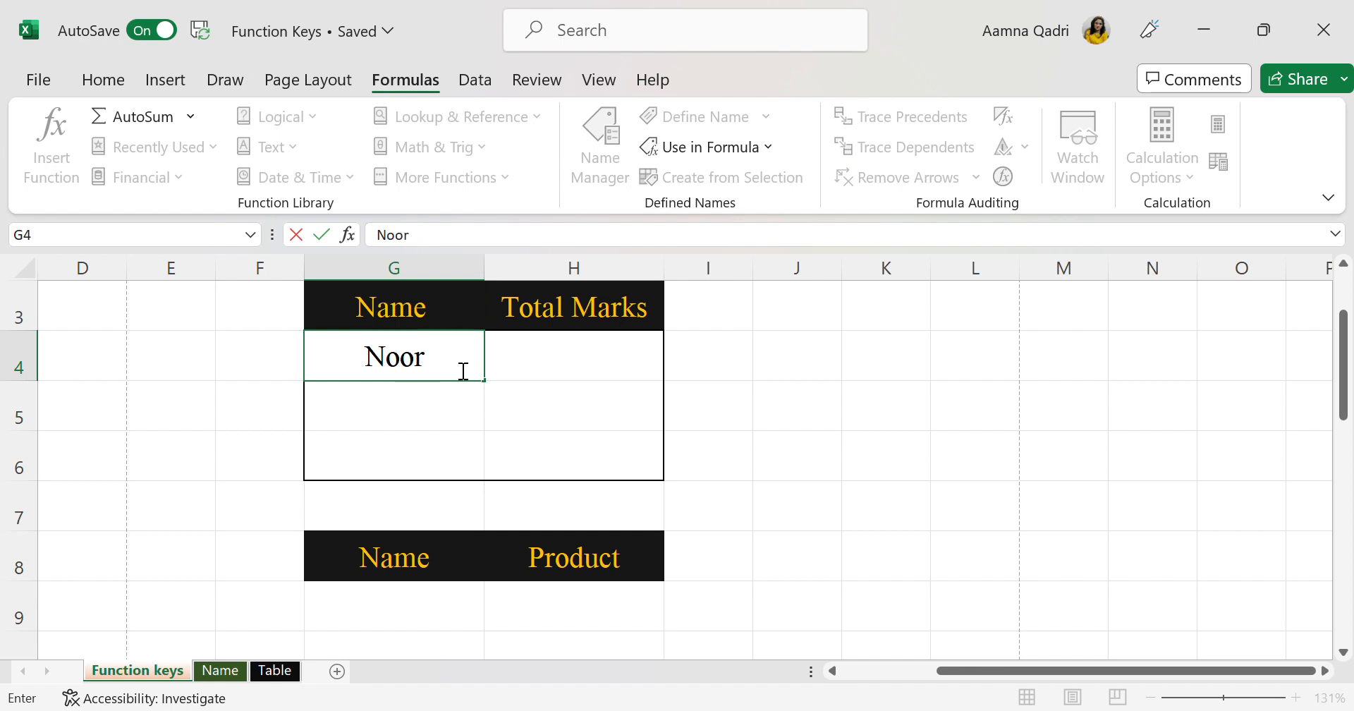
{"action": "key", "text": "Return"}
{"action": "type", "text": "Mahi"}
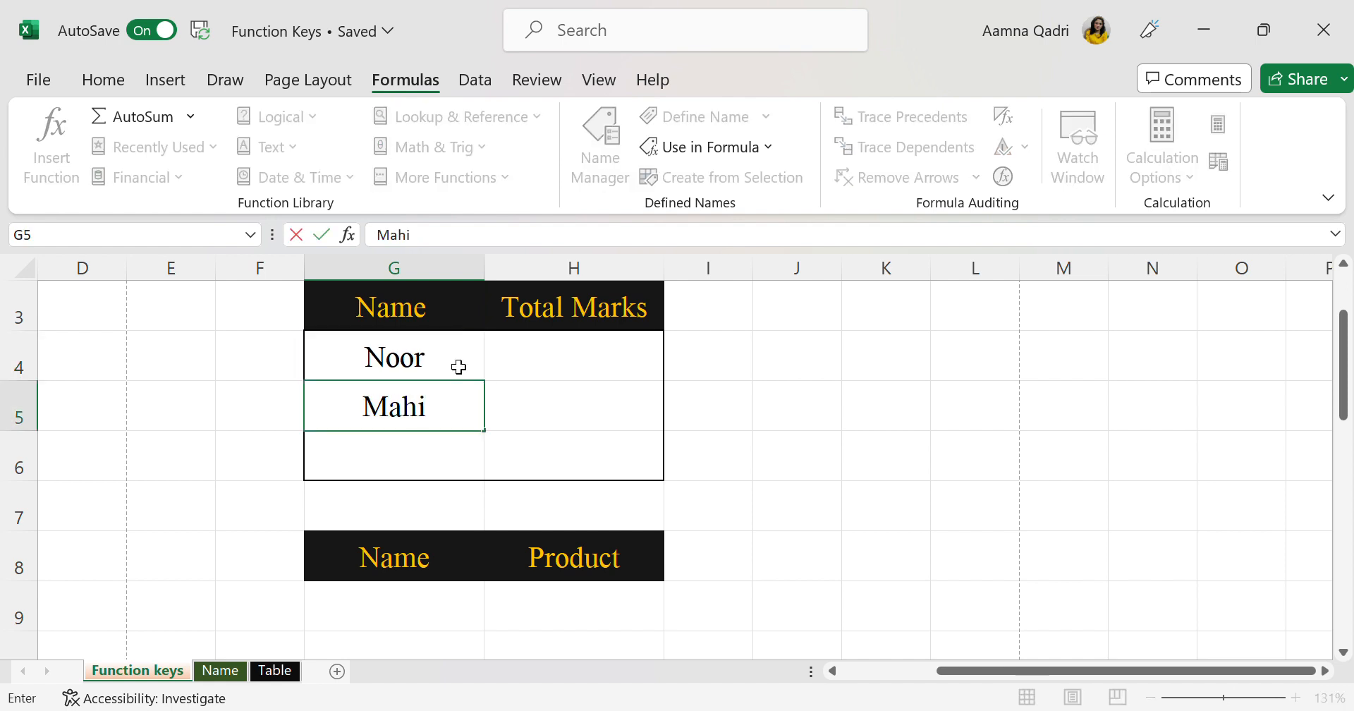
{"action": "key", "text": "ctrl+Return"}
{"action": "type", "text": "Sali"}
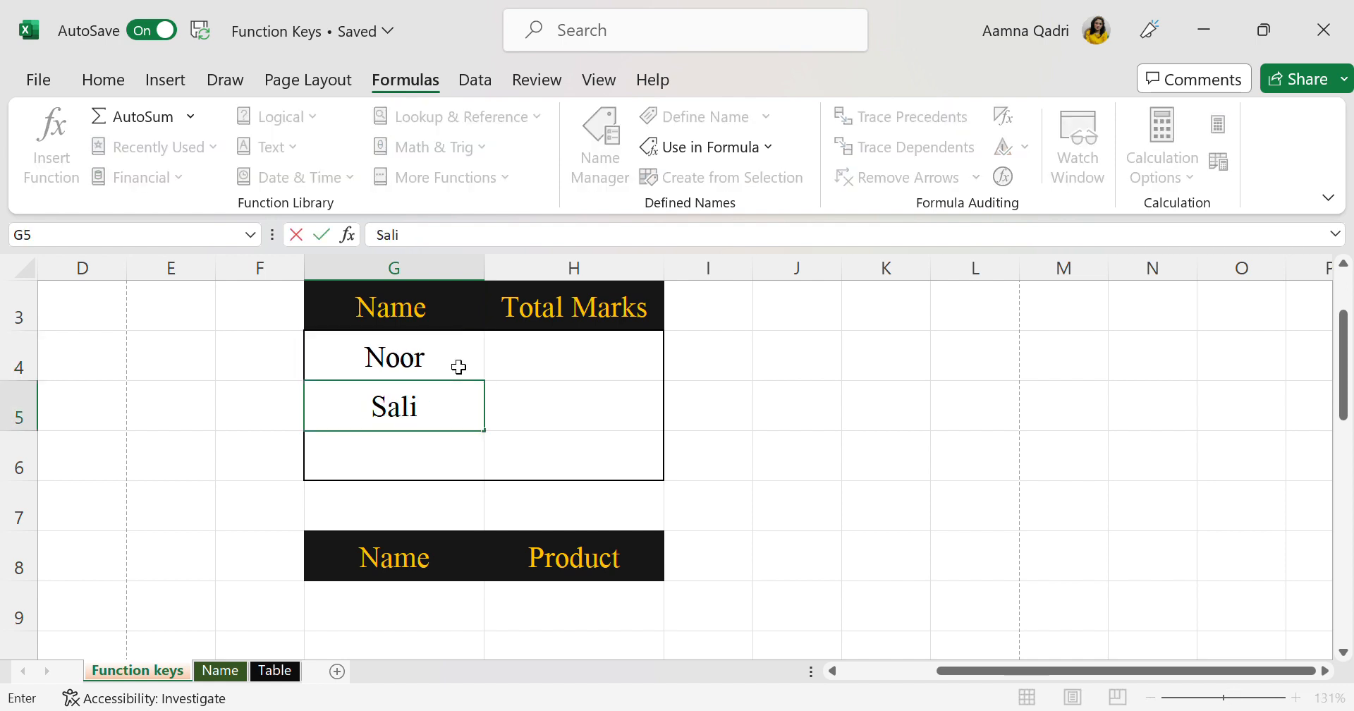
{"action": "left_click", "coordinate": [445, 454]}
{"action": "type", "text": "Mahi"}
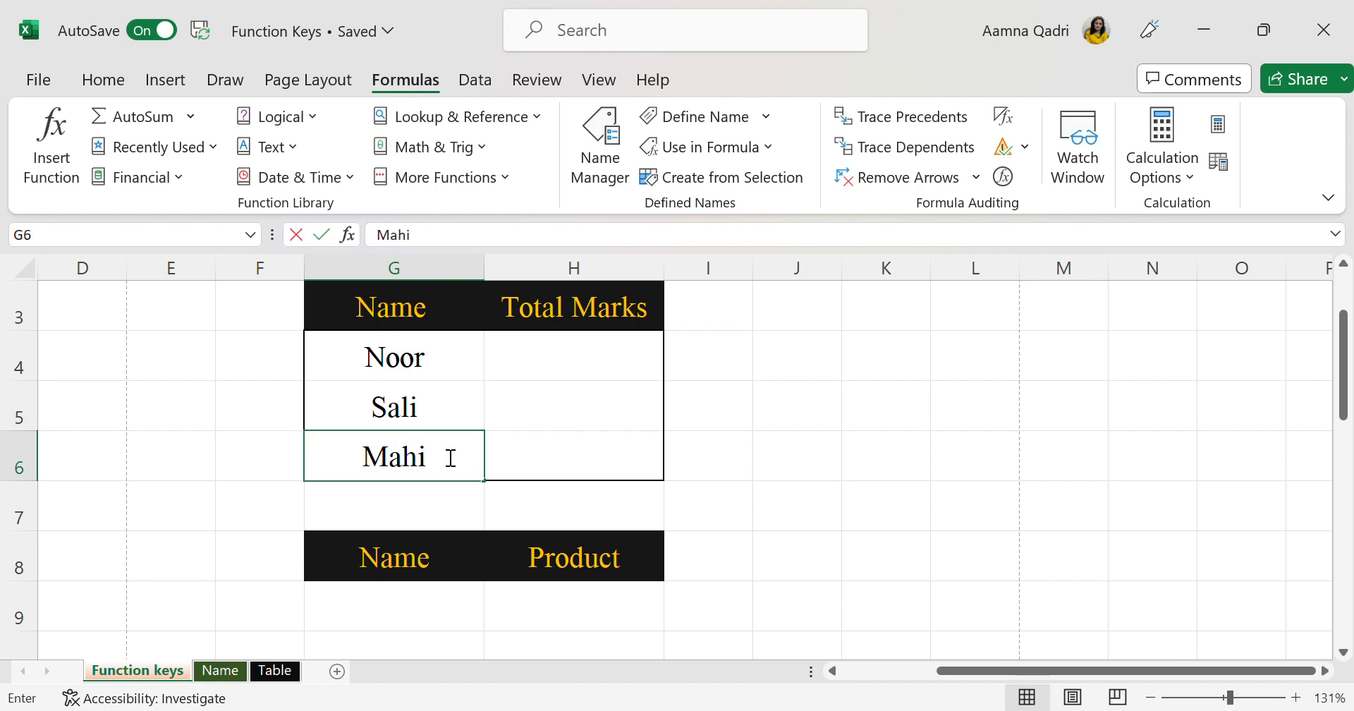
Enter the total marks 350, 450 and 400 in cells H4 to H6
{"action": "left_click", "coordinate": [562, 356]}
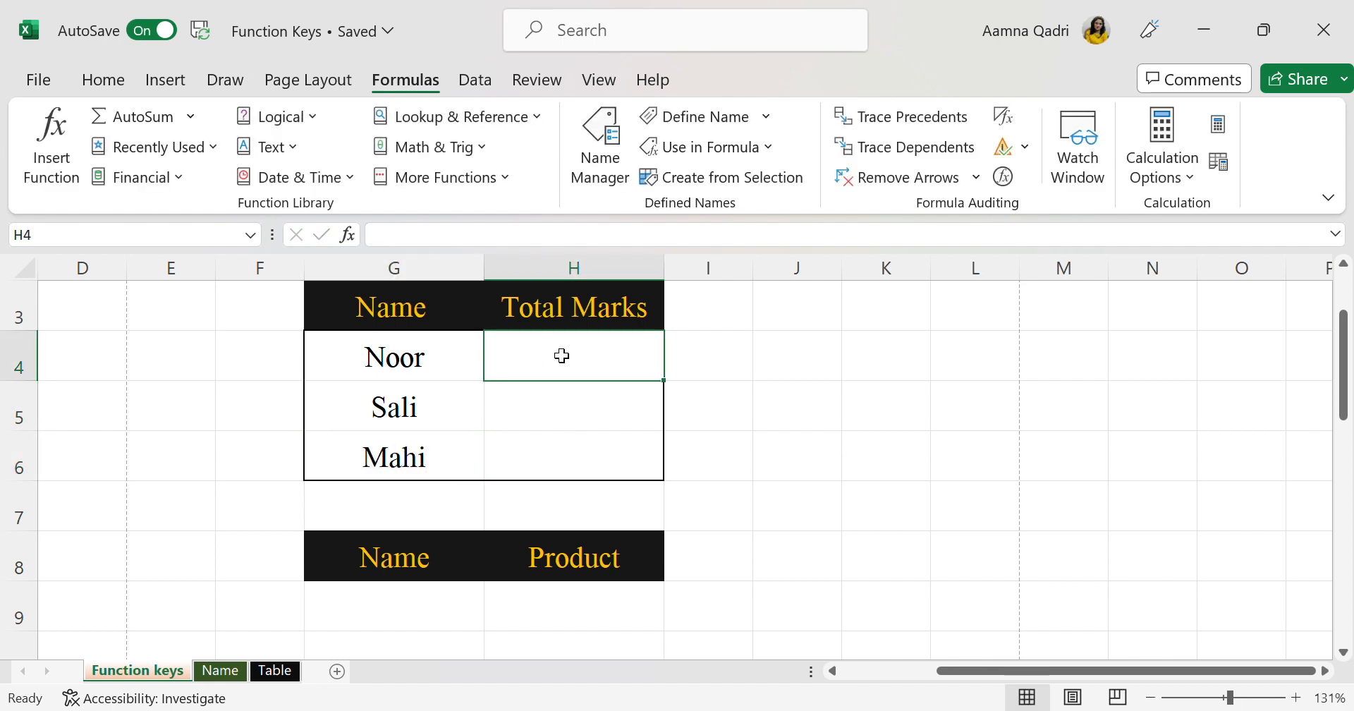
{"action": "type", "text": "350"}
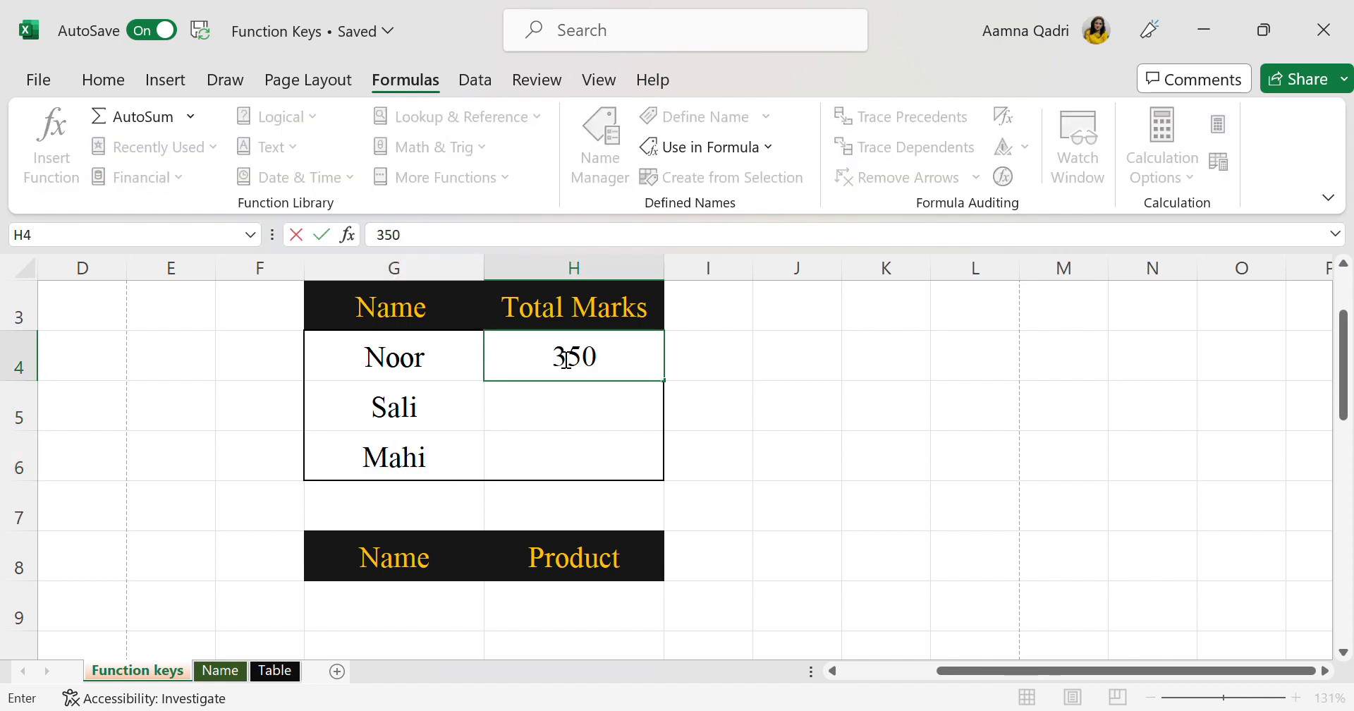
{"action": "key", "text": "Return"}
{"action": "type", "text": "450"}
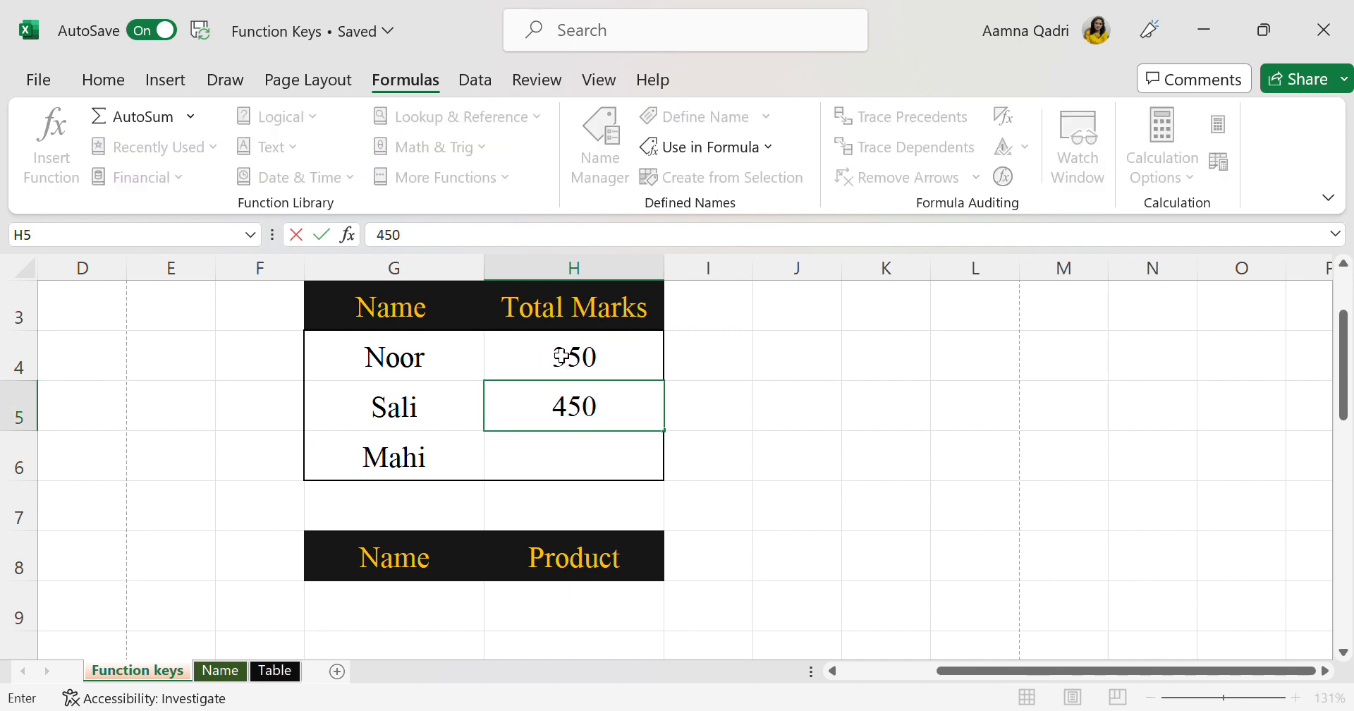
{"action": "key", "text": "Return"}
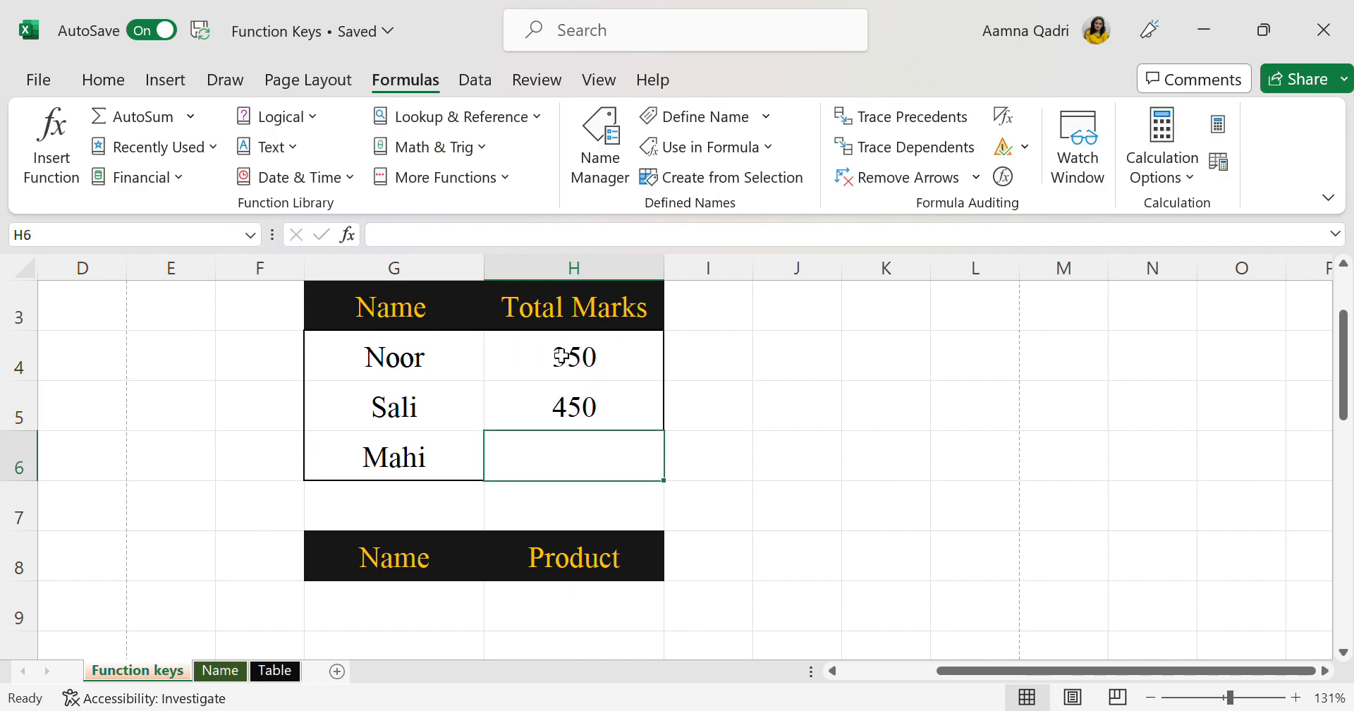
{"action": "type", "text": "400"}
{"action": "left_click", "coordinate": [885, 478]}
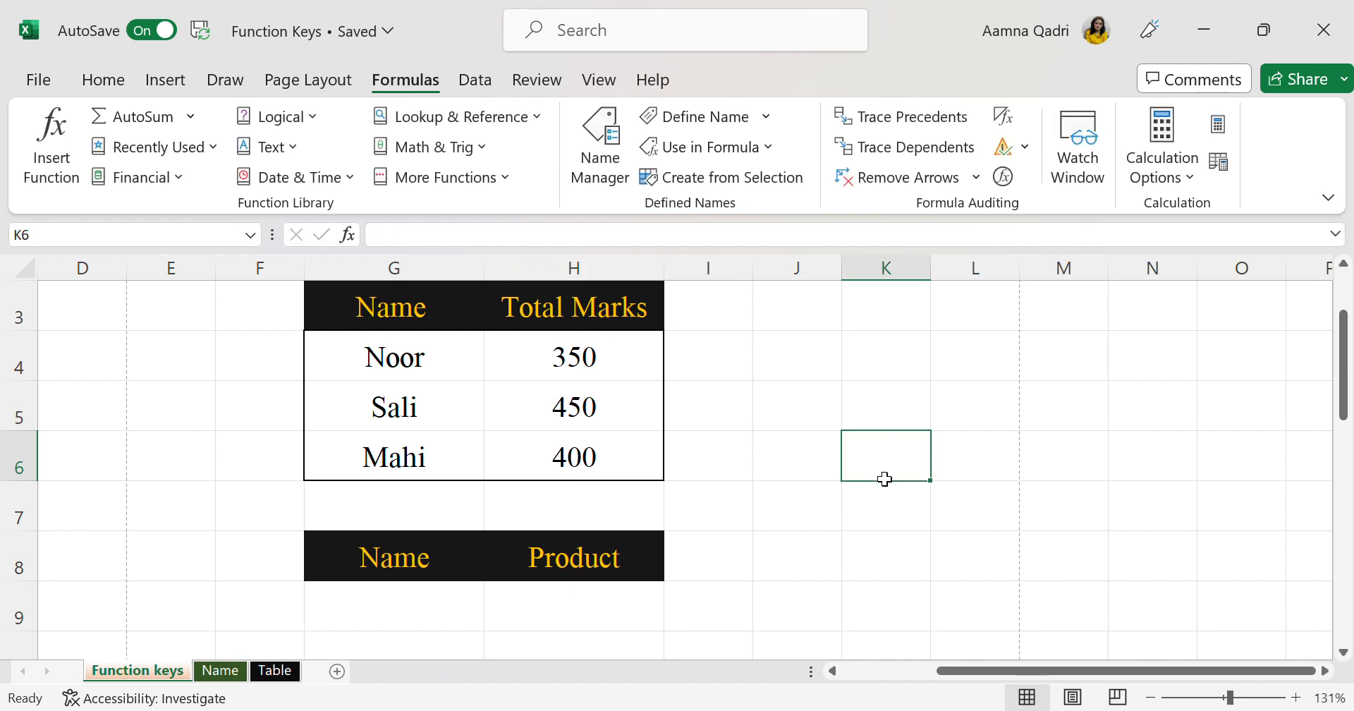
Select the whole Name and Total Marks table in G3:H6 and name the range Sheet
{"action": "scroll", "coordinate": [553, 451], "scroll_direction": "left", "scroll_amount": 3}
{"action": "scroll", "coordinate": [553, 451], "scroll_direction": "down", "scroll_amount": 2, "text": "ctrl"}
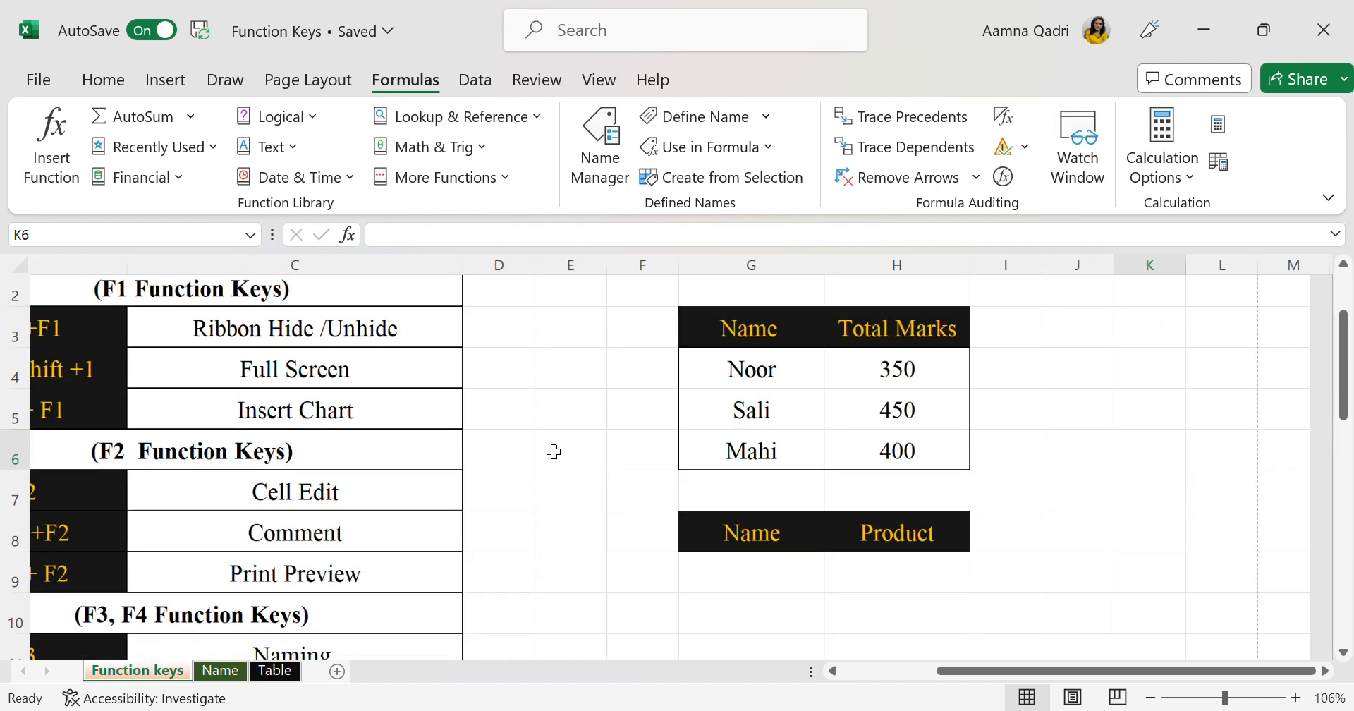
{"action": "left_click", "coordinate": [726, 421]}
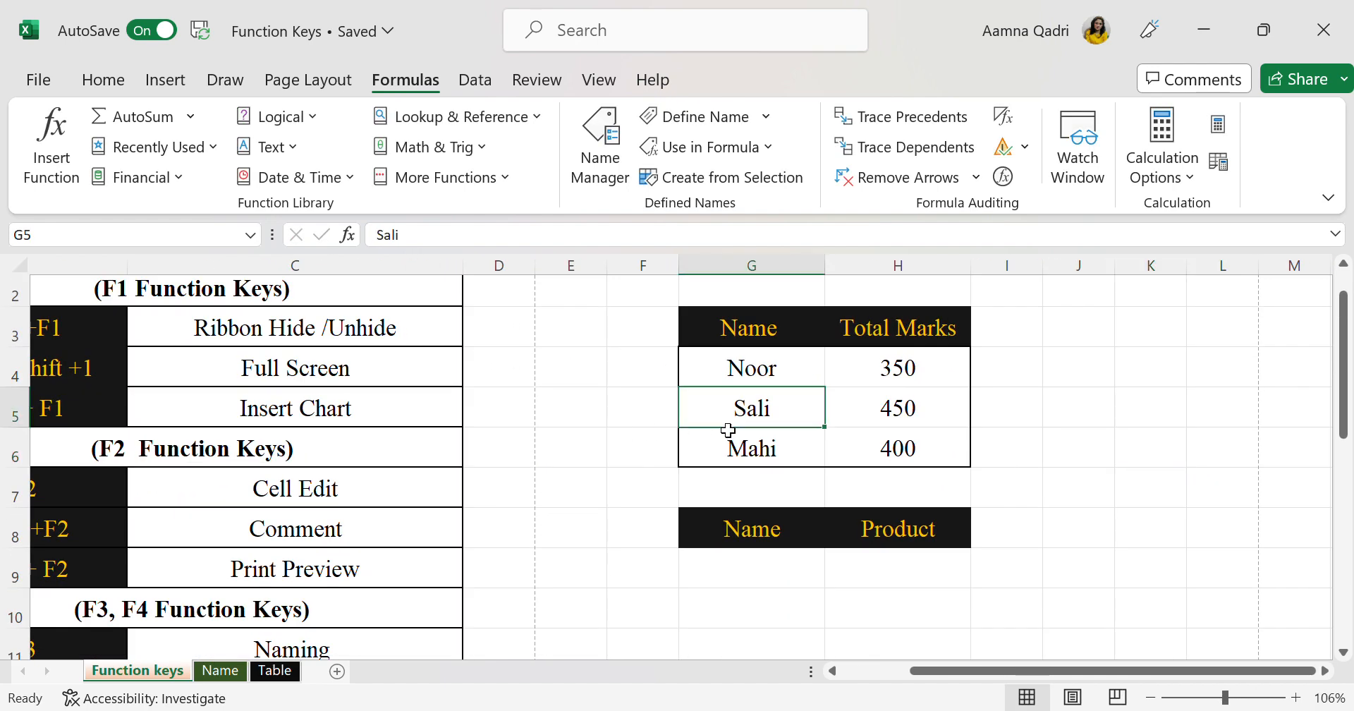
{"action": "left_click", "coordinate": [736, 337]}
{"action": "key", "text": "Right"}
{"action": "key", "text": "Down"}
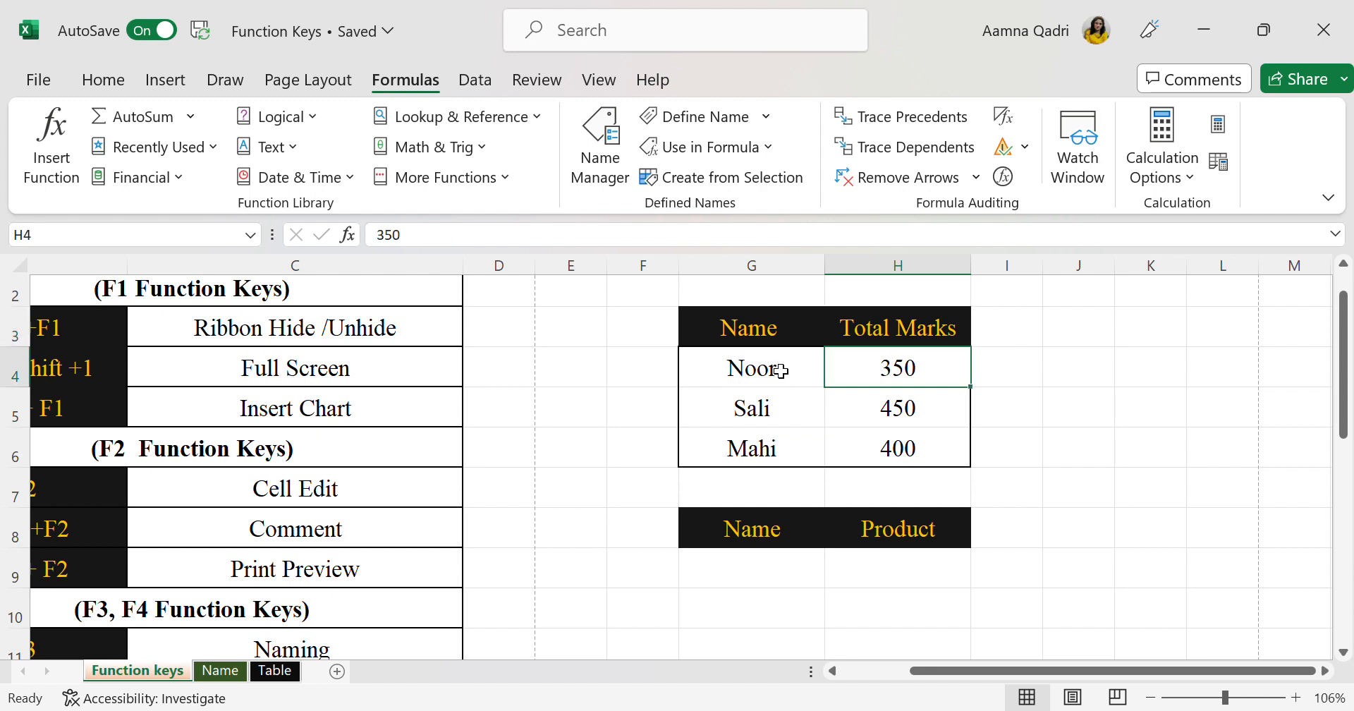
{"action": "key", "text": "ctrl+a"}
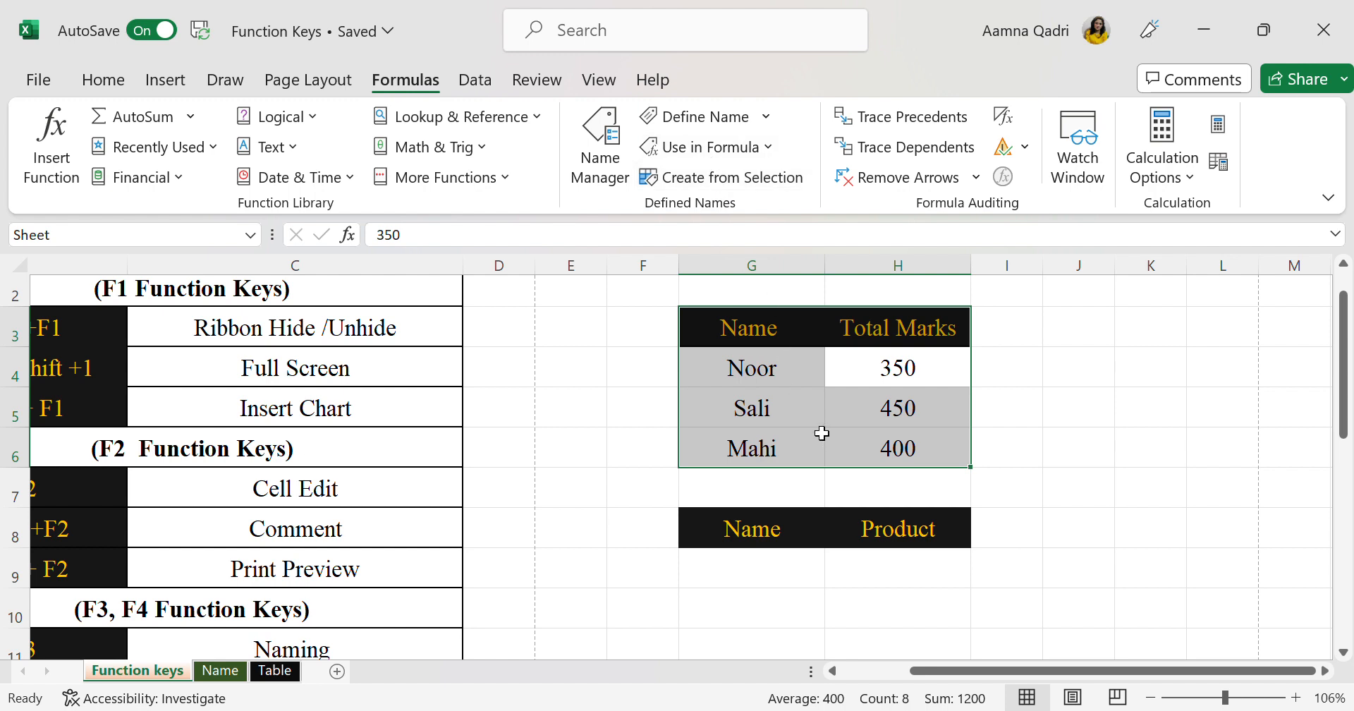
{"action": "left_click", "coordinate": [113, 240]}
{"action": "key", "text": "BackSpace"}
{"action": "type", "text": "Sh"}
{"action": "key", "text": "Return"}
{"action": "left_click", "coordinate": [1143, 532]}
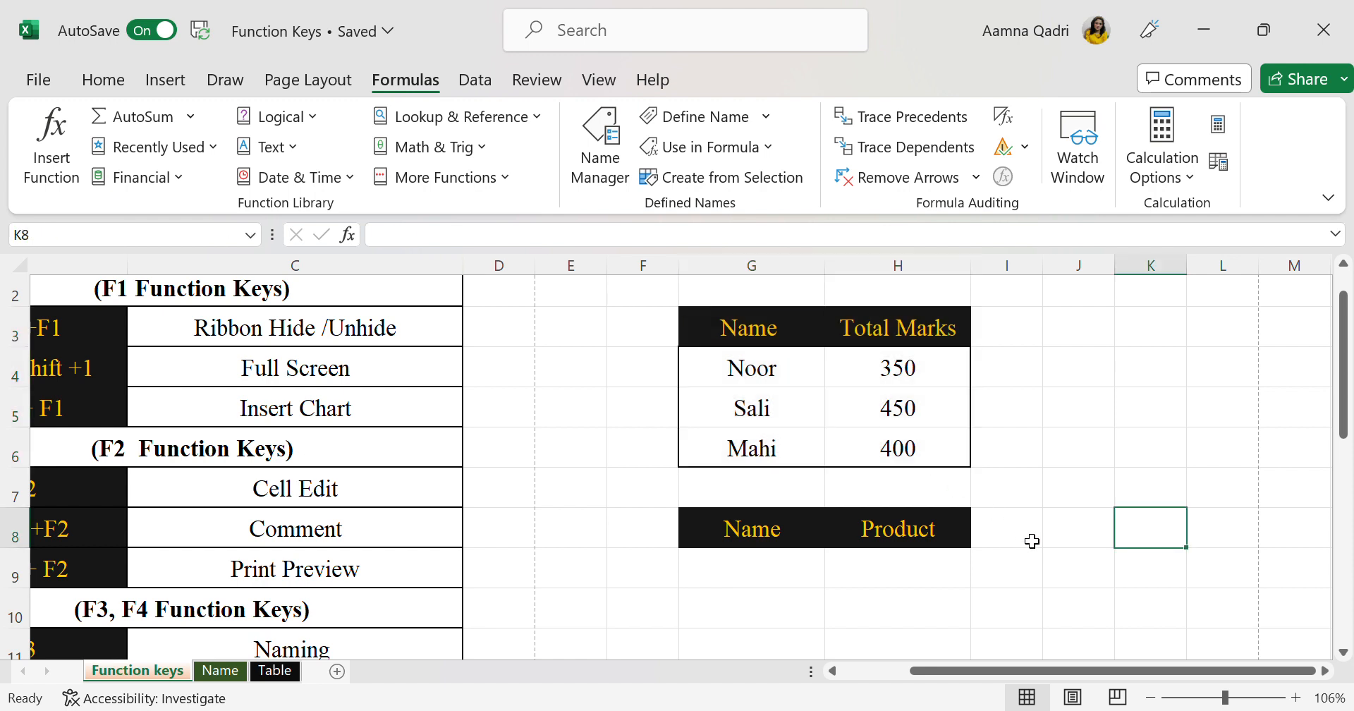
Select the whole marks table again to check its range name, and deselect it
{"action": "left_click_drag", "start_coordinate": [849, 368], "coordinate": [869, 448]}
{"action": "left_click", "coordinate": [848, 377]}
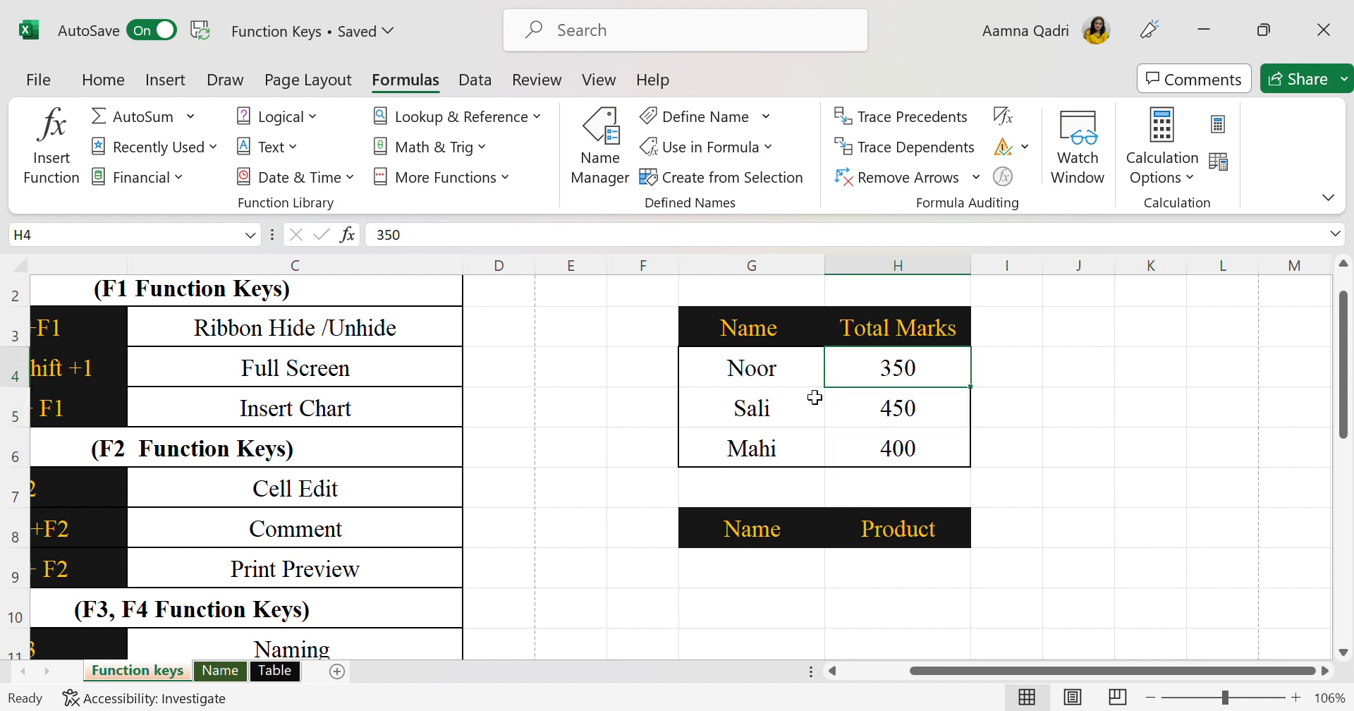
{"action": "key", "text": "ctrl+a"}
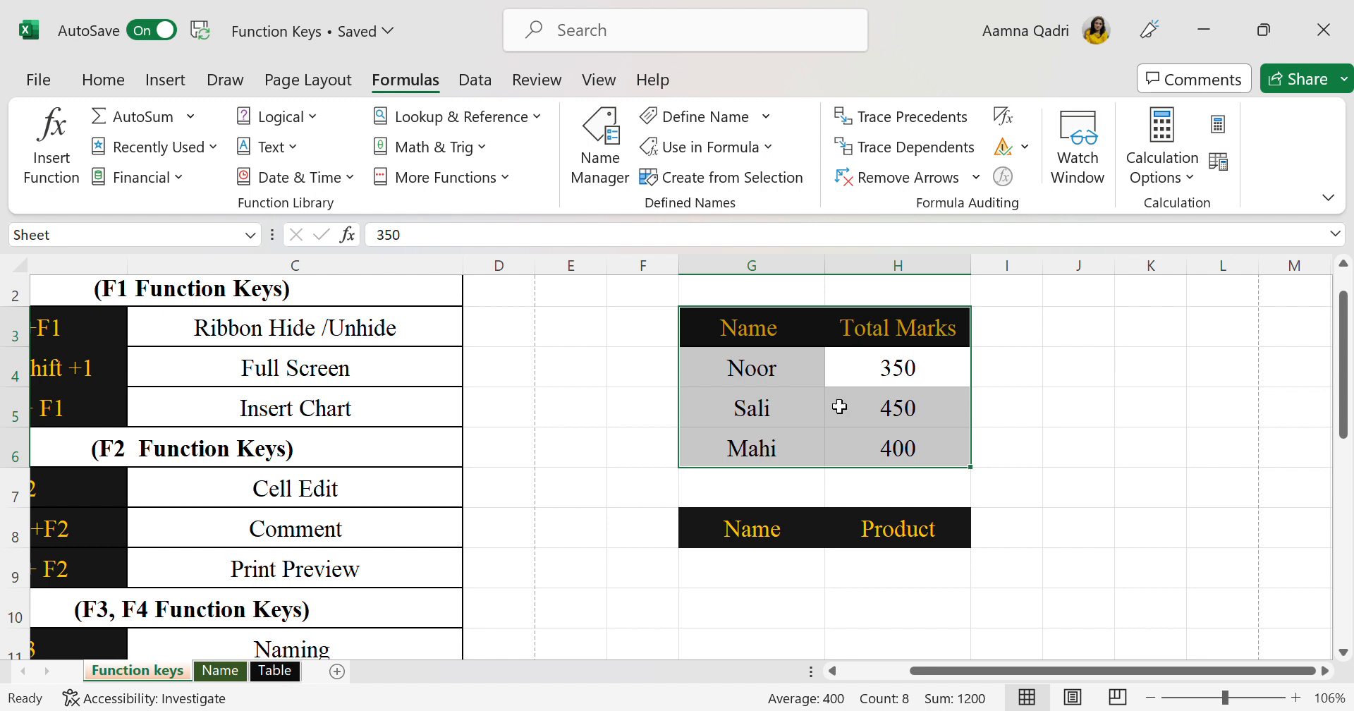
{"action": "left_click", "coordinate": [1136, 498]}
{"action": "left_click", "coordinate": [994, 562]}
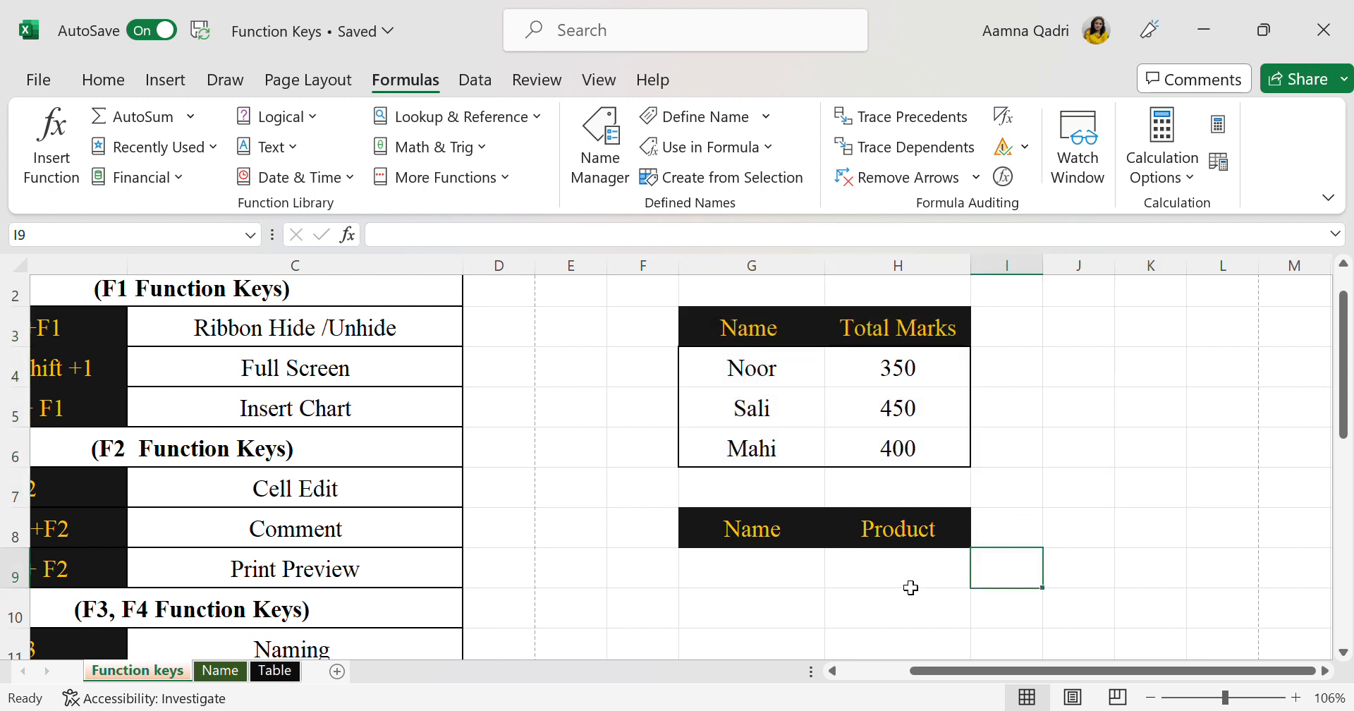
{"action": "left_click", "coordinate": [1214, 533]}
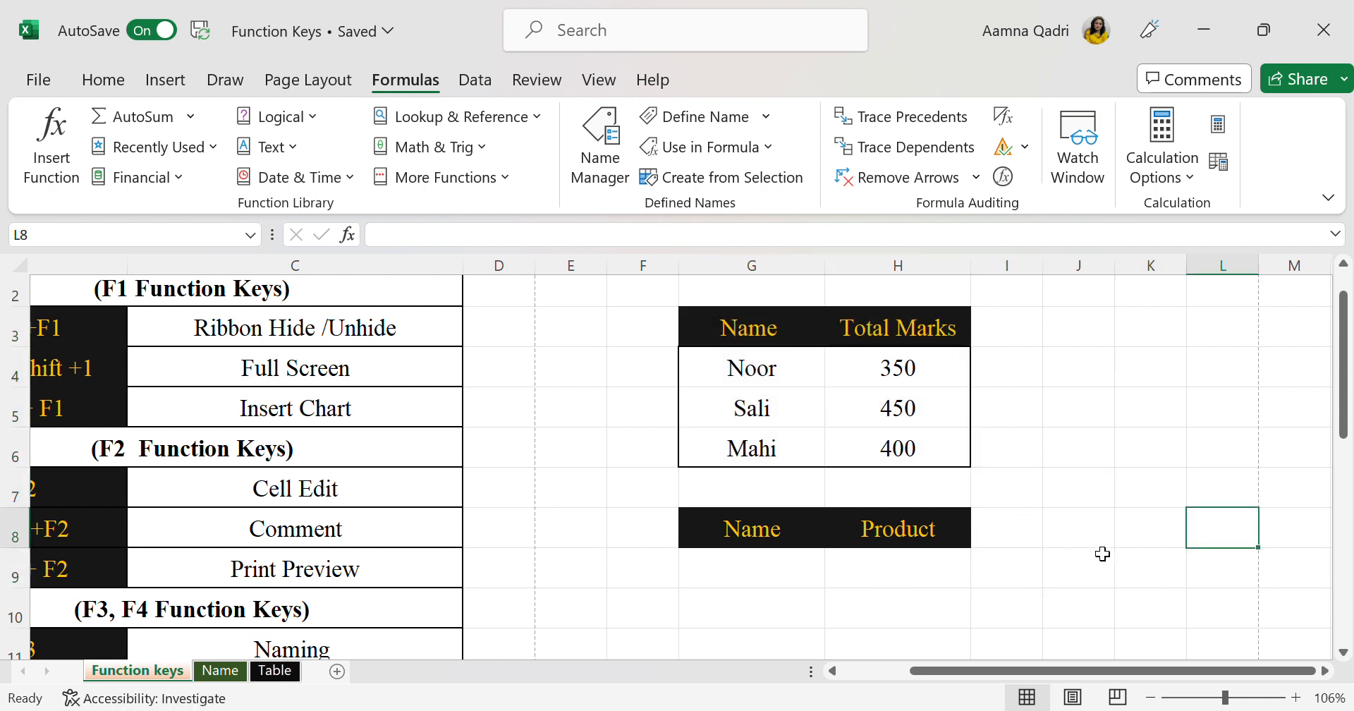
Start a VLOOKUP formula in H9 under the Product header, with G9 as the lookup value
{"action": "scroll", "coordinate": [1154, 546], "scroll_direction": "down", "scroll_amount": 2}
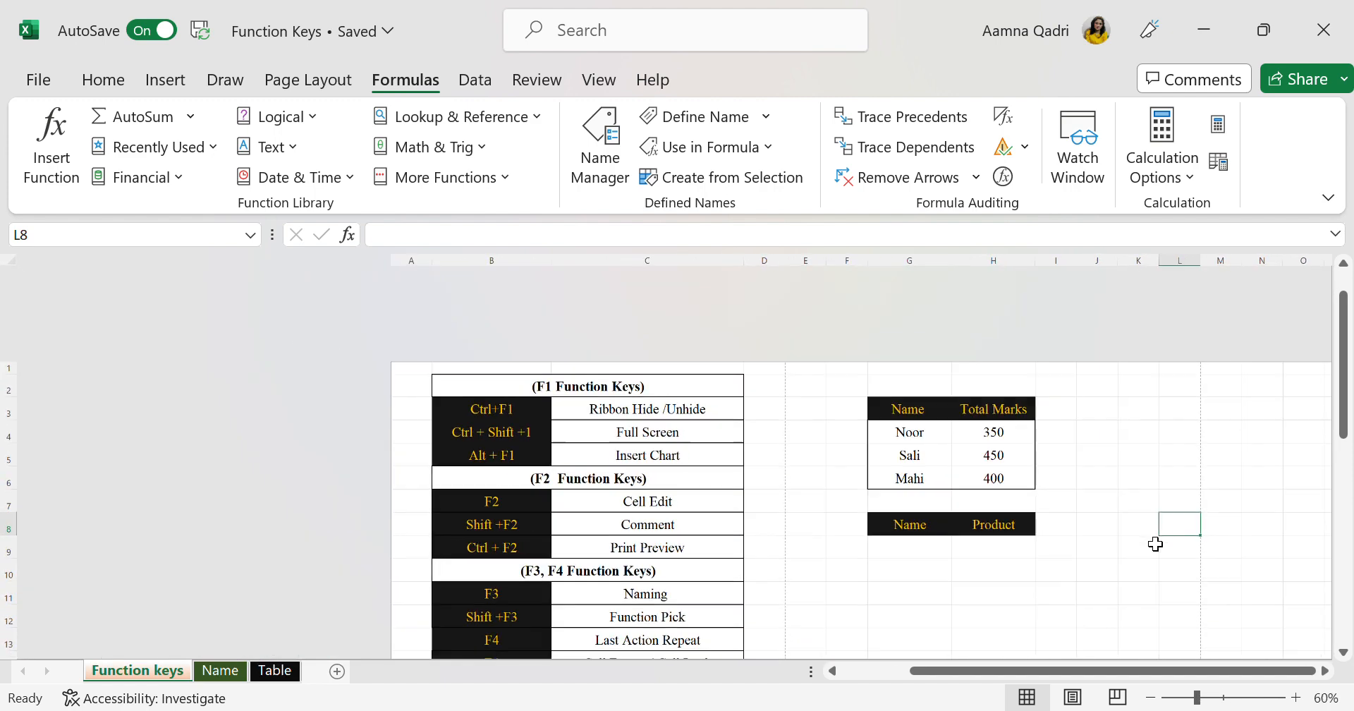
{"action": "scroll", "coordinate": [1154, 543], "scroll_direction": "up", "scroll_amount": 1}
{"action": "left_click", "coordinate": [940, 589]}
{"action": "left_click", "coordinate": [914, 556]}
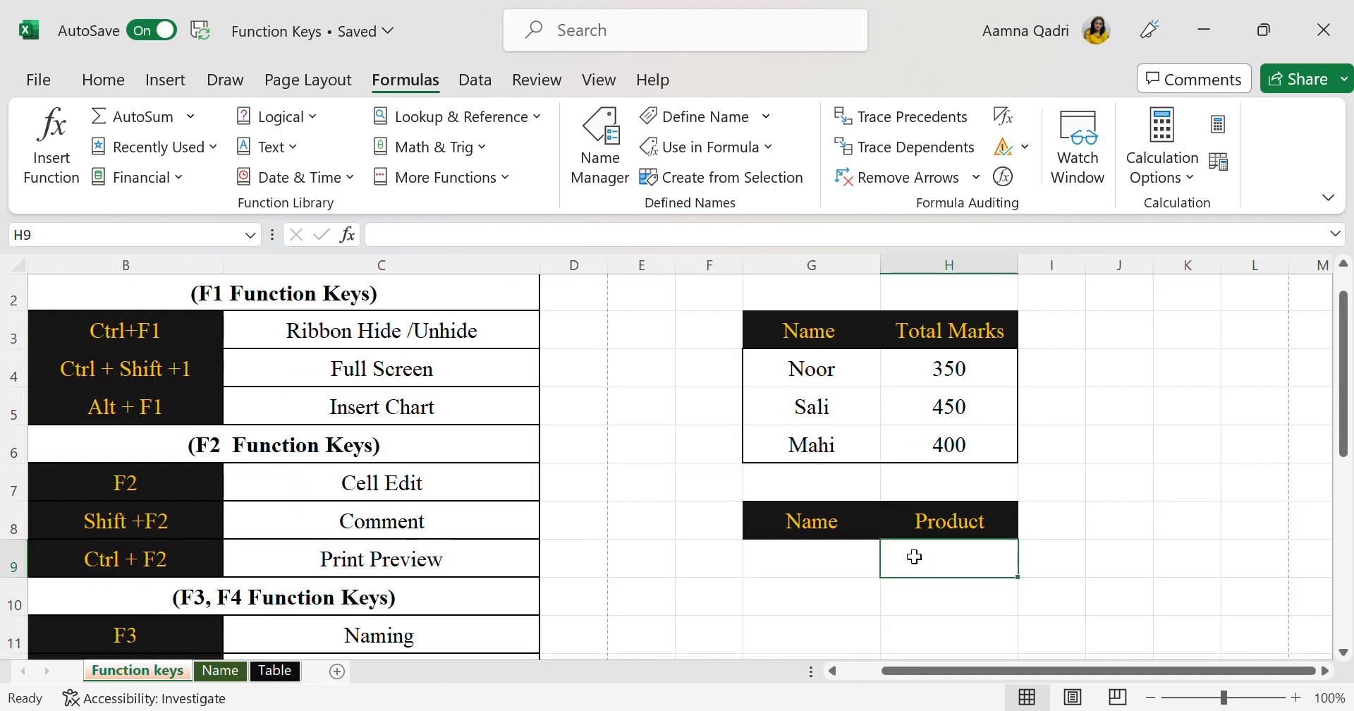
{"action": "type", "text": "="}
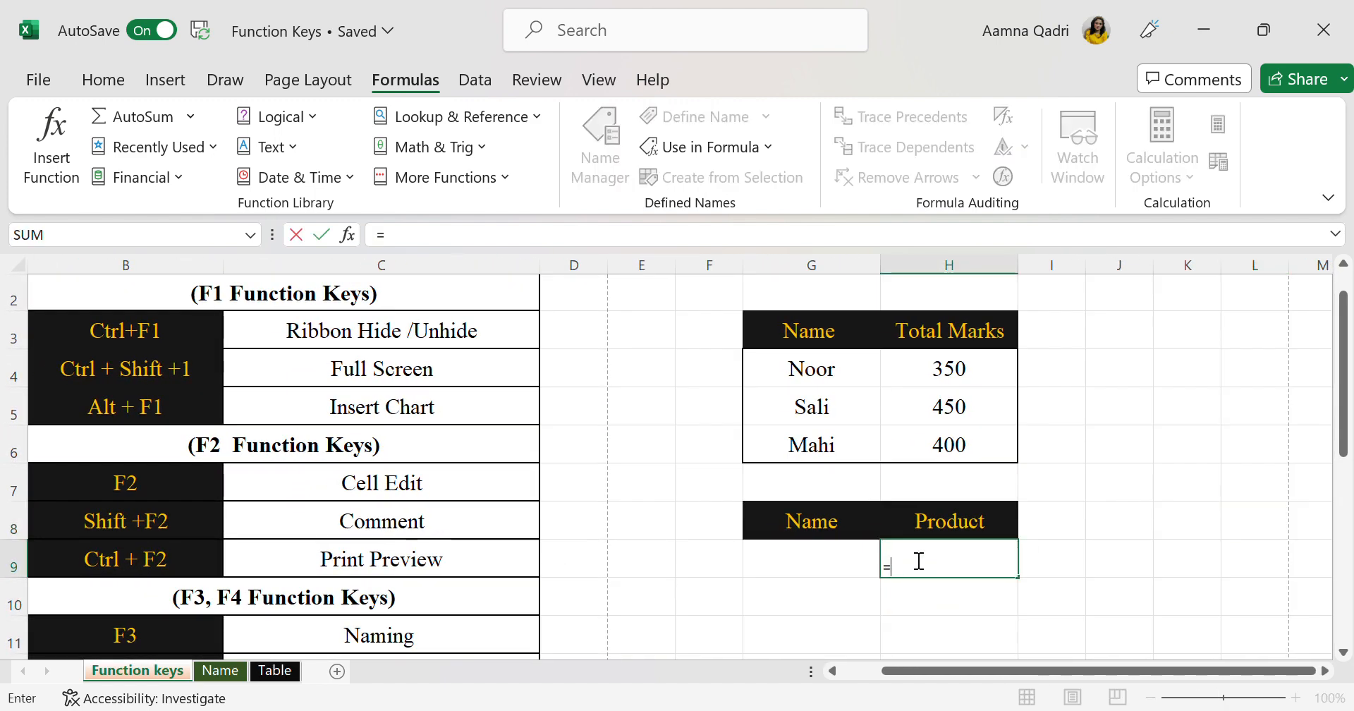
{"action": "type", "text": "vlookup"}
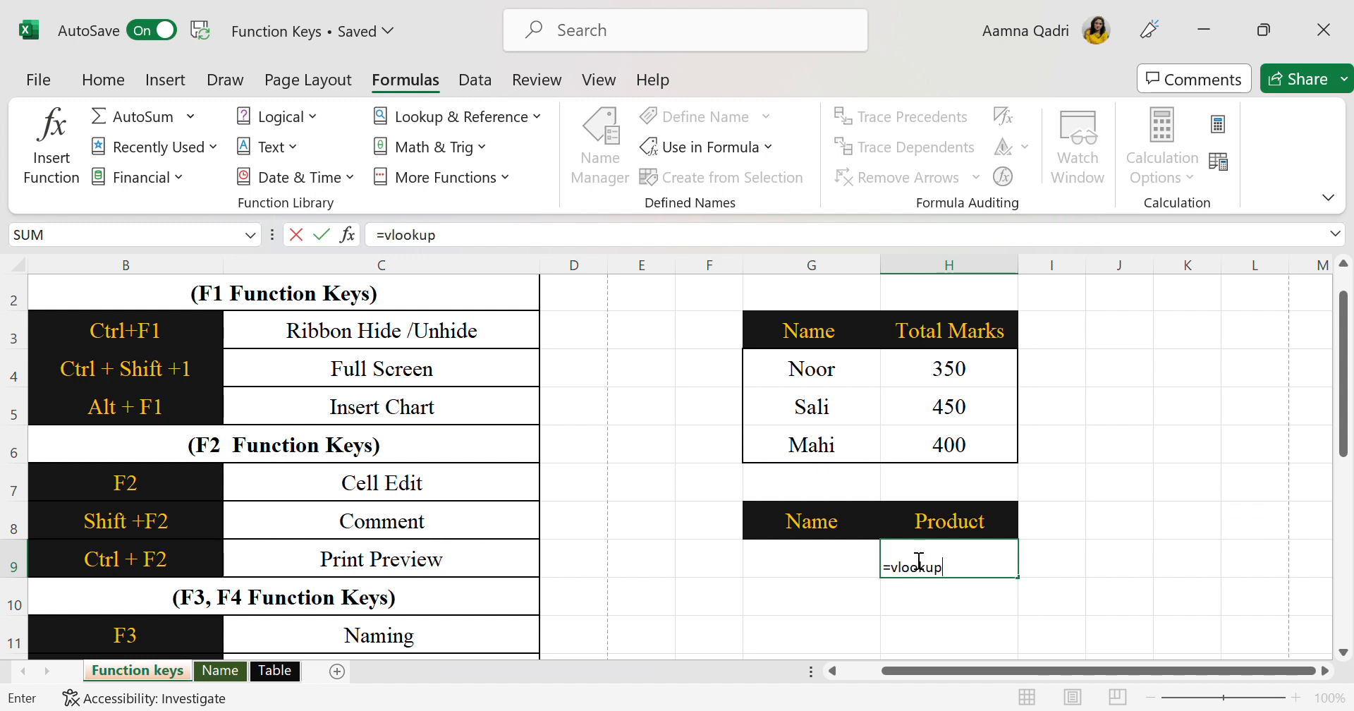
{"action": "type", "text": "("}
{"action": "left_click", "coordinate": [861, 567]}
{"action": "type", "text": ","}
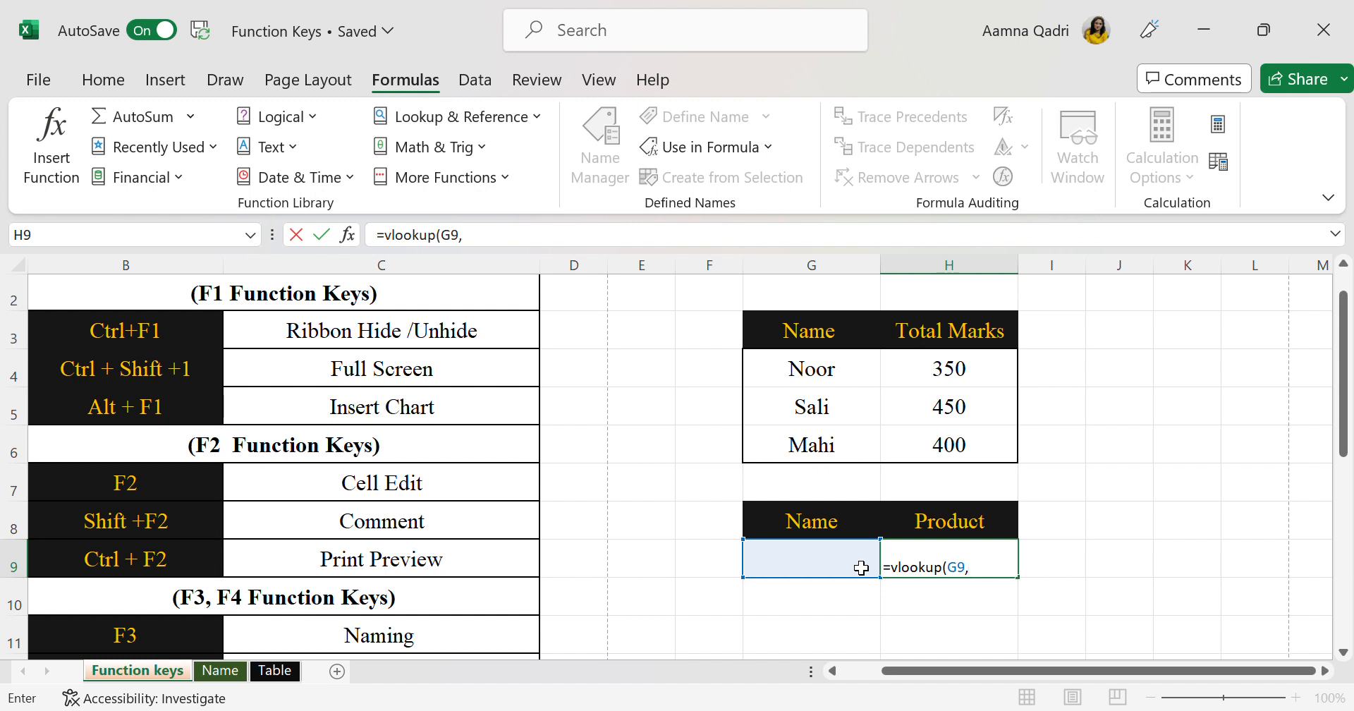
Paste the range name Sheet as the VLOOKUP table array and complete the formula with column 2 and match type 0
{"action": "key", "text": "F3"}
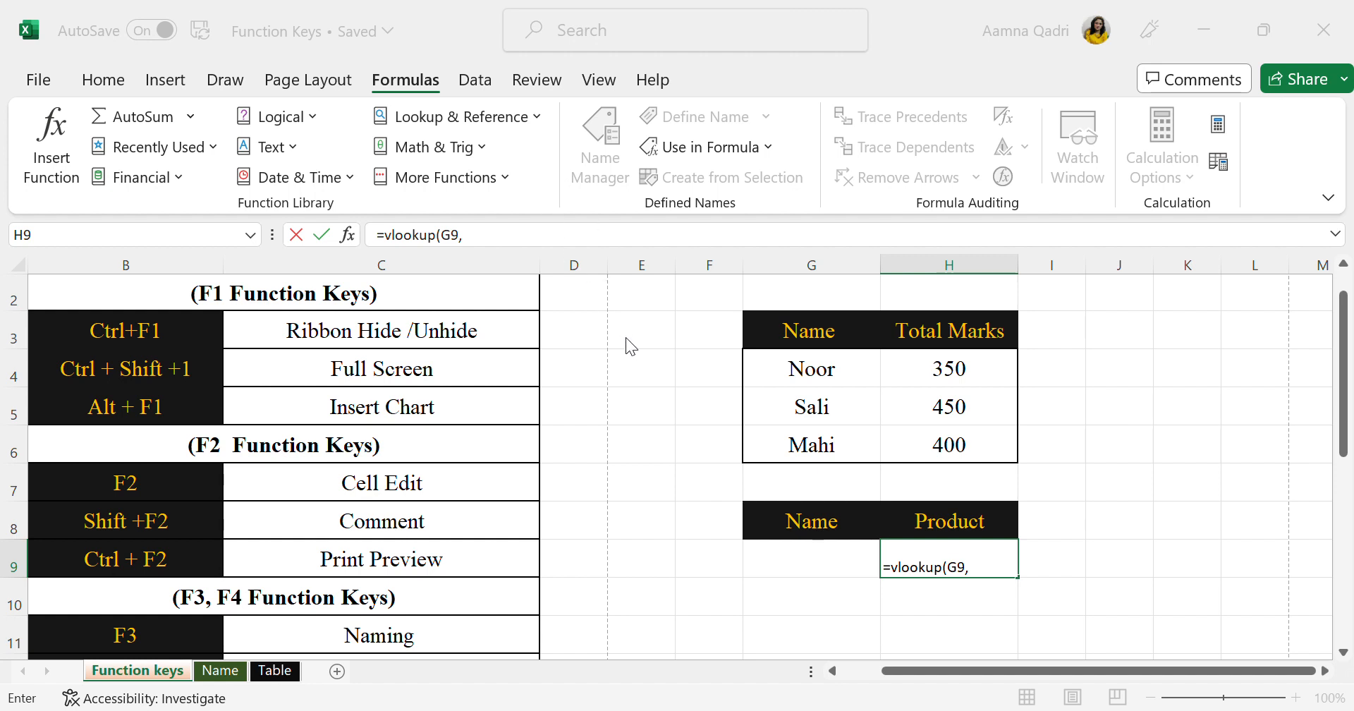
{"action": "key", "text": "Return"}
{"action": "type", "text": ","}
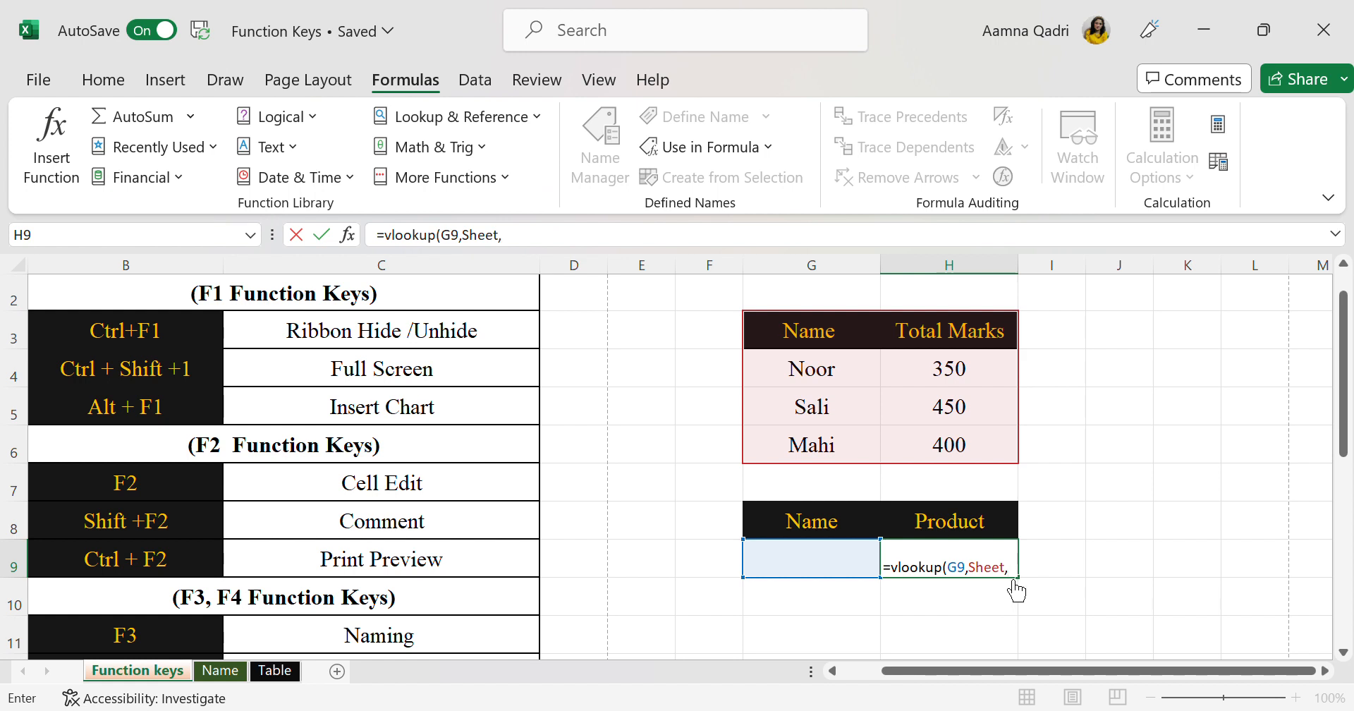
{"action": "type", "text": "2,0)"}
{"action": "key", "text": "Return"}
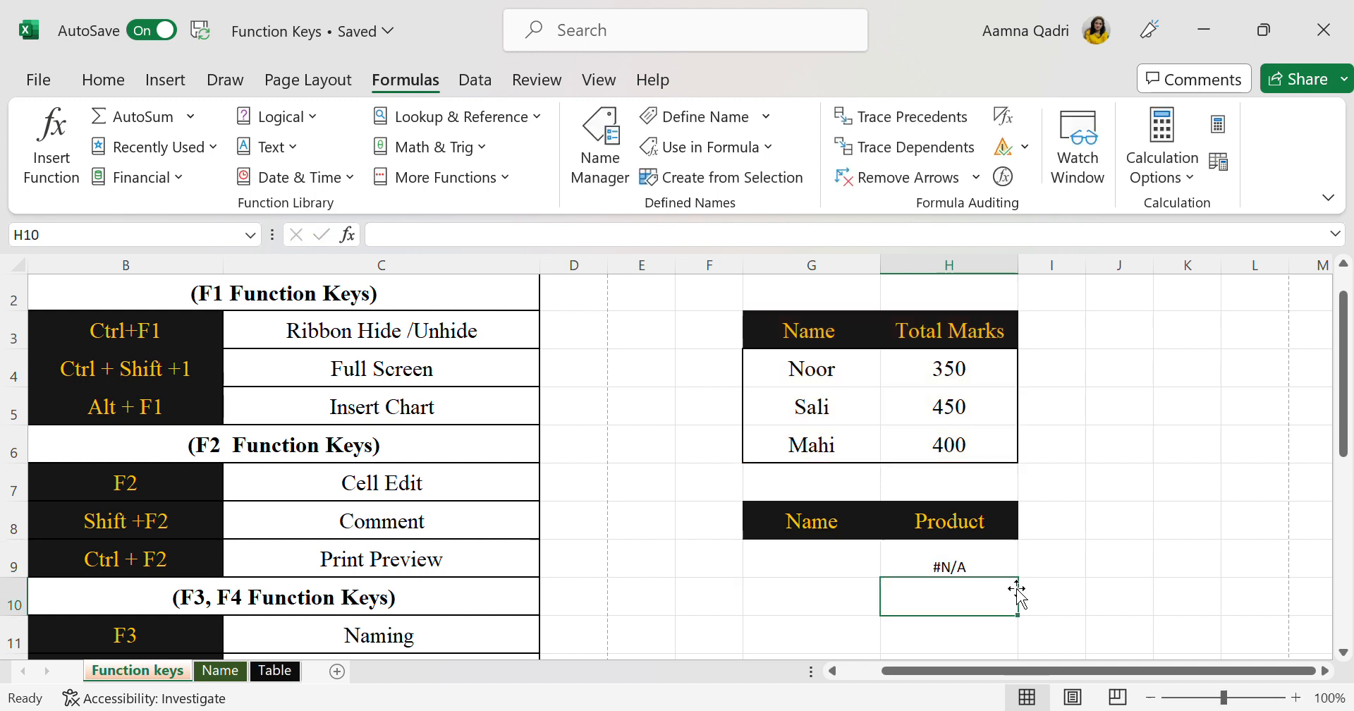
Enter the first sample name from the marks table in G9 as the name to look up
{"action": "left_click", "coordinate": [864, 567]}
{"action": "type", "text": "No"}
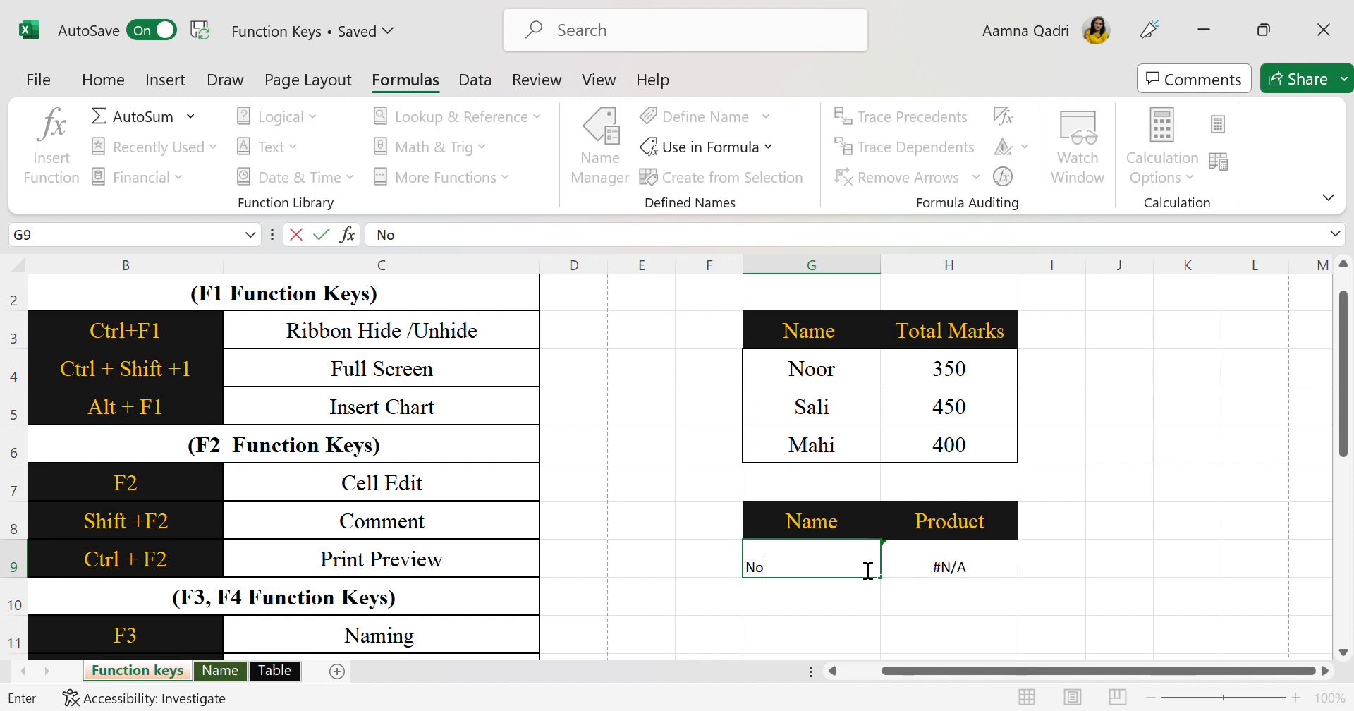
{"action": "type", "text": "or"}
{"action": "key", "text": "Return"}
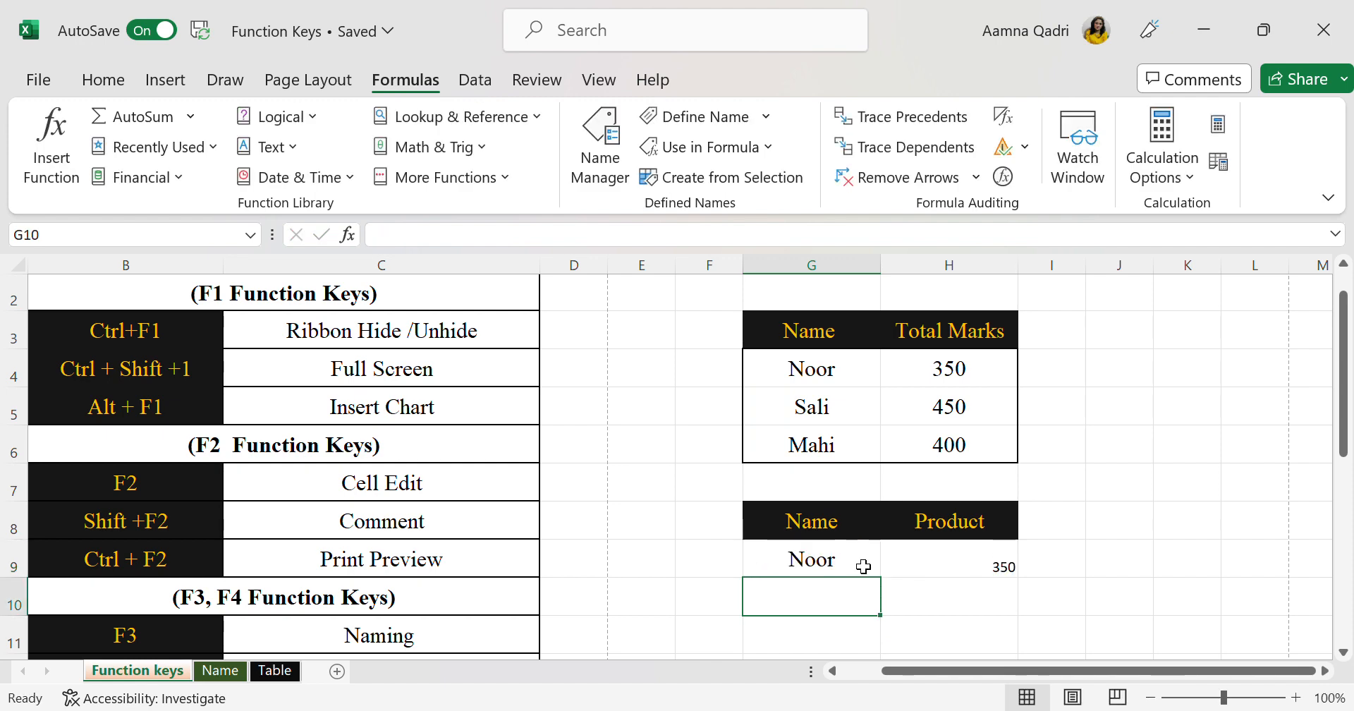
Replace the Product header in H8 with a copy of the Total Marks header from H3, and select the formula cell H9
{"action": "left_click", "coordinate": [926, 330]}
{"action": "key", "text": "ctrl+c"}
{"action": "left_click", "coordinate": [984, 530]}
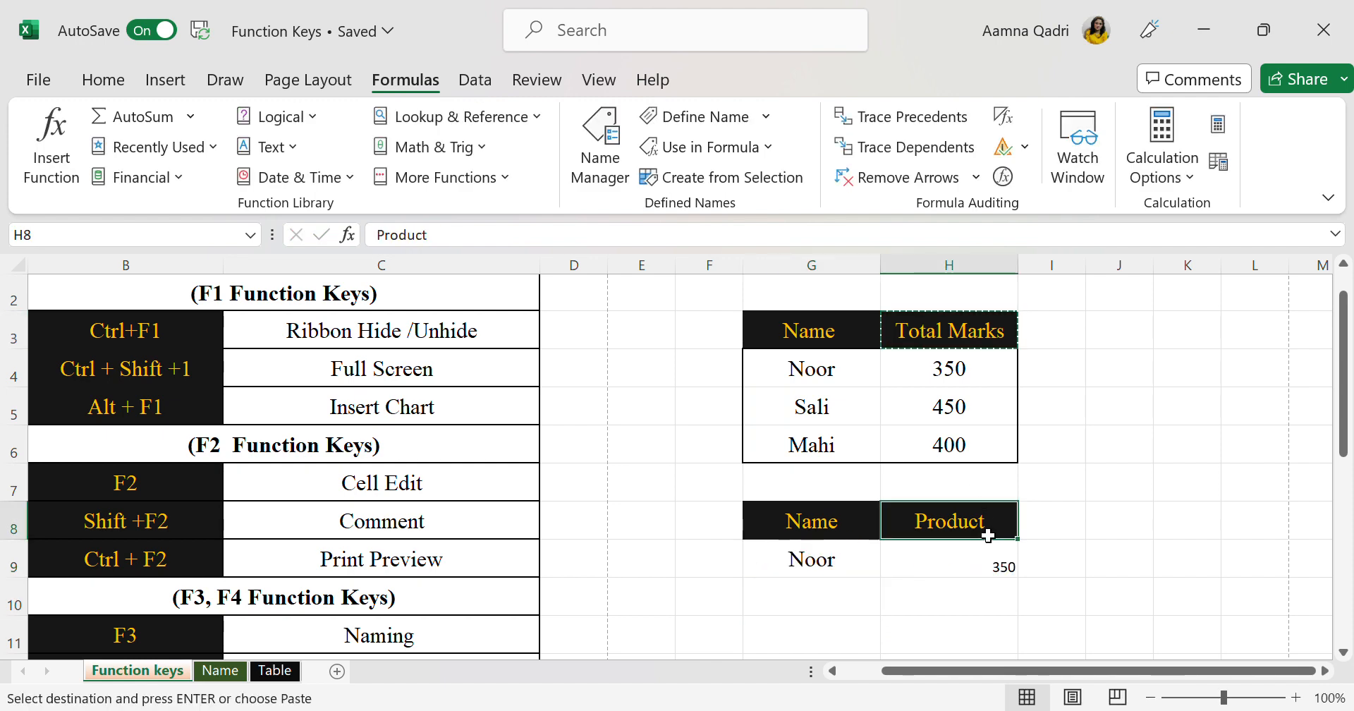
{"action": "key", "text": "ctrl+v"}
{"action": "key", "text": "Escape"}
{"action": "left_click", "coordinate": [1006, 553]}
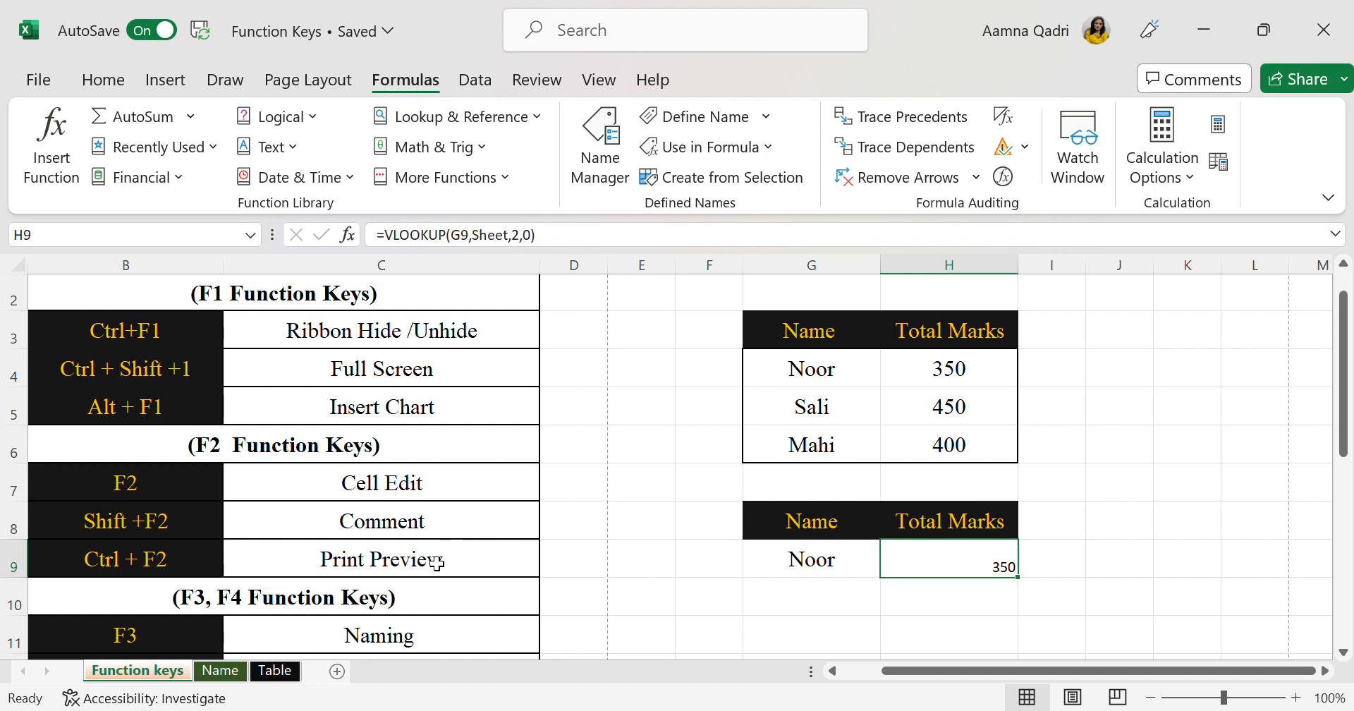
Review the shortcut list around the F2 function keys and highlight its three rows in B7:C9
{"action": "scroll", "coordinate": [451, 578], "scroll_direction": "down", "scroll_amount": 2}
{"action": "scroll", "coordinate": [416, 612], "scroll_direction": "up", "scroll_amount": 2}
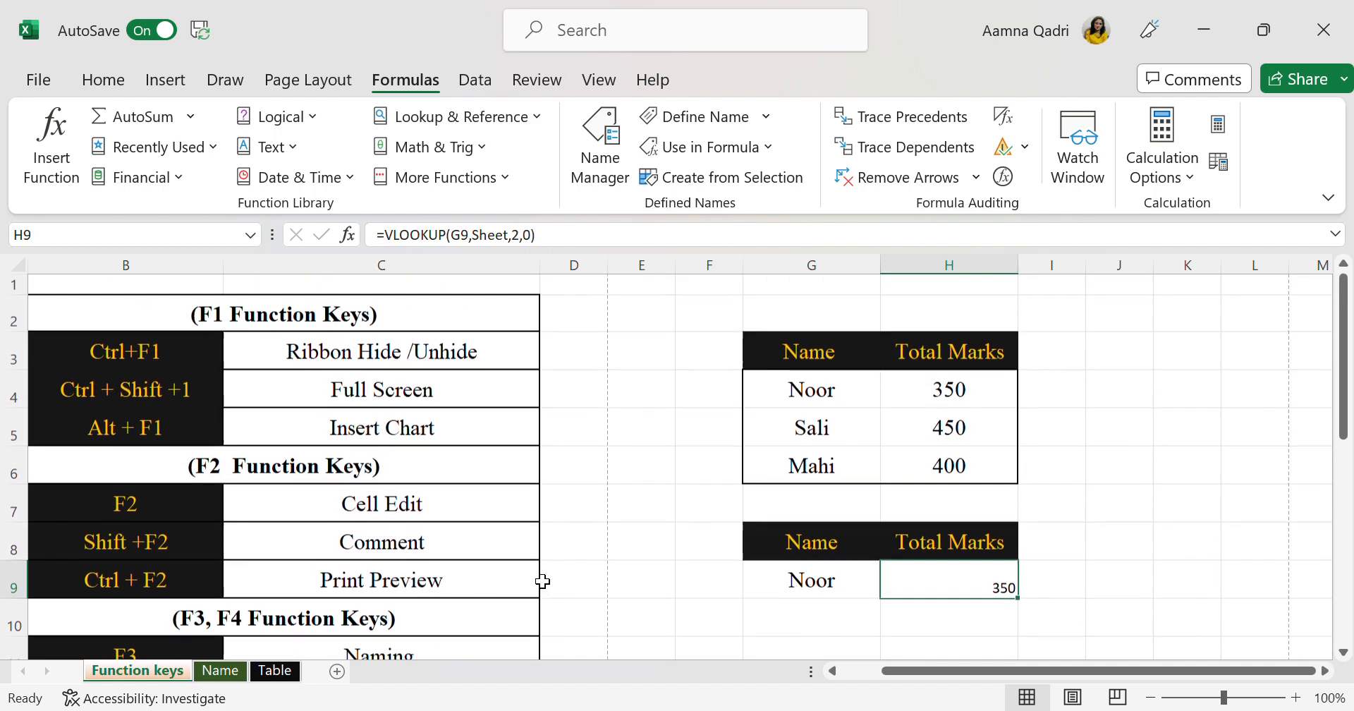
{"action": "scroll", "coordinate": [538, 578], "scroll_direction": "down", "scroll_amount": 1}
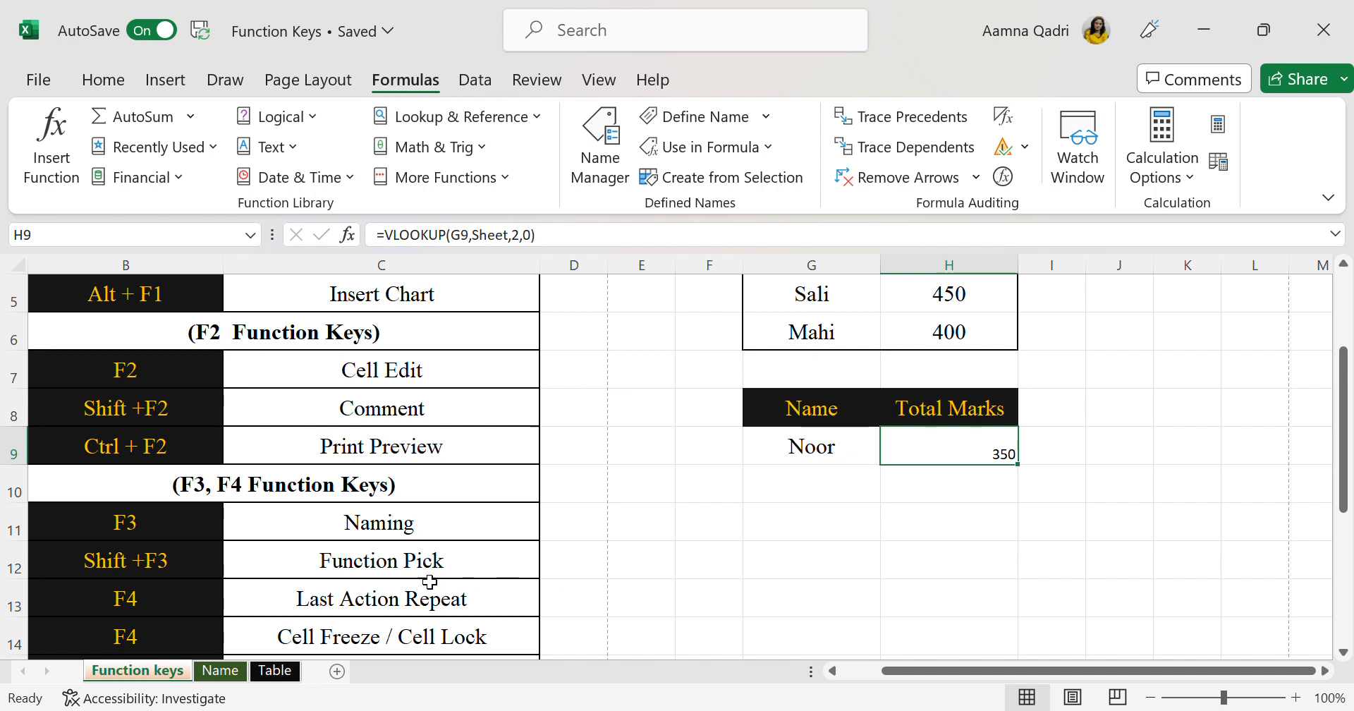
{"action": "left_click", "coordinate": [329, 572]}
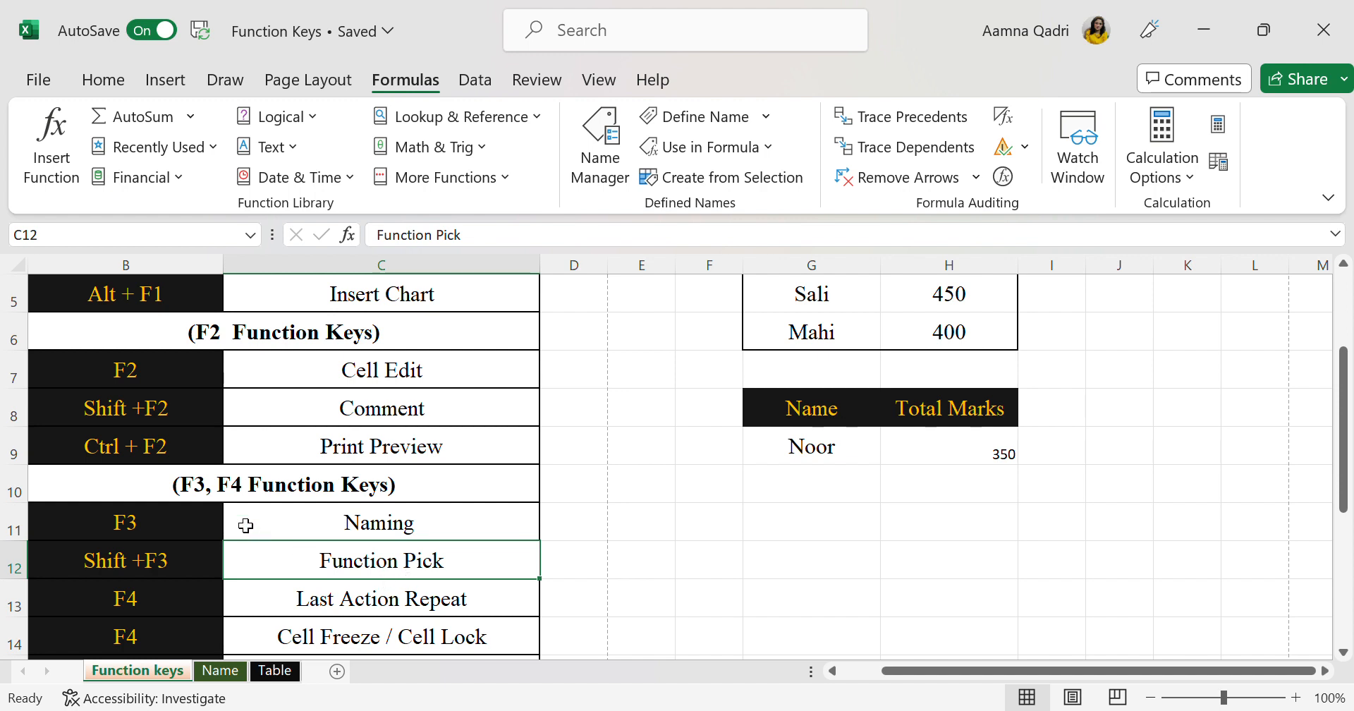
{"action": "scroll", "coordinate": [234, 516], "scroll_direction": "up", "scroll_amount": 1}
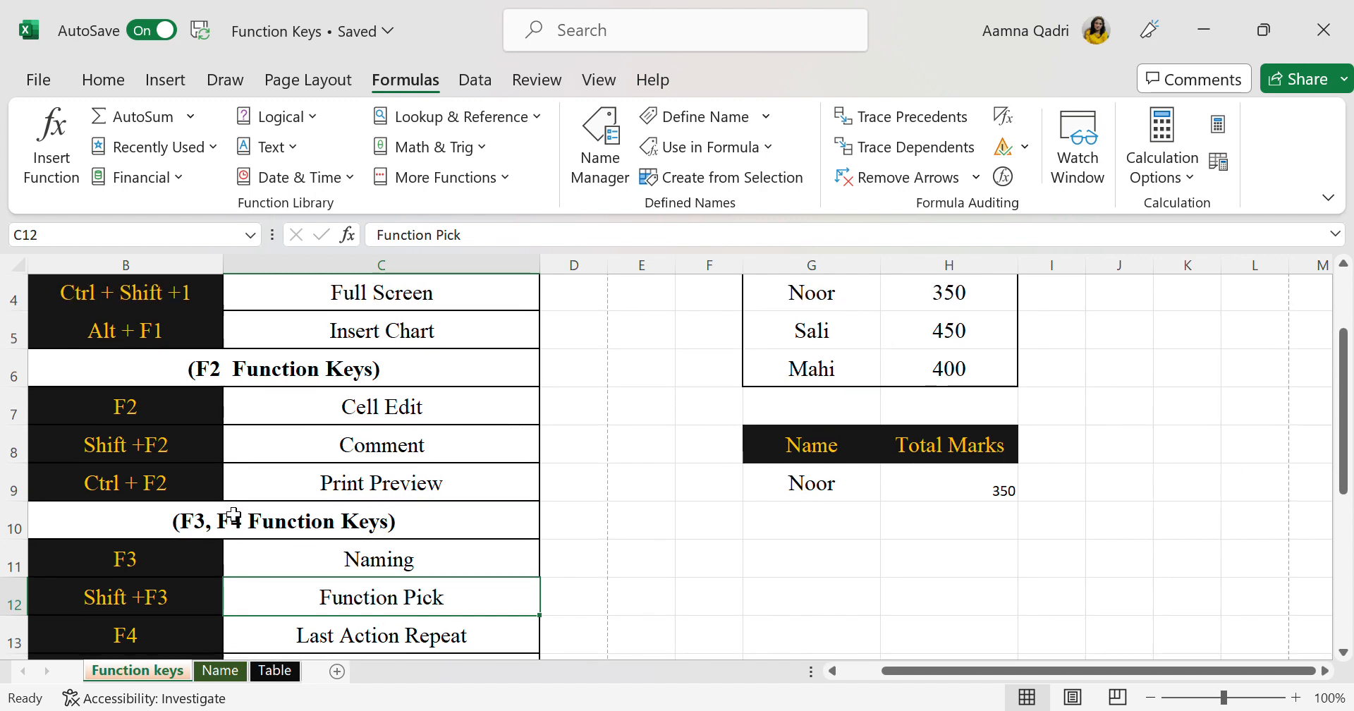
{"action": "left_click", "coordinate": [222, 413]}
{"action": "left_click_drag", "start_coordinate": [223, 413], "coordinate": [419, 491]}
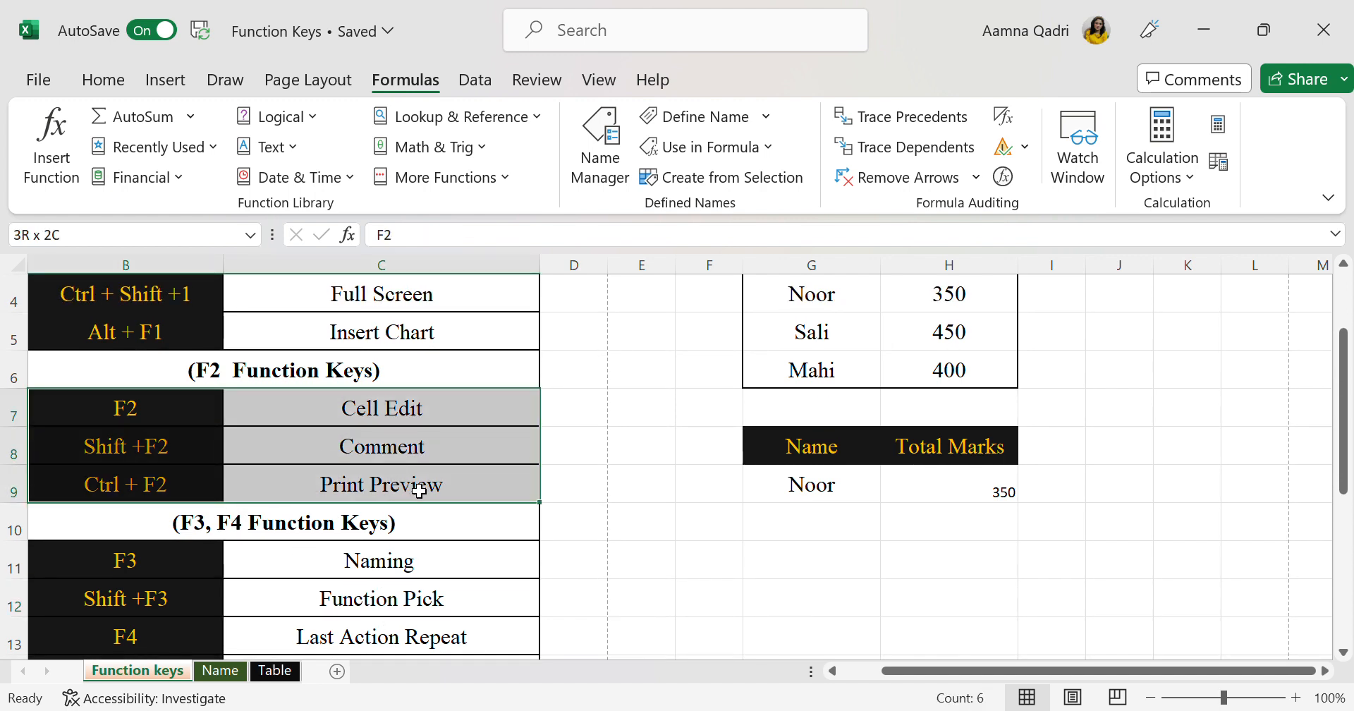
{"action": "left_click", "coordinate": [572, 498]}
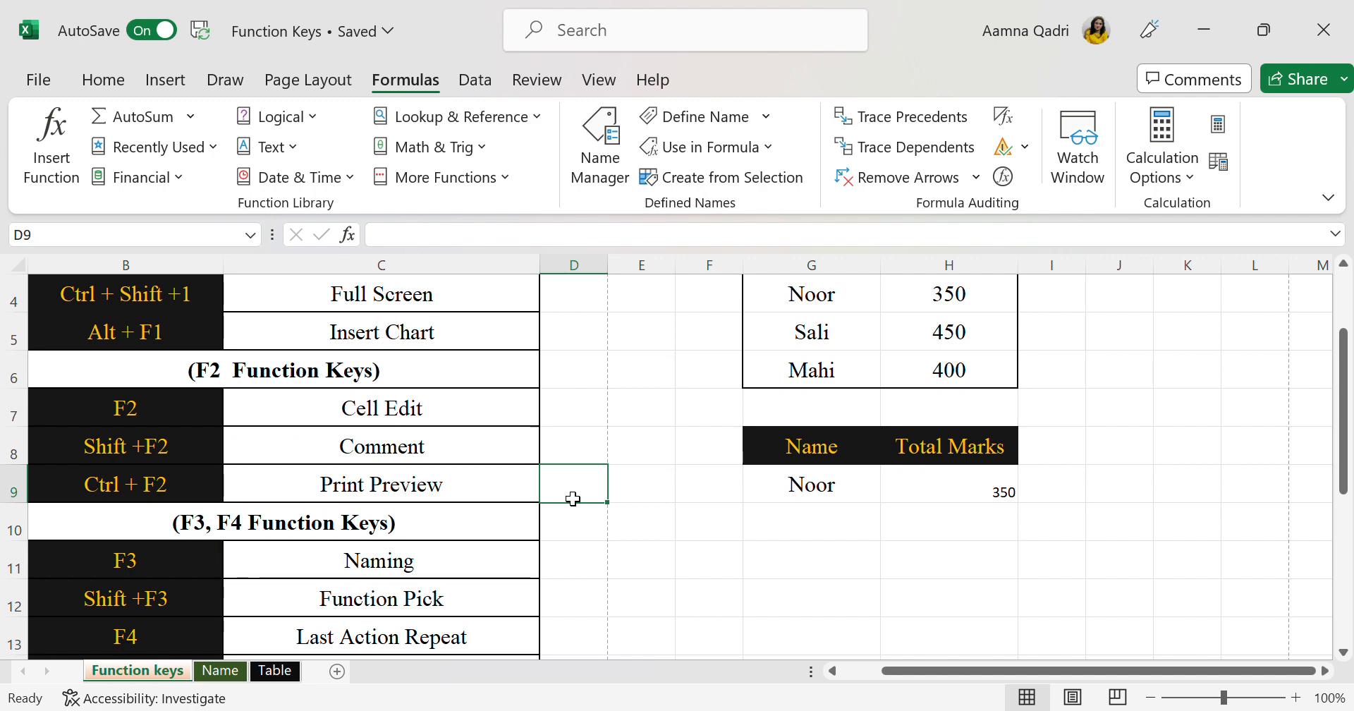
Review the F3 and F4 section of the shortcut list, highlighting the F3 Naming and Shift+F3 Function Pick rows
{"action": "scroll", "coordinate": [573, 499], "scroll_direction": "down", "scroll_amount": 1}
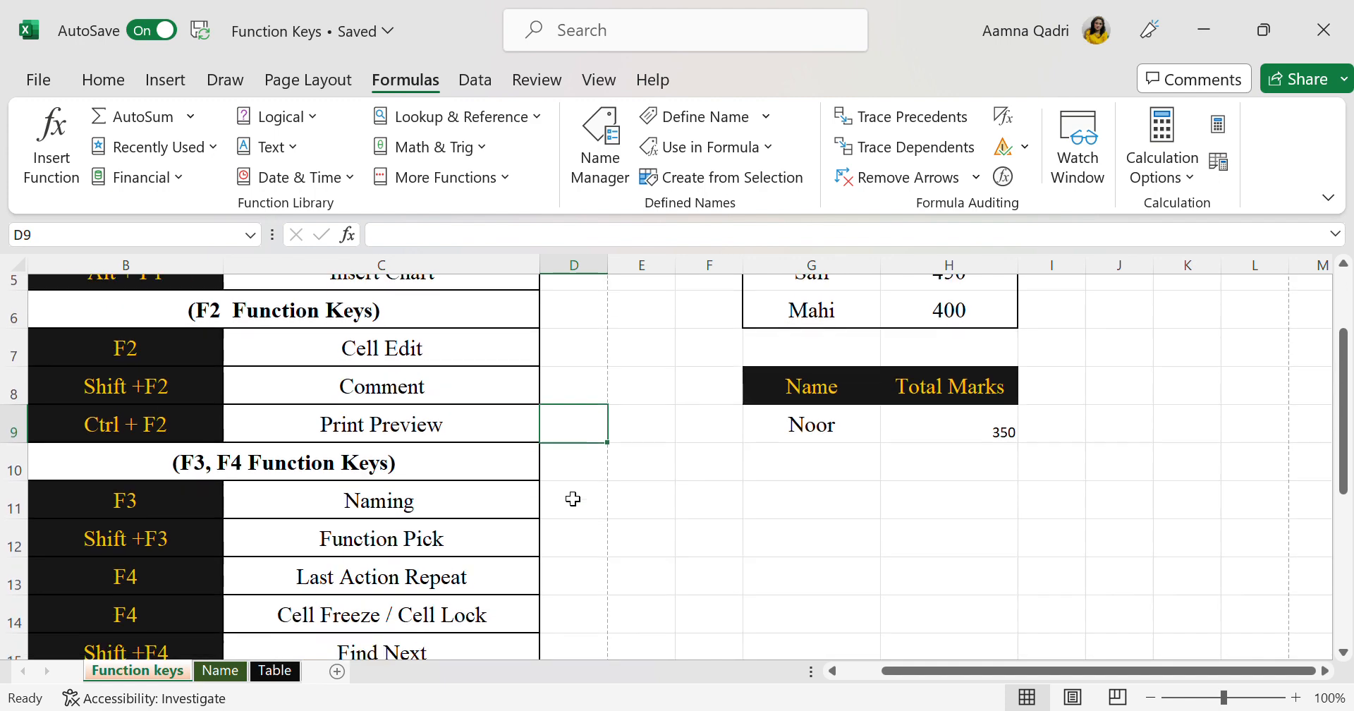
{"action": "scroll", "coordinate": [572, 498], "scroll_direction": "down", "scroll_amount": 1}
{"action": "left_click", "coordinate": [205, 437]}
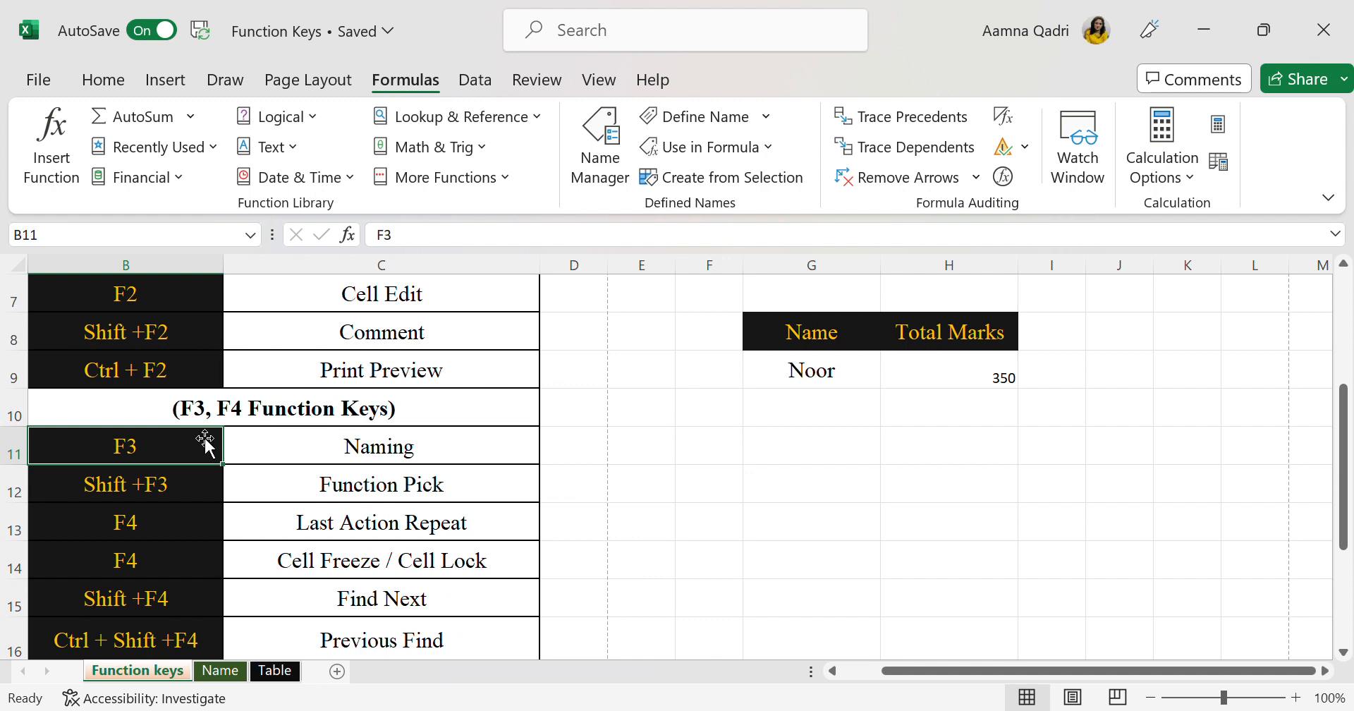
{"action": "scroll", "coordinate": [437, 575], "scroll_direction": "down", "scroll_amount": 1}
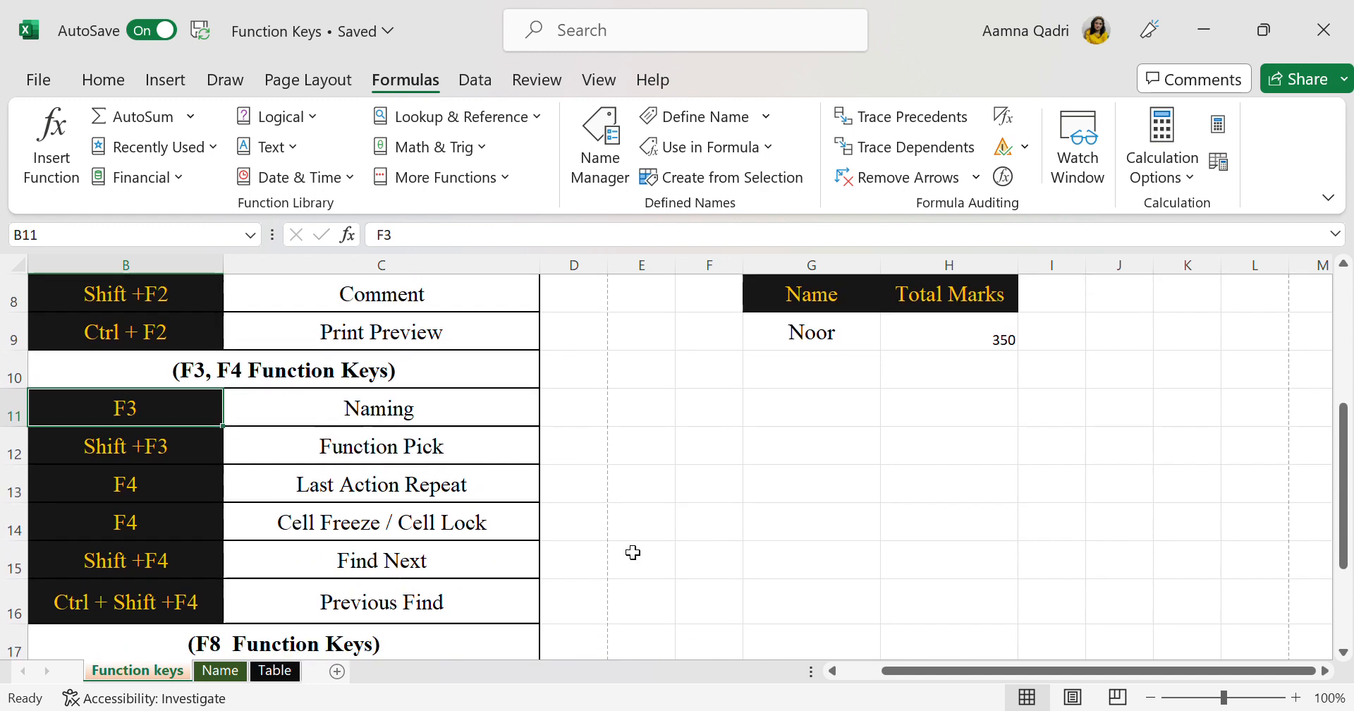
{"action": "left_click", "coordinate": [633, 552]}
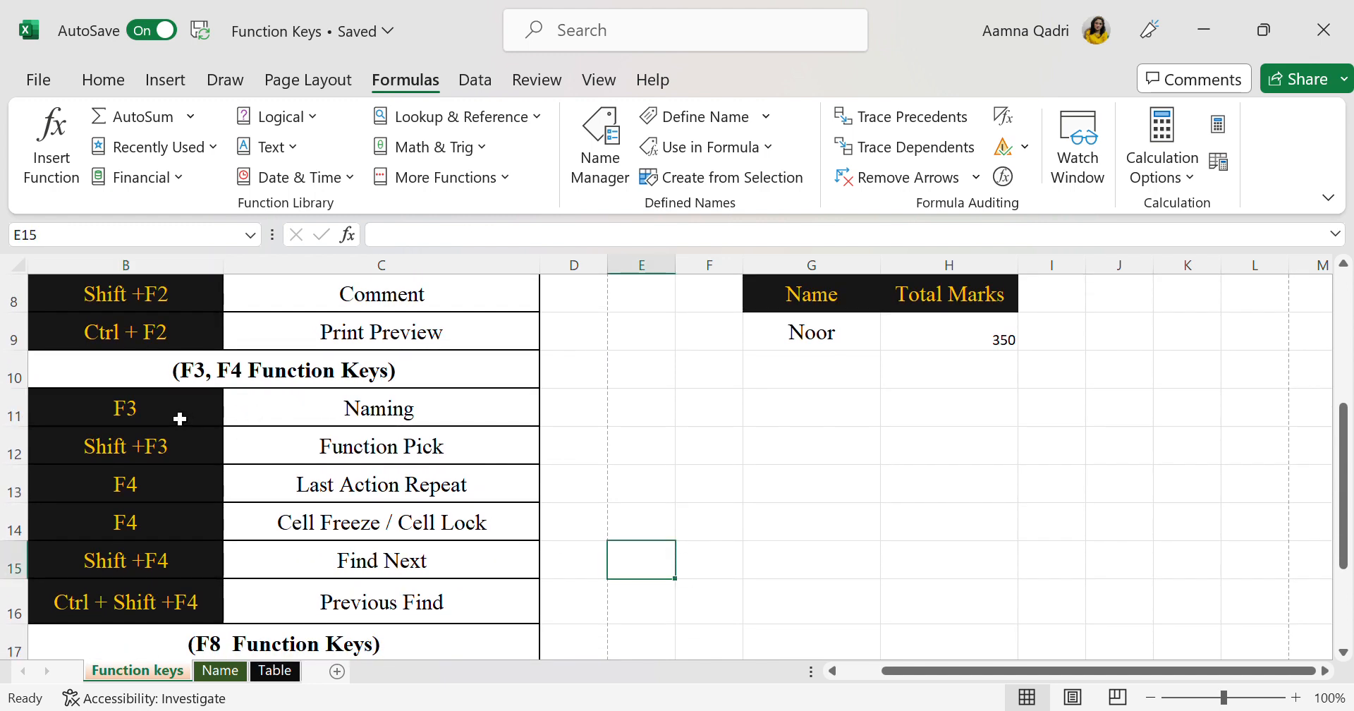
{"action": "left_click_drag", "start_coordinate": [179, 419], "coordinate": [315, 420]}
{"action": "left_click_drag", "start_coordinate": [196, 457], "coordinate": [334, 467]}
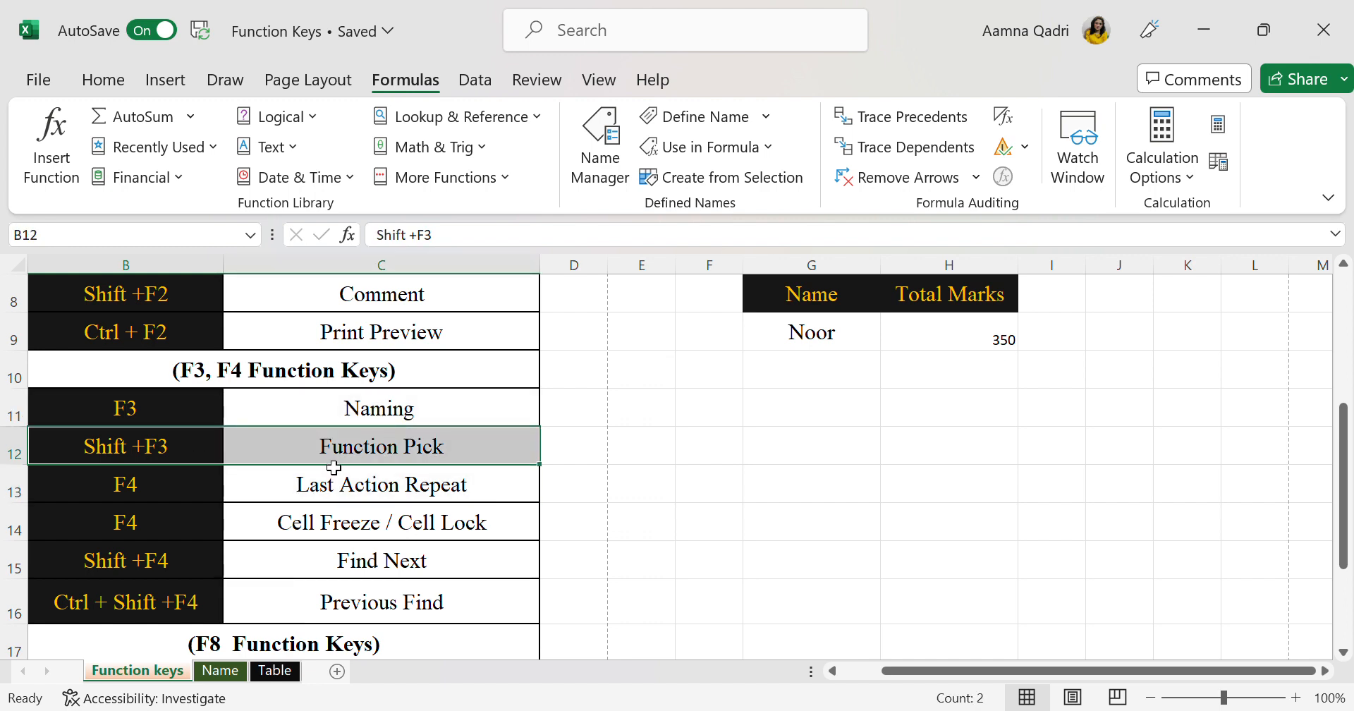
{"action": "left_click", "coordinate": [414, 460]}
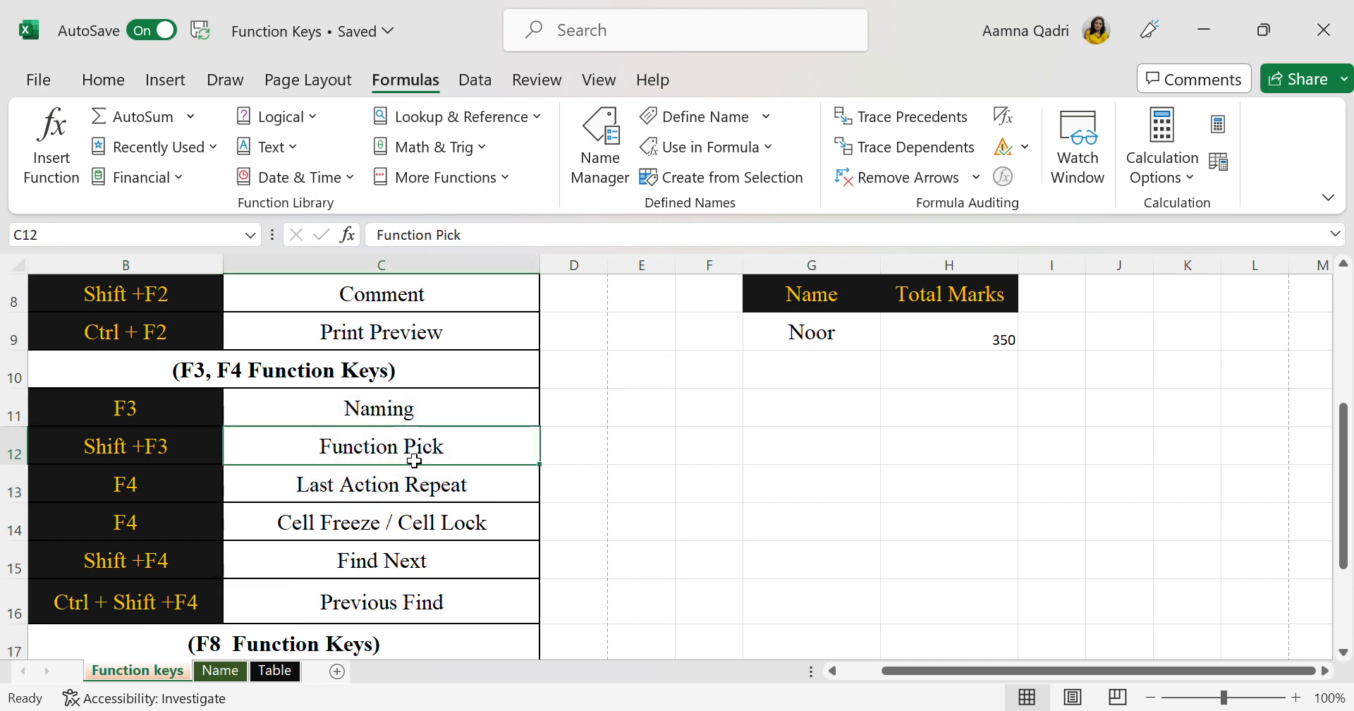
{"action": "left_click", "coordinate": [797, 442]}
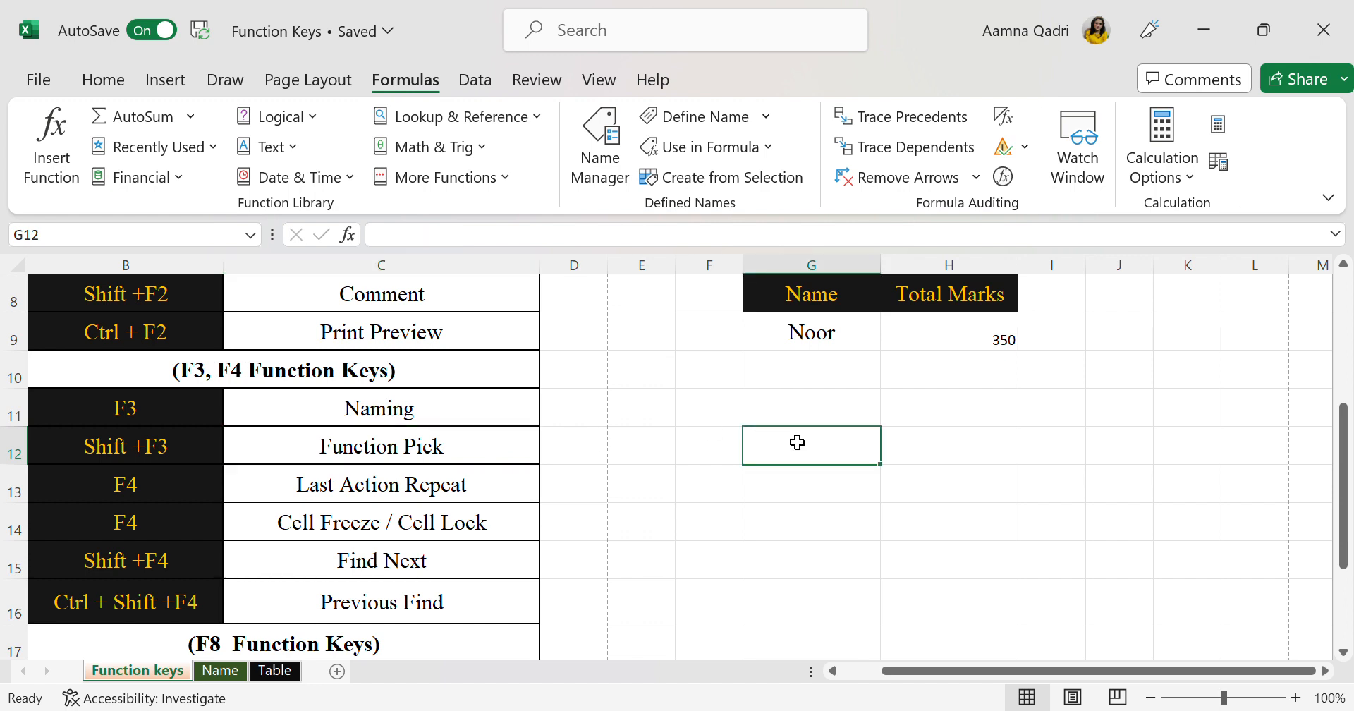
{"action": "type", "text": "="}
{"action": "key", "text": "Escape"}
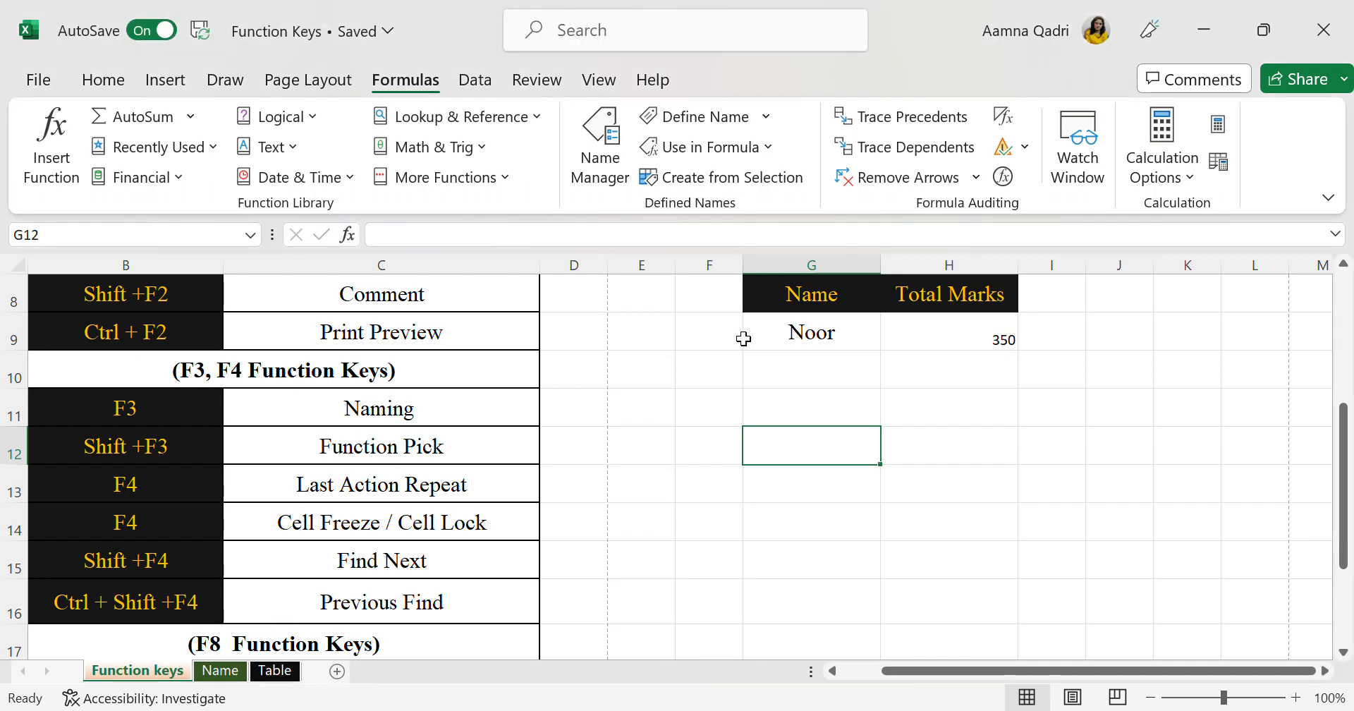
{"action": "left_click", "coordinate": [714, 497]}
{"action": "left_click", "coordinate": [709, 451]}
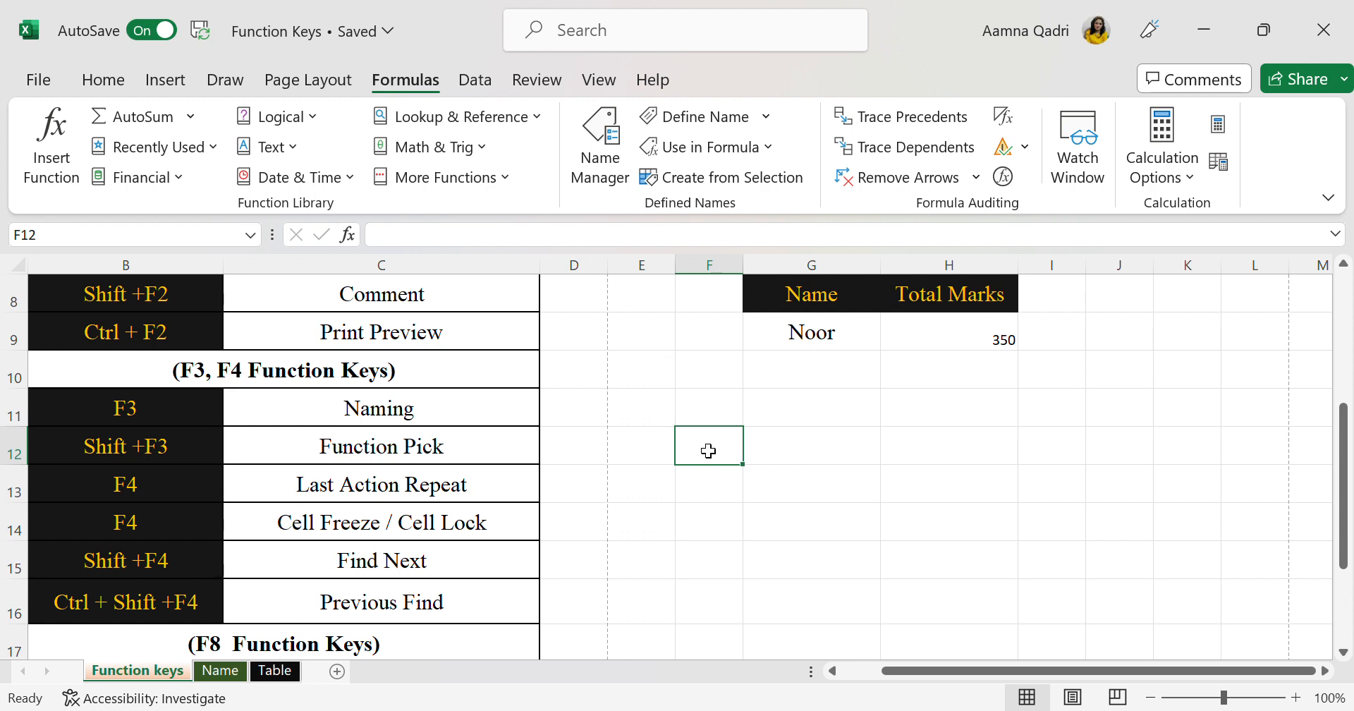
{"action": "type", "text": "="}
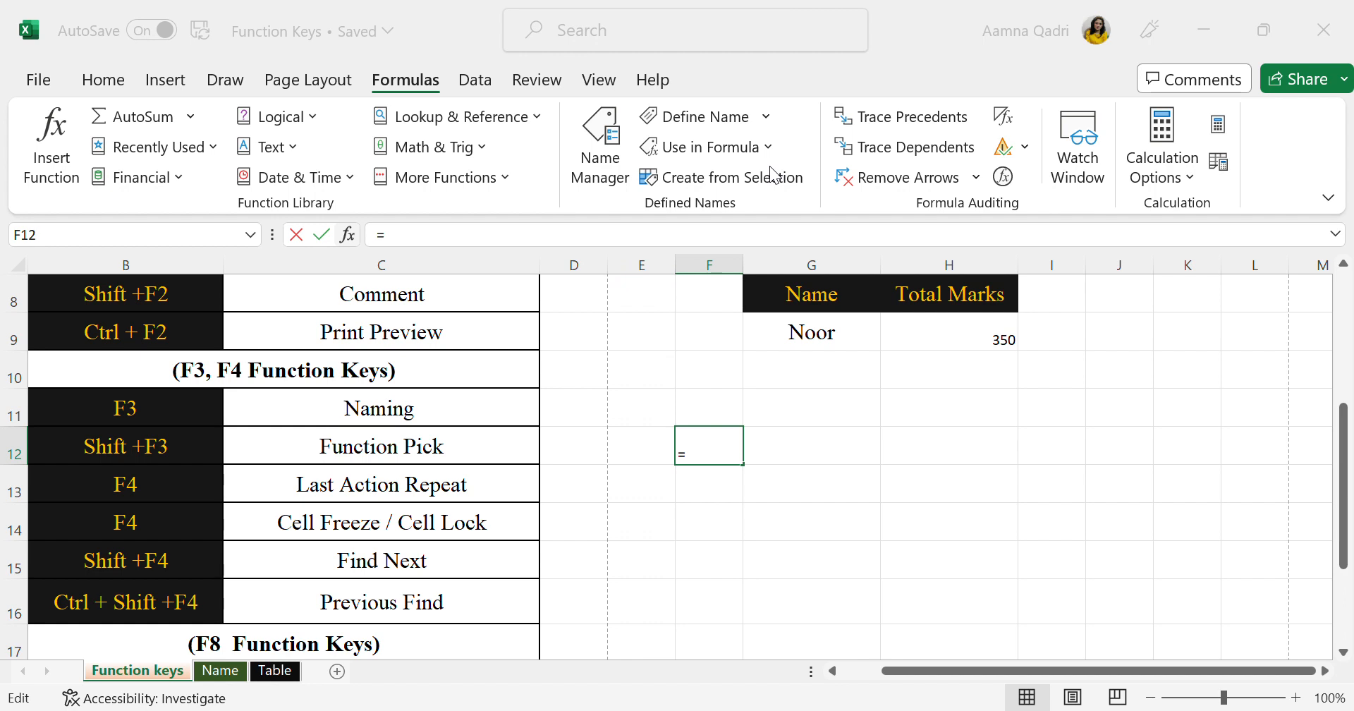
{"action": "key", "text": "Escape"}
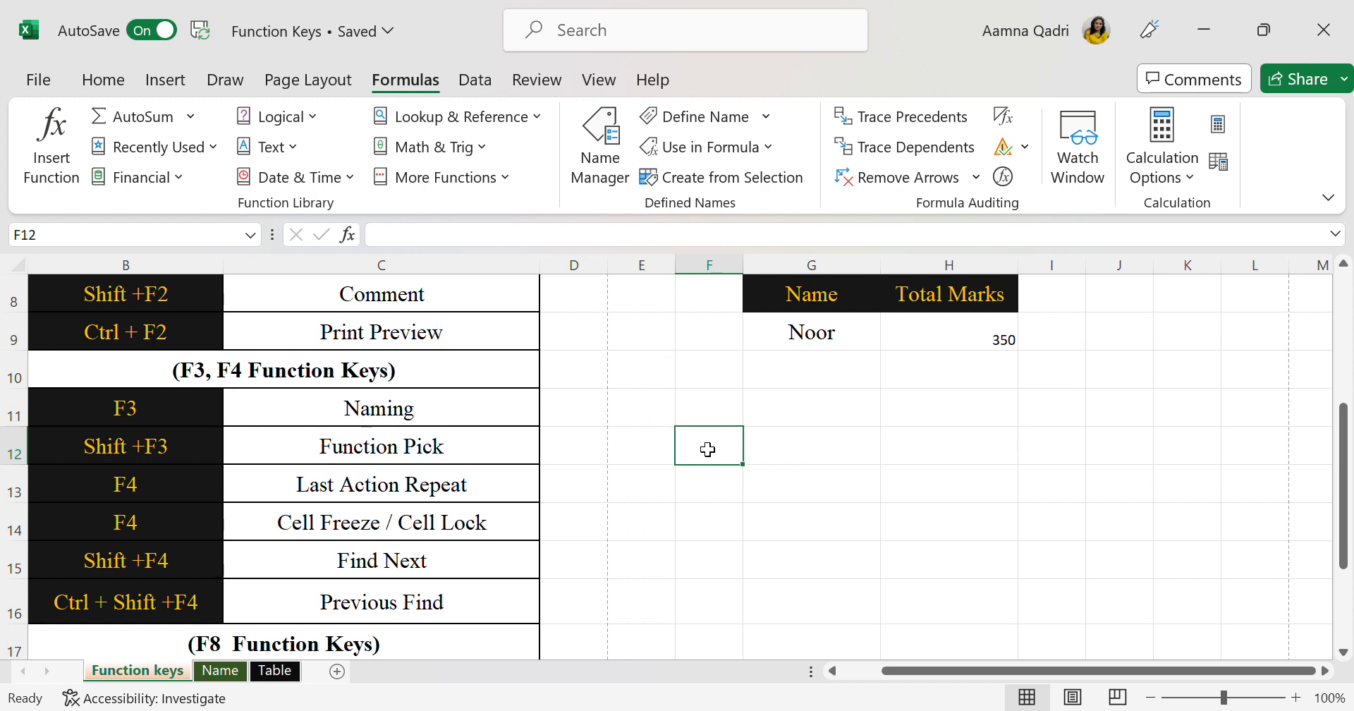
Insert the DATE function in cell F12 with year 2023, month 1 and day 6 as its arguments
{"action": "type", "text": "="}
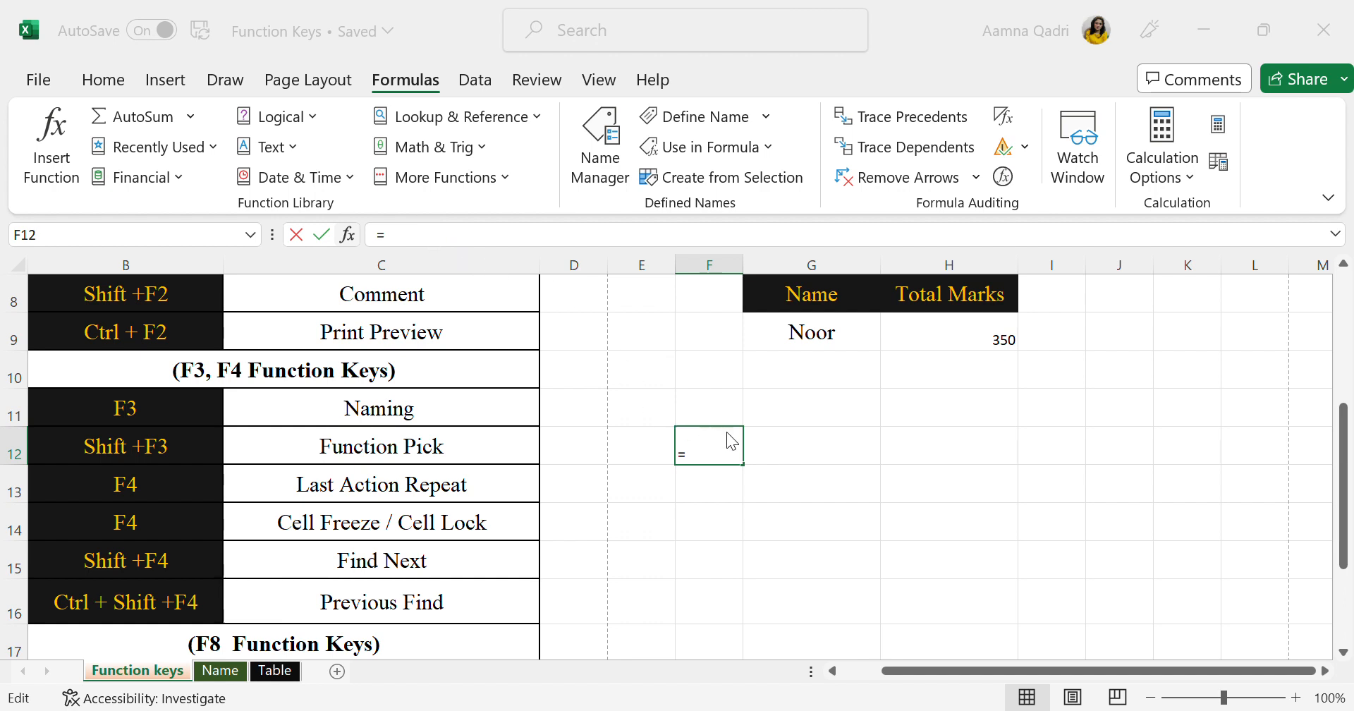
{"action": "type", "text": "DATE()"}
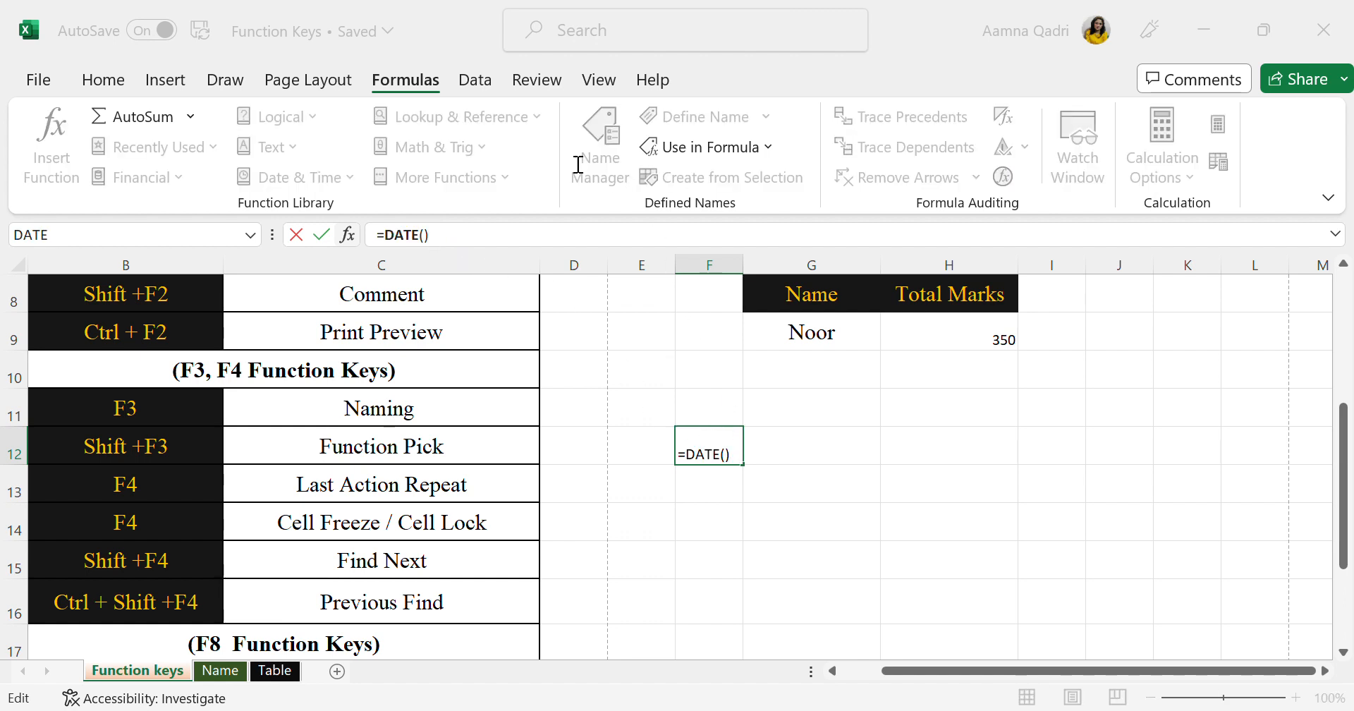
{"action": "type", "text": "202"}
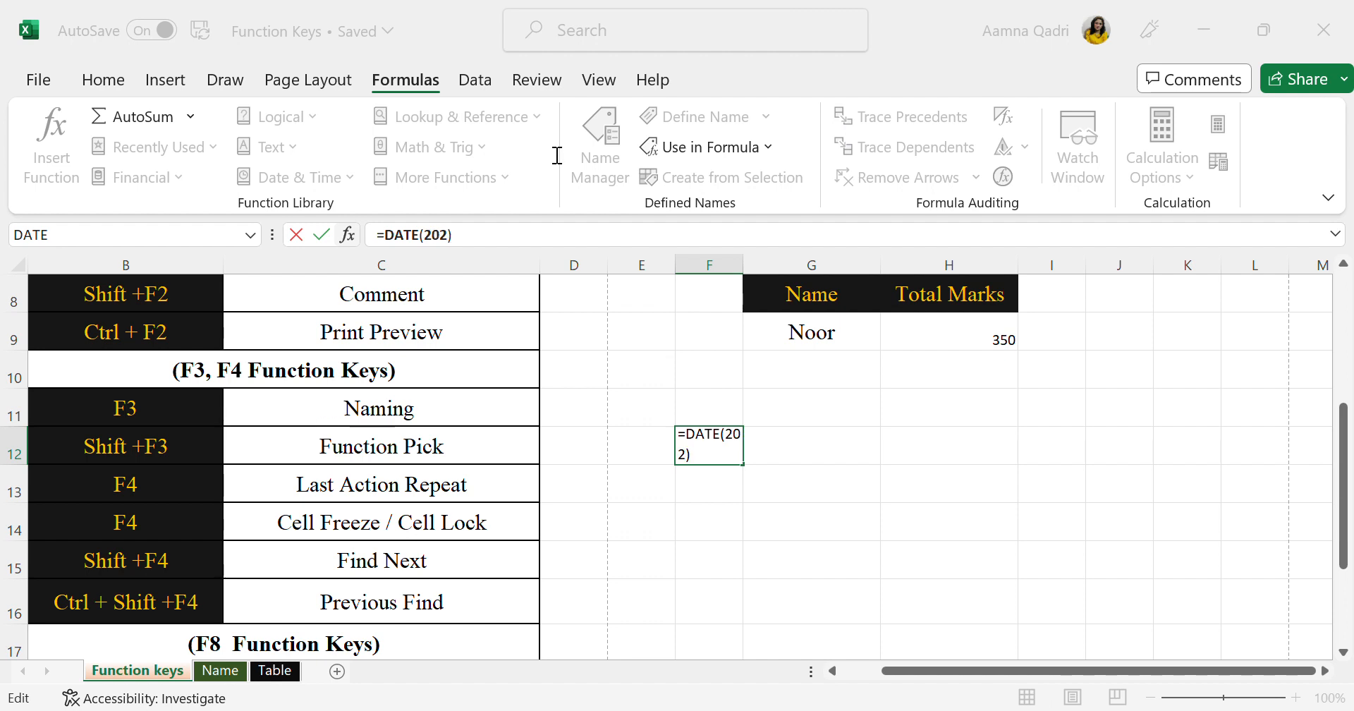
{"action": "type", "text": "3,january"}
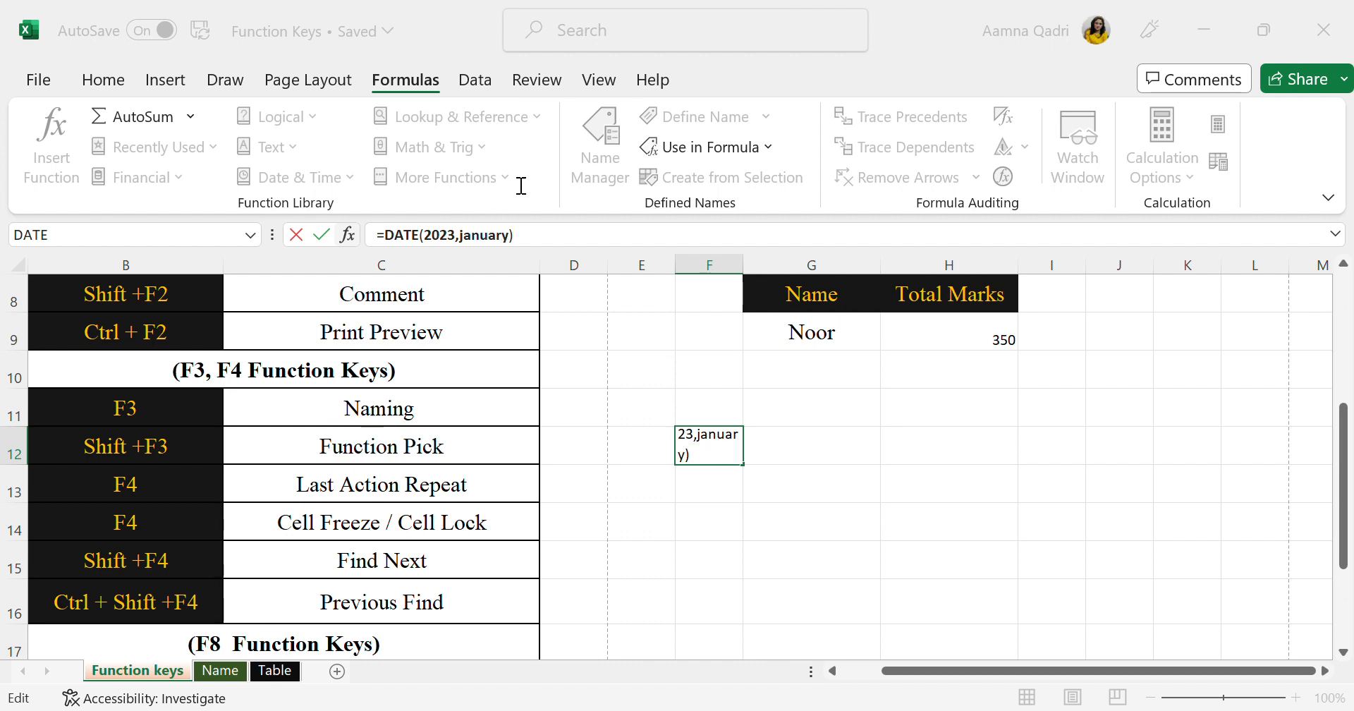
{"action": "key", "text": "BackSpace"}
{"action": "key", "text": "BackSpace"}
{"action": "key", "text": "BackSpace"}
{"action": "key", "text": "BackSpace"}
{"action": "key", "text": "BackSpace"}
{"action": "key", "text": "BackSpace"}
{"action": "key", "text": "BackSpace"}
{"action": "key", "text": "BackSpace"}
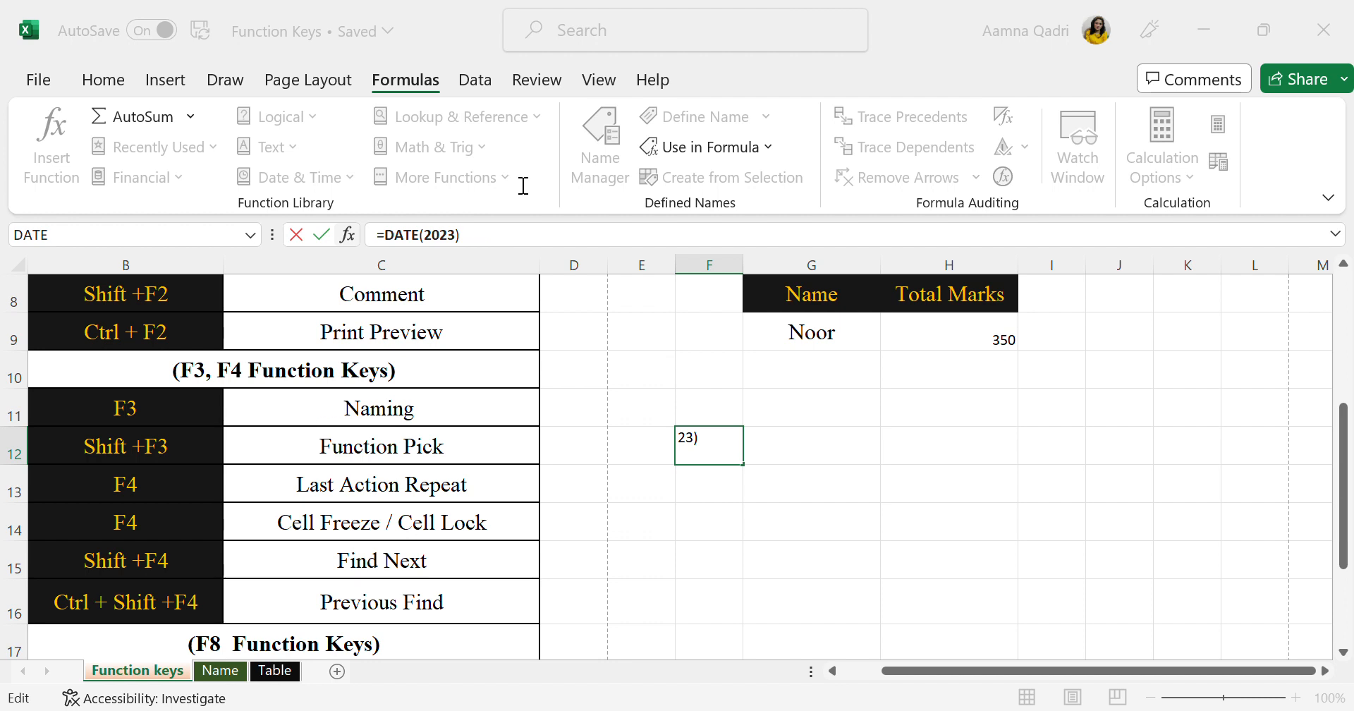
{"action": "type", "text": ",1,6"}
{"action": "left_click", "coordinate": [732, 483]}
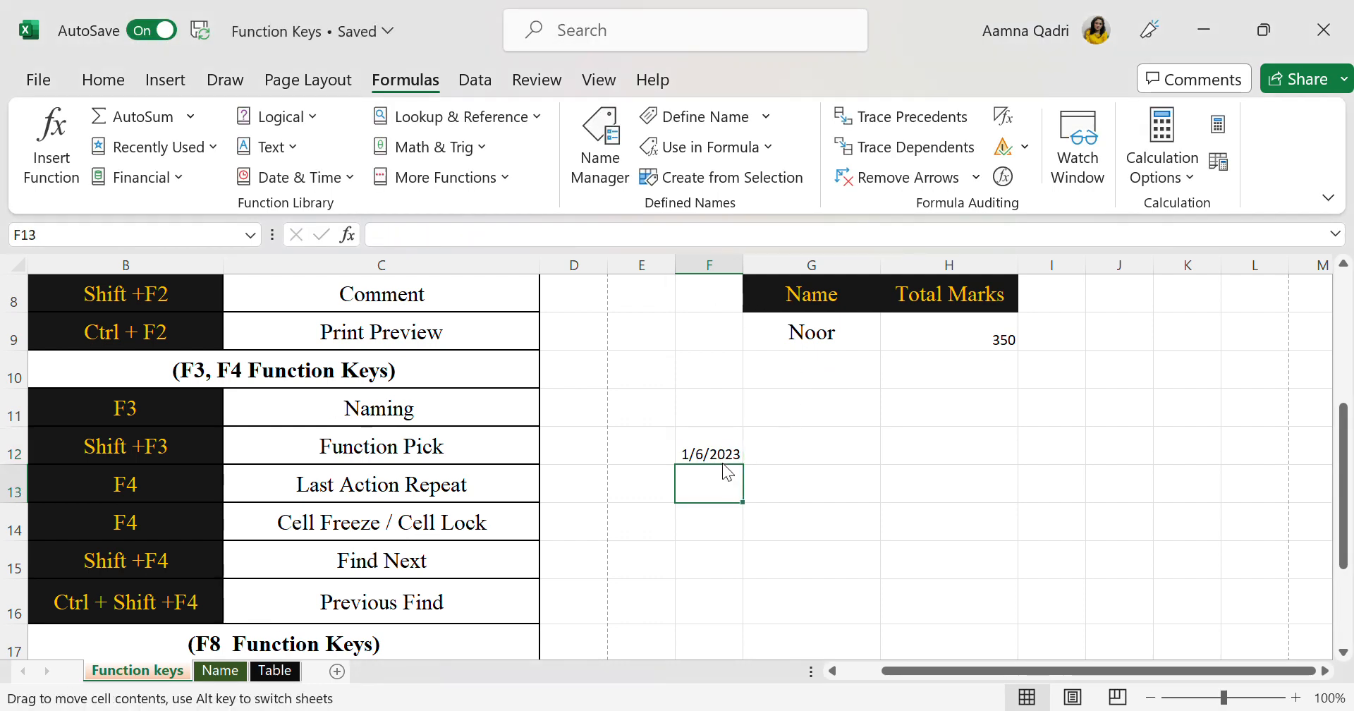
{"action": "left_click", "coordinate": [727, 455]}
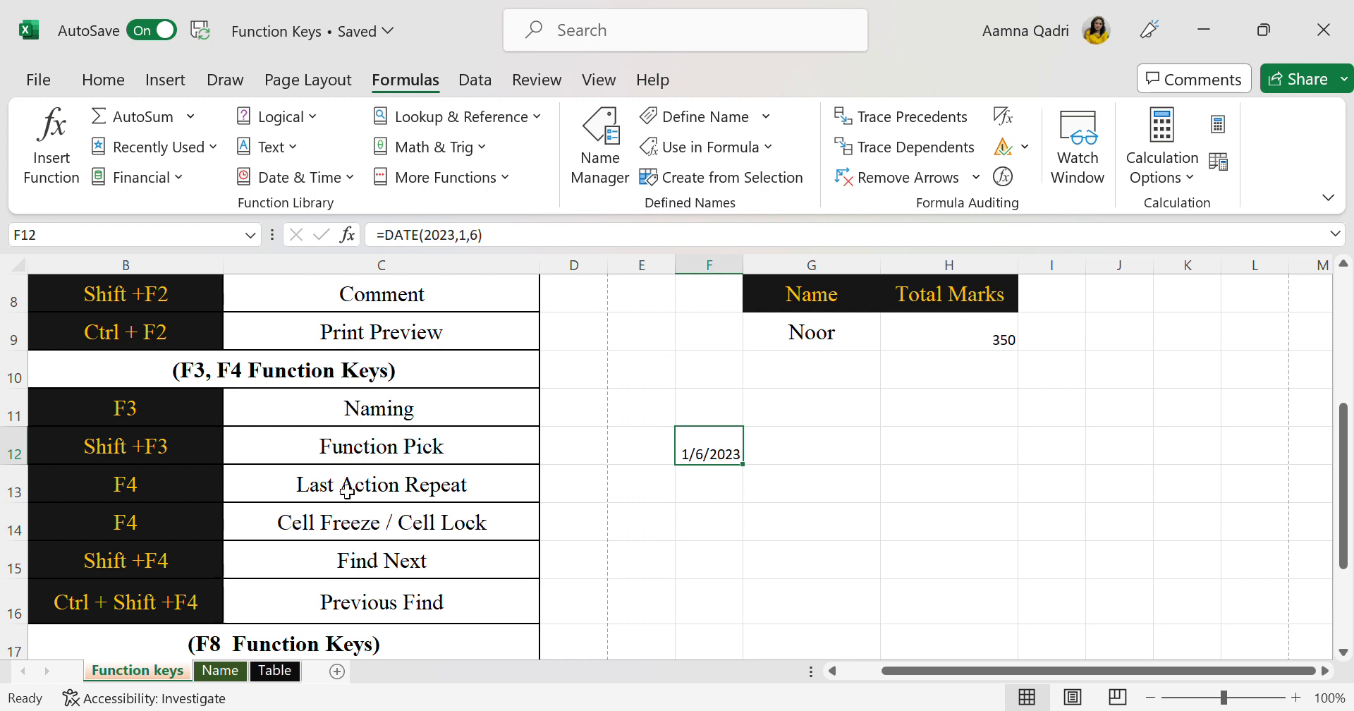
{"action": "left_click", "coordinate": [633, 521]}
{"action": "left_click", "coordinate": [843, 344]}
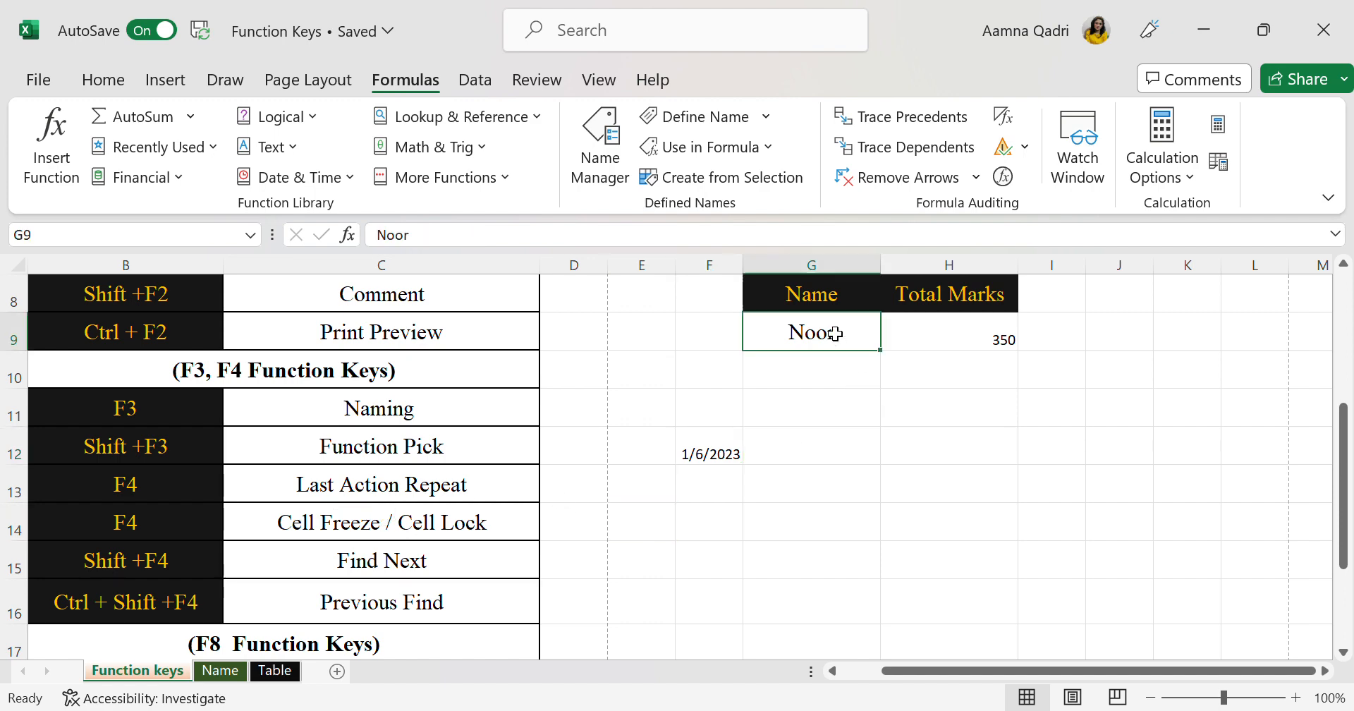
{"action": "left_click", "coordinate": [860, 399]}
Change the font colour of the student name in cell G4 to dark red
{"action": "scroll", "coordinate": [863, 401], "scroll_direction": "up", "scroll_amount": 2}
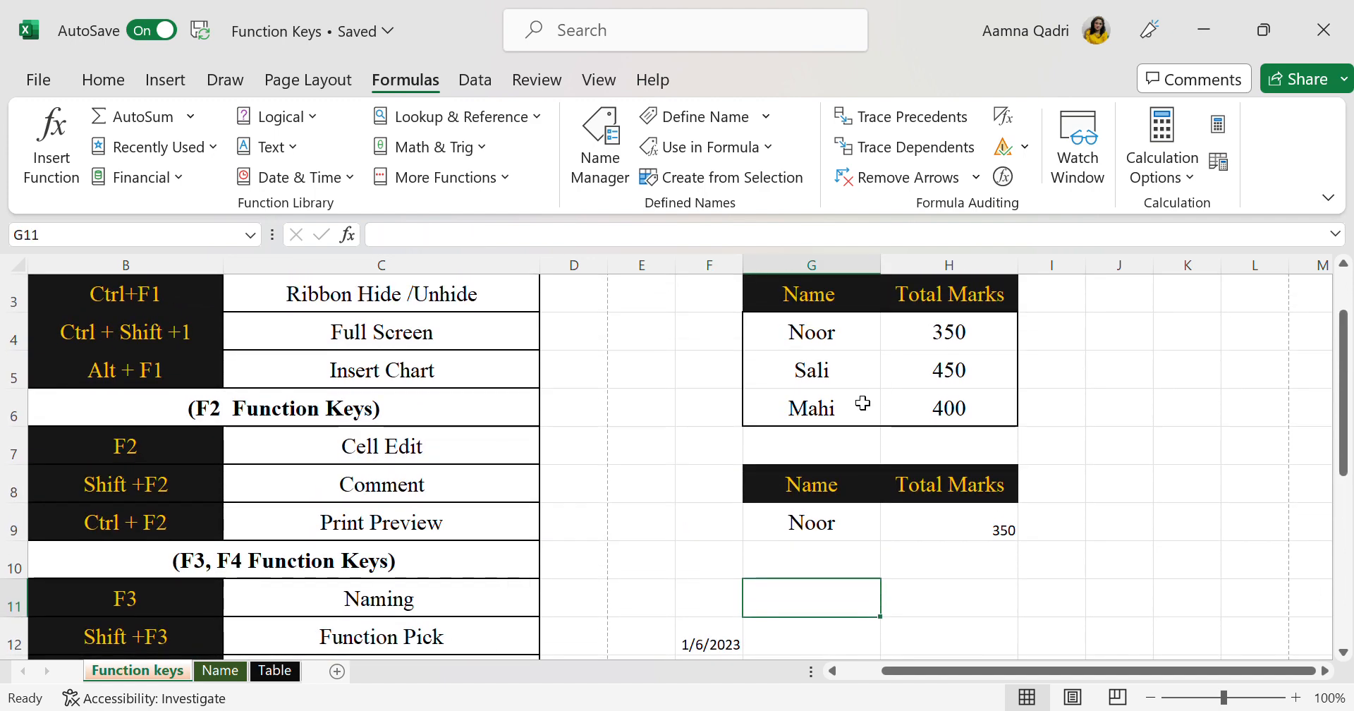
{"action": "scroll", "coordinate": [861, 396], "scroll_direction": "up", "scroll_amount": 1}
{"action": "left_click", "coordinate": [874, 368]}
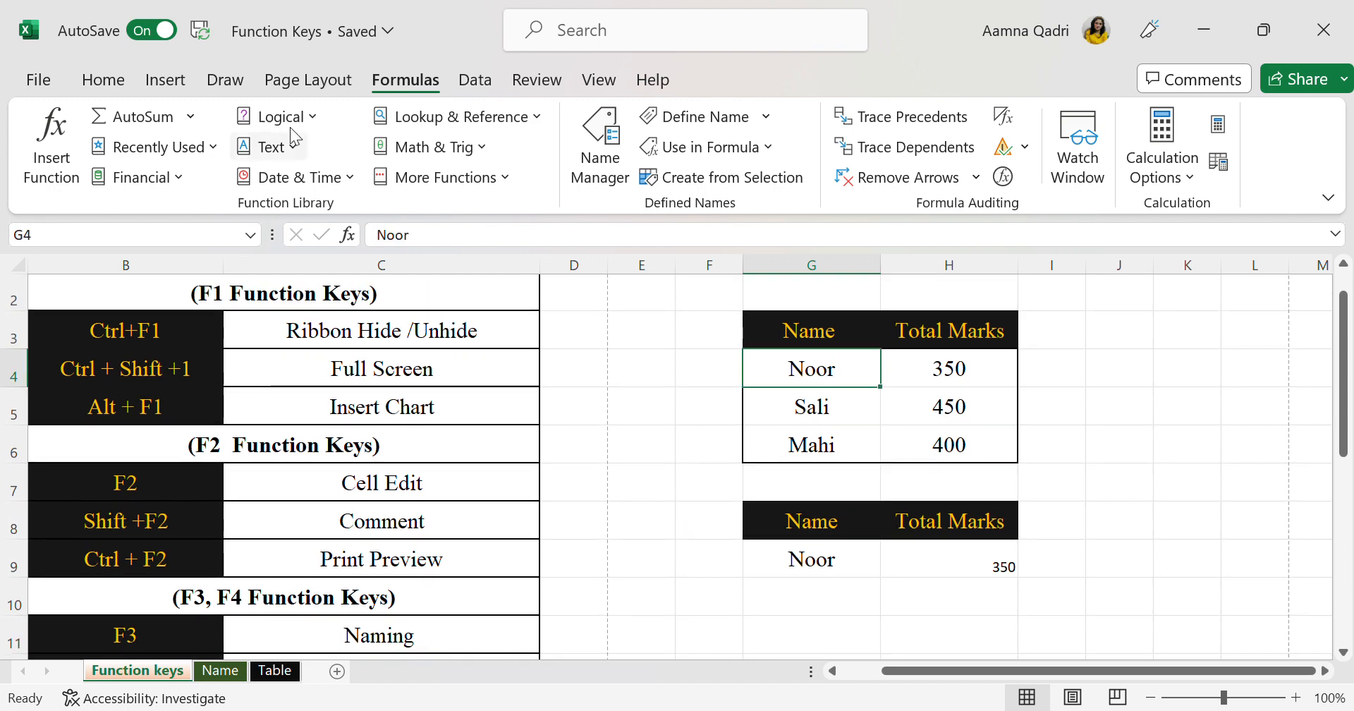
{"action": "left_click", "coordinate": [103, 79]}
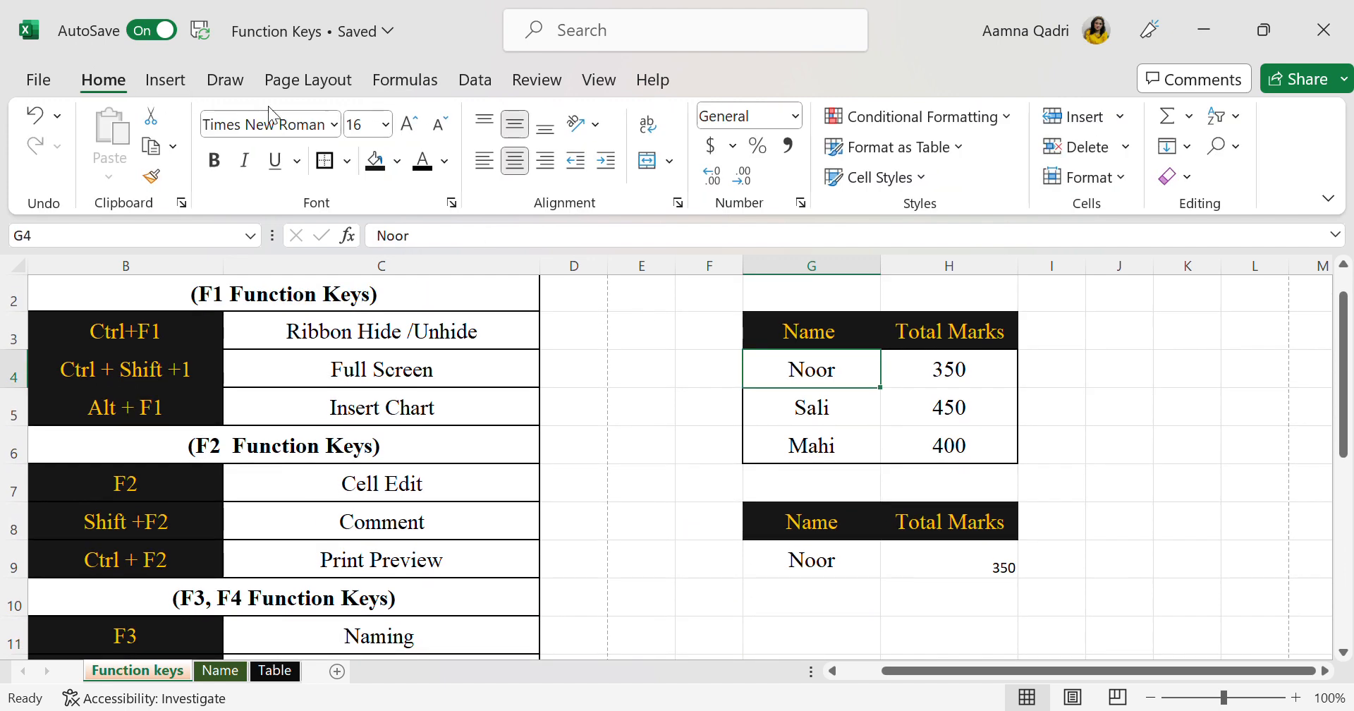
{"action": "left_click", "coordinate": [443, 167]}
{"action": "left_click", "coordinate": [426, 416]}
{"action": "left_click", "coordinate": [1085, 490]}
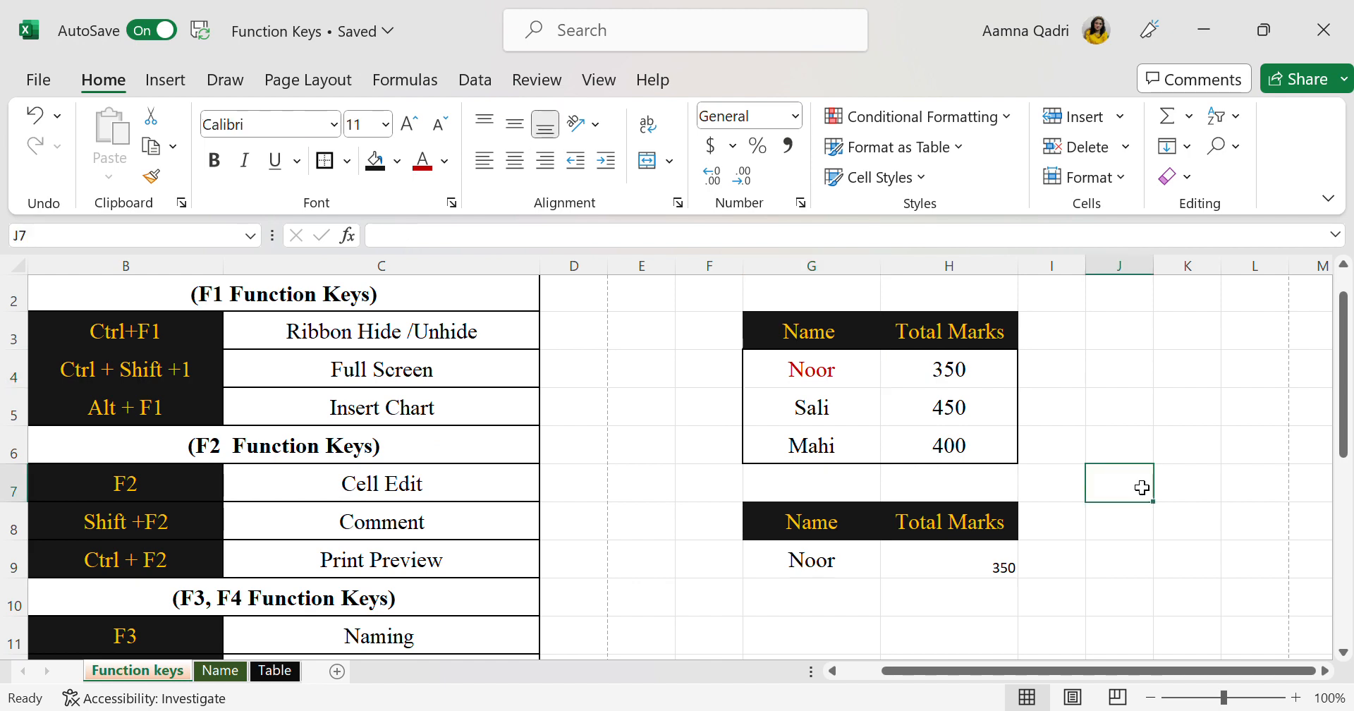
Clear the DATE formula from cell F12
{"action": "scroll", "coordinate": [1048, 468], "scroll_direction": "down", "scroll_amount": 1}
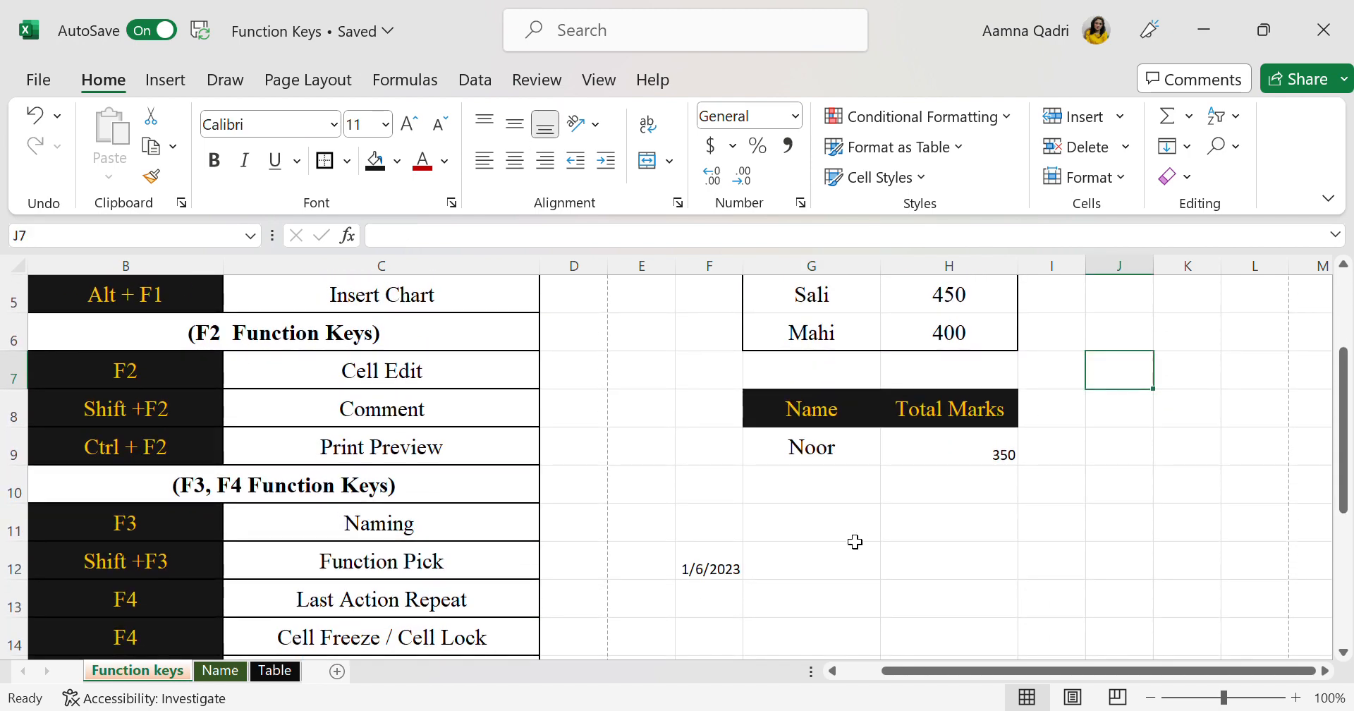
{"action": "left_click", "coordinate": [857, 564]}
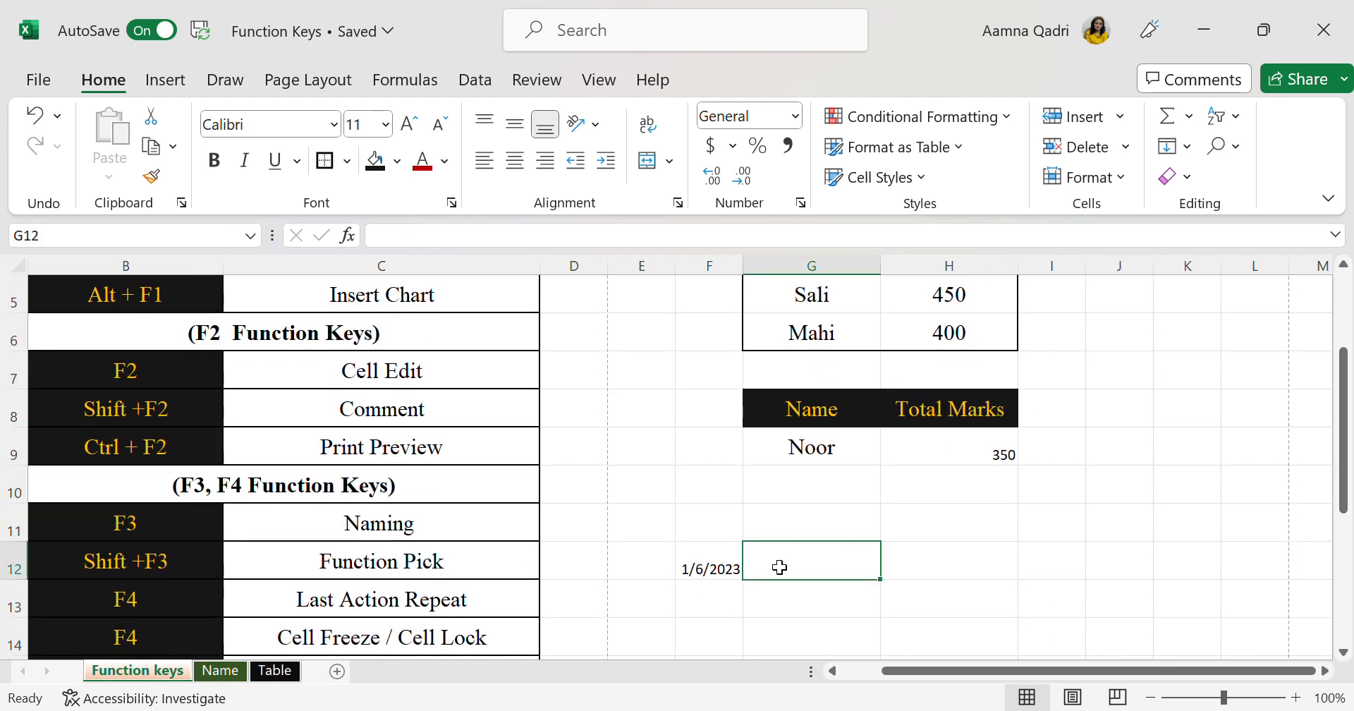
{"action": "left_click", "coordinate": [724, 568]}
{"action": "key", "text": "Delete"}
Enter the headers Name and Total Marks in cells G12 and H12
{"action": "left_click", "coordinate": [823, 568]}
{"action": "type", "text": "Name"}
{"action": "key", "text": "Tab"}
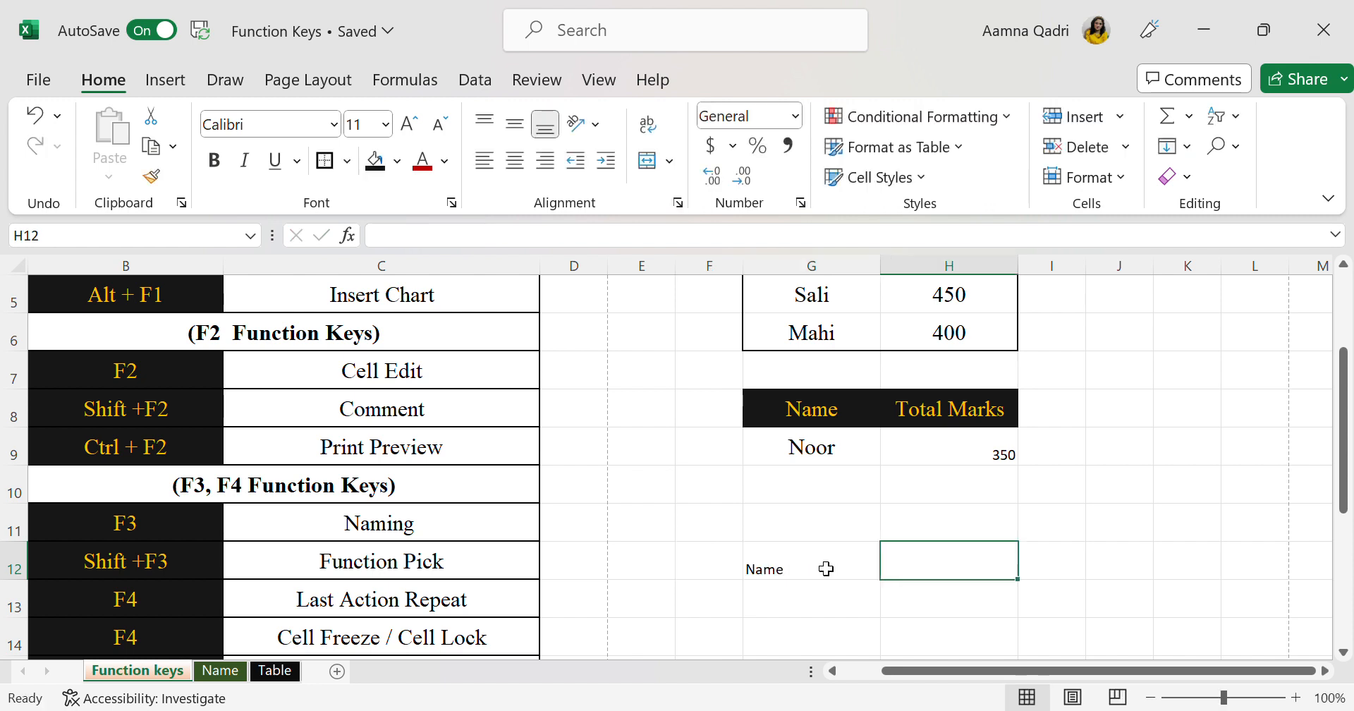
{"action": "type", "text": "Ta"}
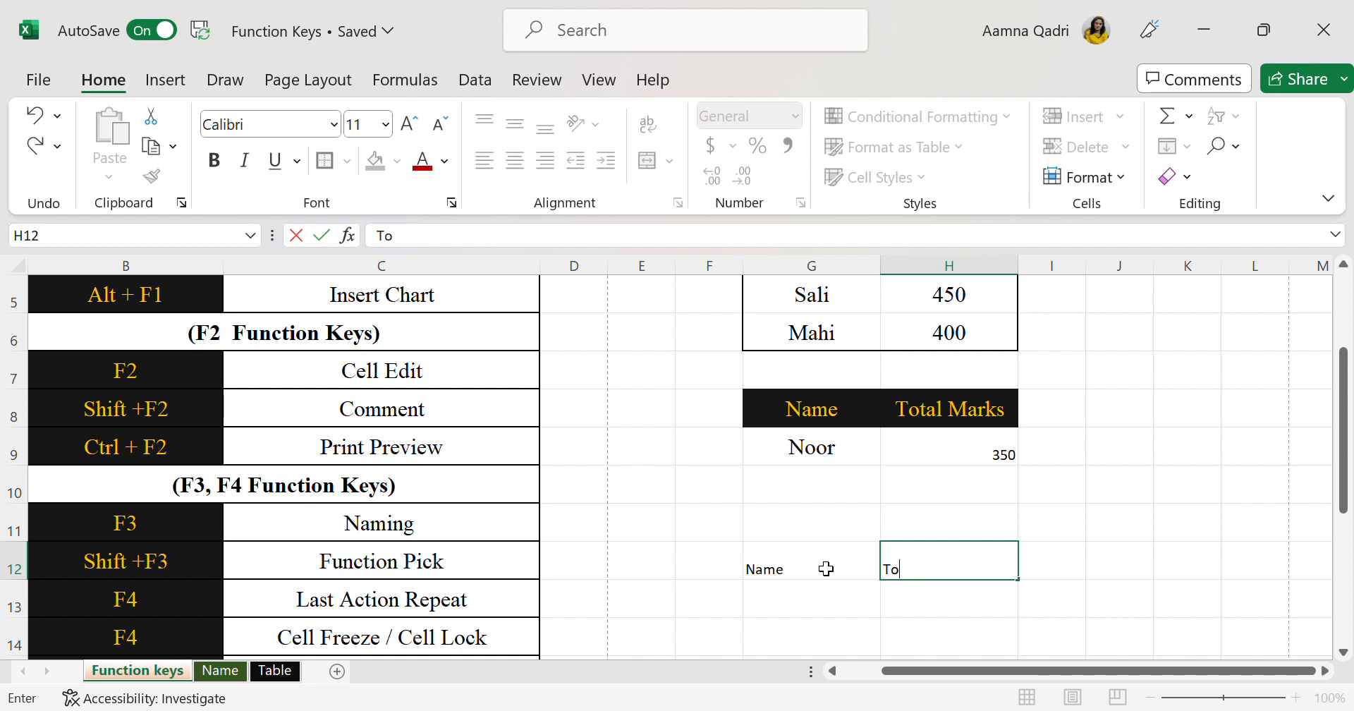
{"action": "type", "text": "tal Marks"}
{"action": "key", "text": "Return"}
Fill row 13 under the new headers with a student's name in G13 and 450 in H13
{"action": "scroll", "coordinate": [841, 405], "scroll_direction": "up", "scroll_amount": 2}
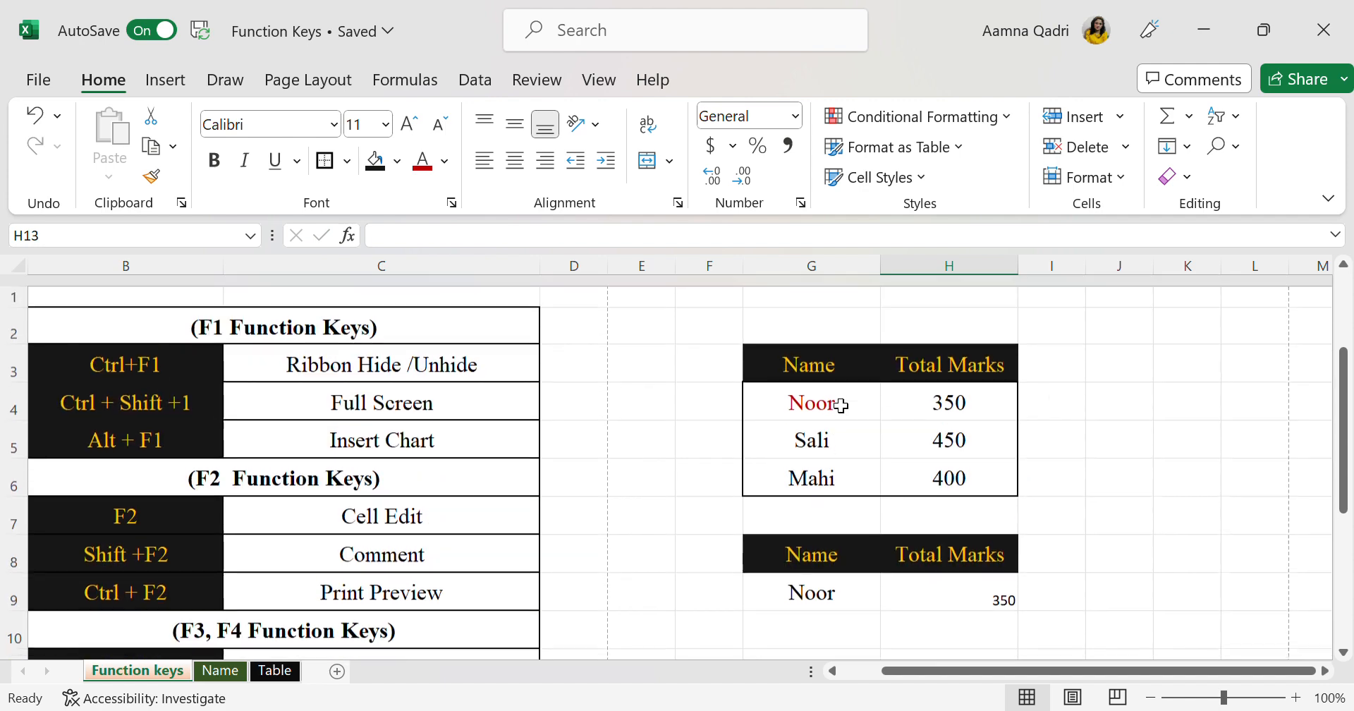
{"action": "scroll", "coordinate": [841, 405], "scroll_direction": "down", "scroll_amount": 1}
{"action": "scroll", "coordinate": [839, 404], "scroll_direction": "down", "scroll_amount": 3}
{"action": "scroll", "coordinate": [840, 404], "scroll_direction": "left", "scroll_amount": 1}
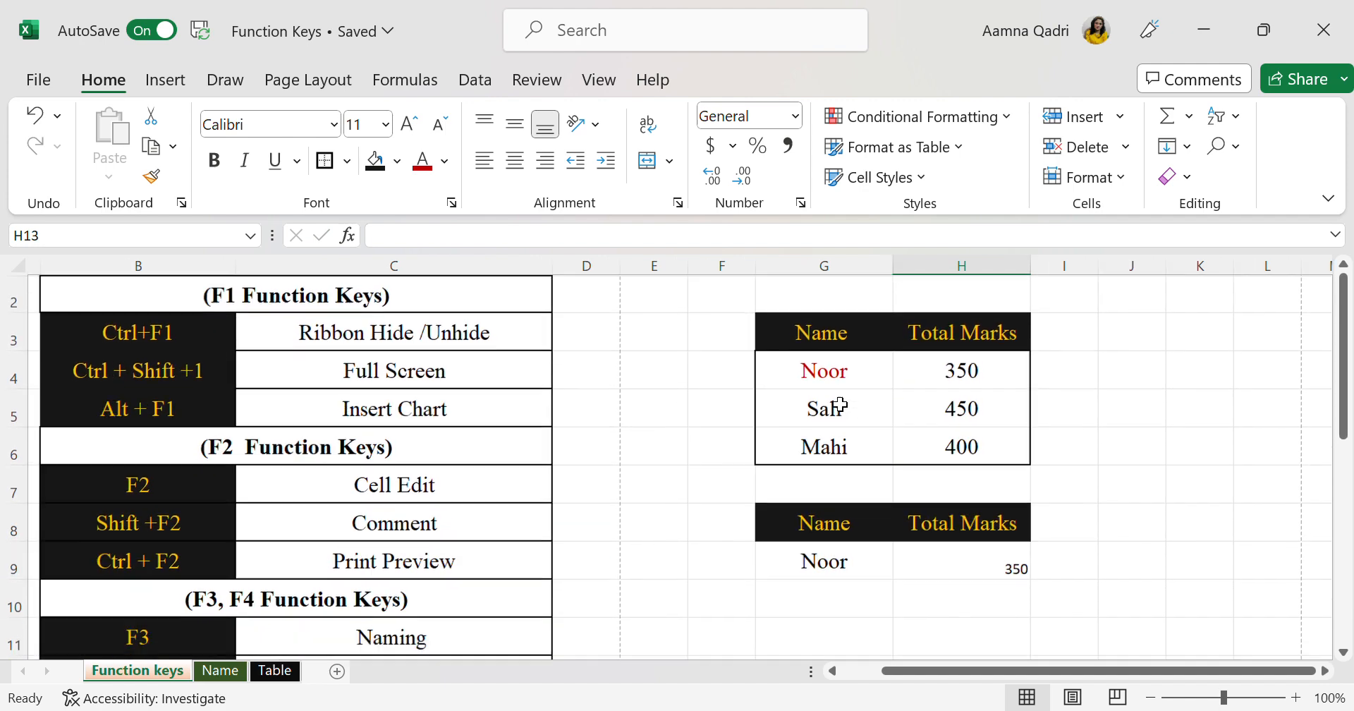
{"action": "scroll", "coordinate": [839, 404], "scroll_direction": "down", "scroll_amount": 2}
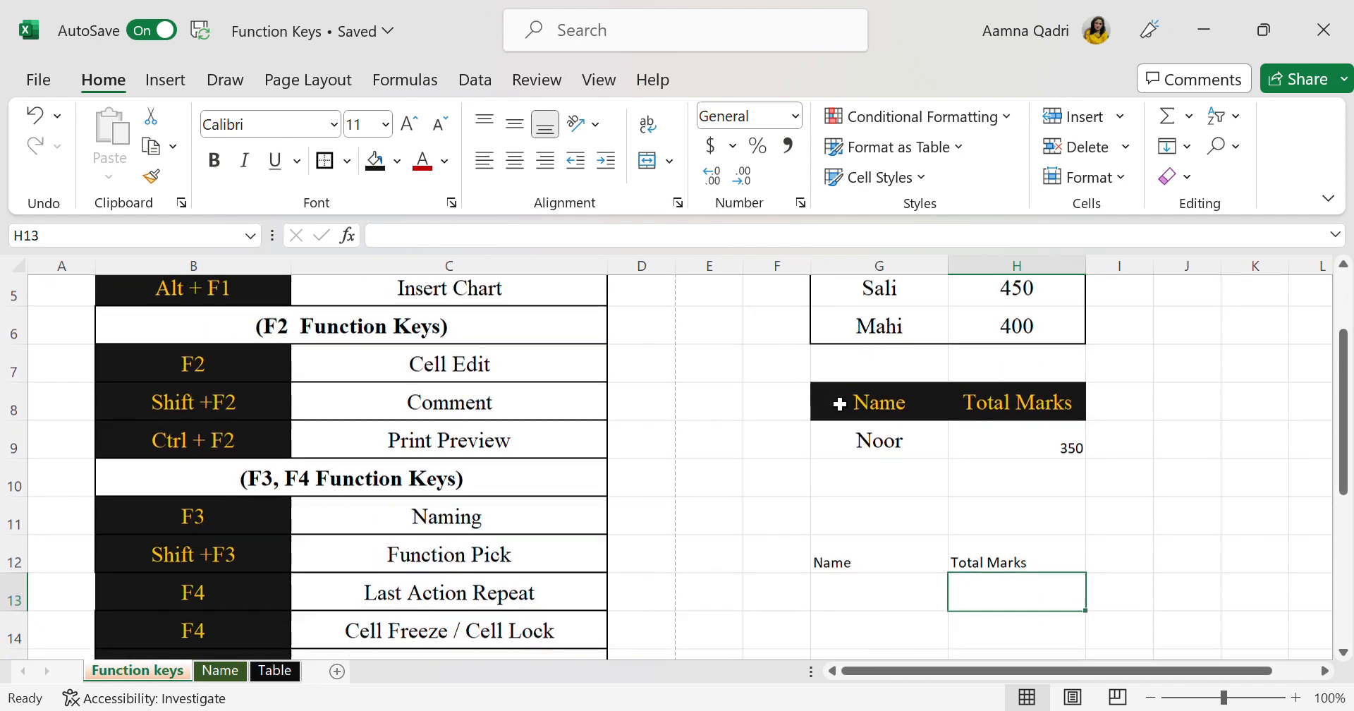
{"action": "left_click", "coordinate": [946, 563]}
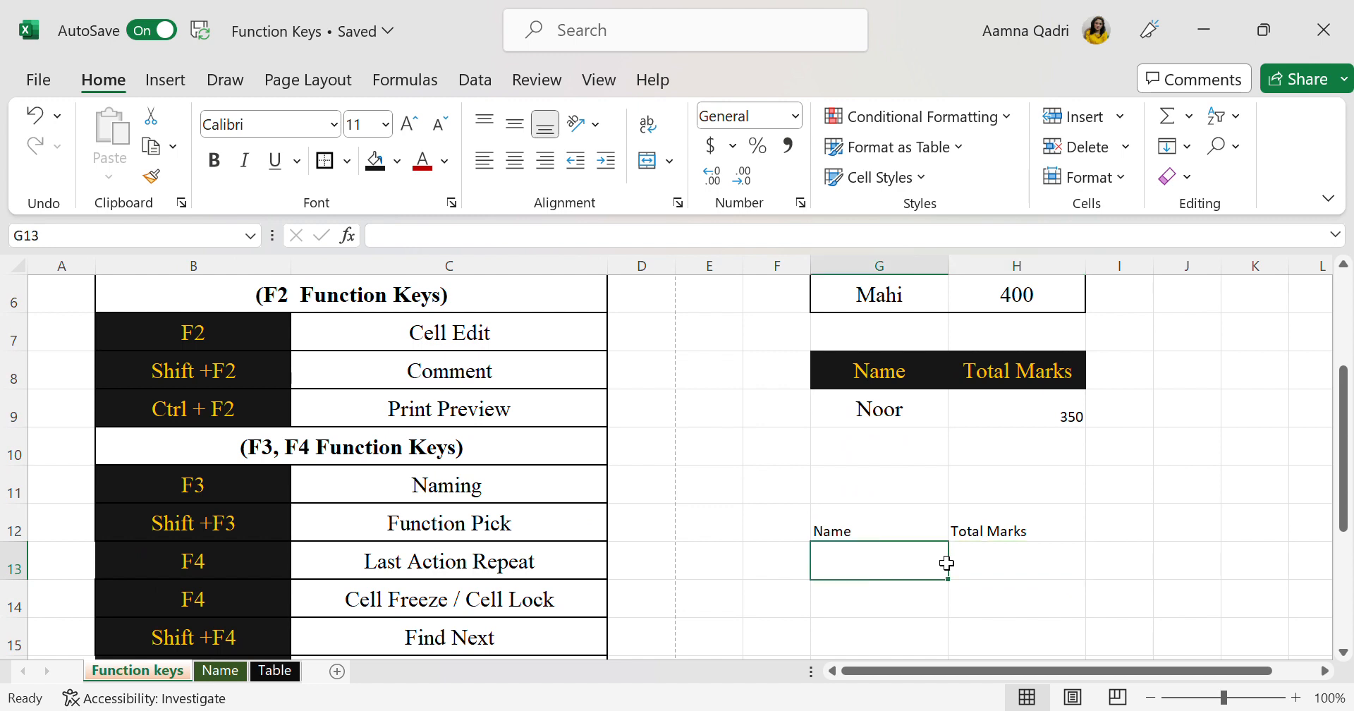
{"action": "type", "text": "Paya"}
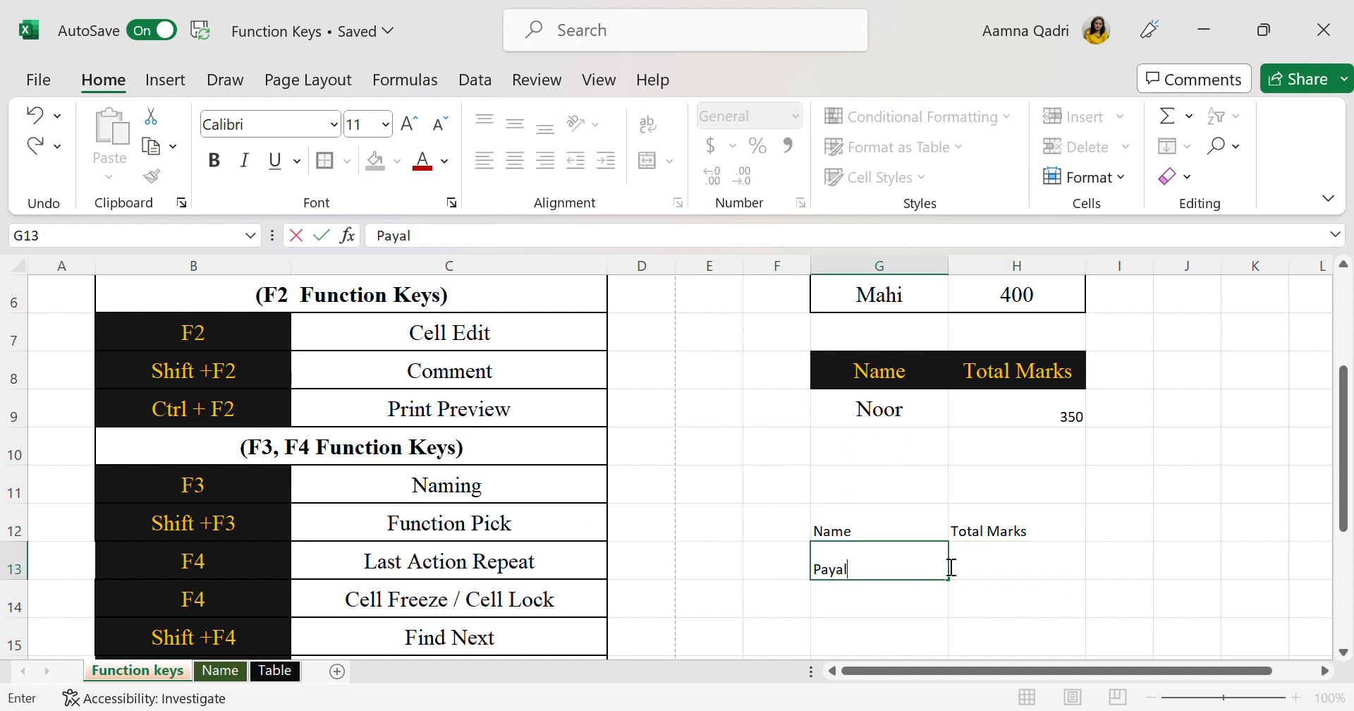
{"action": "type", "text": "l"}
{"action": "key", "text": "Tab"}
{"action": "type", "text": "$"}
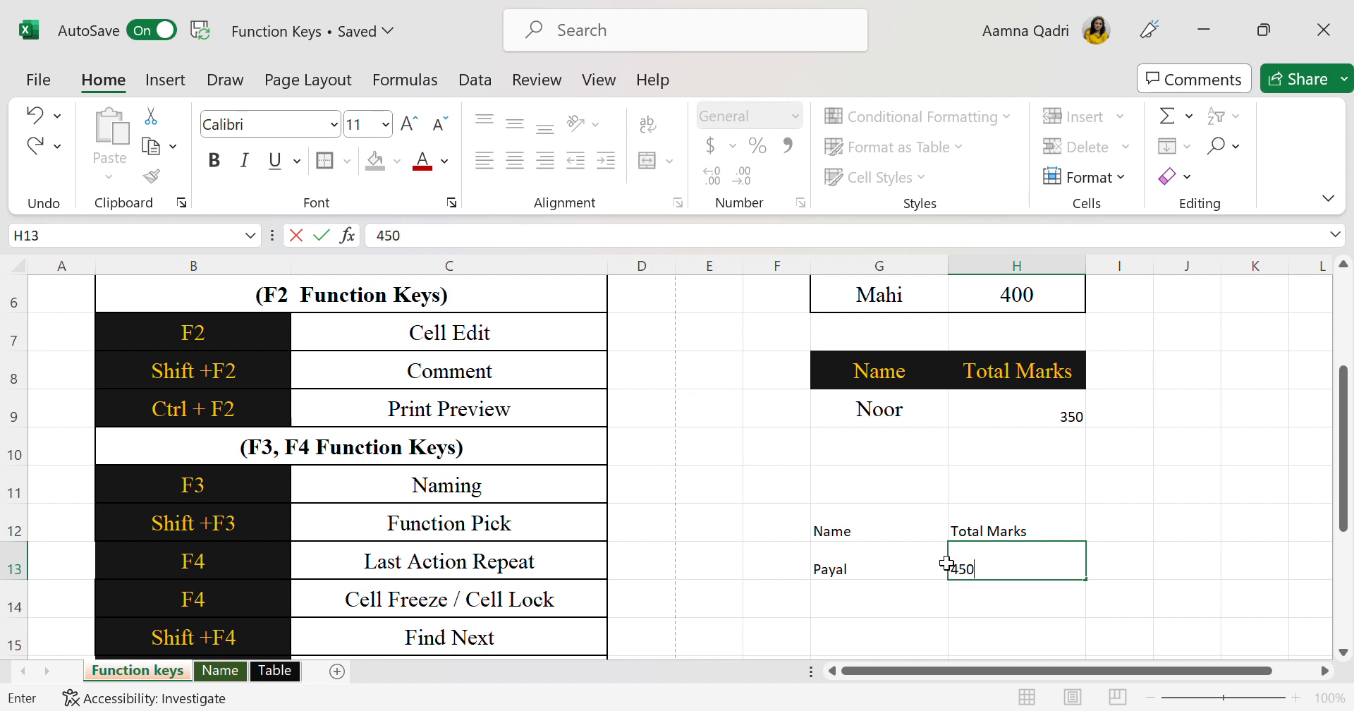
{"action": "left_click", "coordinate": [990, 604]}
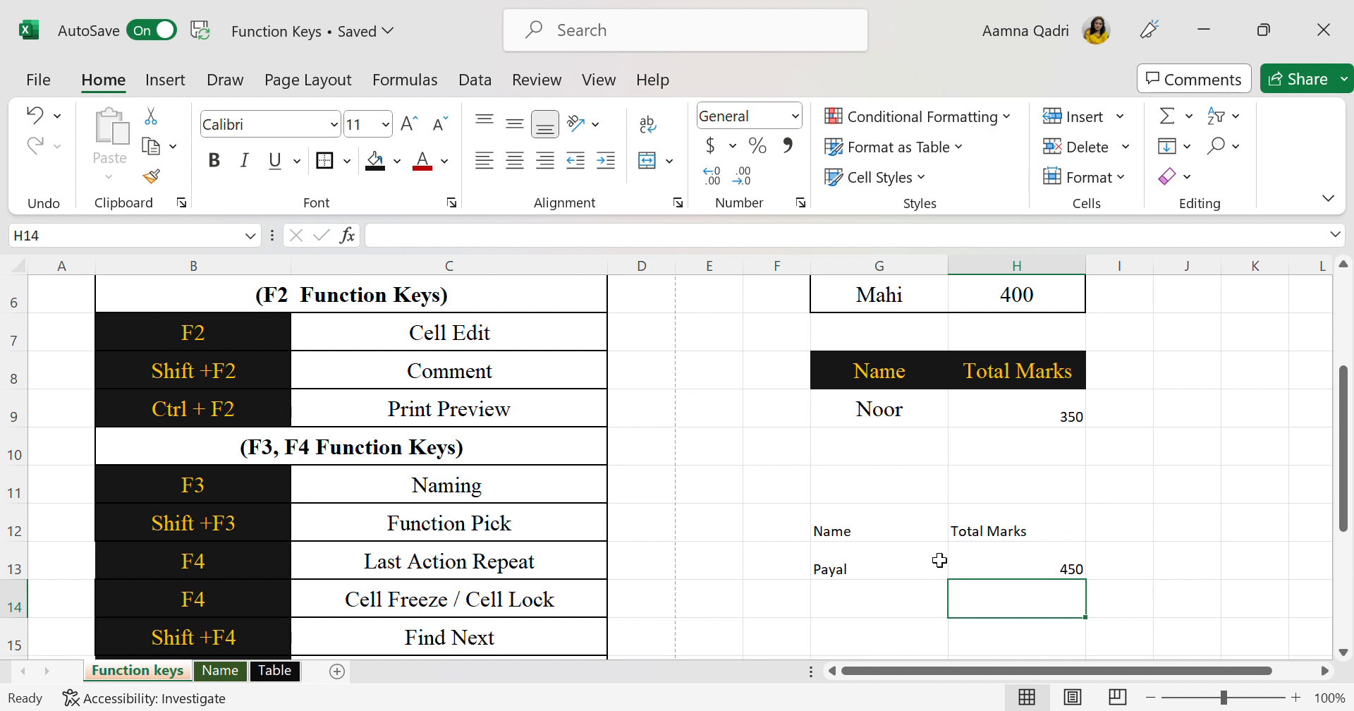
Replace the student's name in G13 with the name of the last student in the marks table
{"action": "scroll", "coordinate": [927, 560], "scroll_direction": "up", "scroll_amount": 1}
{"action": "scroll", "coordinate": [926, 560], "scroll_direction": "down", "scroll_amount": 1}
{"action": "left_click", "coordinate": [926, 560]}
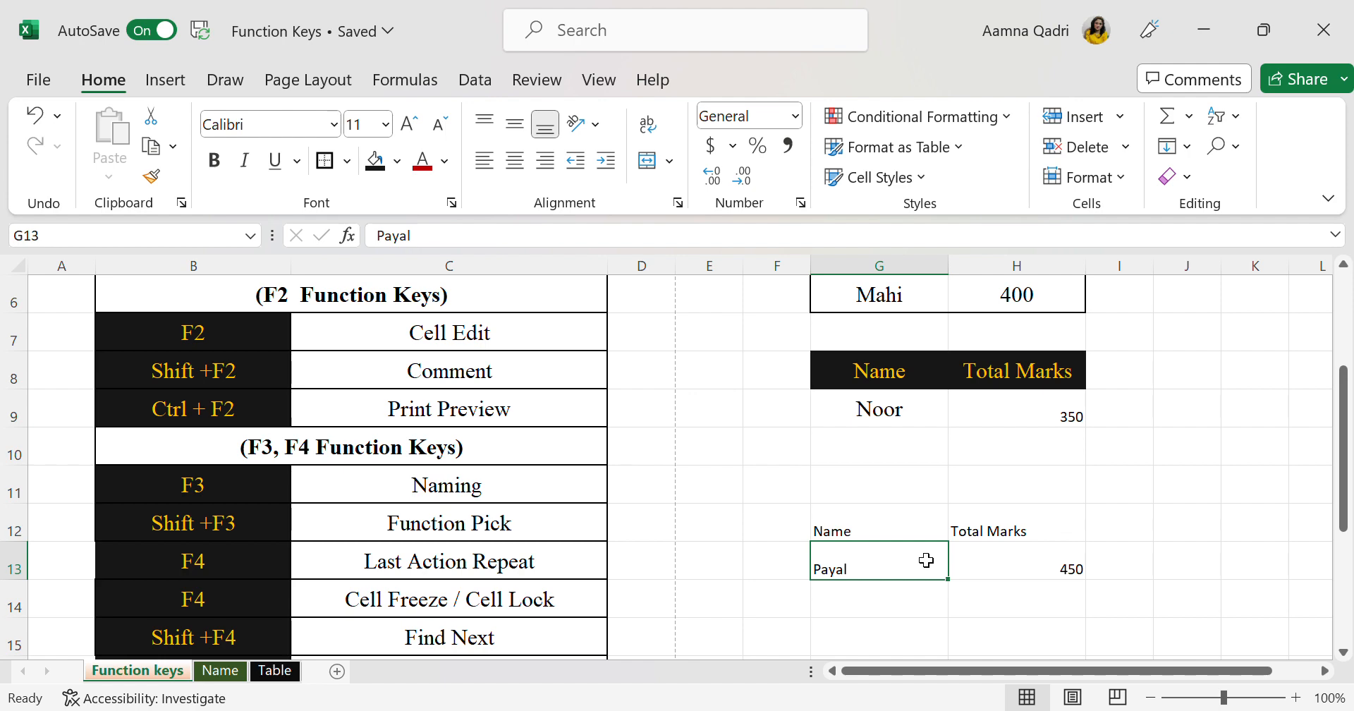
{"action": "key", "text": "Delete"}
{"action": "left_click", "coordinate": [1003, 592]}
{"action": "left_click", "coordinate": [931, 556]}
{"action": "scroll", "coordinate": [928, 559], "scroll_direction": "up", "scroll_amount": 2}
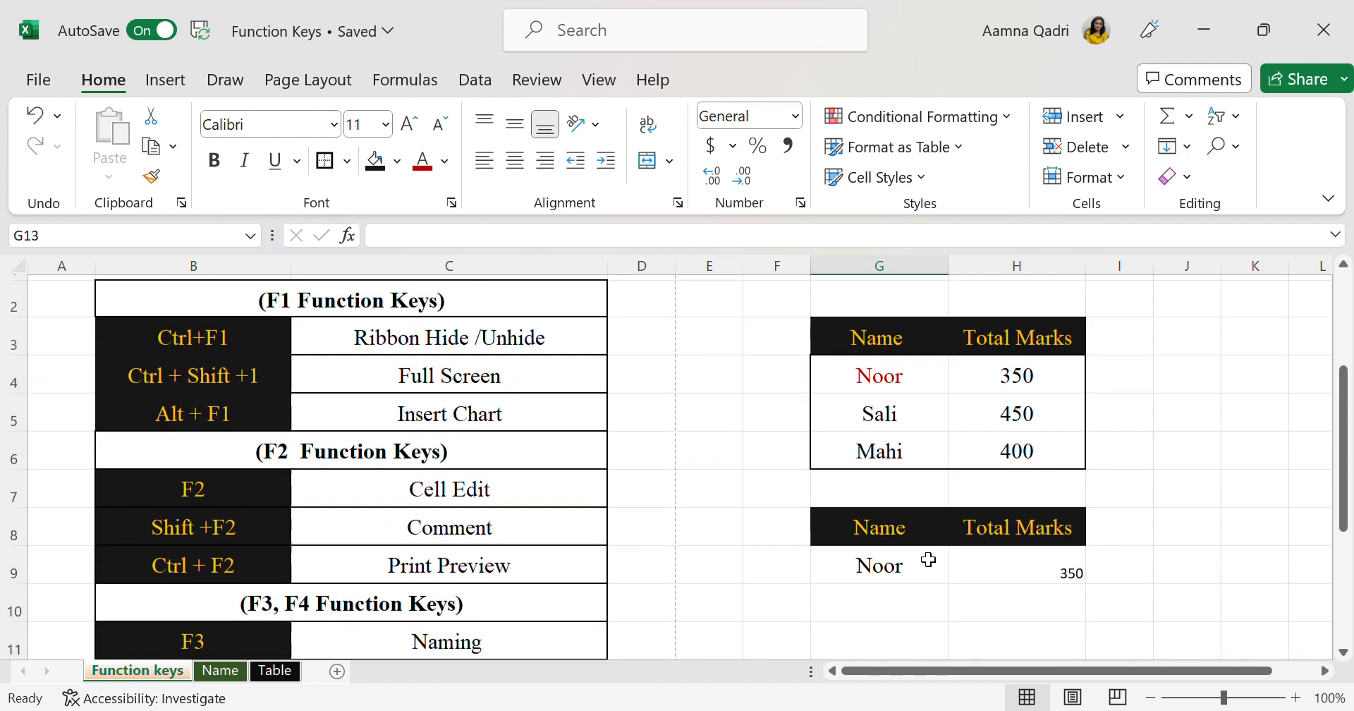
{"action": "scroll", "coordinate": [927, 559], "scroll_direction": "down", "scroll_amount": 1}
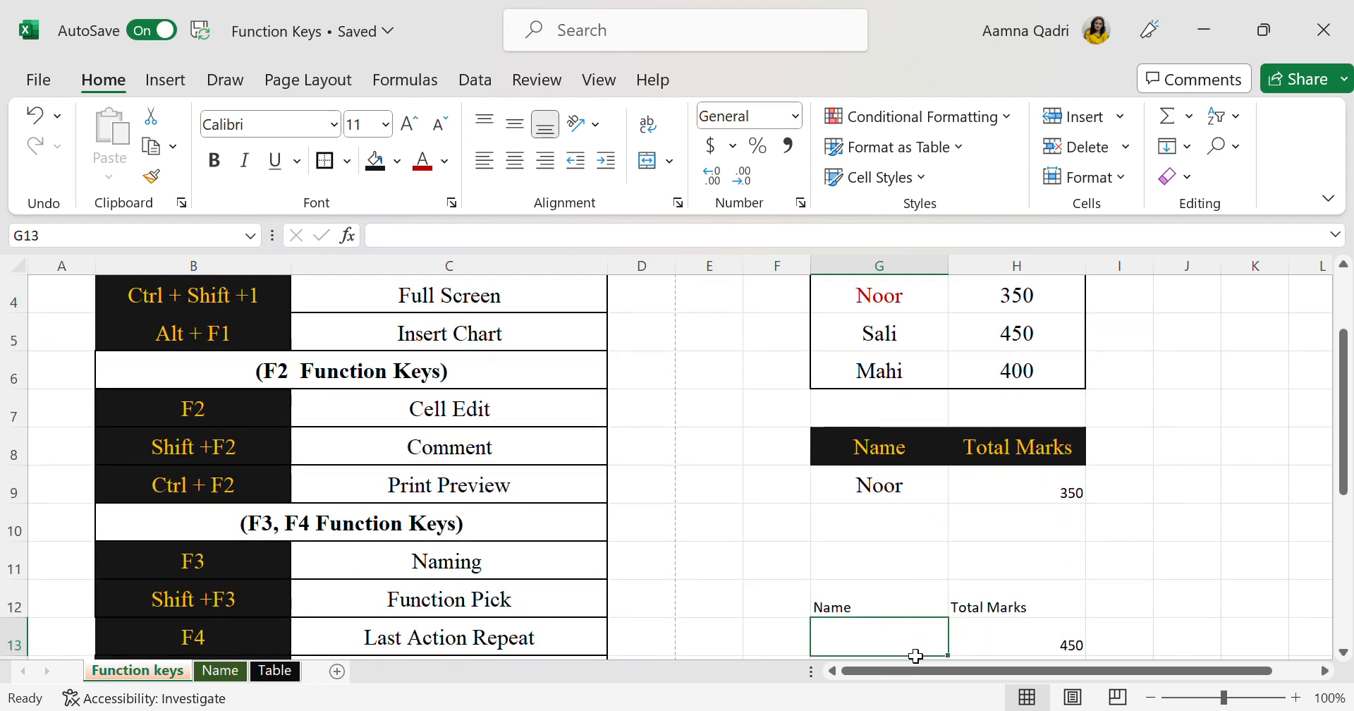
{"action": "scroll", "coordinate": [916, 656], "scroll_direction": "down", "scroll_amount": 1}
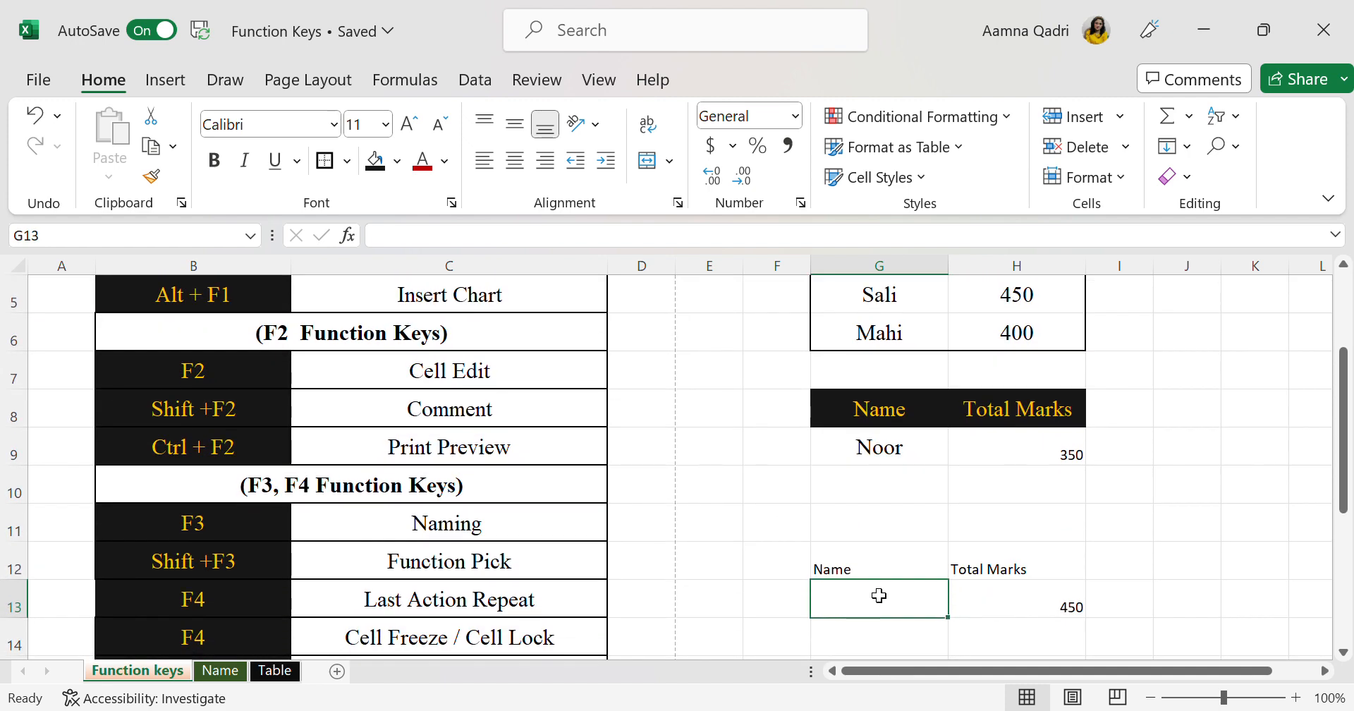
{"action": "type", "text": "Mahi"}
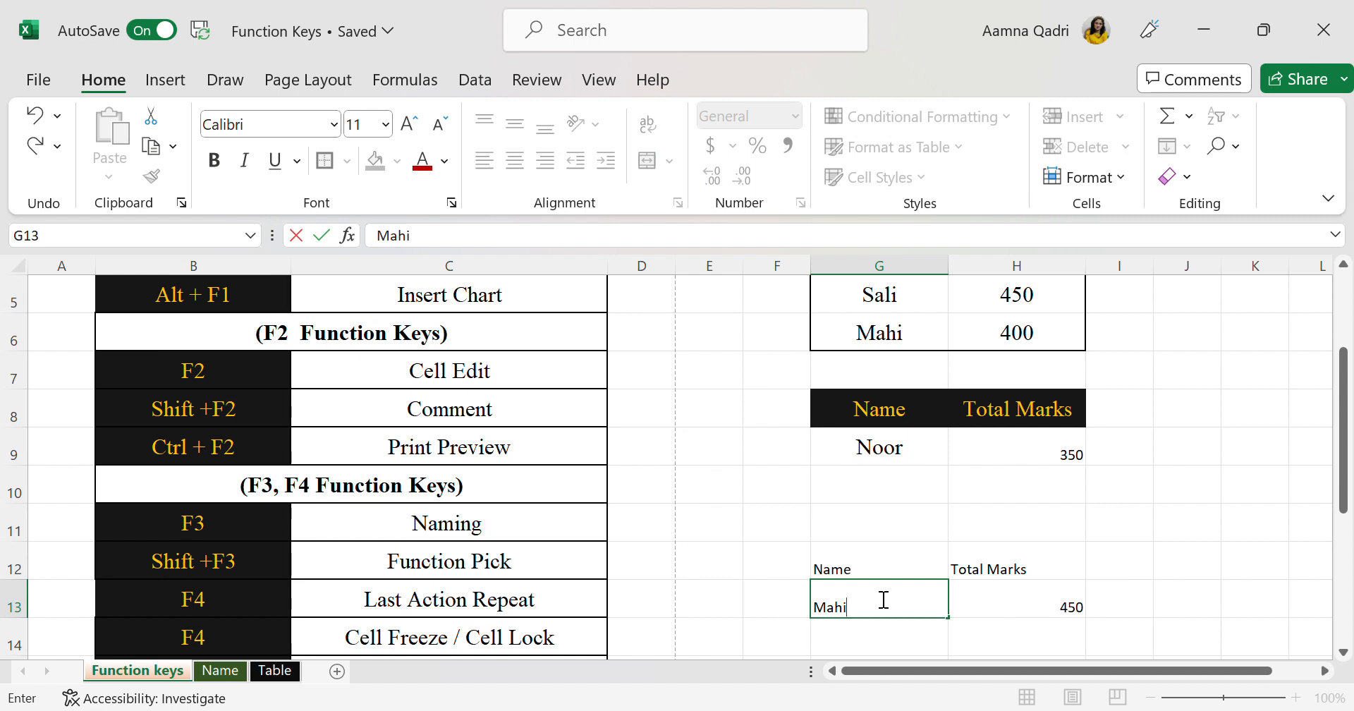
{"action": "left_click", "coordinate": [971, 633]}
Clear the student's name from G13 and the marks from H13
{"action": "left_click", "coordinate": [877, 596]}
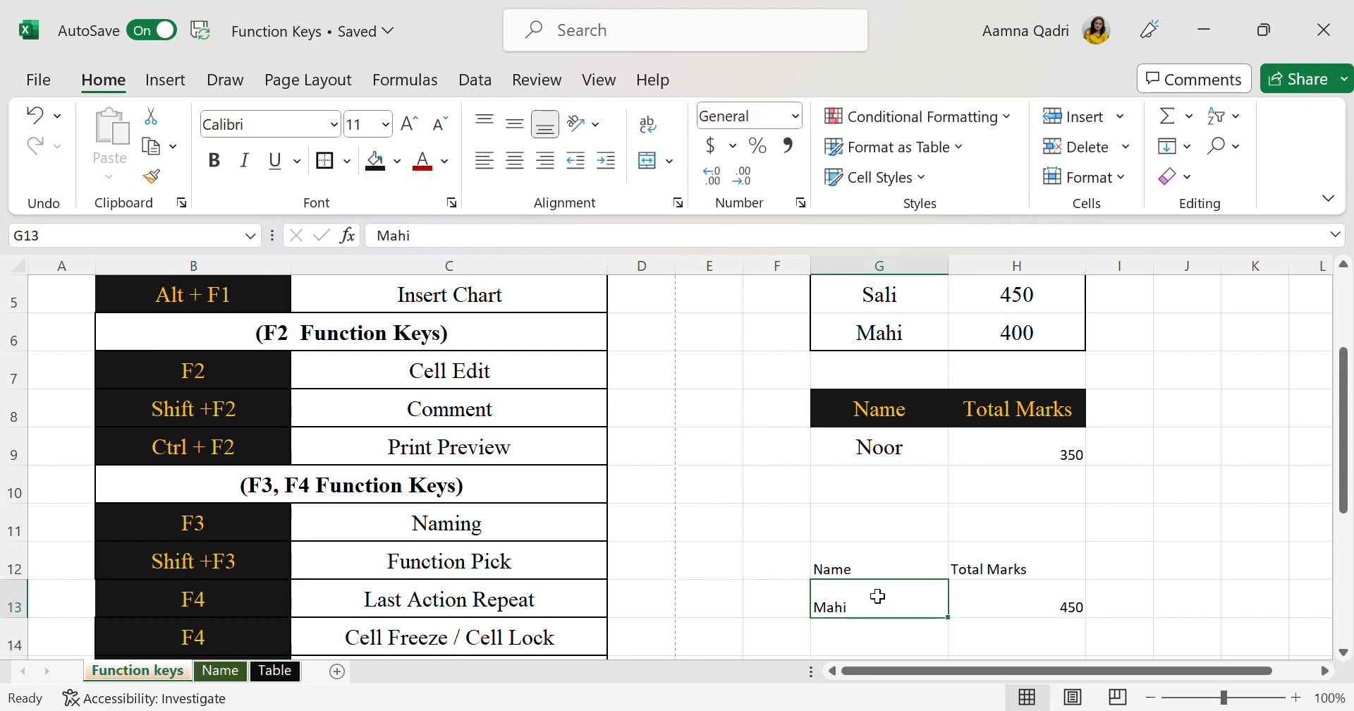
{"action": "key", "text": "Delete"}
{"action": "scroll", "coordinate": [877, 595], "scroll_direction": "up", "scroll_amount": 2}
{"action": "scroll", "coordinate": [877, 595], "scroll_direction": "down", "scroll_amount": 2}
{"action": "left_click", "coordinate": [877, 595]}
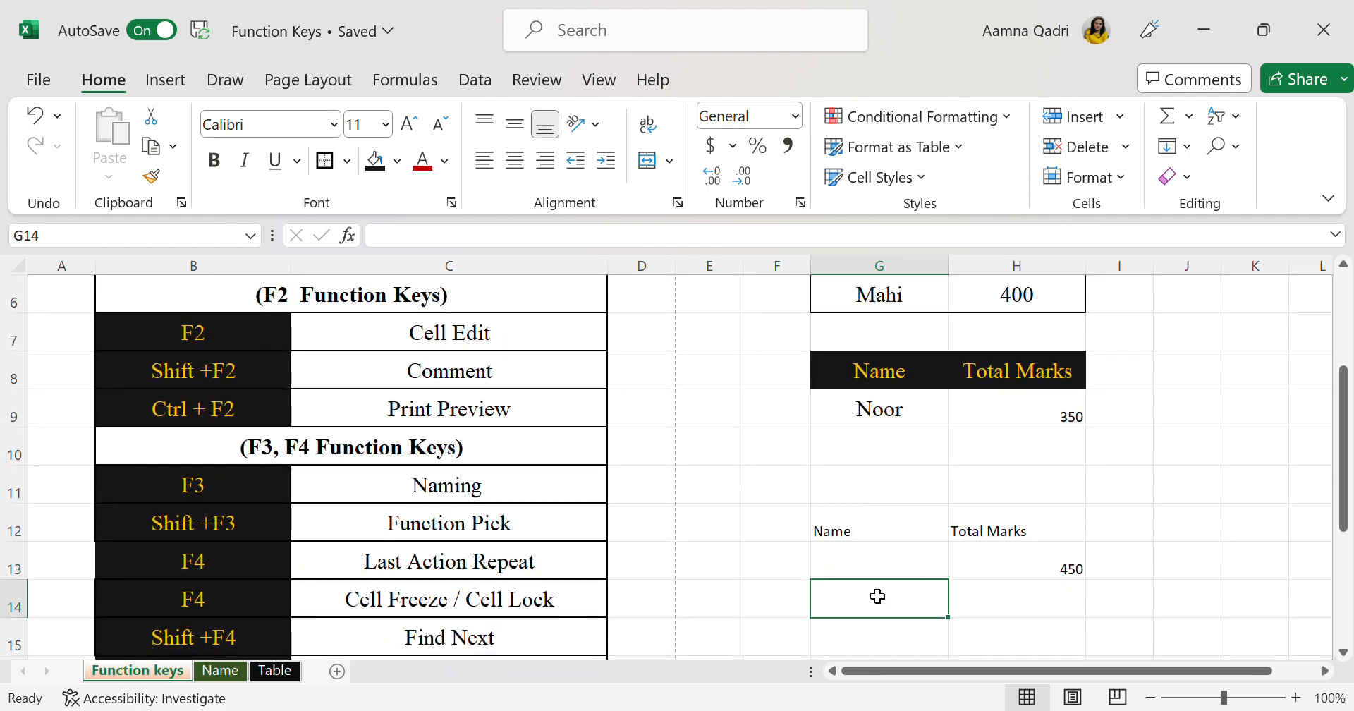
{"action": "left_click", "coordinate": [1046, 554]}
{"action": "key", "text": "Delete"}
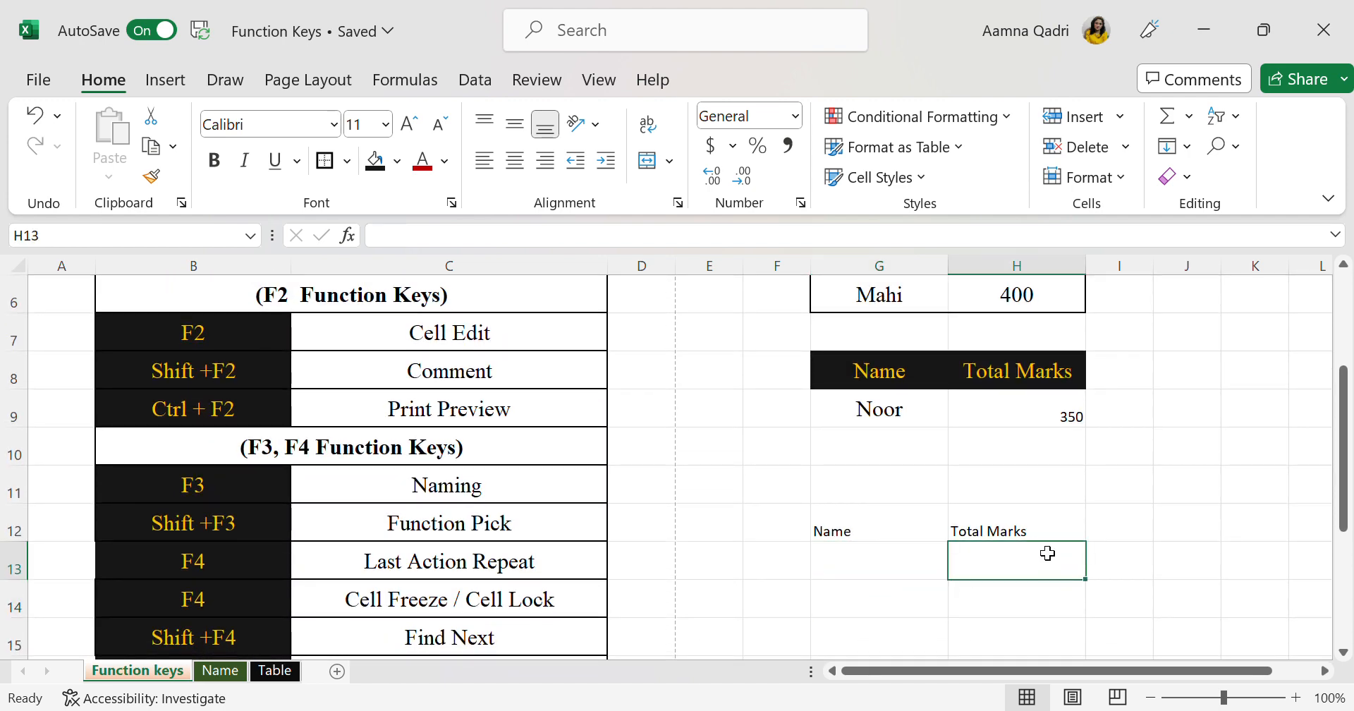
Repeat the last action, the dark red font colour, on the student name in cell G6
{"action": "left_click", "coordinate": [943, 575]}
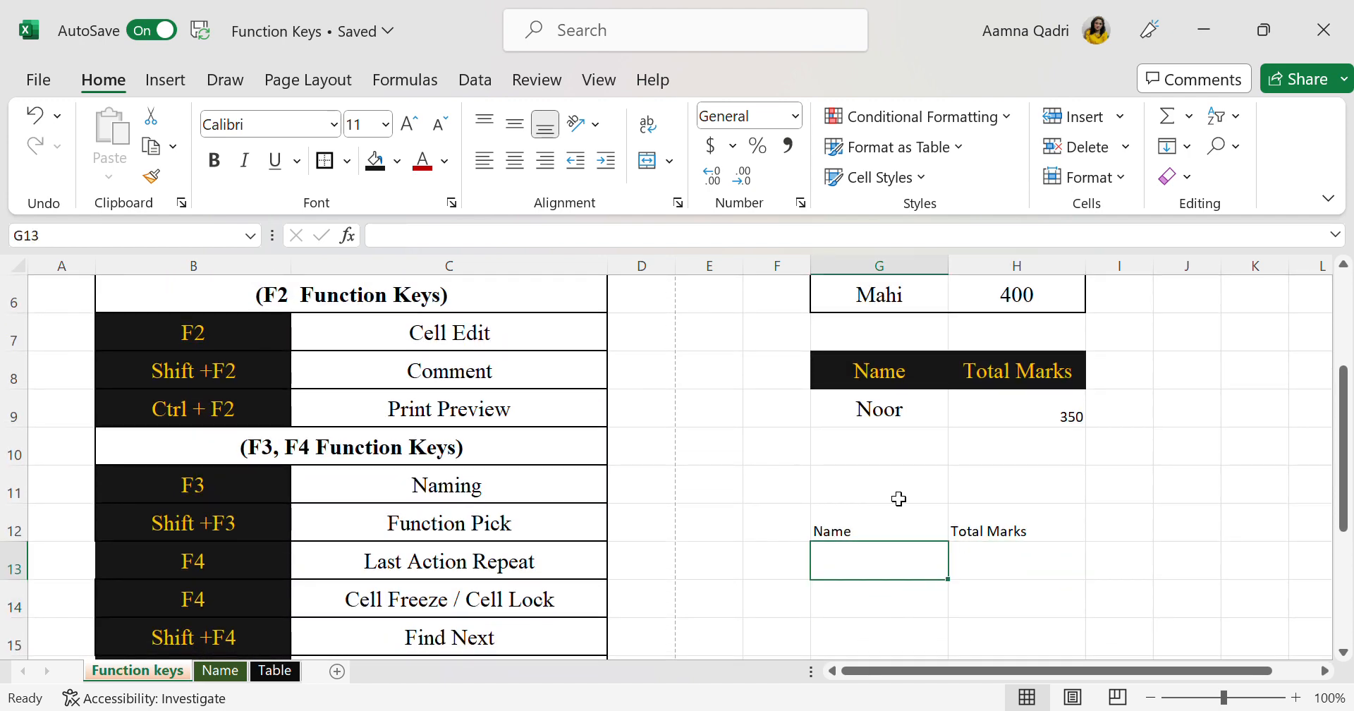
{"action": "scroll", "coordinate": [874, 433], "scroll_direction": "up", "scroll_amount": 2}
{"action": "scroll", "coordinate": [873, 432], "scroll_direction": "up", "scroll_amount": 1}
{"action": "left_click", "coordinate": [891, 386]}
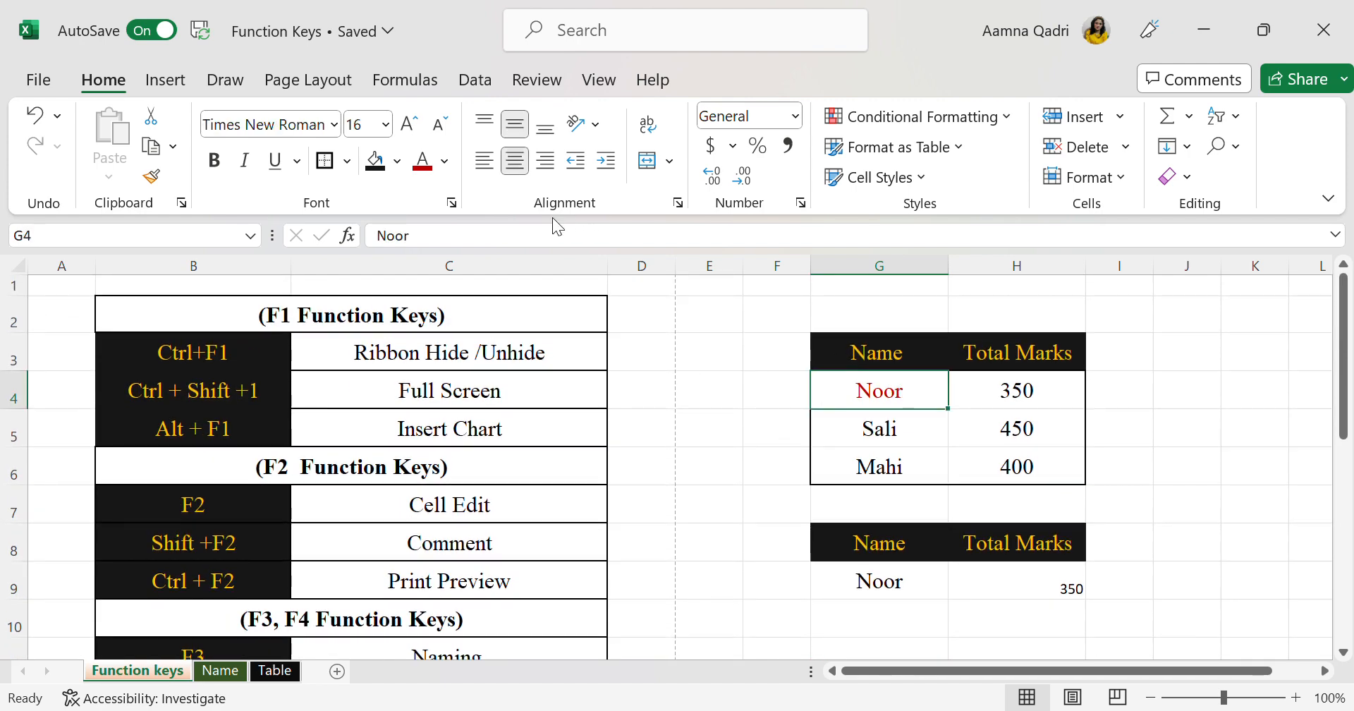
{"action": "left_click", "coordinate": [921, 475]}
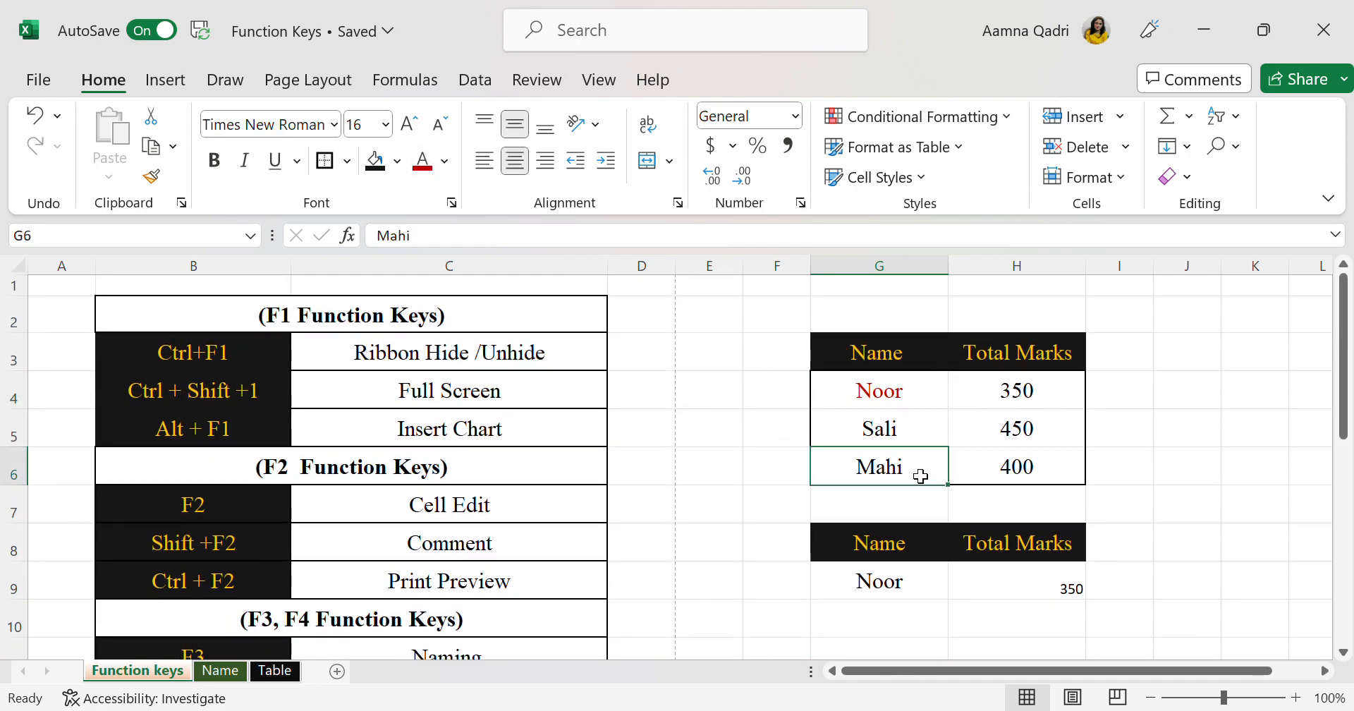
{"action": "key", "text": "F4"}
Delete the extra Name and Total Marks headers from G12:H12
{"action": "scroll", "coordinate": [921, 476], "scroll_direction": "down", "scroll_amount": 2}
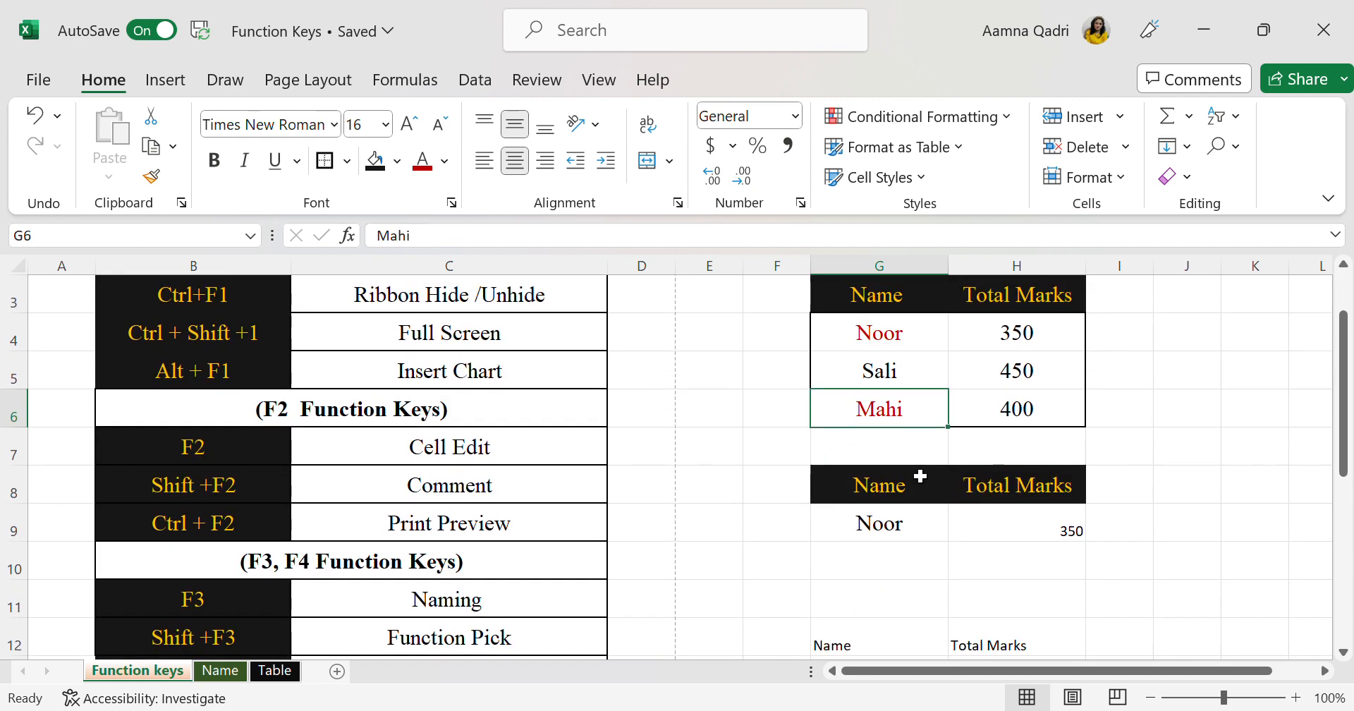
{"action": "scroll", "coordinate": [1027, 623], "scroll_direction": "down", "scroll_amount": 1}
{"action": "left_click_drag", "start_coordinate": [916, 603], "coordinate": [1004, 604]}
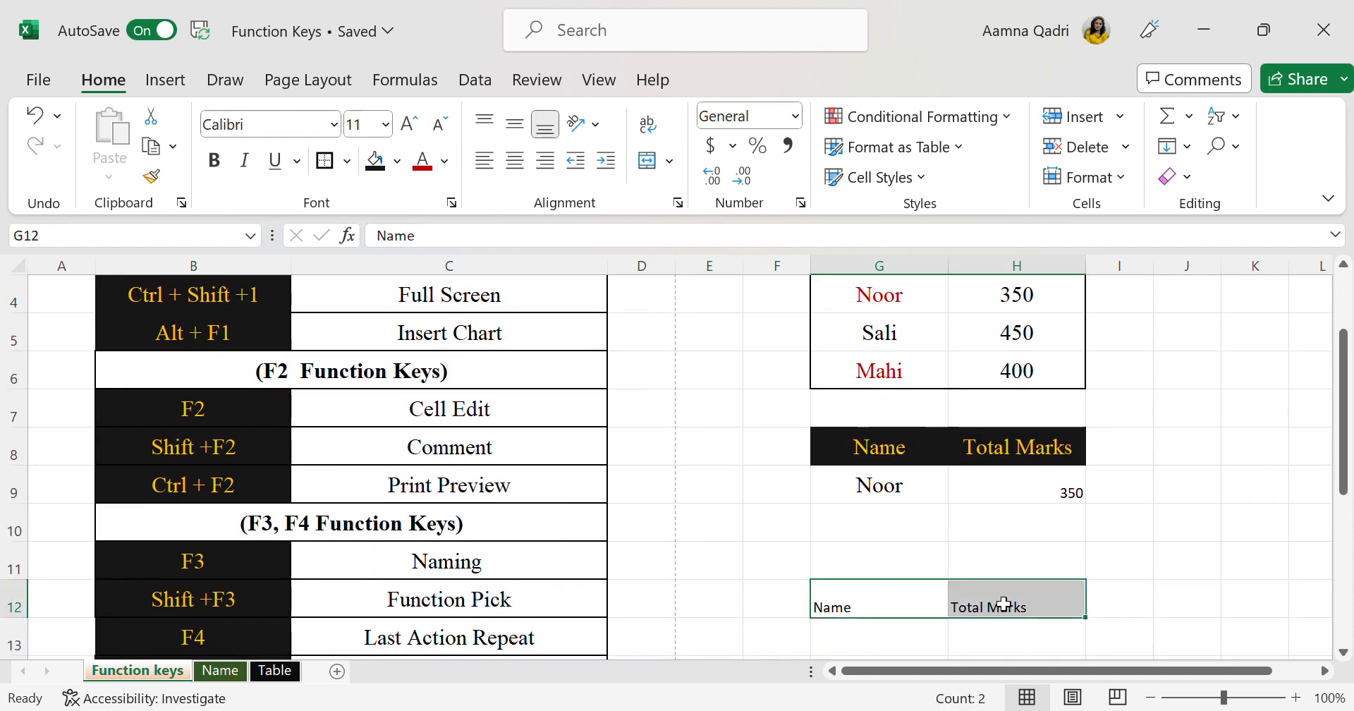
{"action": "key", "text": "Delete"}
{"action": "left_click", "coordinate": [1301, 617]}
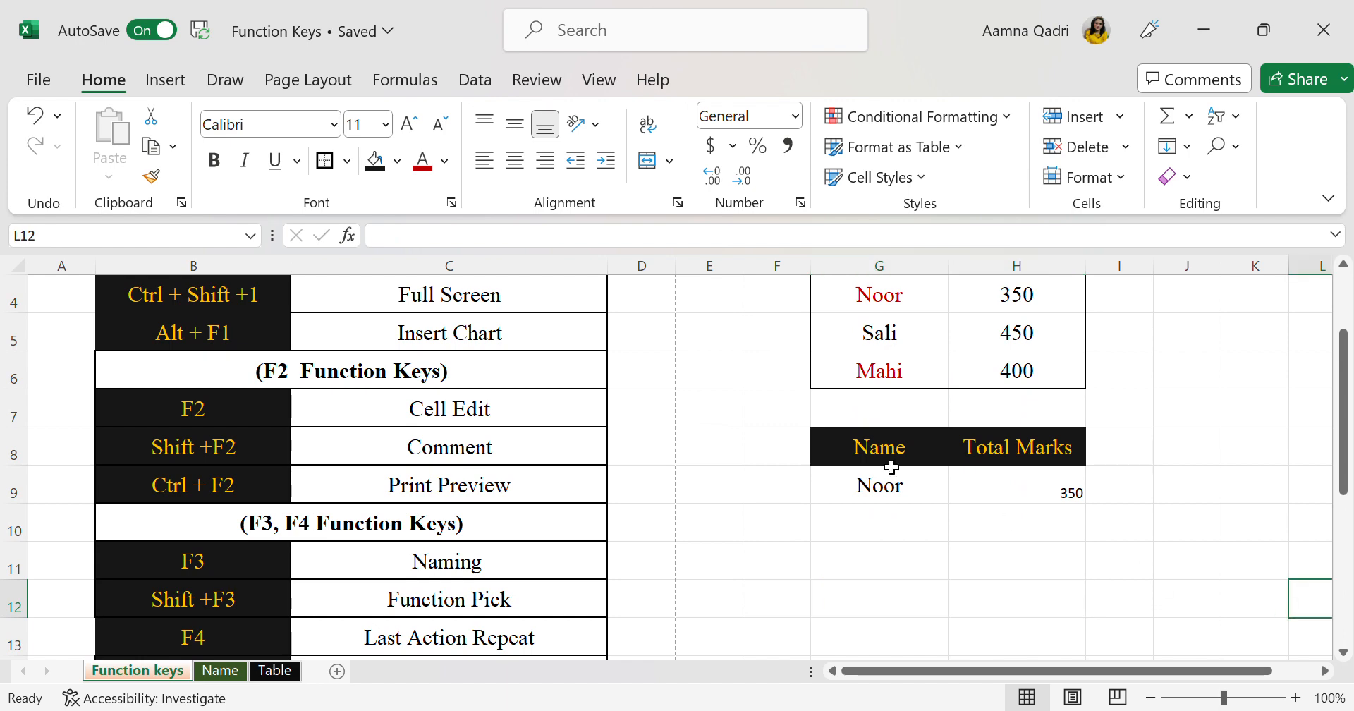
Apply the dark red font colour and a blue fill to the student name in G5 of the marks table
{"action": "scroll", "coordinate": [891, 466], "scroll_direction": "up", "scroll_amount": 3}
{"action": "left_click", "coordinate": [1004, 425]}
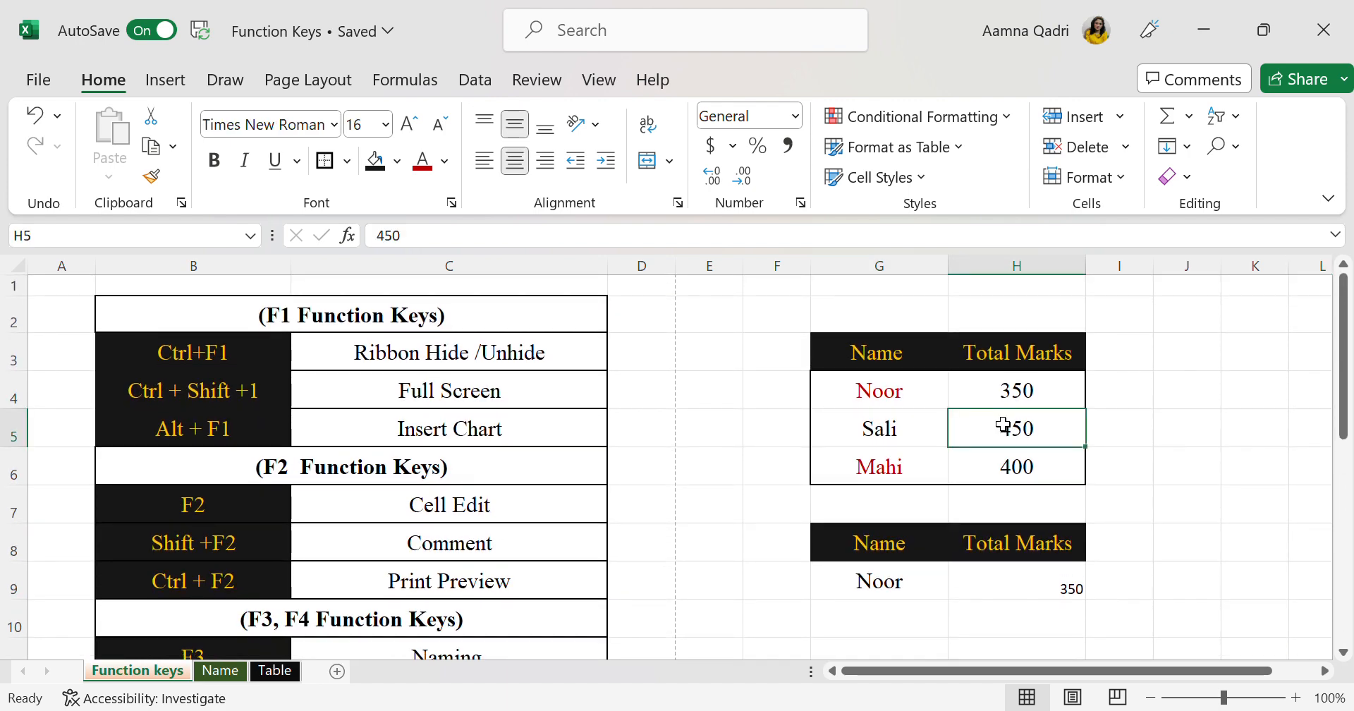
{"action": "left_click", "coordinate": [891, 463]}
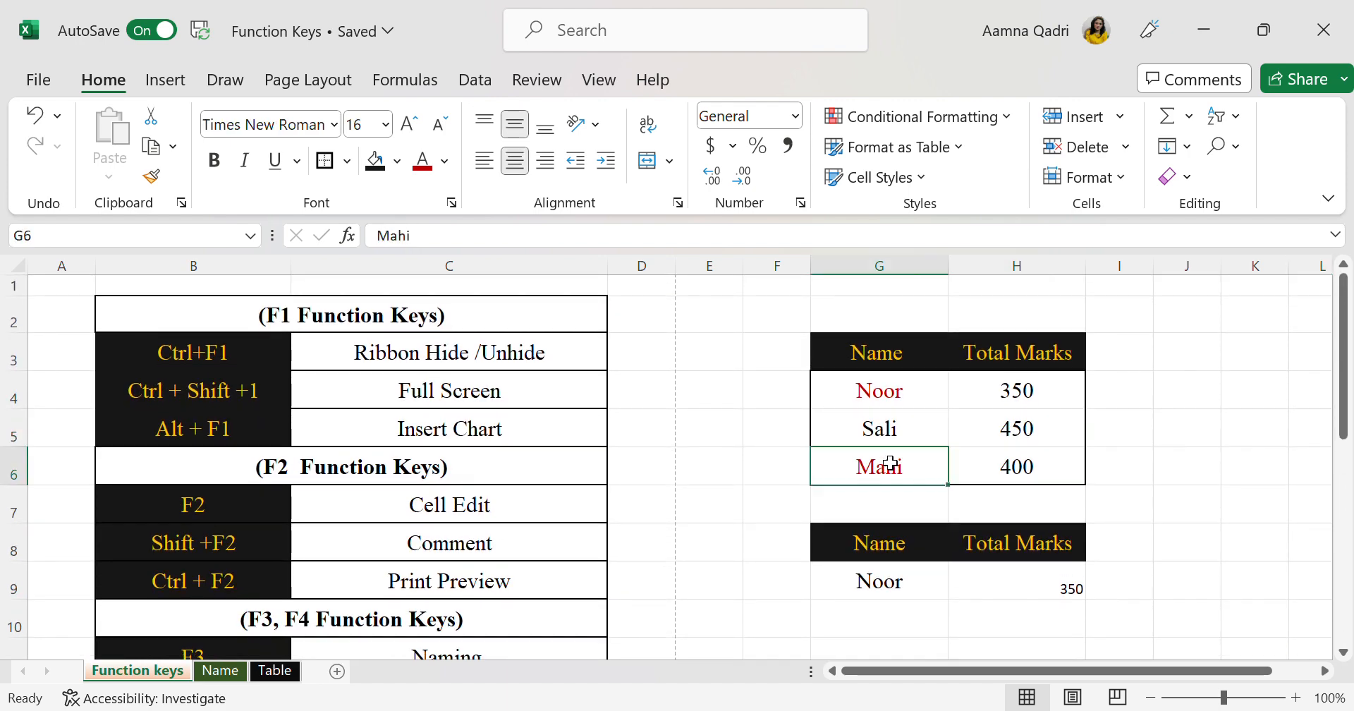
{"action": "left_click", "coordinate": [883, 423]}
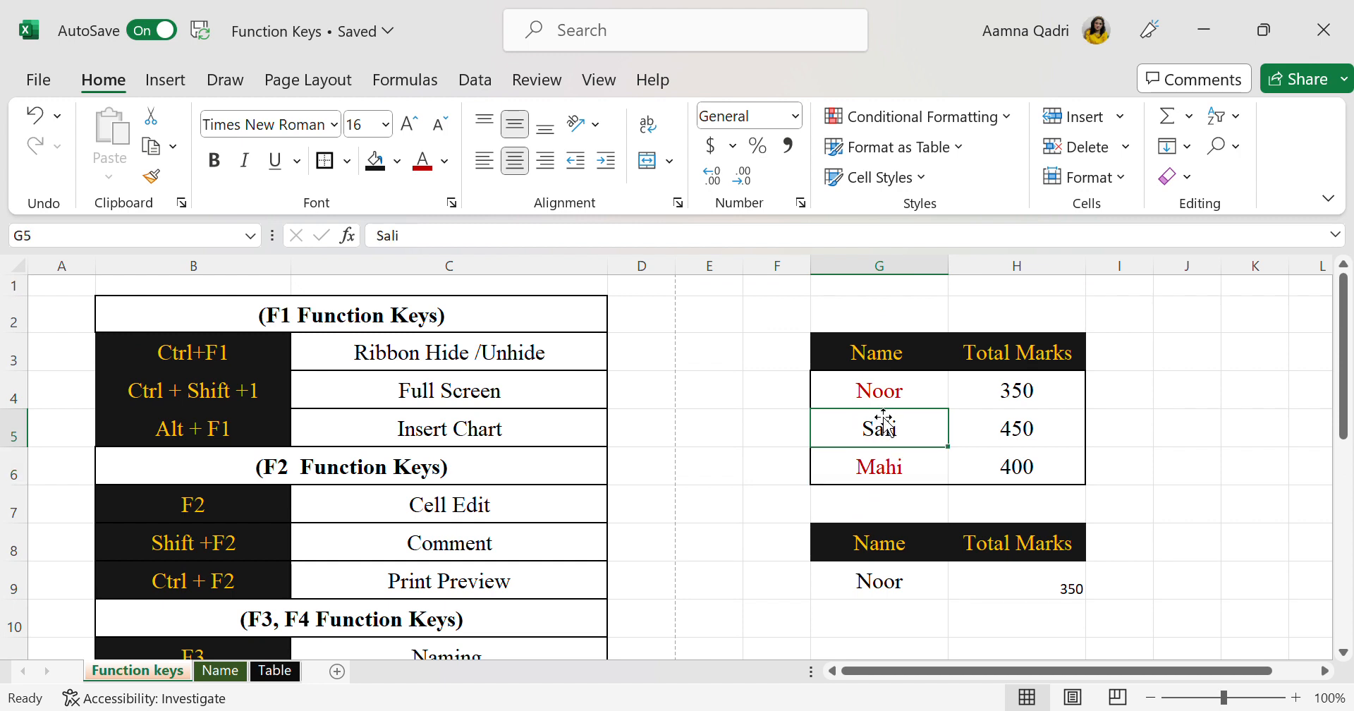
{"action": "left_click", "coordinate": [375, 162]}
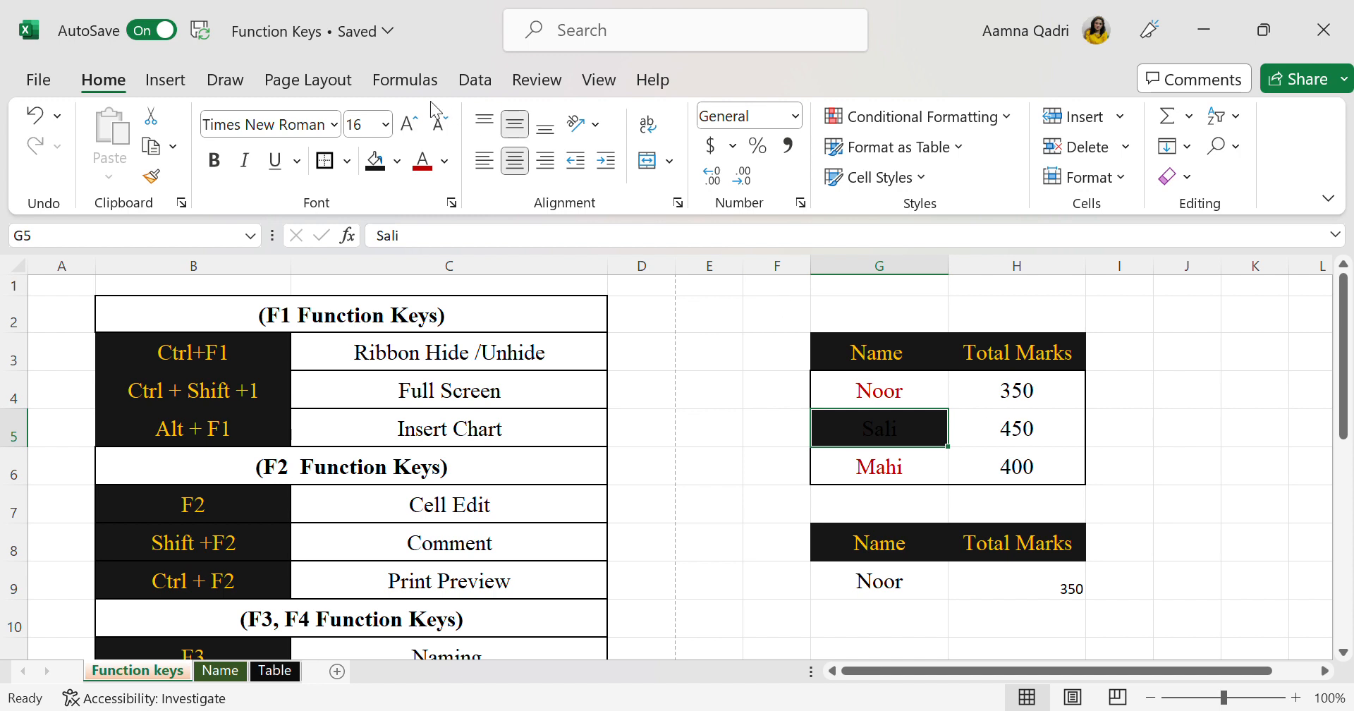
{"action": "left_click", "coordinate": [421, 169]}
{"action": "left_click", "coordinate": [401, 164]}
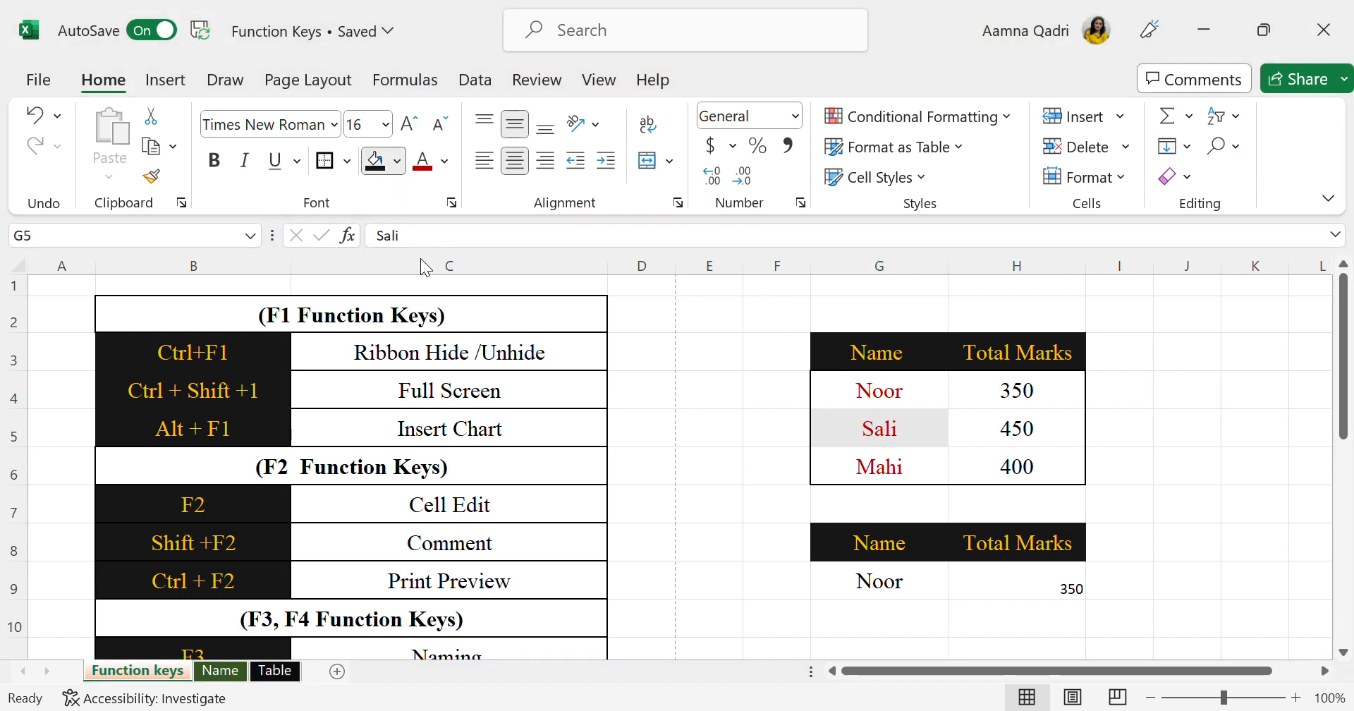
{"action": "left_click", "coordinate": [452, 303]}
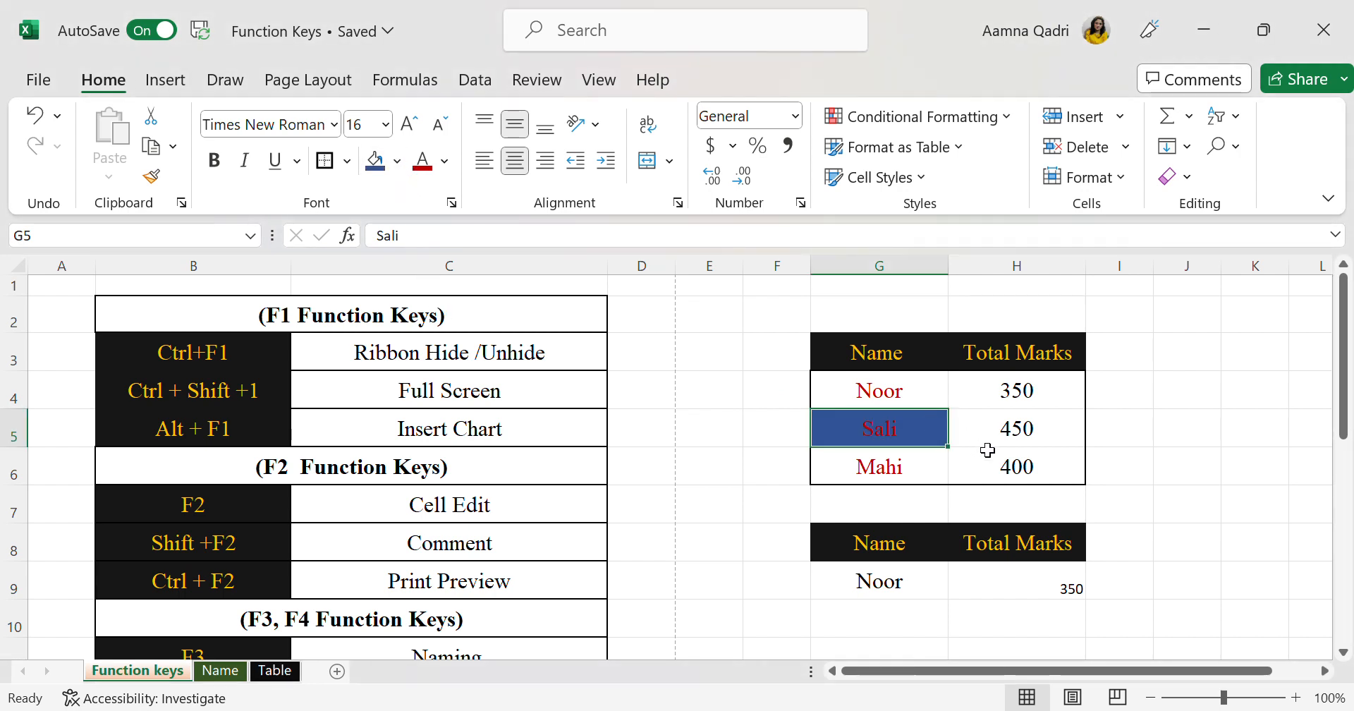
Repeat the last action, the blue fill, on the marks in H5
{"action": "left_click", "coordinate": [1023, 442]}
{"action": "key", "text": "F4"}
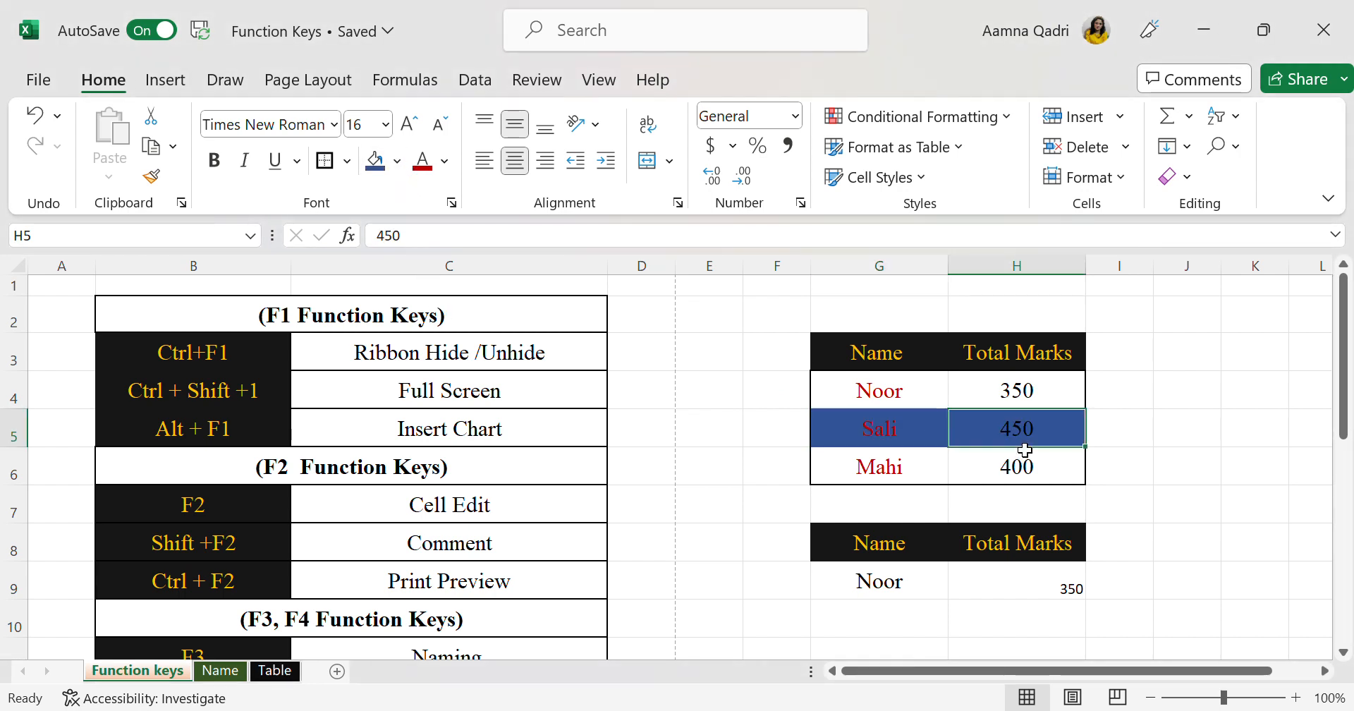
{"action": "left_click", "coordinate": [1184, 479]}
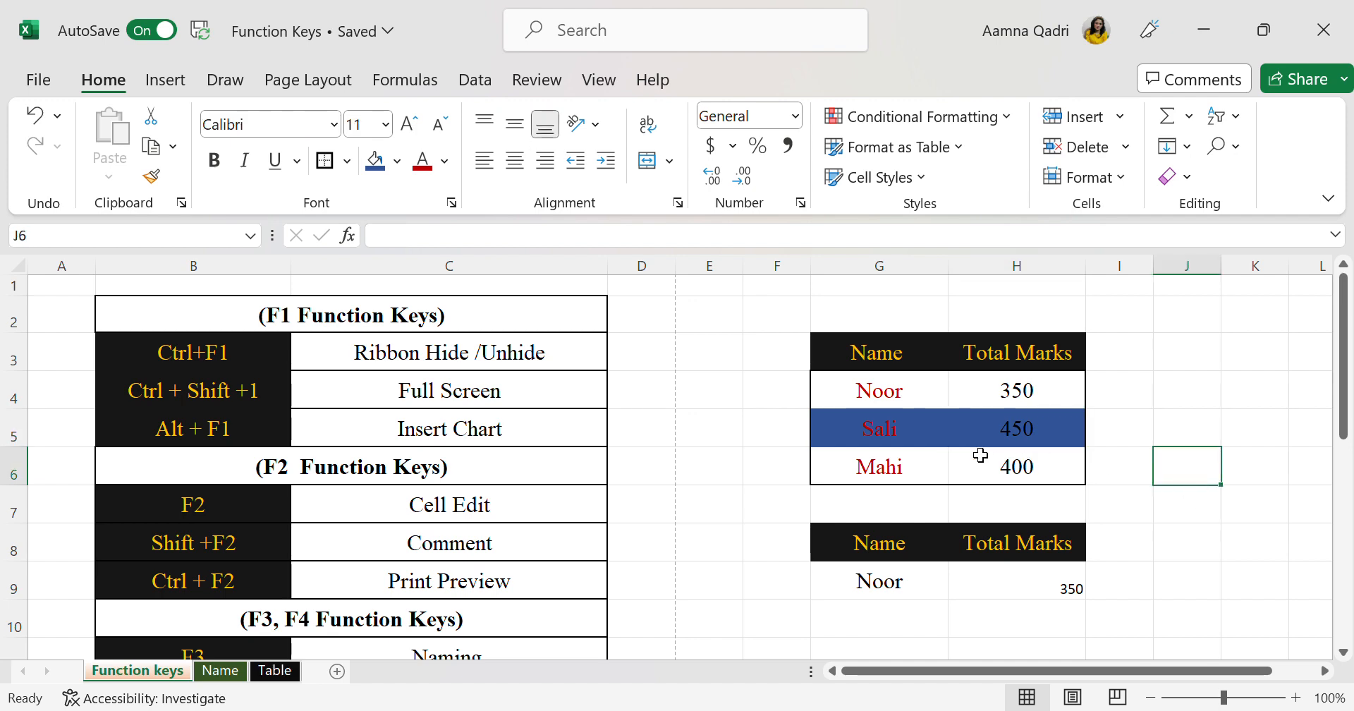
Undo the fill and font colour changes made to G5 and H5
{"action": "key", "text": "ctrl+z"}
{"action": "key", "text": "ctrl+z"}
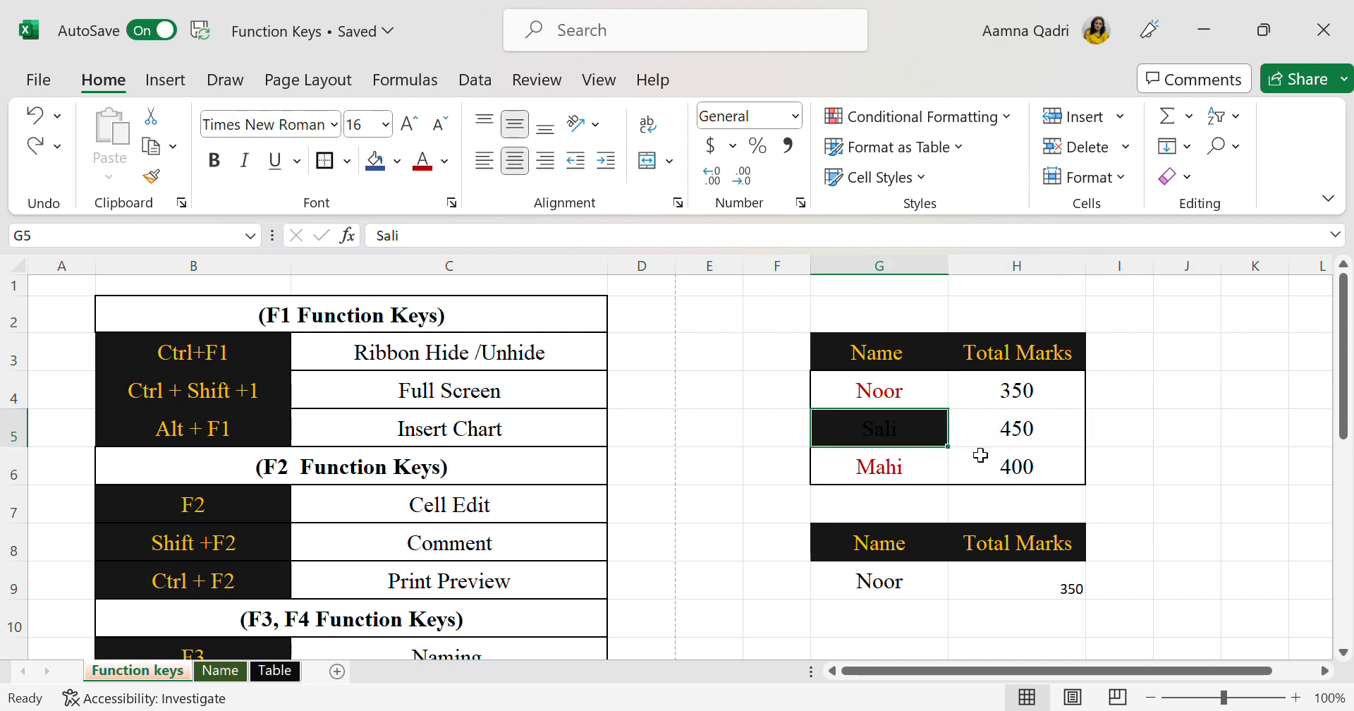
{"action": "key", "text": "ctrl+z"}
Switch to the Name sheet and select the table of names in B3:D6
{"action": "scroll", "coordinate": [980, 455], "scroll_direction": "down", "scroll_amount": 2}
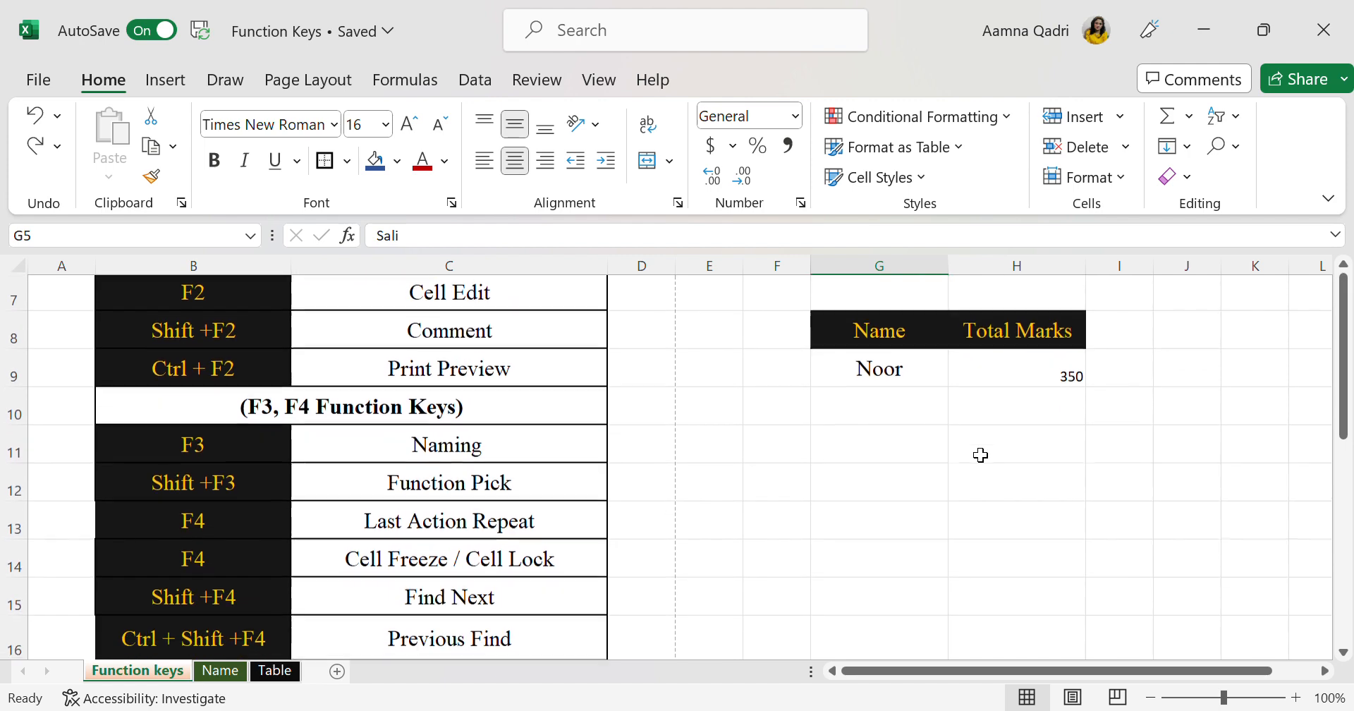
{"action": "scroll", "coordinate": [458, 585], "scroll_direction": "down", "scroll_amount": 2}
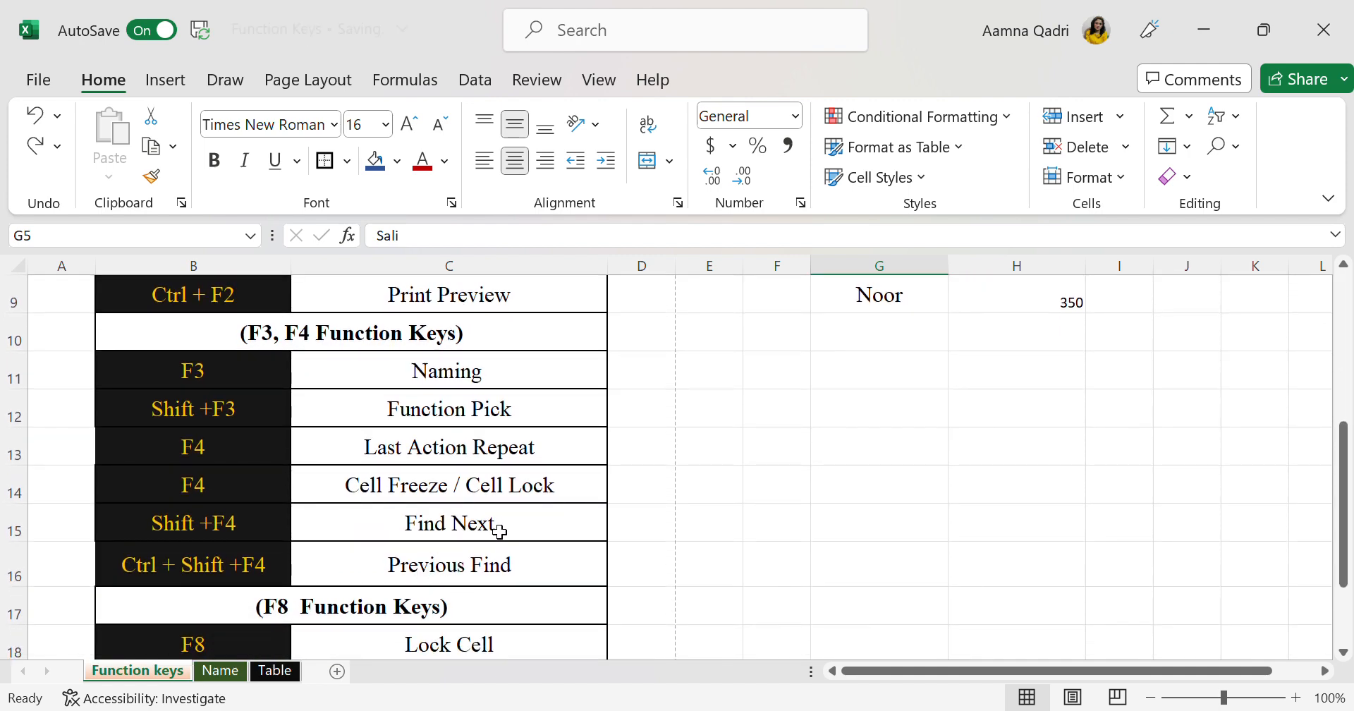
{"action": "left_click", "coordinate": [781, 534]}
{"action": "left_click", "coordinate": [275, 671]}
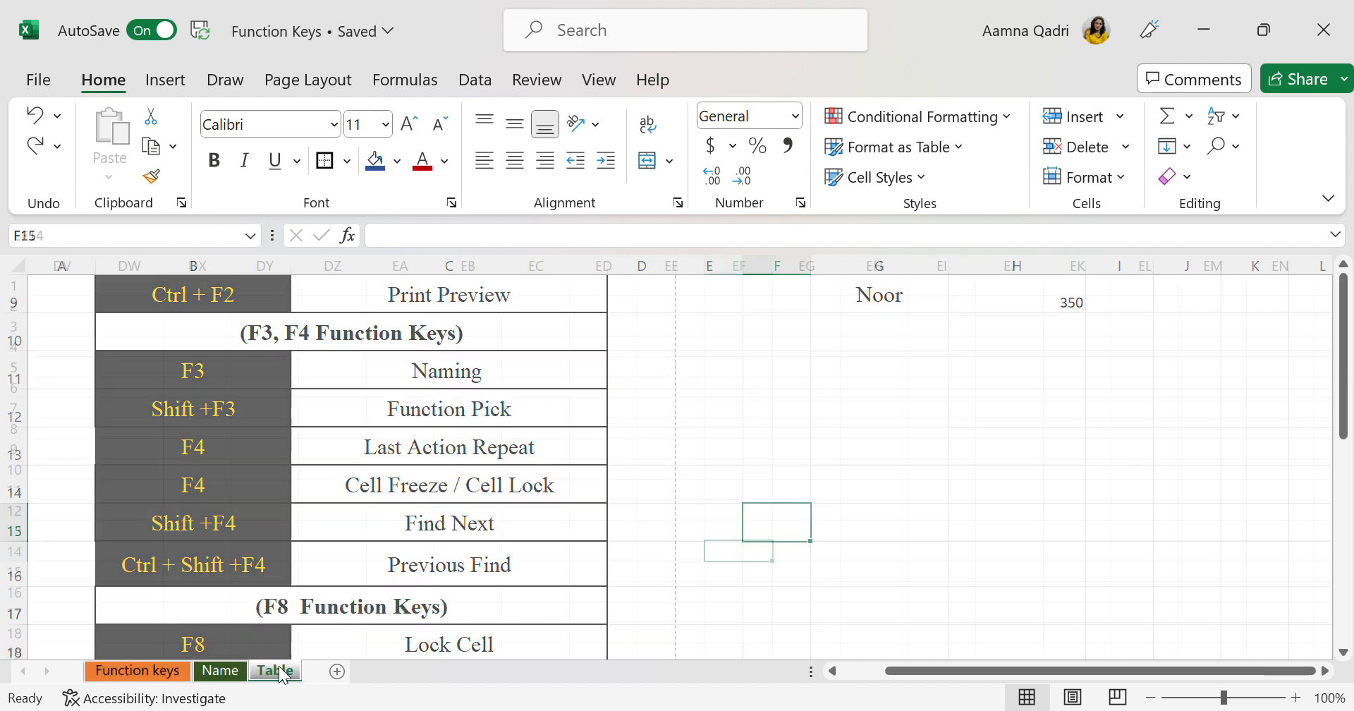
{"action": "scroll", "coordinate": [485, 494], "scroll_direction": "left", "scroll_amount": 20}
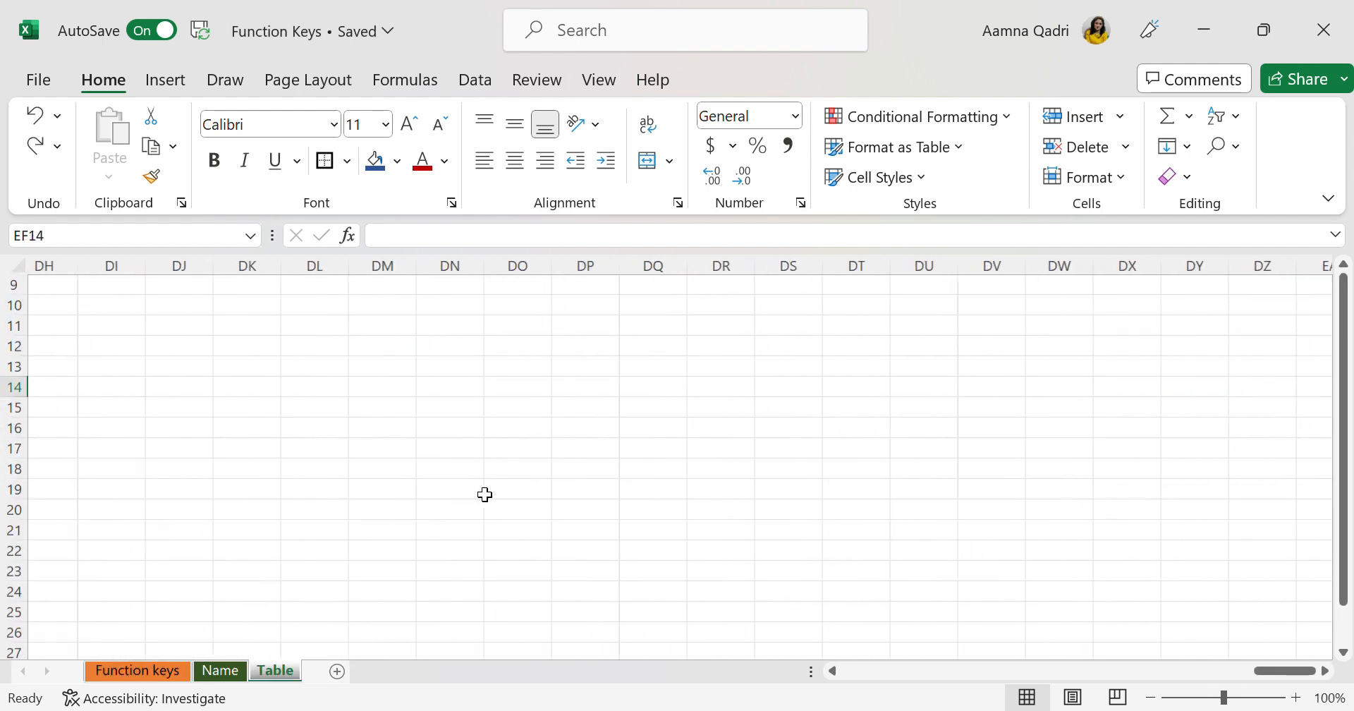
{"action": "scroll", "coordinate": [485, 495], "scroll_direction": "left", "scroll_amount": 12}
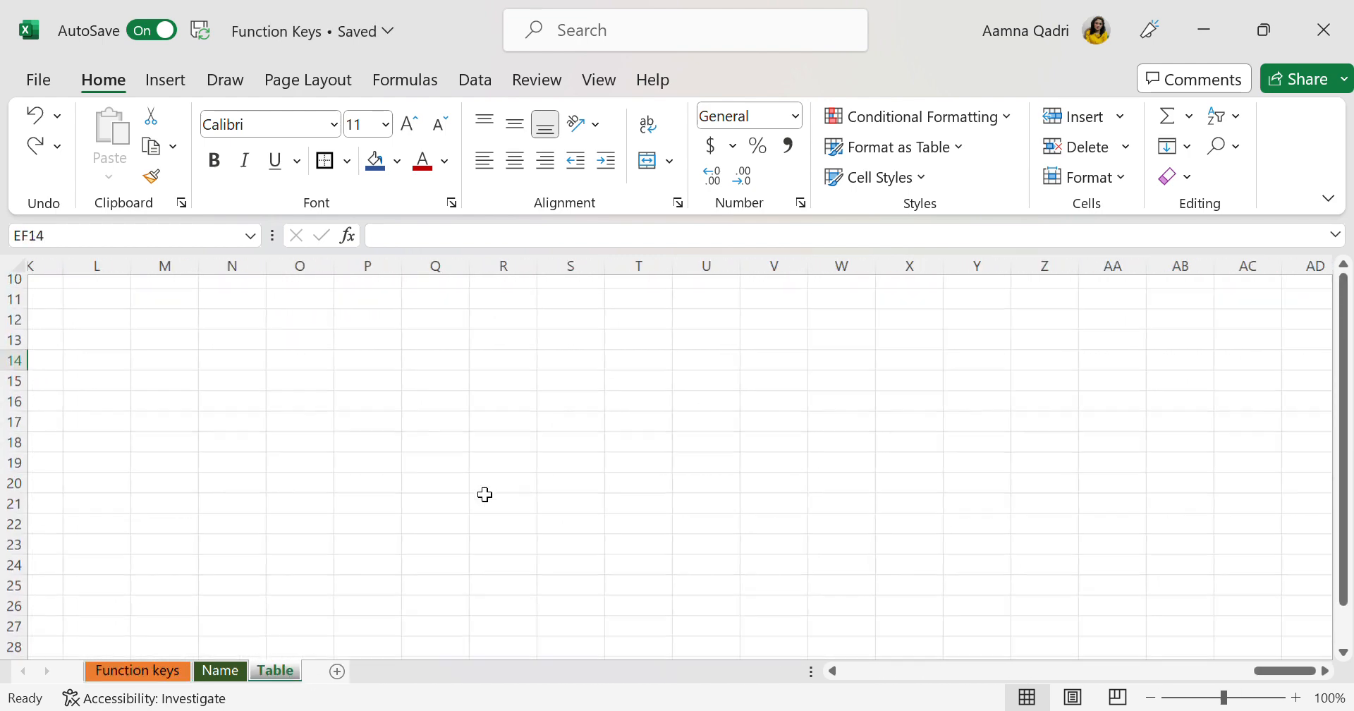
{"action": "scroll", "coordinate": [485, 494], "scroll_direction": "right", "scroll_amount": 4}
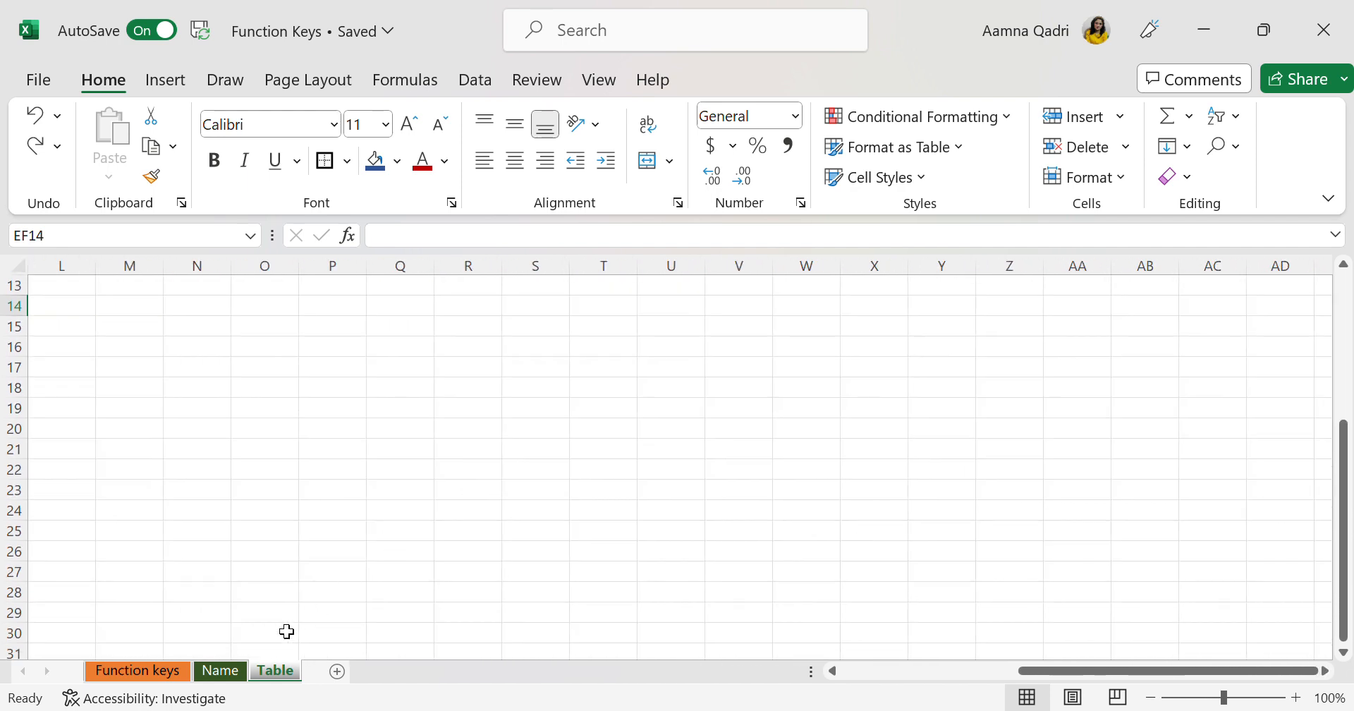
{"action": "left_click", "coordinate": [221, 673]}
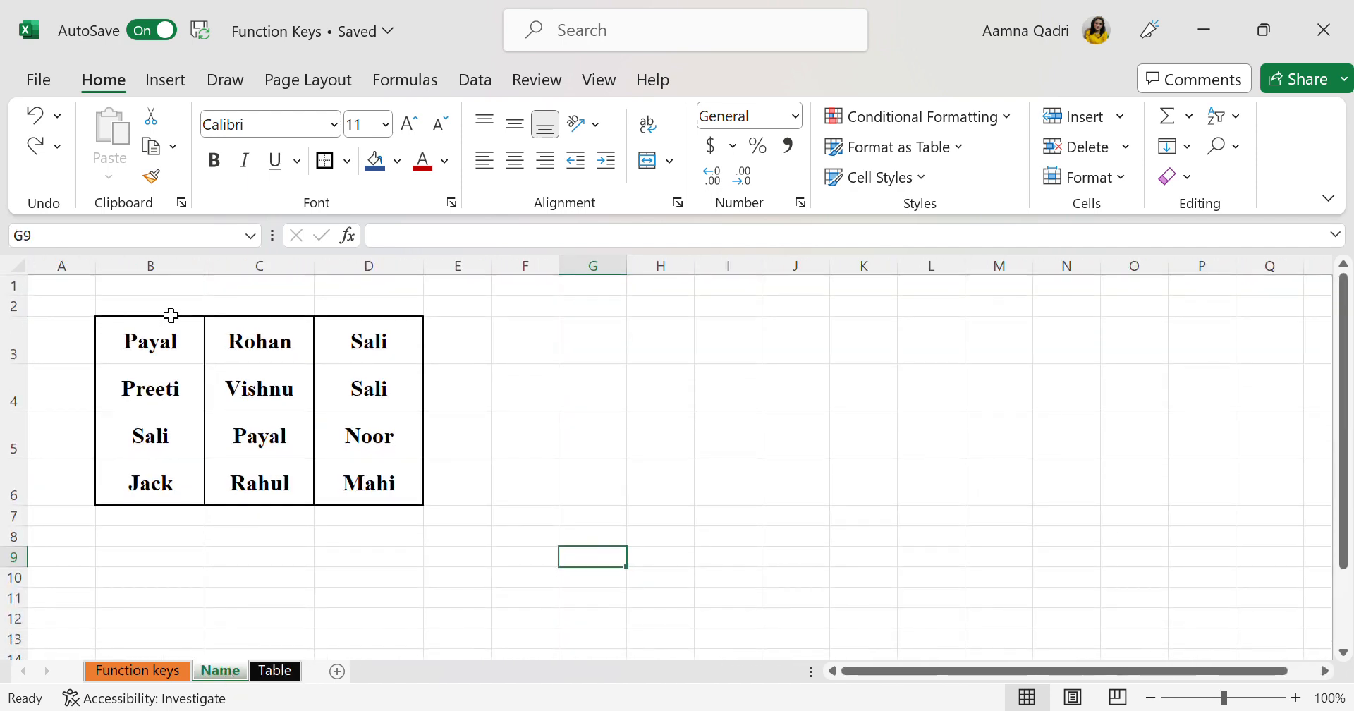
{"action": "left_click_drag", "start_coordinate": [191, 350], "coordinate": [381, 501]}
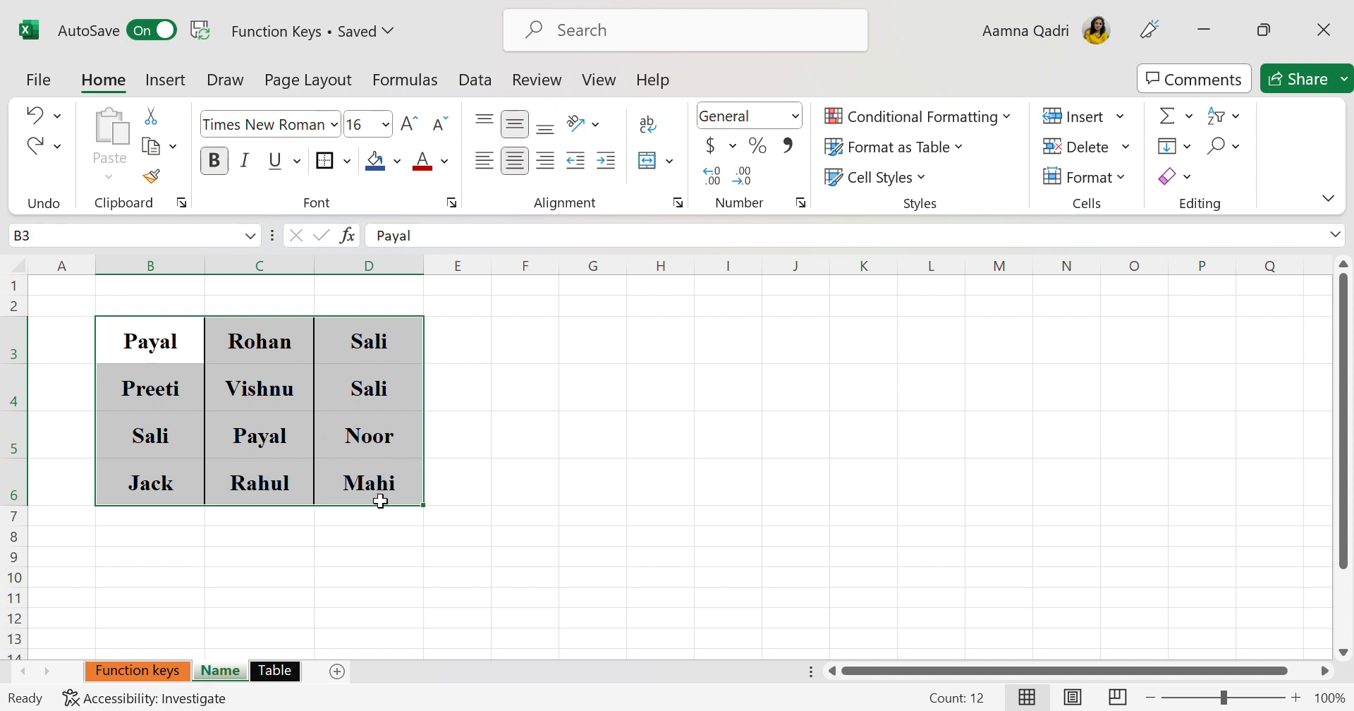
{"action": "left_click", "coordinate": [380, 502]}
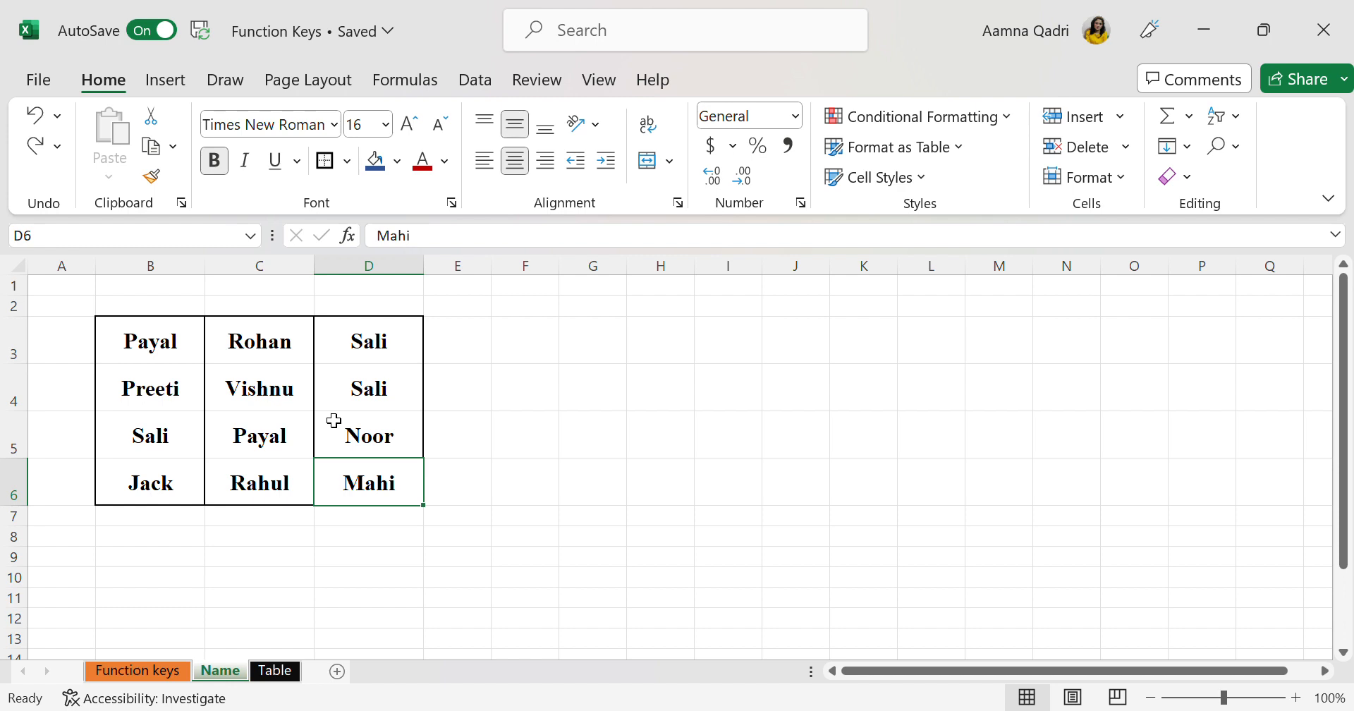
Search the Name sheet with Find for the name that stands in B3, step through the matches, and close the search
{"action": "key", "text": "shift+F5"}
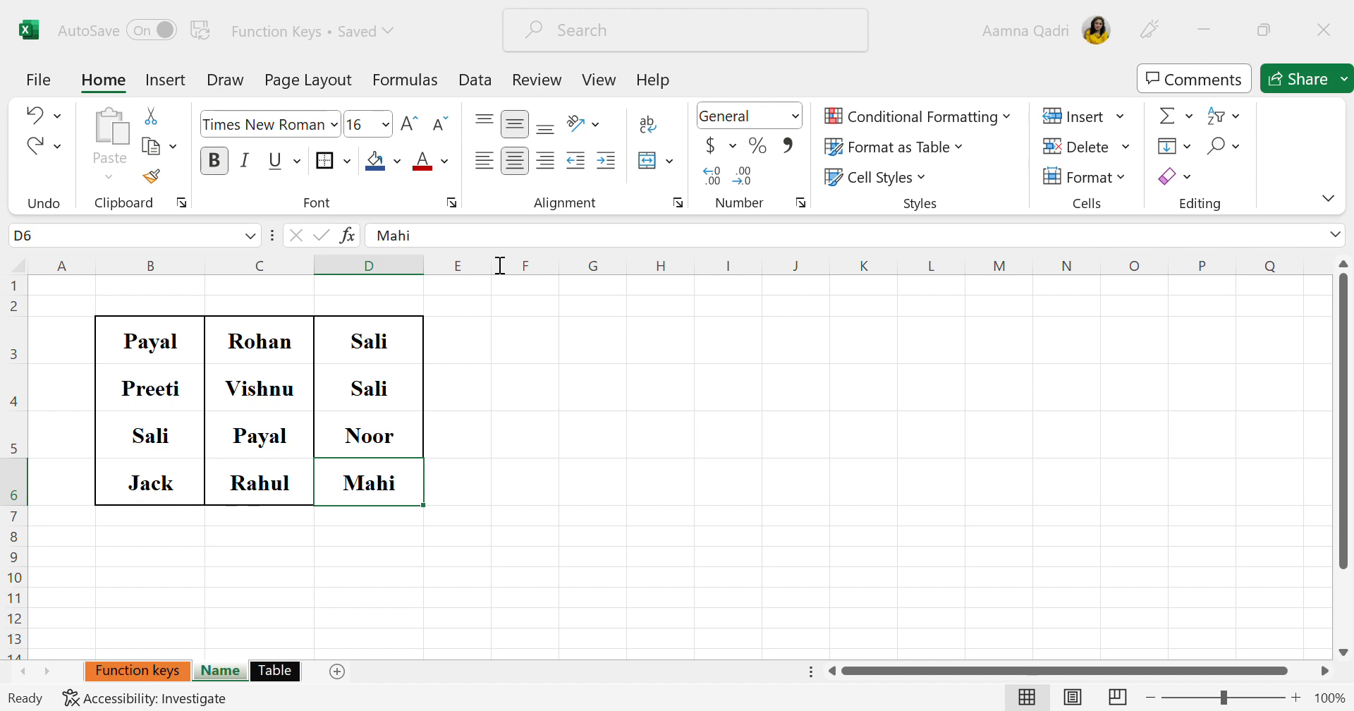
{"action": "left_click", "coordinate": [739, 362]}
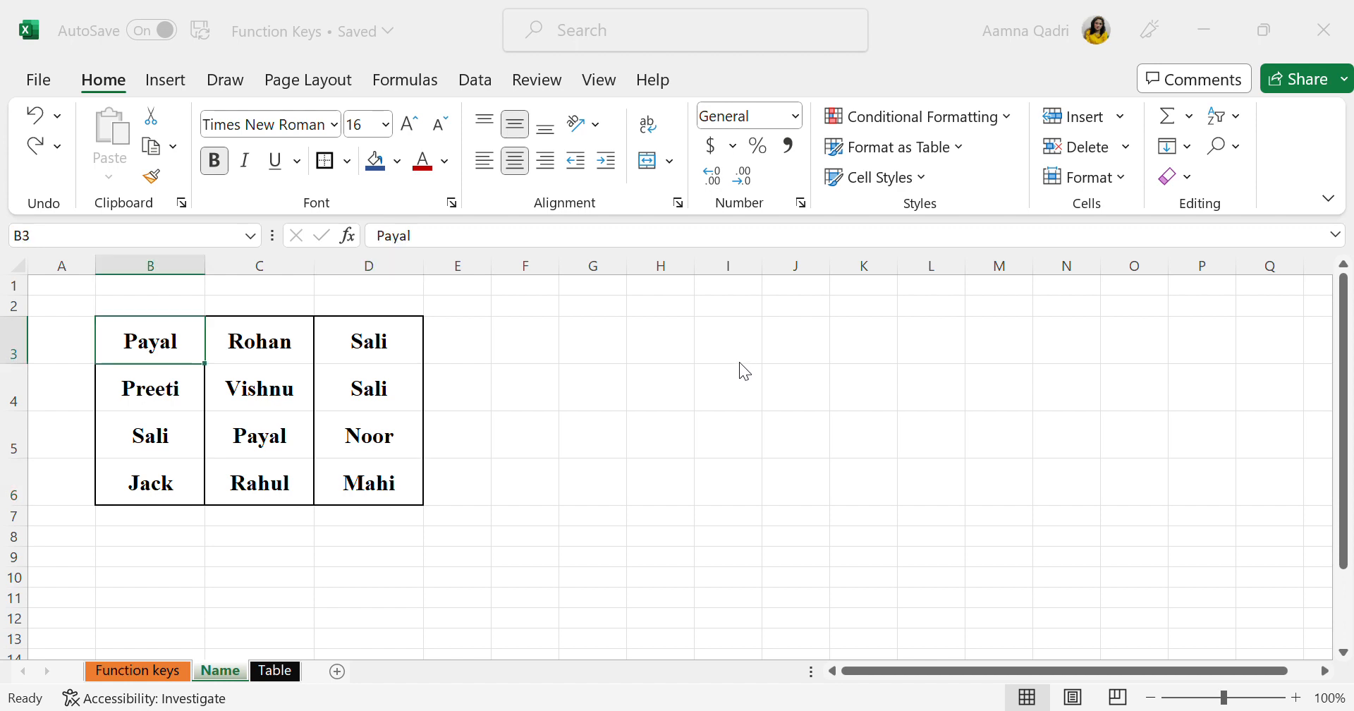
{"action": "left_click", "coordinate": [739, 362]}
{"action": "left_click", "coordinate": [739, 362]}
{"action": "left_click", "coordinate": [855, 184]}
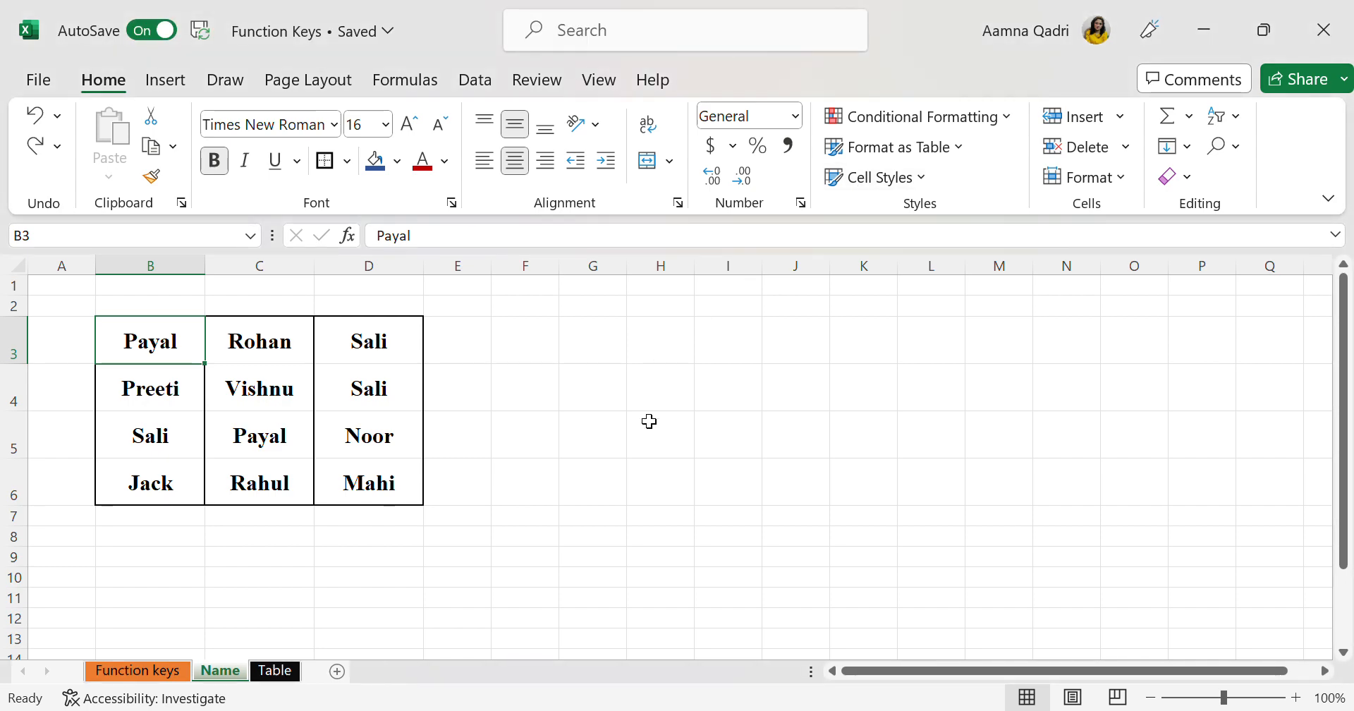
Return to the Name sheet and repeat Find Next through the occurrences of the searched name
{"action": "left_click", "coordinate": [134, 670]}
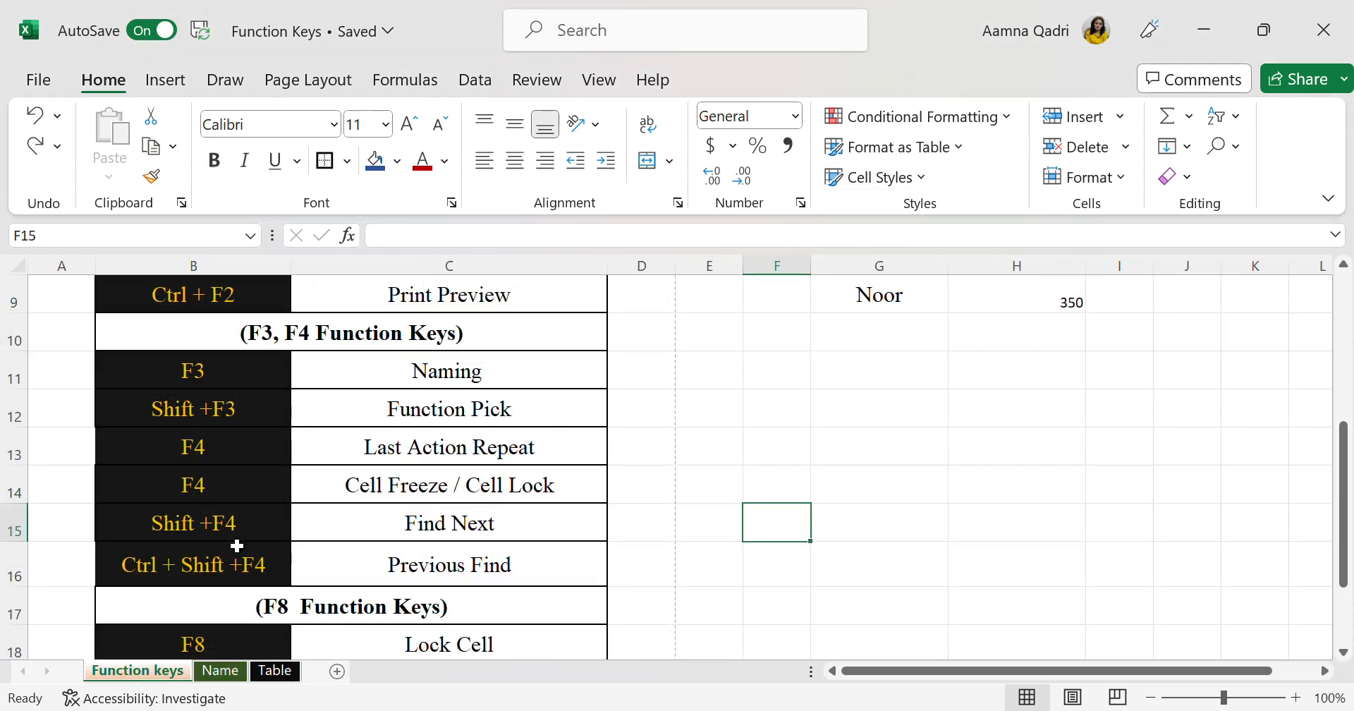
{"action": "left_click", "coordinate": [219, 670]}
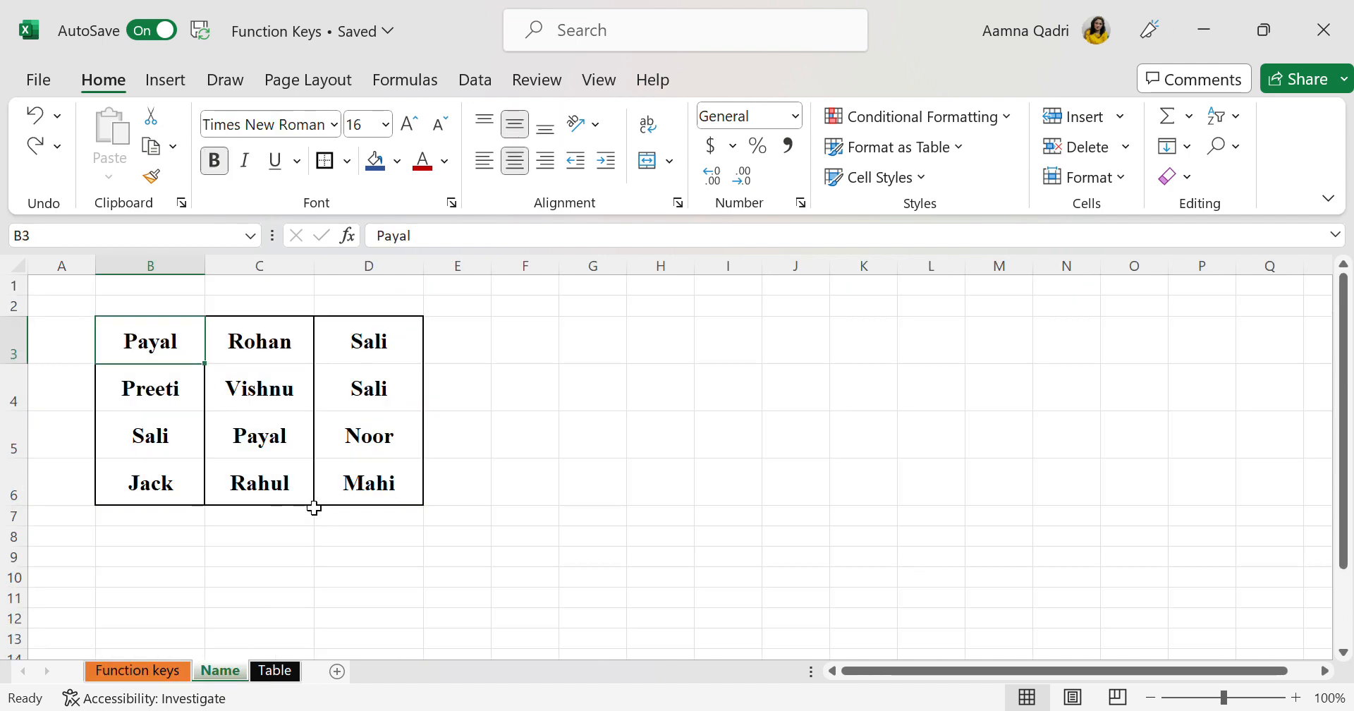
{"action": "key", "text": "shift+F4"}
{"action": "key", "text": "shift+F4"}
{"action": "key", "text": "shift+F4"}
{"action": "key", "text": "shift+F4"}
{"action": "key", "text": "shift+F4"}
{"action": "key", "text": "shift+F4"}
{"action": "key", "text": "shift+F4"}
{"action": "key", "text": "shift+F4"}
{"action": "key", "text": "shift+F4"}
{"action": "key", "text": "shift+F4"}
{"action": "key", "text": "shift+F4"}
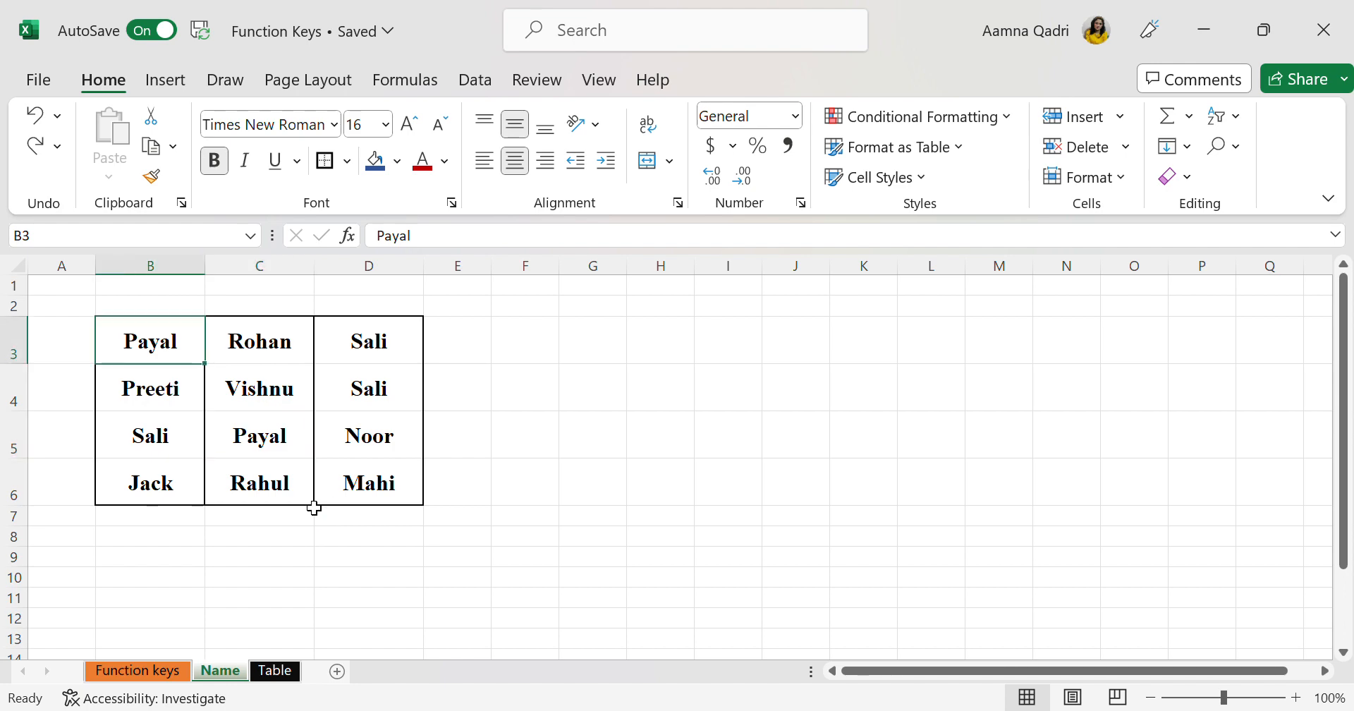
Check the shortcut list on the Function keys sheet, and cycle through the name's matches on the Name sheet again
{"action": "left_click", "coordinate": [185, 670]}
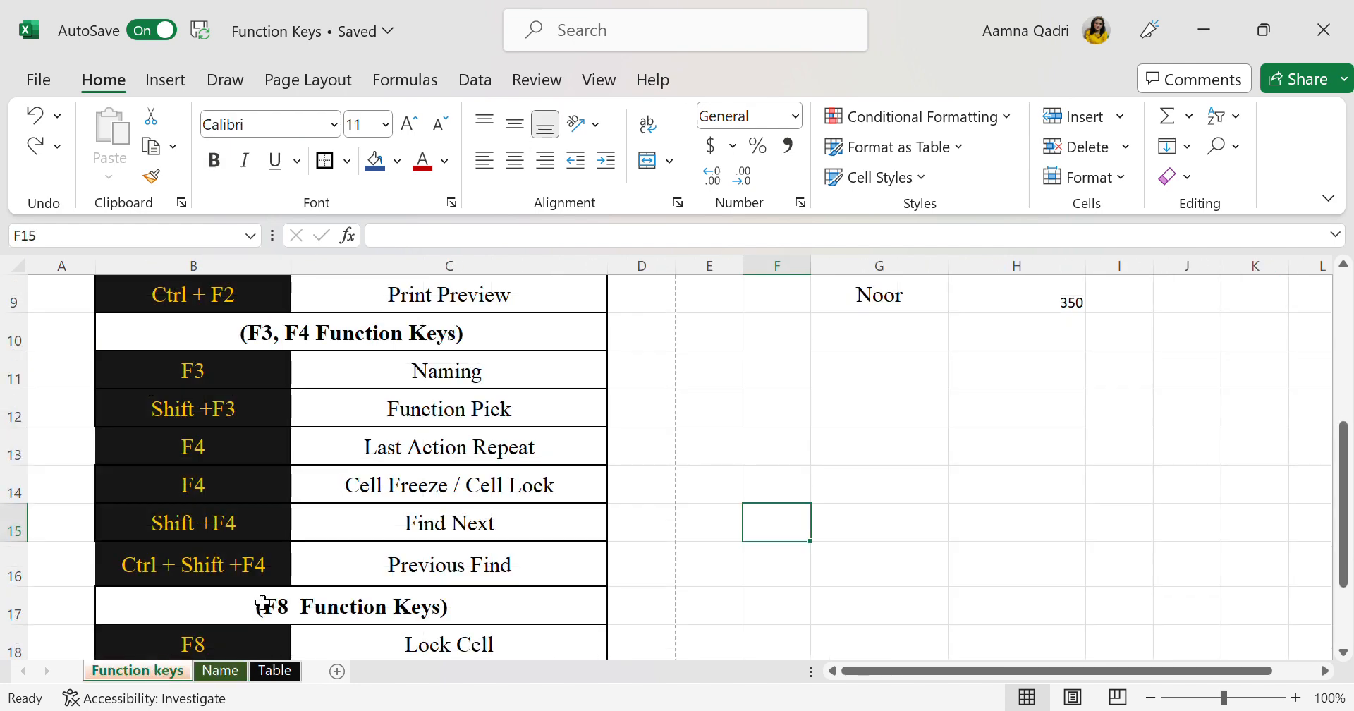
{"action": "left_click", "coordinate": [211, 670]}
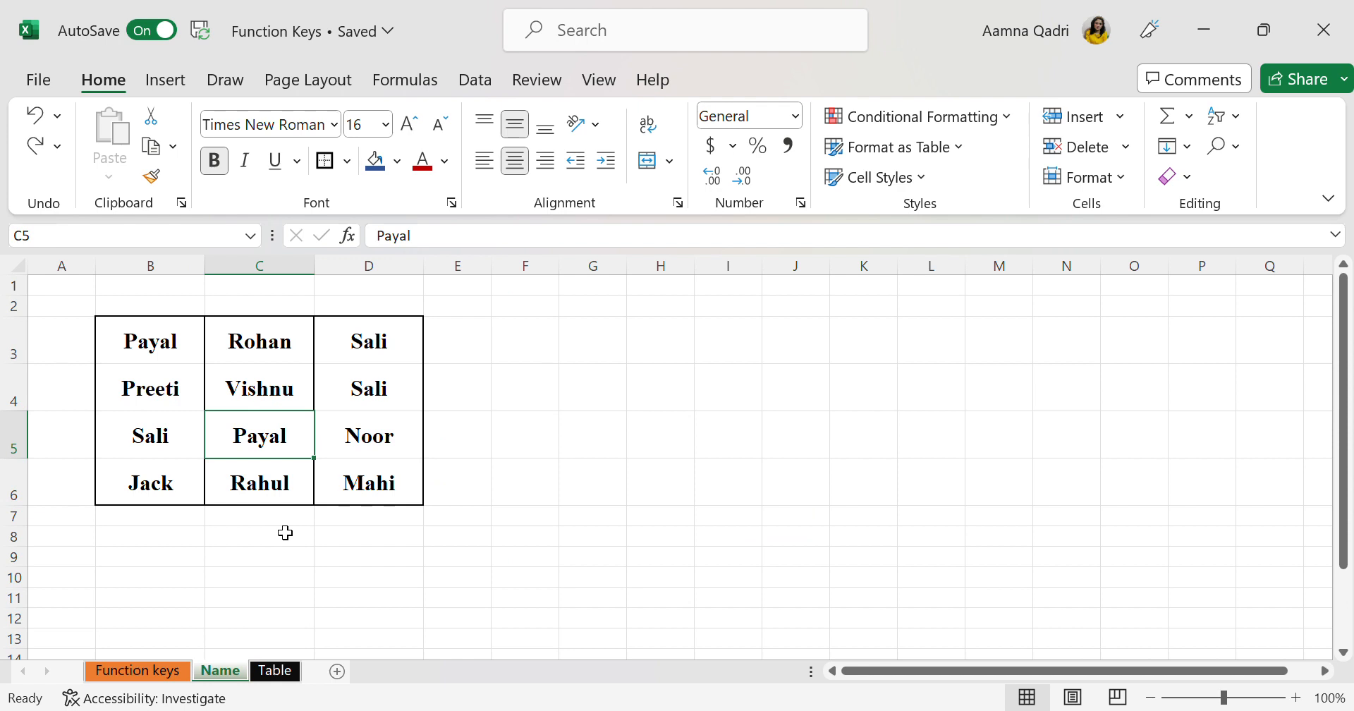
{"action": "key", "text": "shift+F4"}
{"action": "key", "text": "shift+F4"}
{"action": "key", "text": "shift+F4"}
{"action": "key", "text": "shift+F4"}
{"action": "key", "text": "shift+F4"}
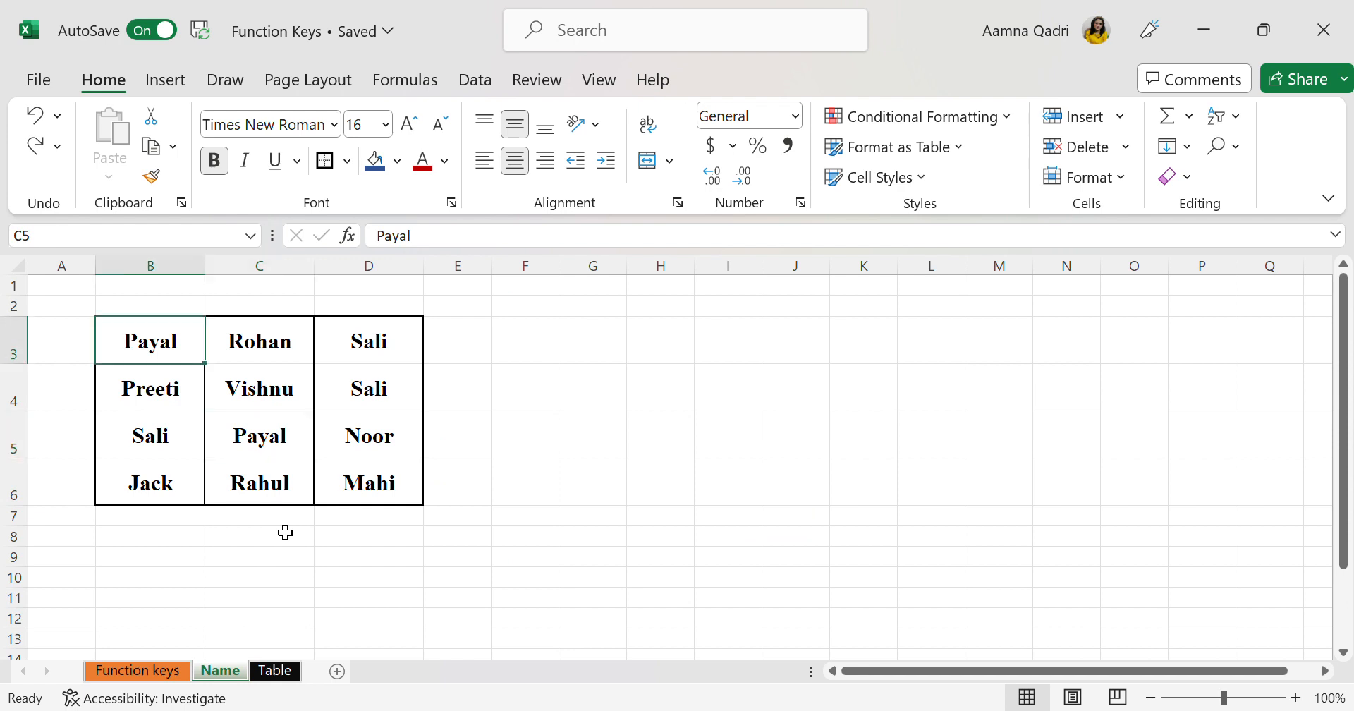
{"action": "key", "text": "shift+F4"}
{"action": "key", "text": "shift+F4"}
Copy the name in B3 into cells E3, E4, C4 and E5
{"action": "key", "text": "ctrl+c"}
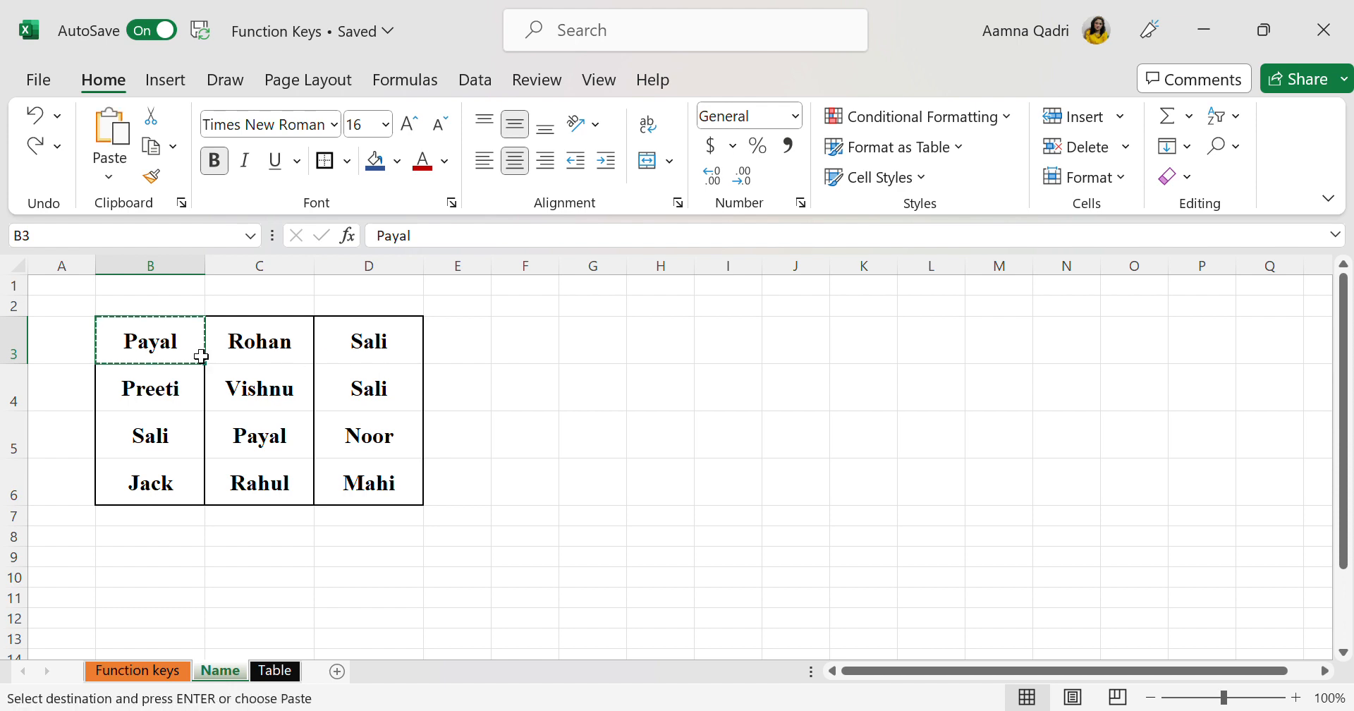
{"action": "left_click", "coordinate": [457, 338]}
{"action": "key", "text": "ctrl+v"}
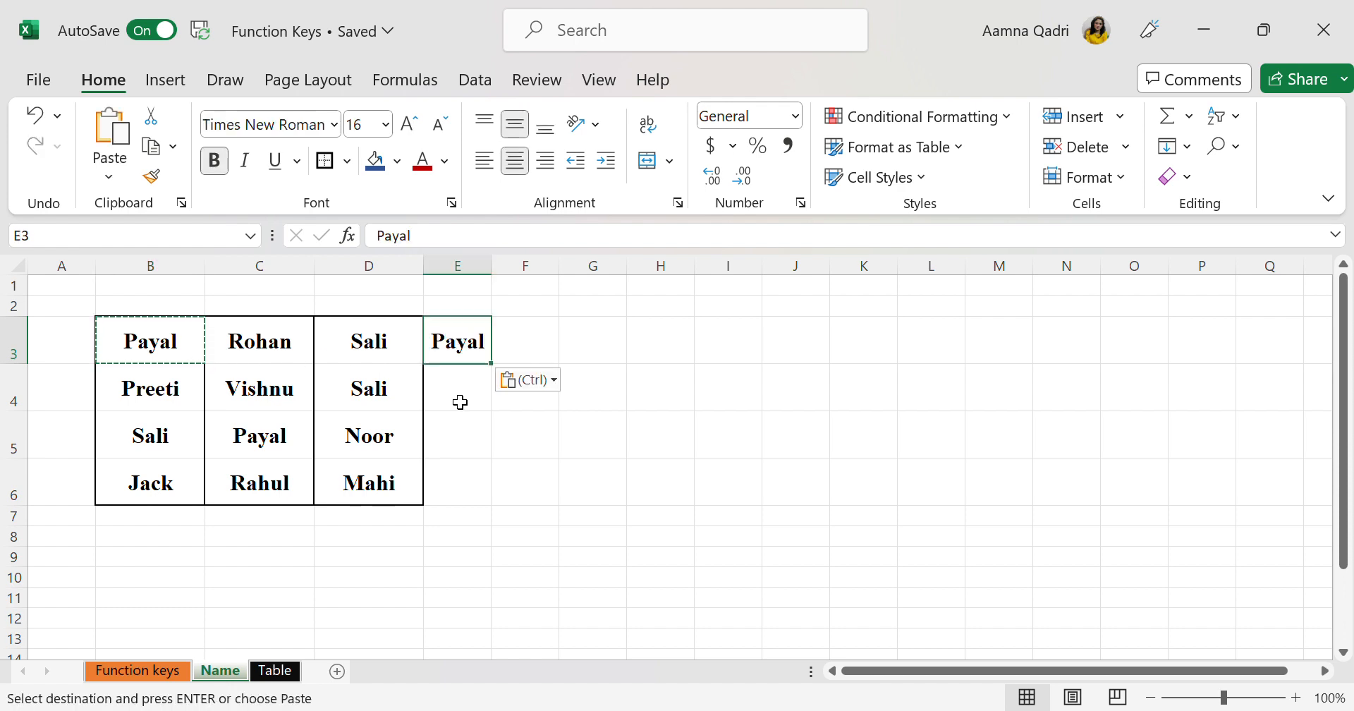
{"action": "left_click", "coordinate": [459, 402]}
{"action": "key", "text": "ctrl+v"}
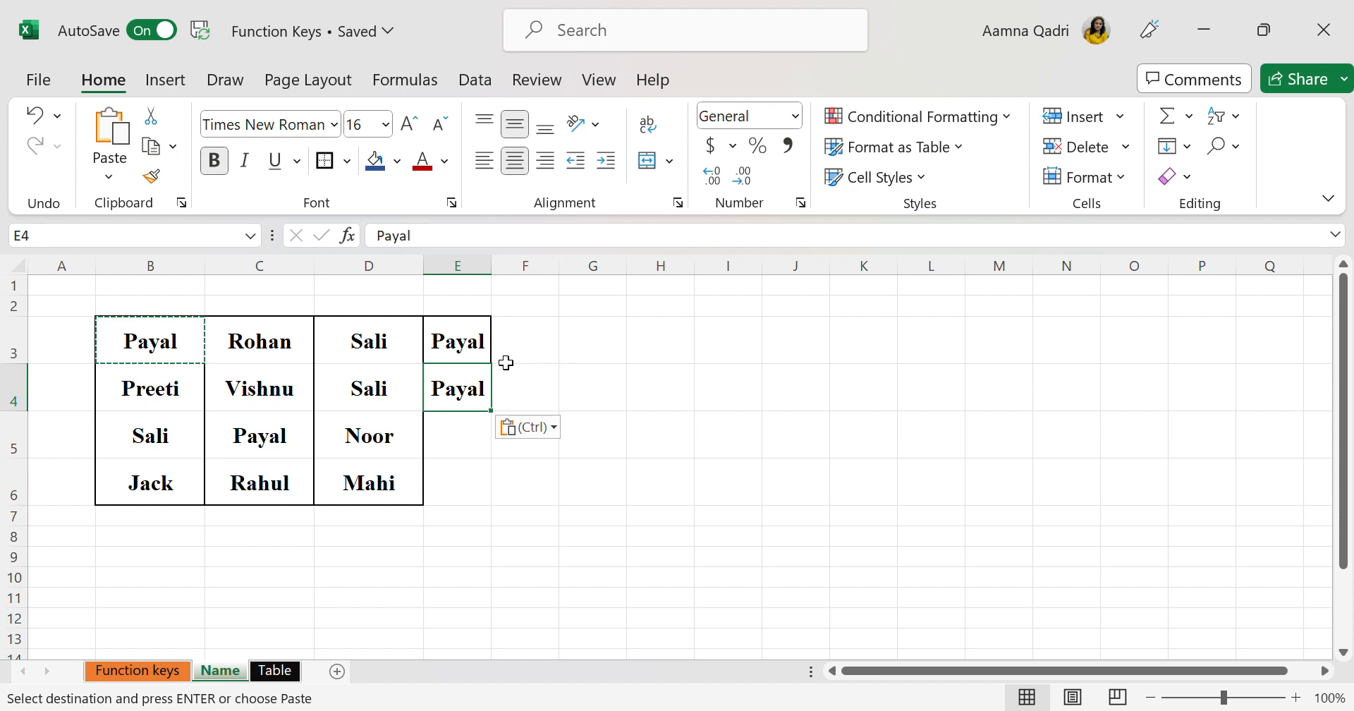
{"action": "left_click", "coordinate": [280, 399]}
{"action": "key", "text": "ctrl+v"}
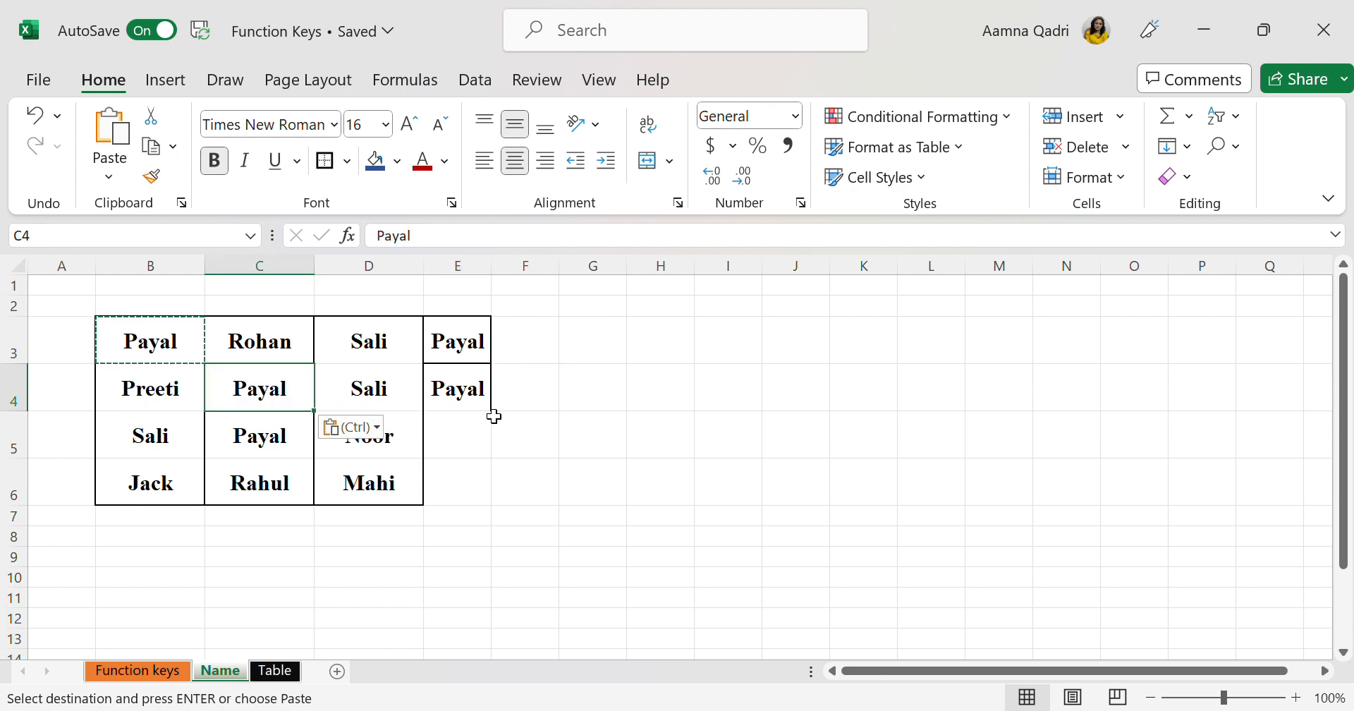
{"action": "left_click", "coordinate": [476, 435]}
{"action": "key", "text": "ctrl+v"}
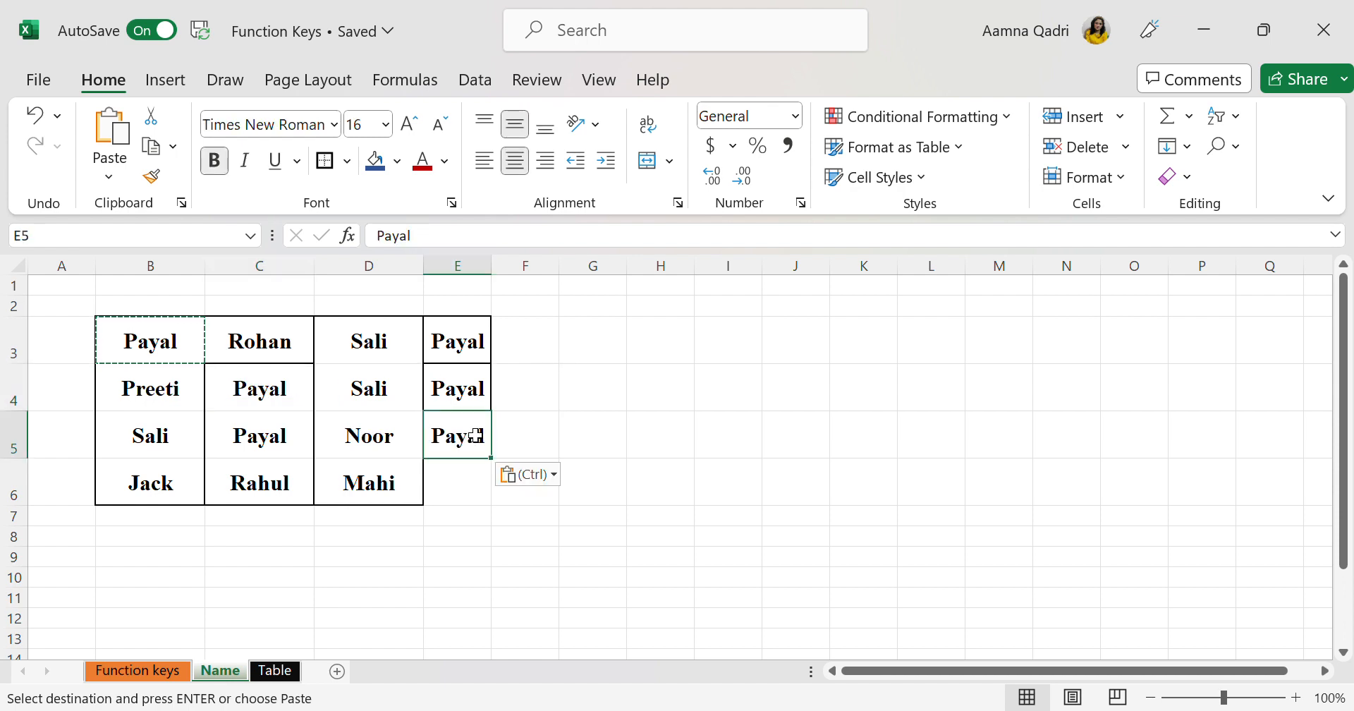
Copy the name in D5 into D4, and enter the name from E5 in cell E6 as well
{"action": "left_click", "coordinate": [335, 447]}
{"action": "key", "text": "ctrl+c"}
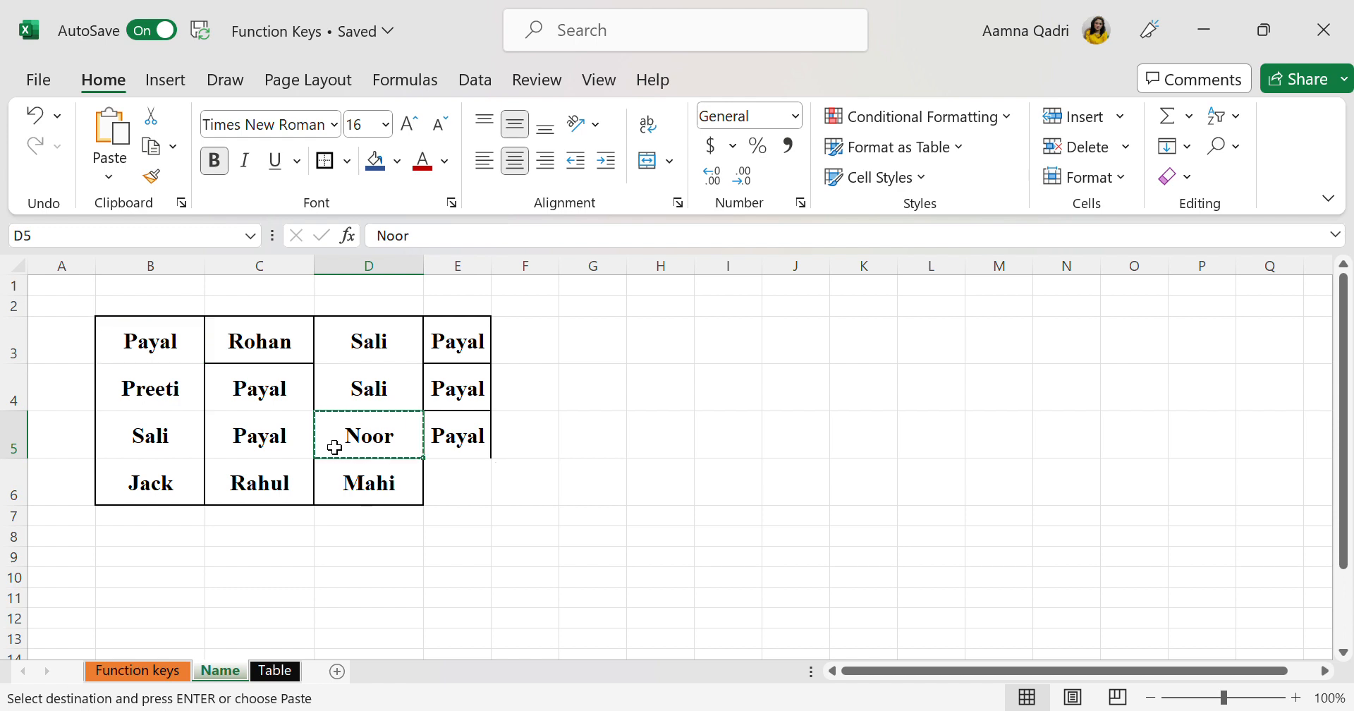
{"action": "left_click", "coordinate": [450, 461]}
{"action": "left_click", "coordinate": [364, 388]}
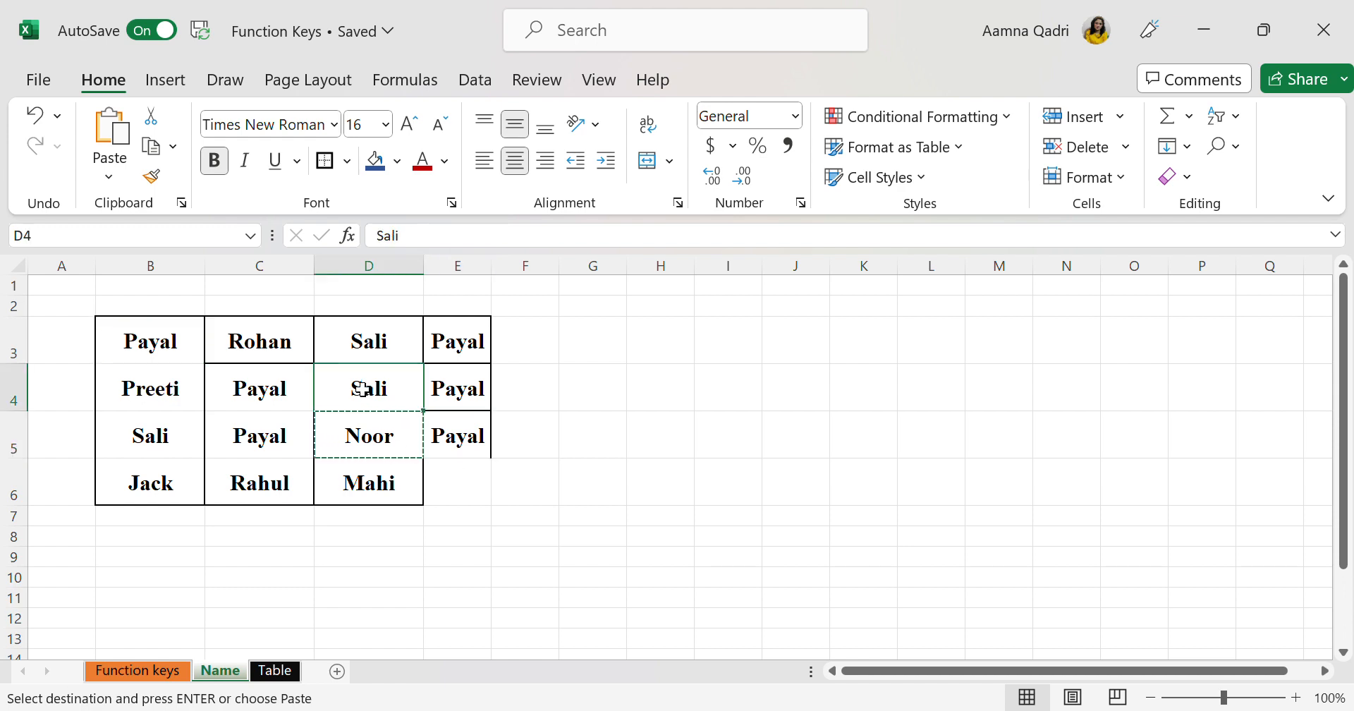
{"action": "key", "text": "ctrl+v"}
{"action": "left_click", "coordinate": [464, 485]}
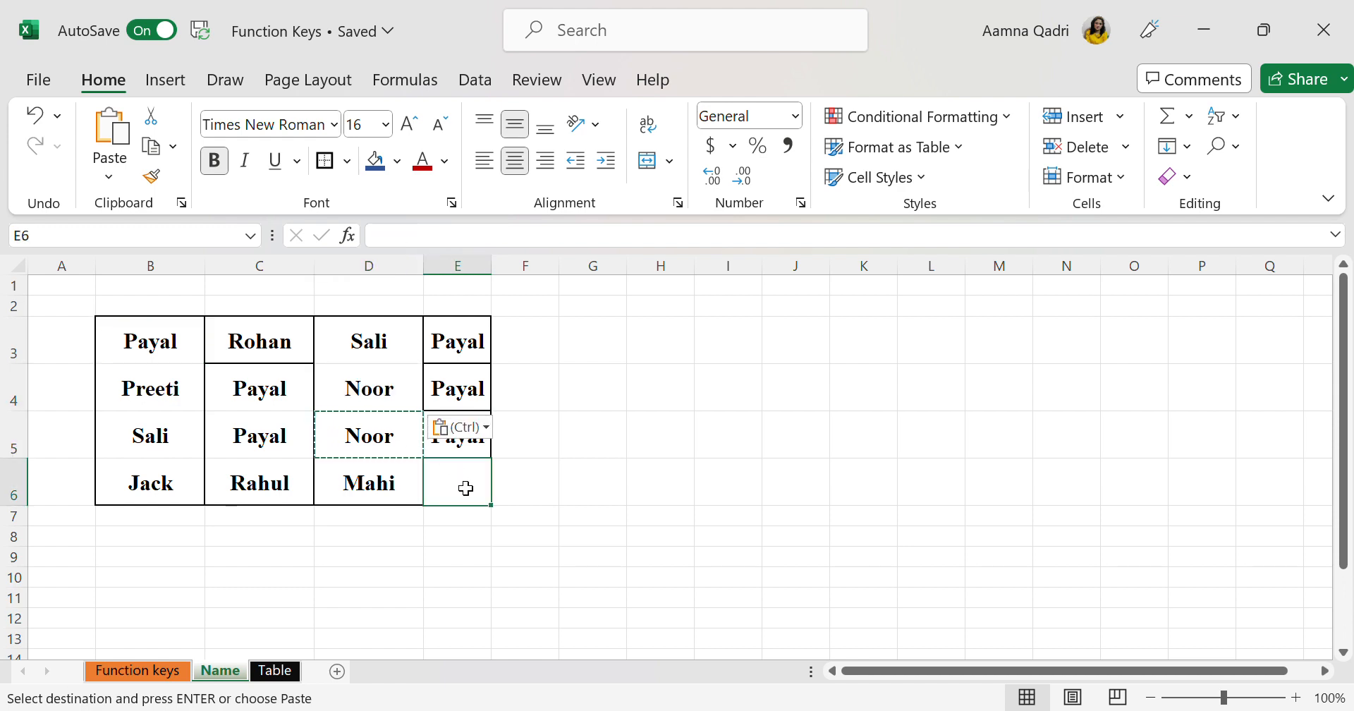
{"action": "type", "text": "Payal"}
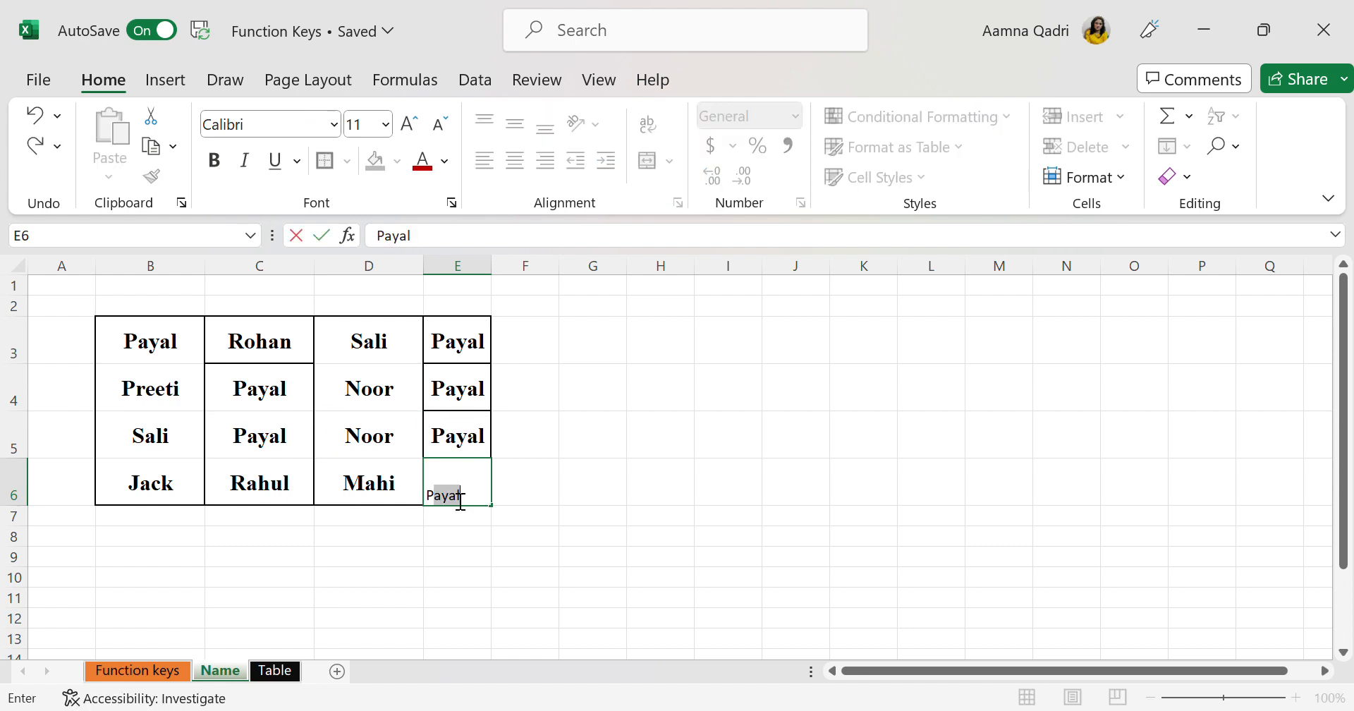
{"action": "key", "text": "ctrl+Return"}
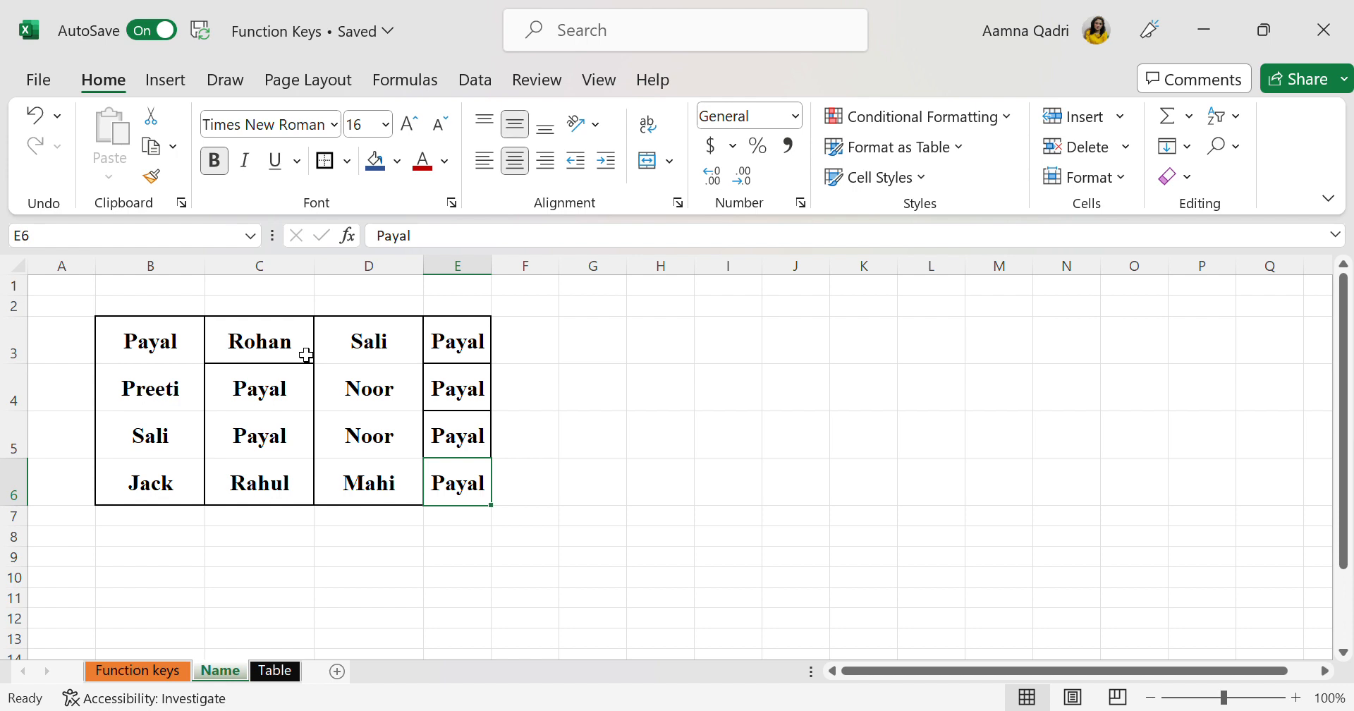
Step backward through the occurrences of the searched name with Previous Find, and go forward again with Find Next
{"action": "key", "text": "ctrl+shift+F4"}
{"action": "key", "text": "ctrl+shift+F4"}
{"action": "key", "text": "ctrl+shift+F4"}
{"action": "key", "text": "ctrl+shift+F4"}
{"action": "key", "text": "ctrl+shift+F4"}
{"action": "key", "text": "ctrl+shift+F4"}
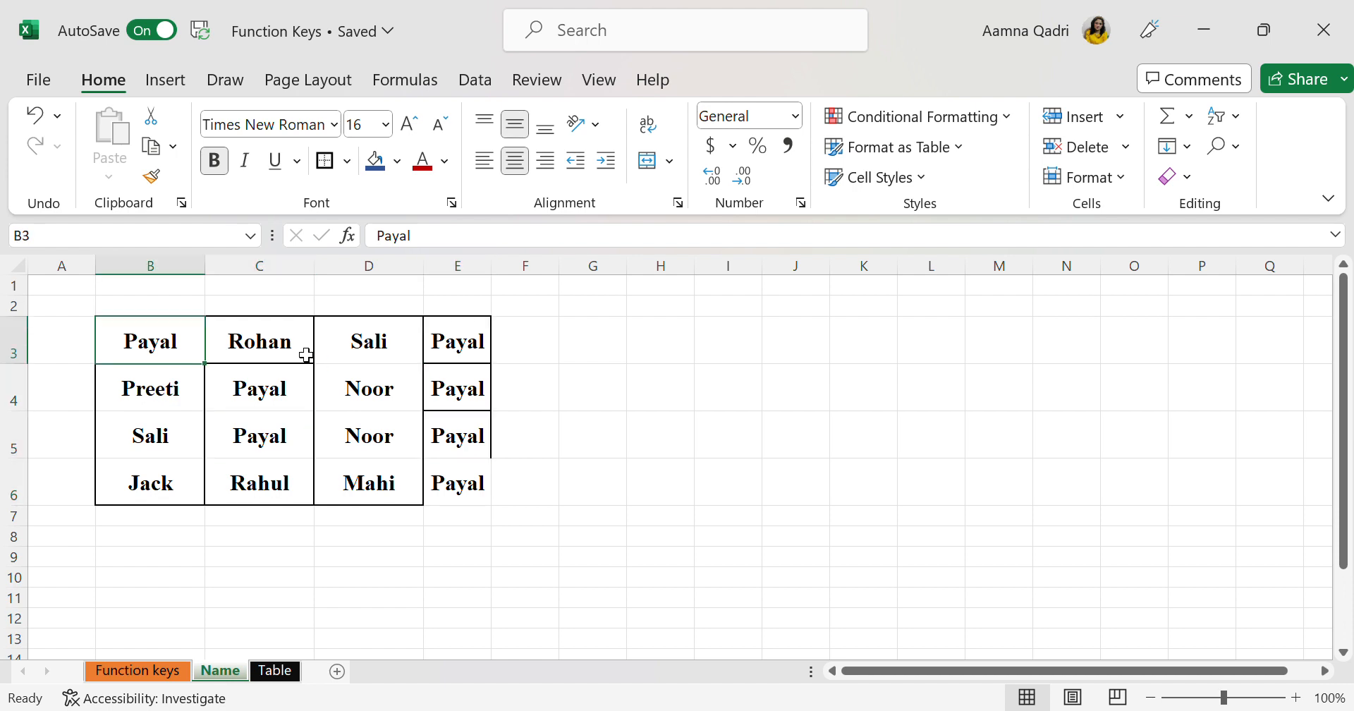
{"action": "key", "text": "shift+F4"}
{"action": "key", "text": "shift+F4"}
{"action": "key", "text": "shift+F4"}
{"action": "key", "text": "shift+F4"}
{"action": "key", "text": "shift+F4"}
{"action": "key", "text": "shift+F4"}
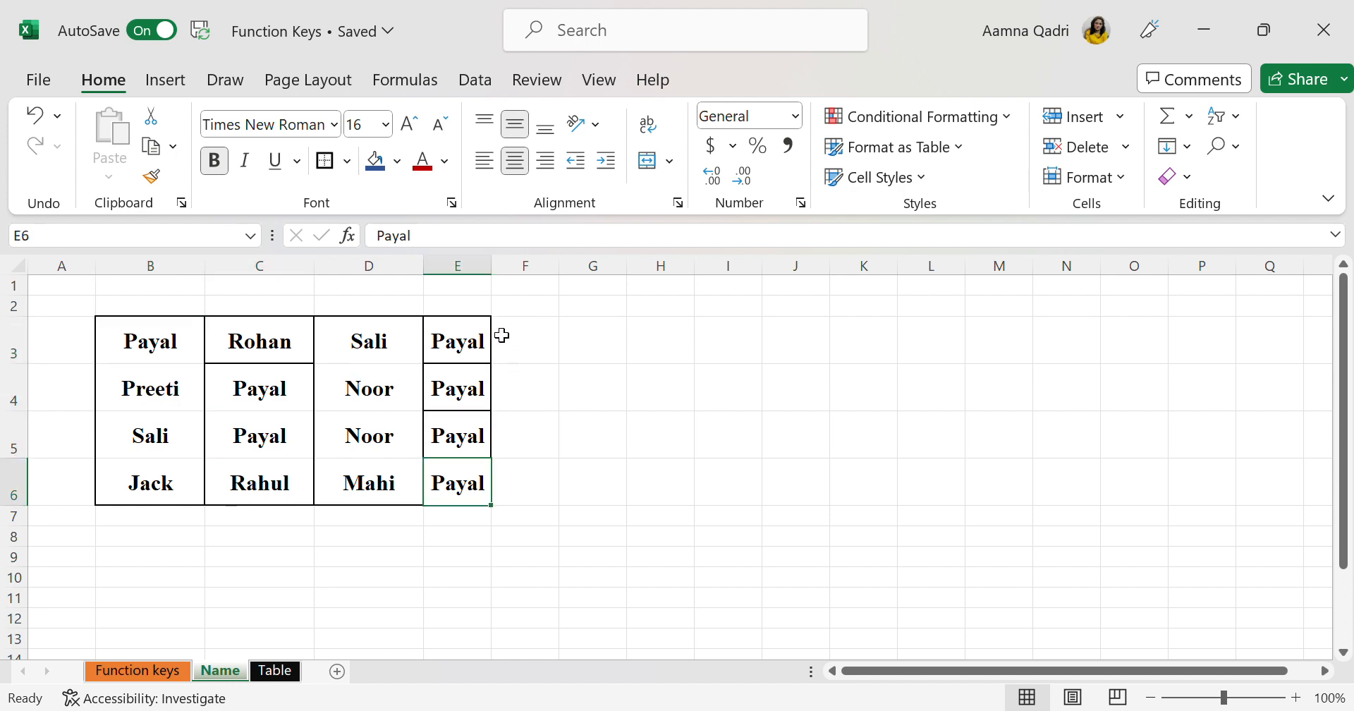
Widen column E on the Name sheet, and check the shortcut list on the Function keys sheet down to the F8 section
{"action": "left_click_drag", "start_coordinate": [498, 272], "coordinate": [611, 327]}
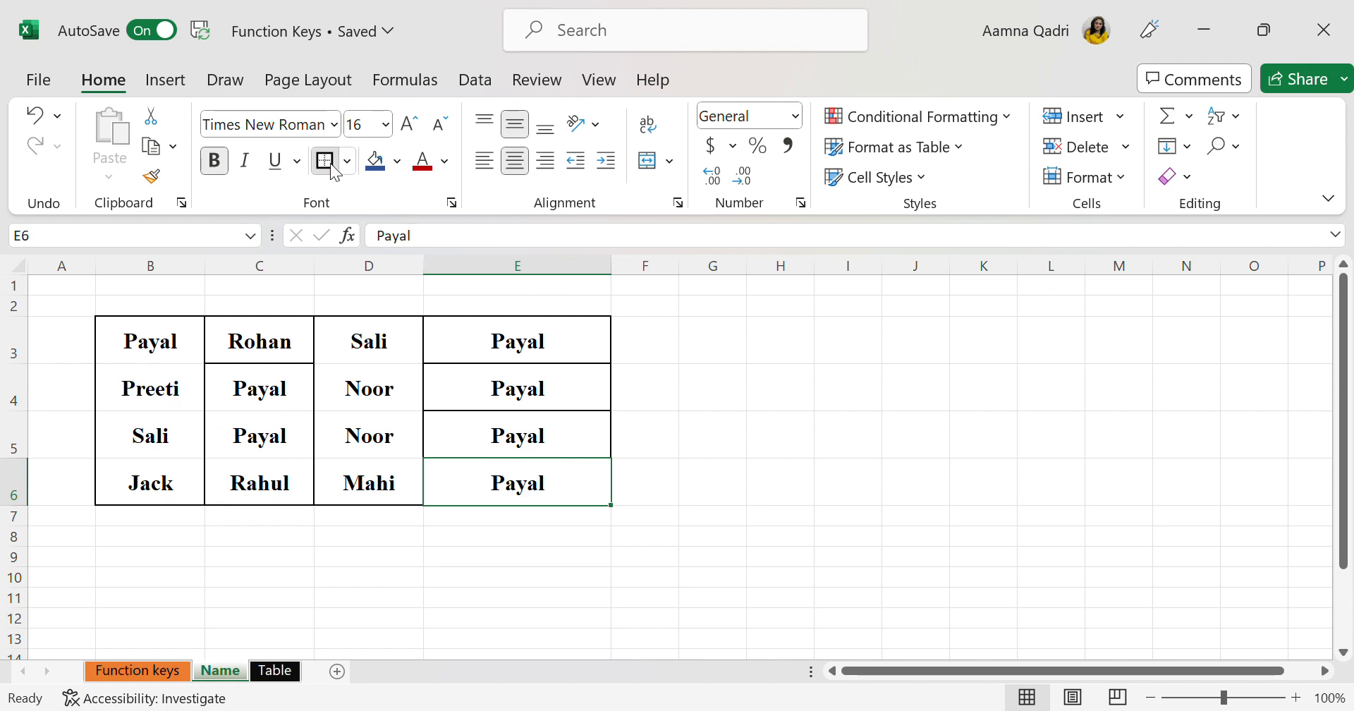
{"action": "left_click", "coordinate": [517, 403]}
{"action": "left_click", "coordinate": [173, 671]}
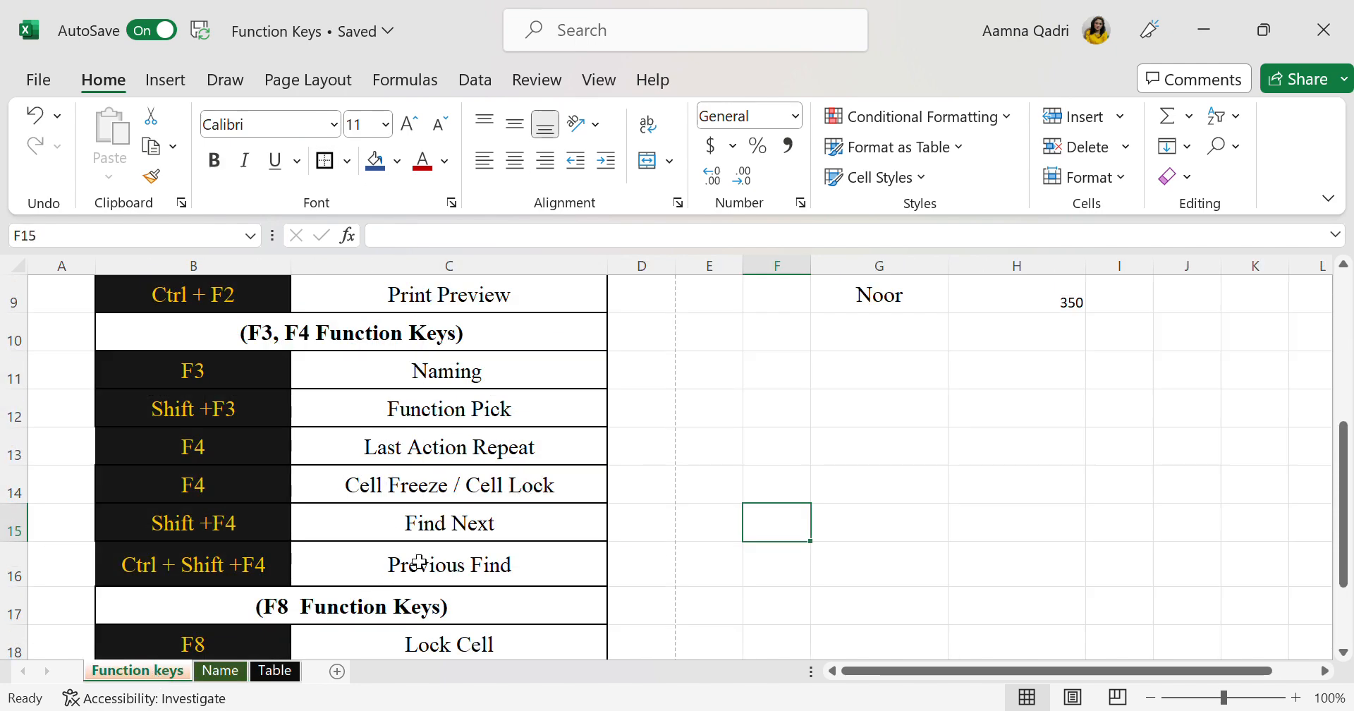
{"action": "scroll", "coordinate": [483, 588], "scroll_direction": "down", "scroll_amount": 1}
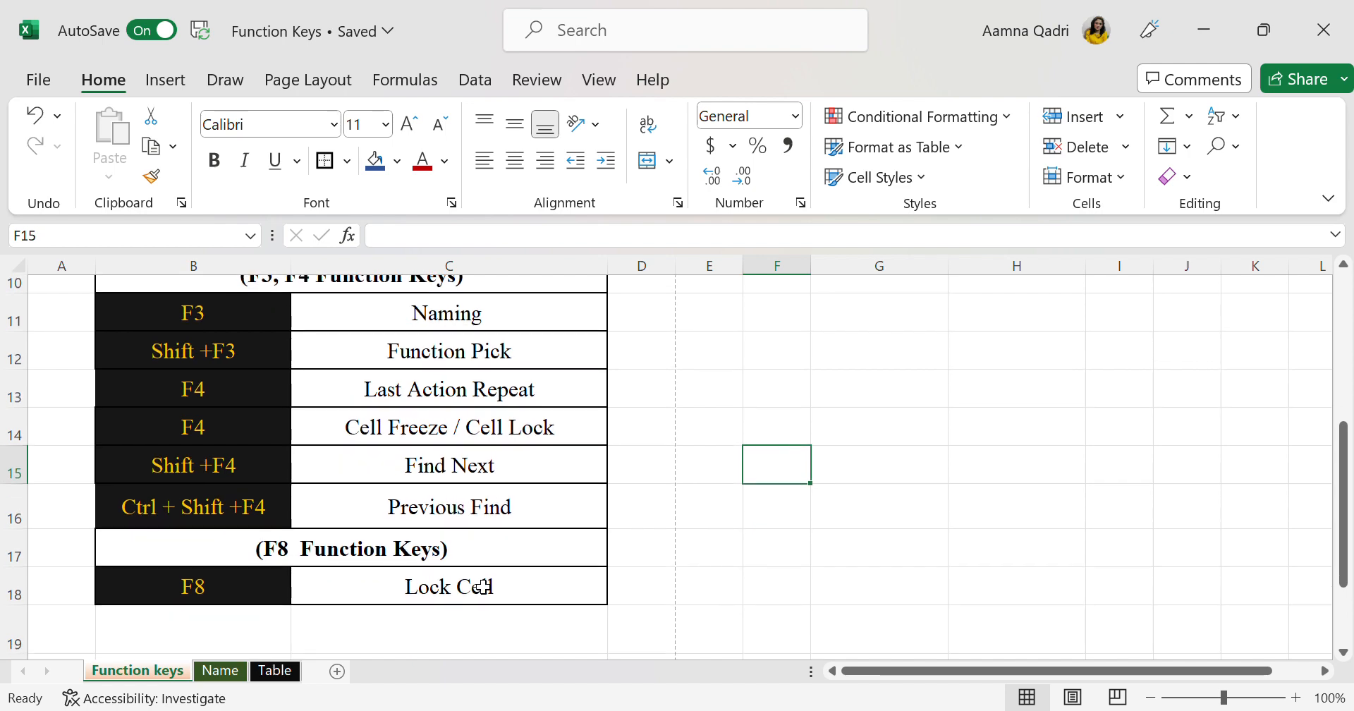
{"action": "scroll", "coordinate": [484, 588], "scroll_direction": "up", "scroll_amount": 1}
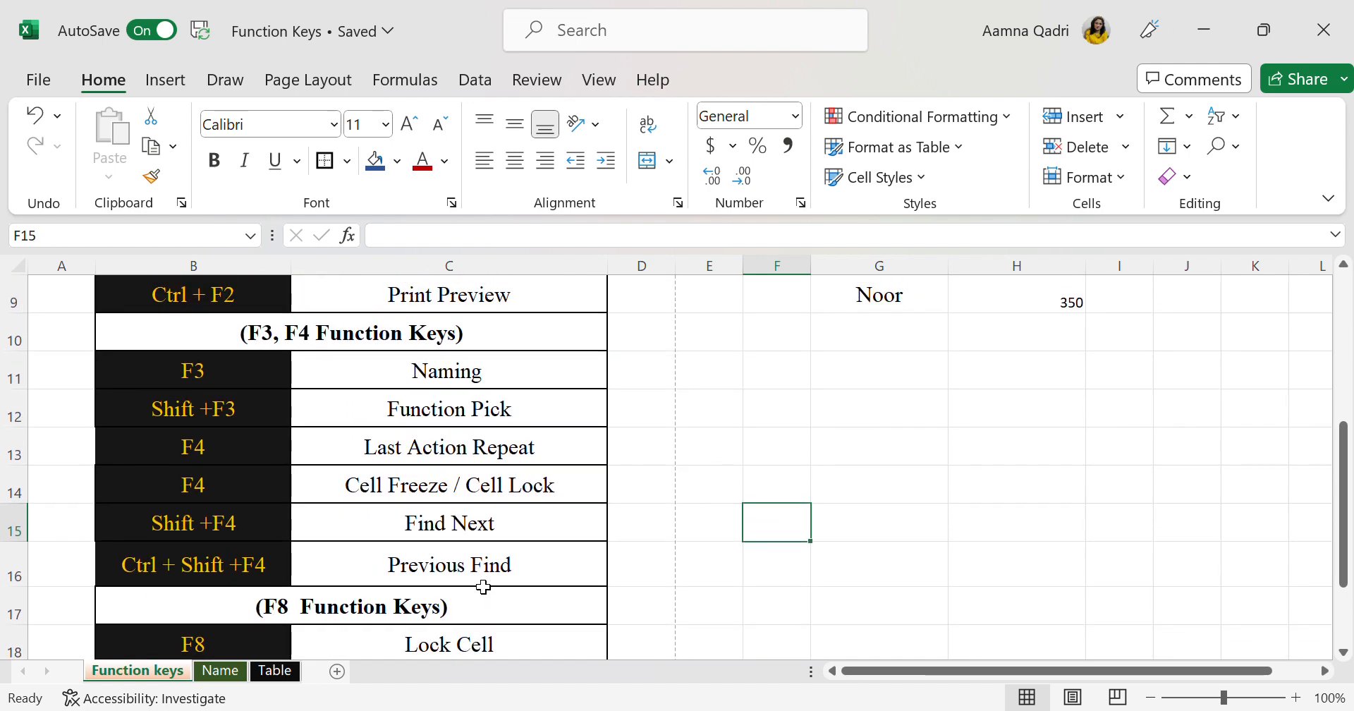
{"action": "scroll", "coordinate": [484, 586], "scroll_direction": "down", "scroll_amount": 1}
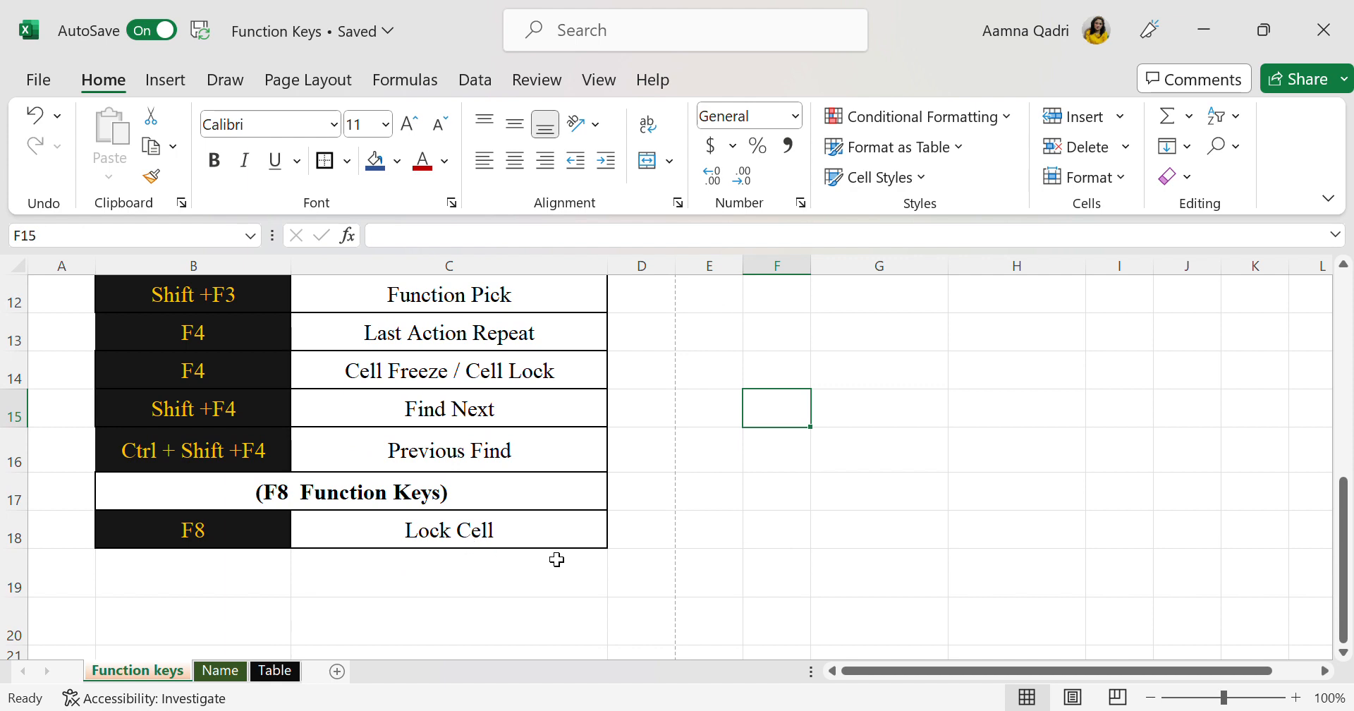
Enter 1 in cell M16 of the Table sheet and keep that cell selected
{"action": "left_click", "coordinate": [276, 672]}
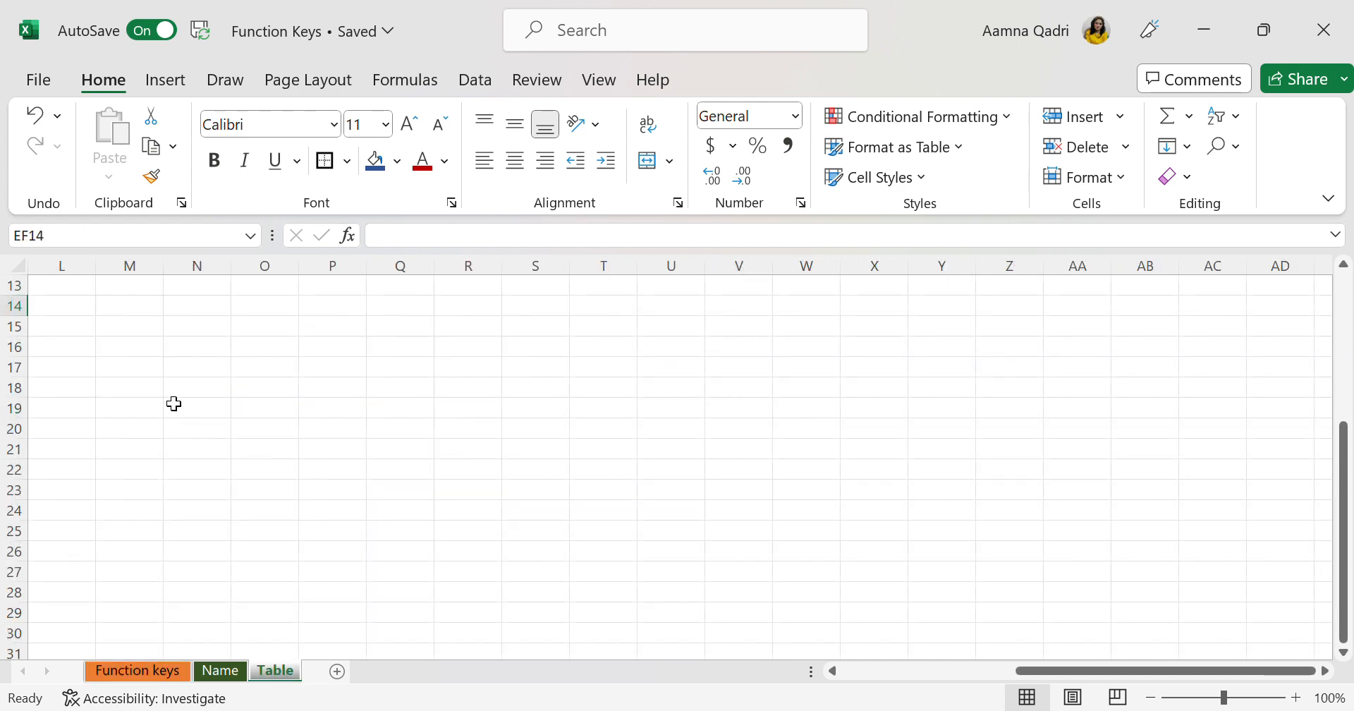
{"action": "left_click", "coordinate": [138, 356]}
{"action": "key", "text": "Up"}
{"action": "key", "text": "Up"}
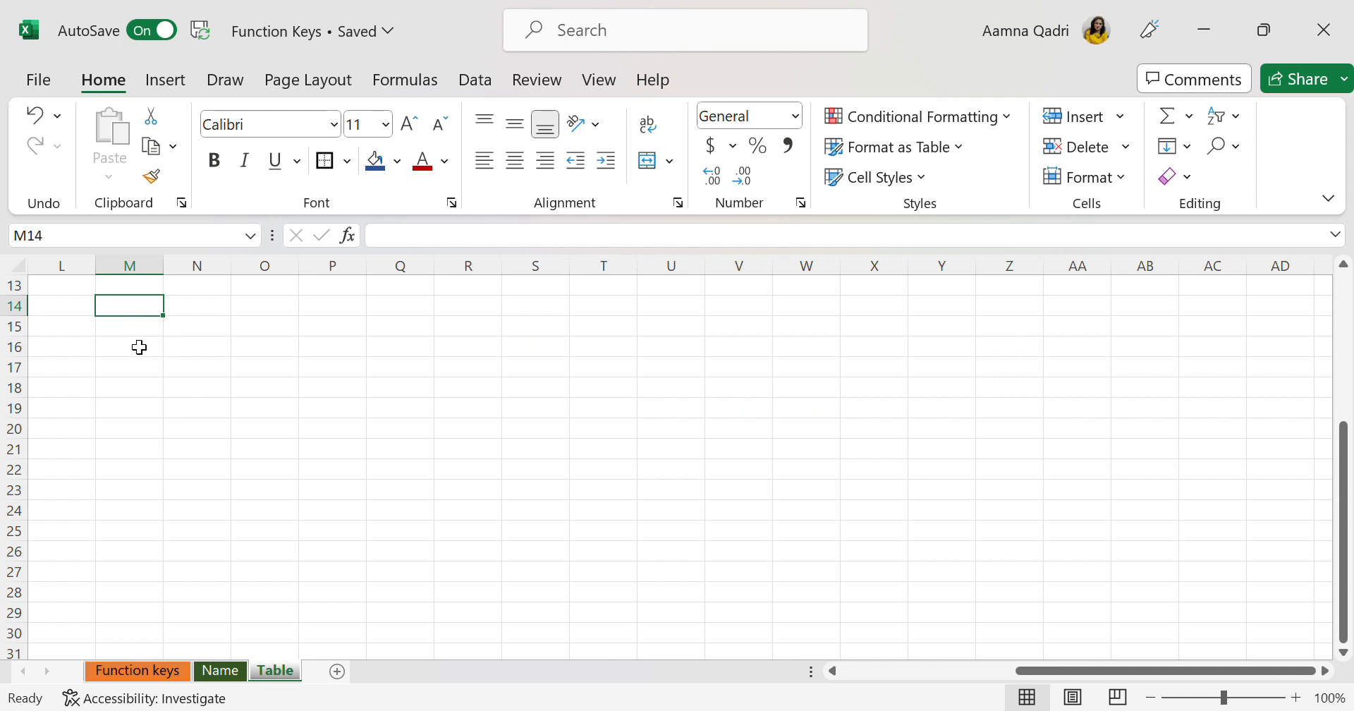
{"action": "left_click", "coordinate": [139, 346]}
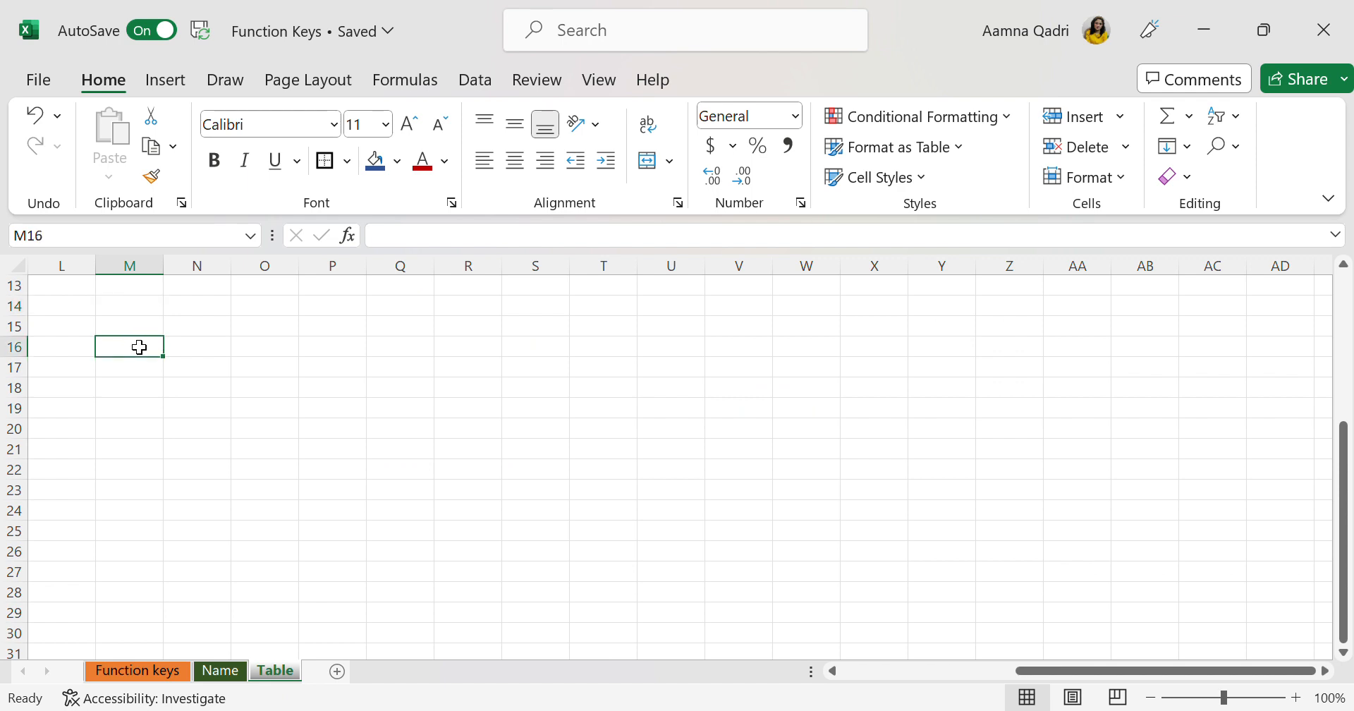
{"action": "type", "text": "1"}
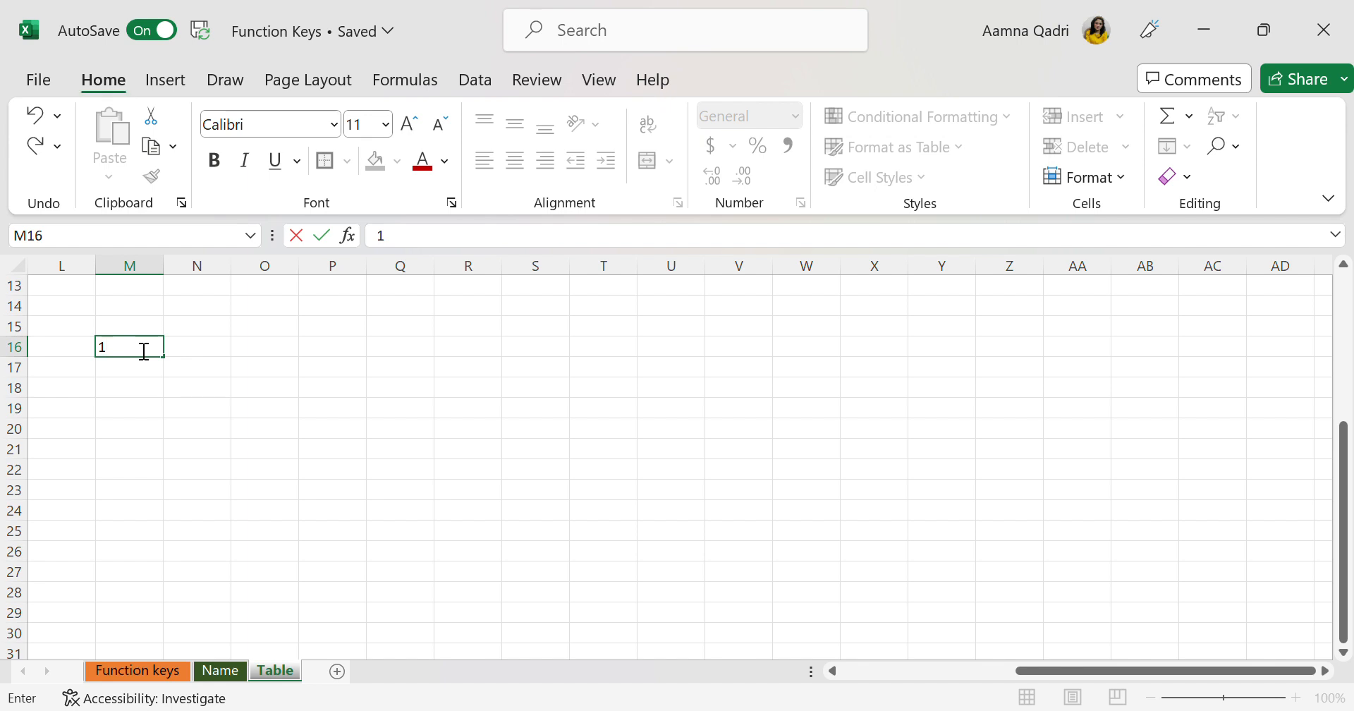
{"action": "left_click", "coordinate": [158, 389]}
{"action": "left_click", "coordinate": [139, 357]}
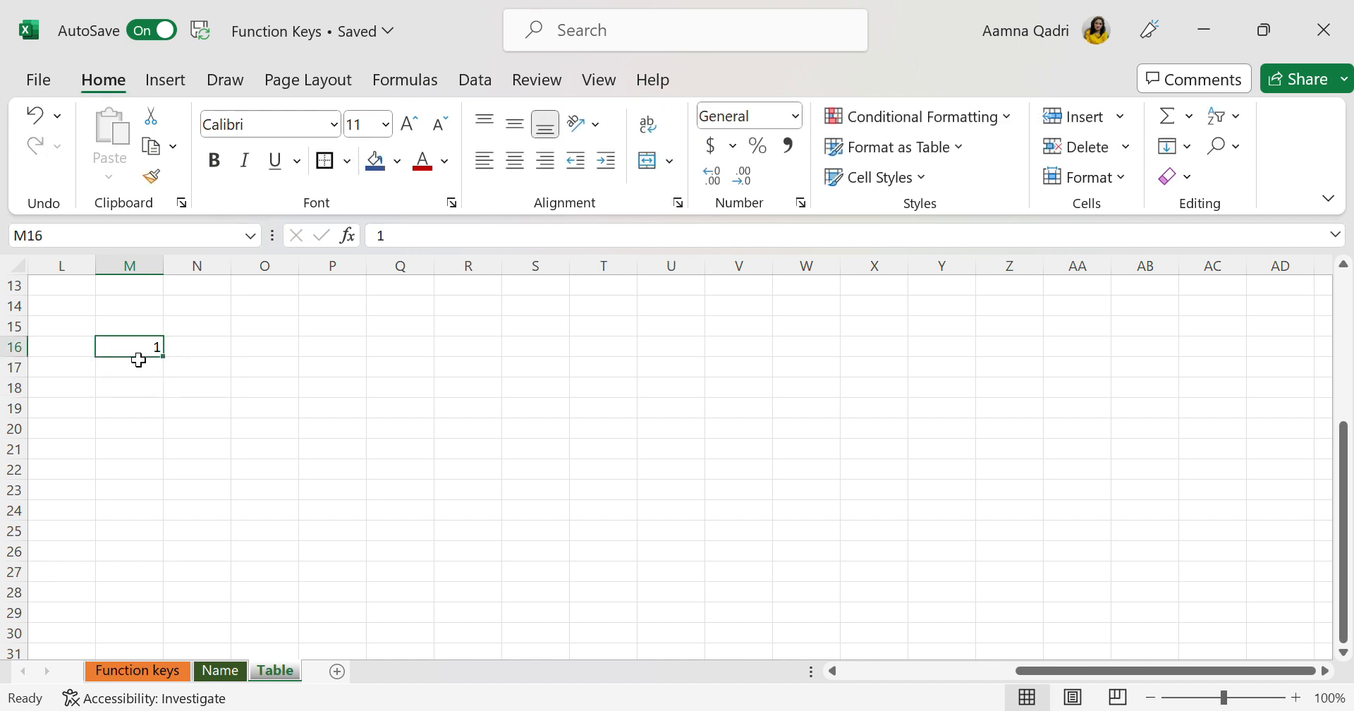
Fill a number series down column M from M16, running from 1 to 10
{"action": "key", "text": "alt"}
{"action": "key", "text": "h"}
{"action": "key", "text": "f"}
{"action": "key", "text": "i"}
{"action": "key", "text": "s"}
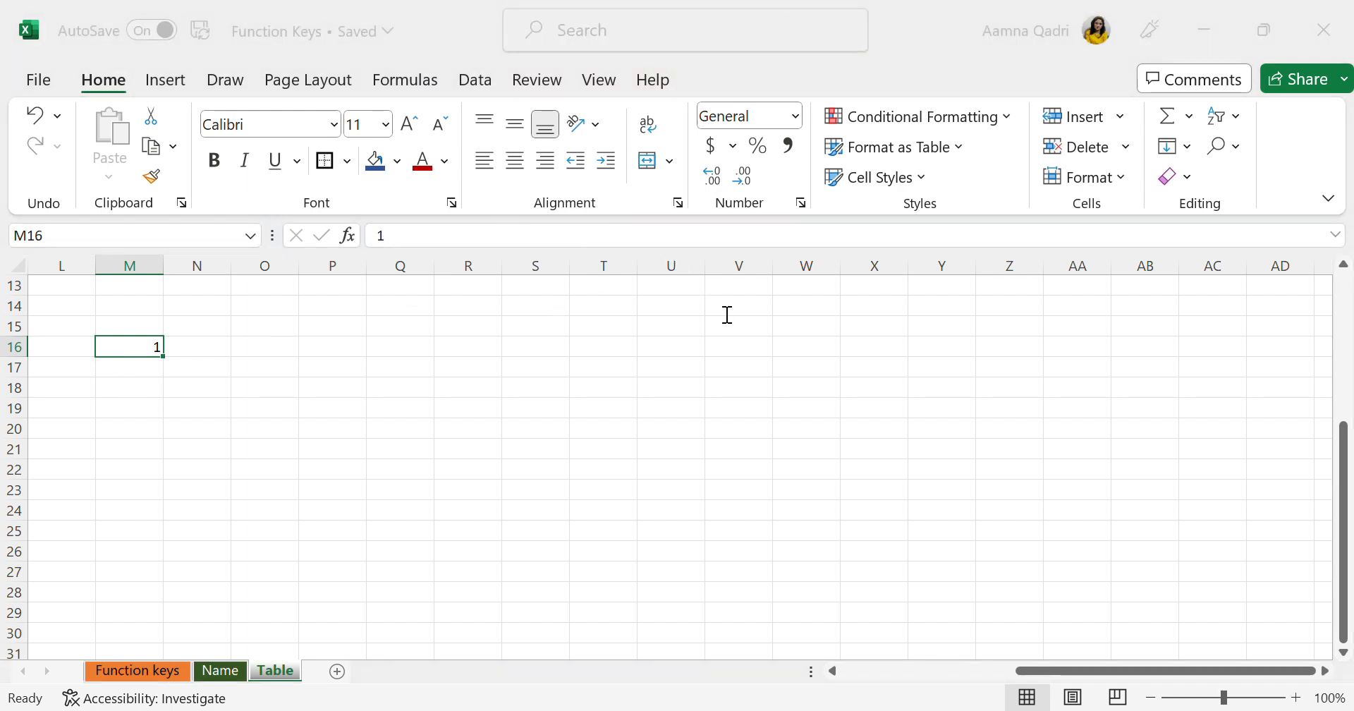
{"action": "left_click", "coordinate": [637, 350]}
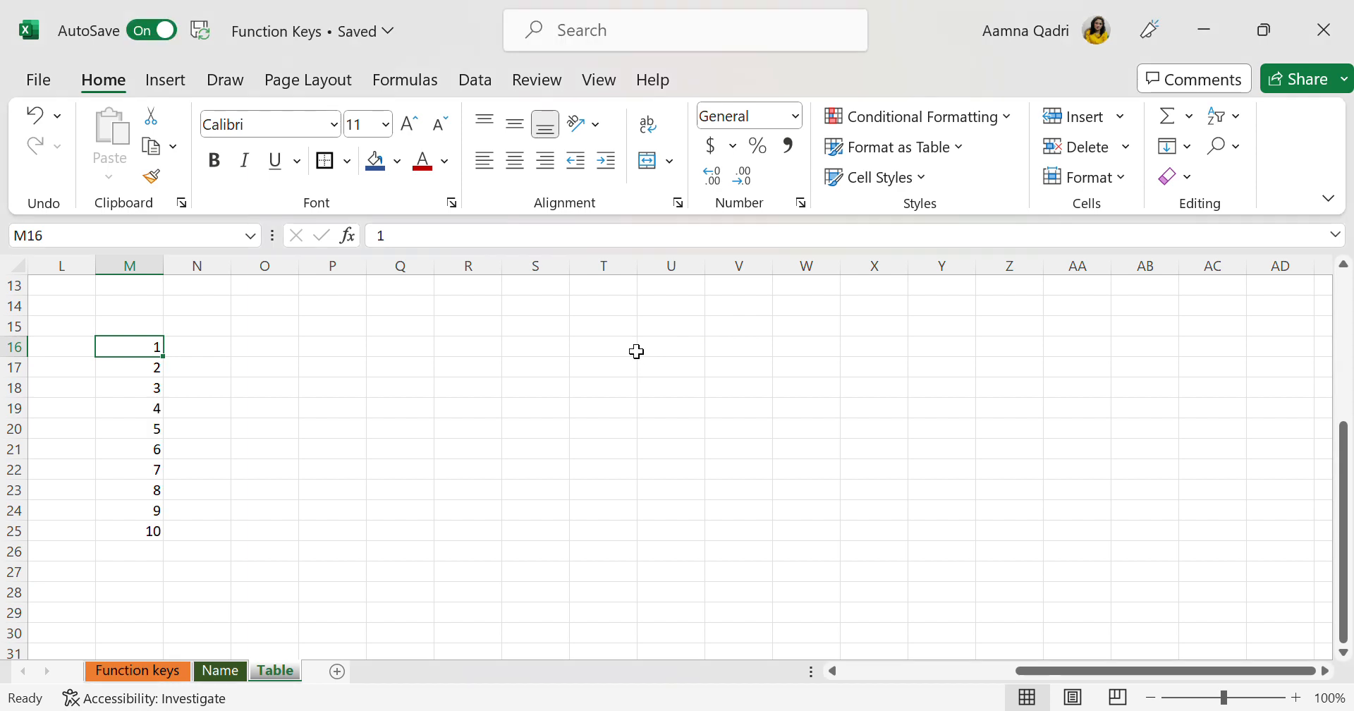
Enter 1 in cell N15 and fill a number series from it across row 15 in increments of 1
{"action": "left_click", "coordinate": [213, 332]}
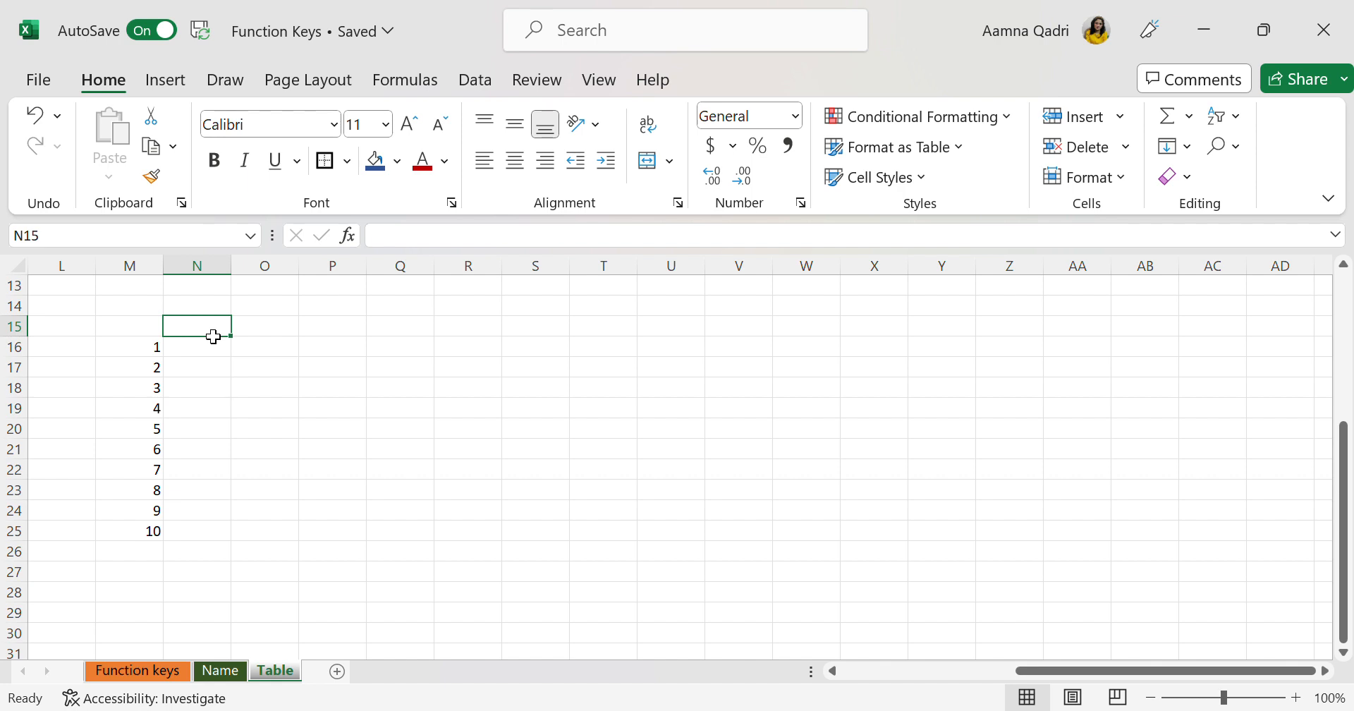
{"action": "type", "text": "1"}
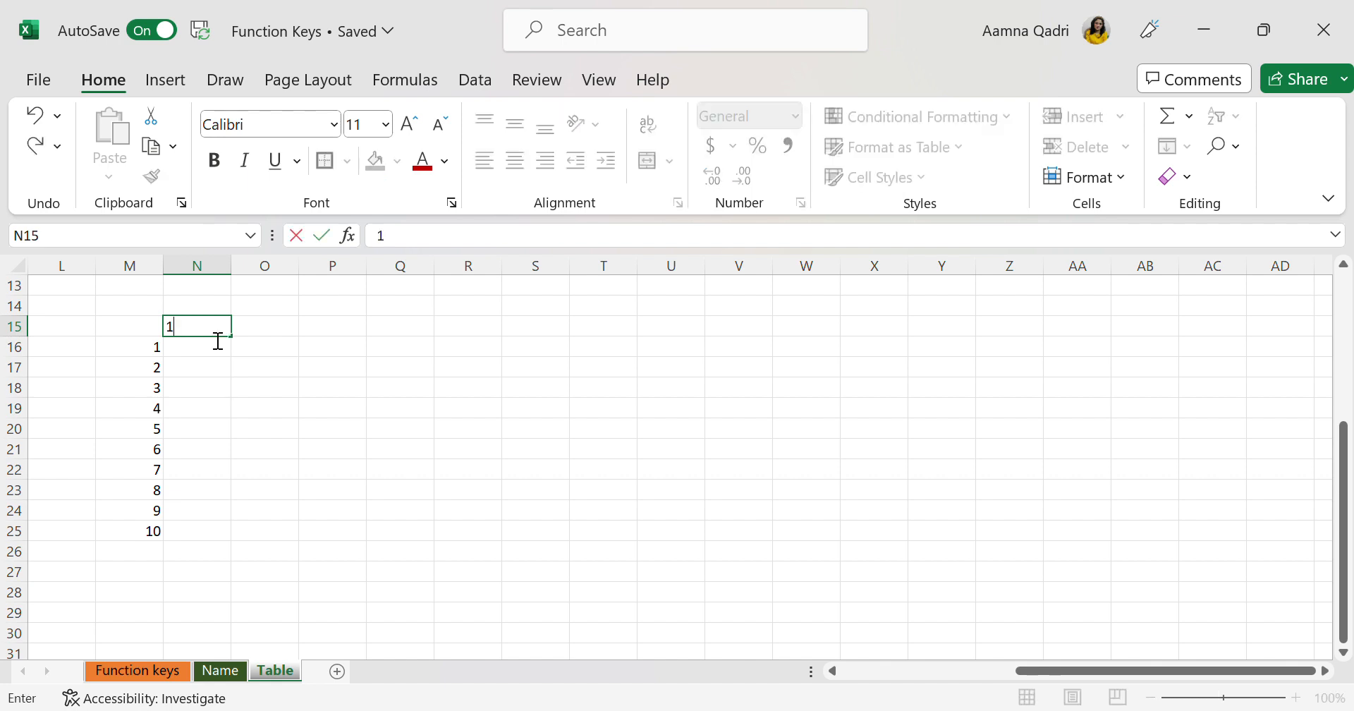
{"action": "left_click_drag", "start_coordinate": [243, 390], "coordinate": [206, 335]}
{"action": "left_click", "coordinate": [206, 336]}
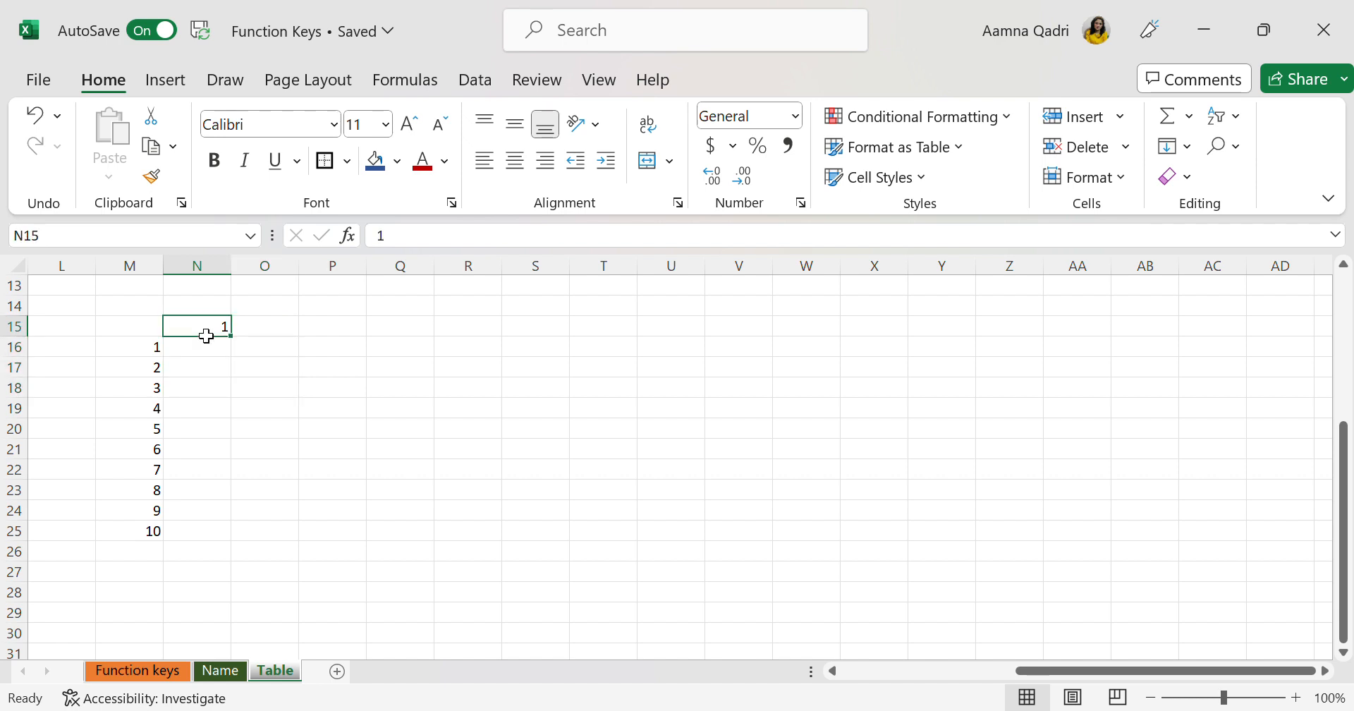
{"action": "key", "text": "alt"}
{"action": "key", "text": "h"}
{"action": "key", "text": "f"}
{"action": "key", "text": "i"}
{"action": "key", "text": "s"}
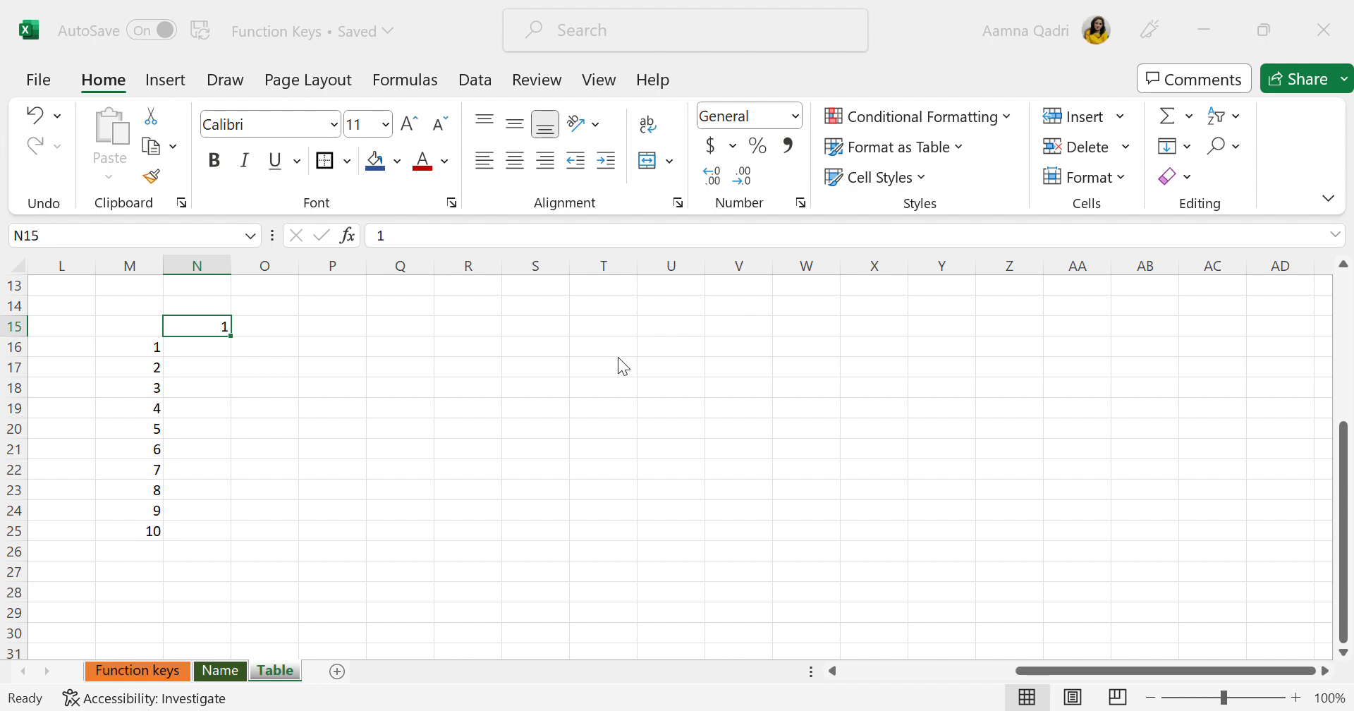
{"action": "key", "text": "Return"}
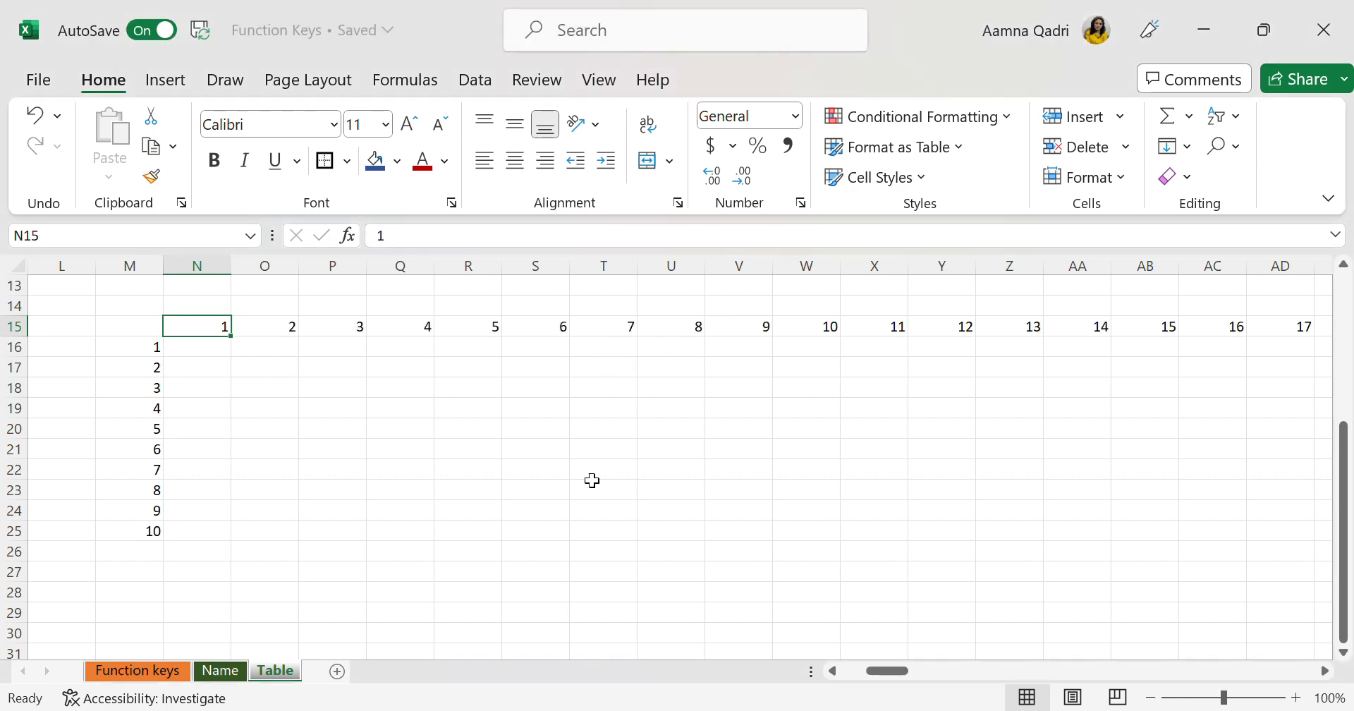
Delete the old numbers in the range B1:C11 of the Table sheet
{"action": "scroll", "coordinate": [592, 481], "scroll_direction": "right", "scroll_amount": 12}
{"action": "scroll", "coordinate": [592, 481], "scroll_direction": "up", "scroll_amount": 4}
{"action": "scroll", "coordinate": [591, 481], "scroll_direction": "left", "scroll_amount": 16}
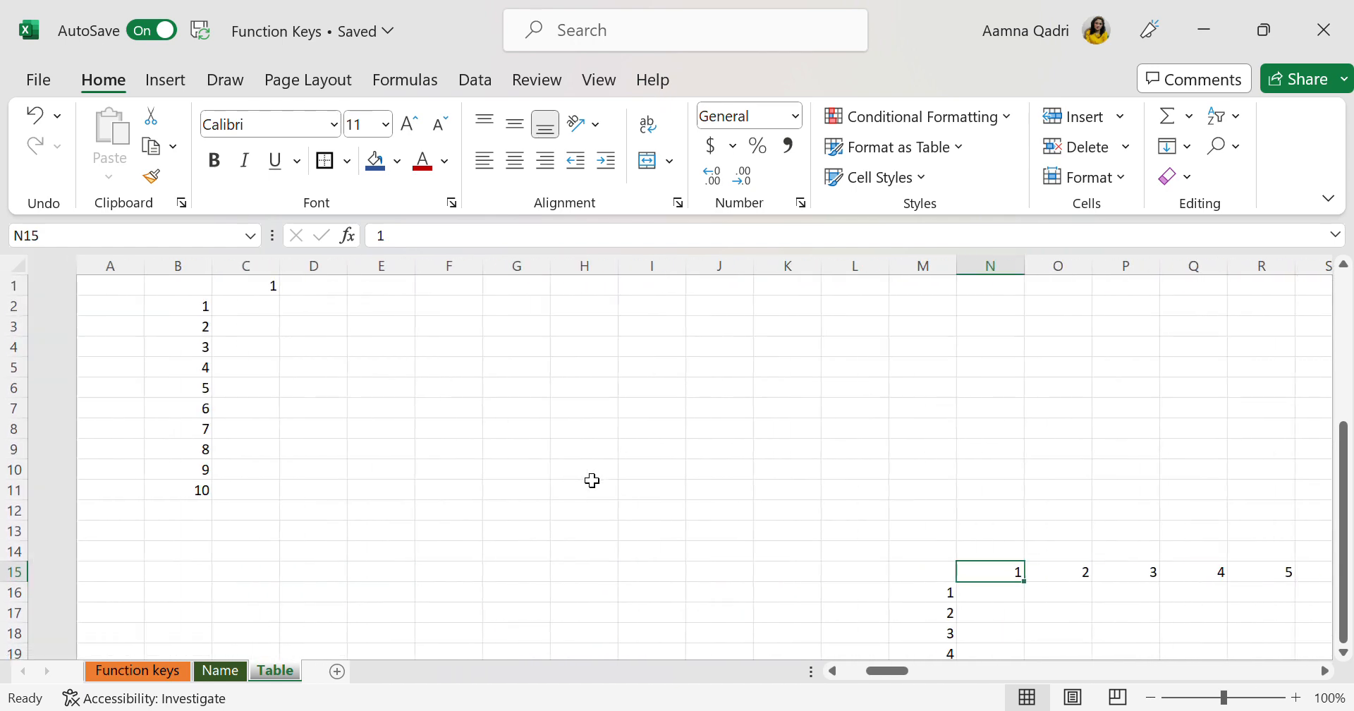
{"action": "scroll", "coordinate": [592, 481], "scroll_direction": "down", "scroll_amount": 1}
{"action": "scroll", "coordinate": [591, 481], "scroll_direction": "up", "scroll_amount": 1}
{"action": "scroll", "coordinate": [591, 481], "scroll_direction": "right", "scroll_amount": 1}
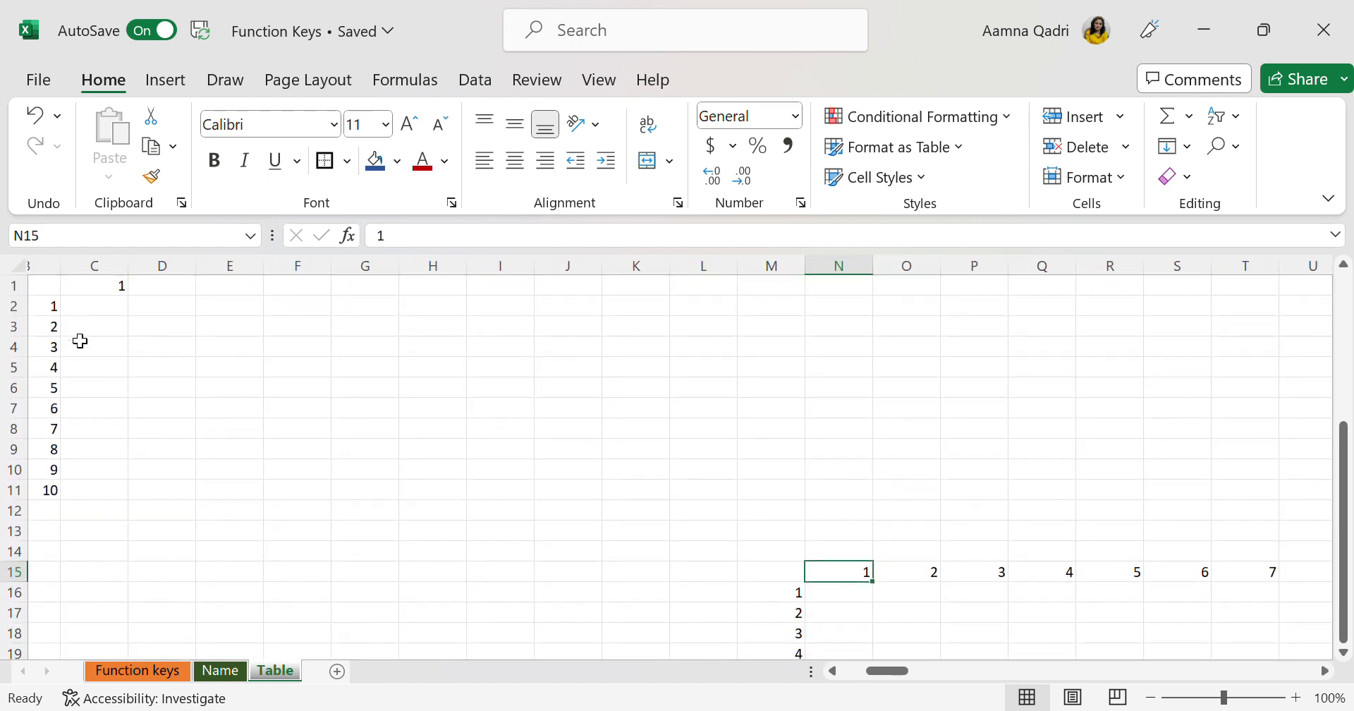
{"action": "scroll", "coordinate": [96, 397], "scroll_direction": "left", "scroll_amount": 2}
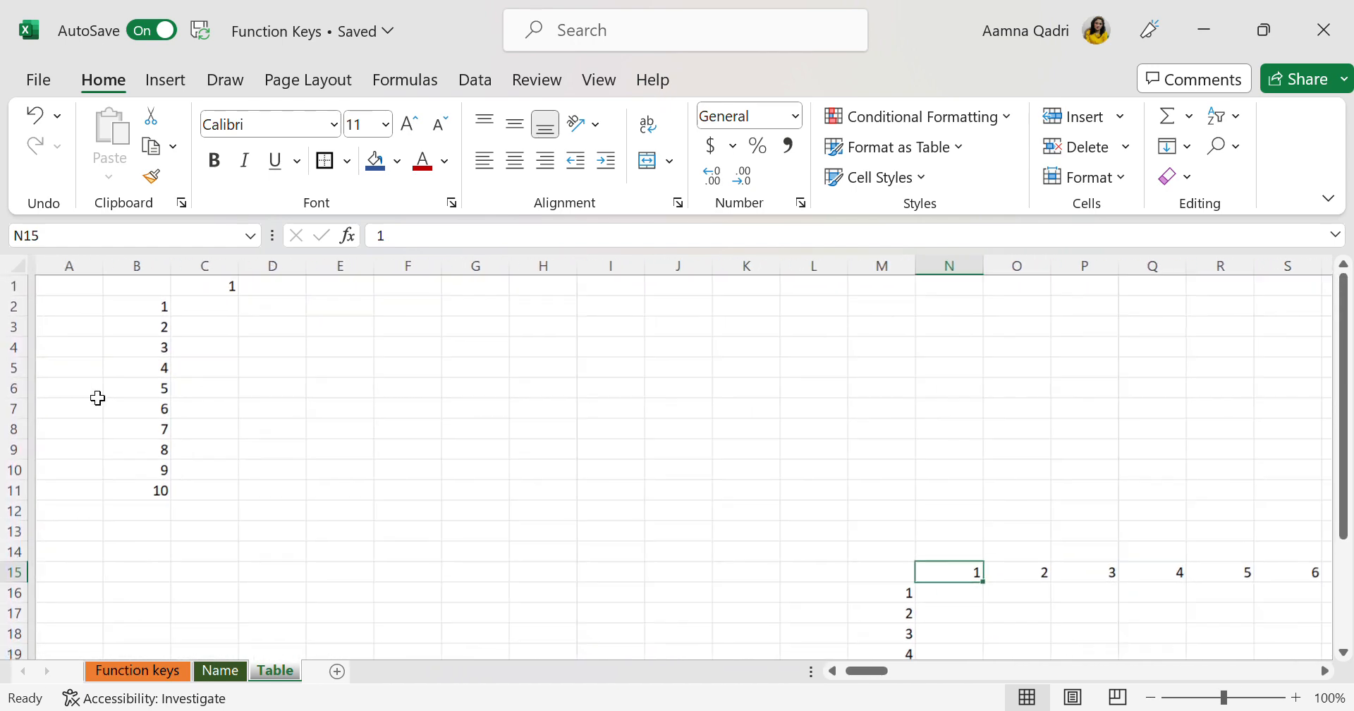
{"action": "left_click_drag", "start_coordinate": [154, 309], "coordinate": [223, 488]}
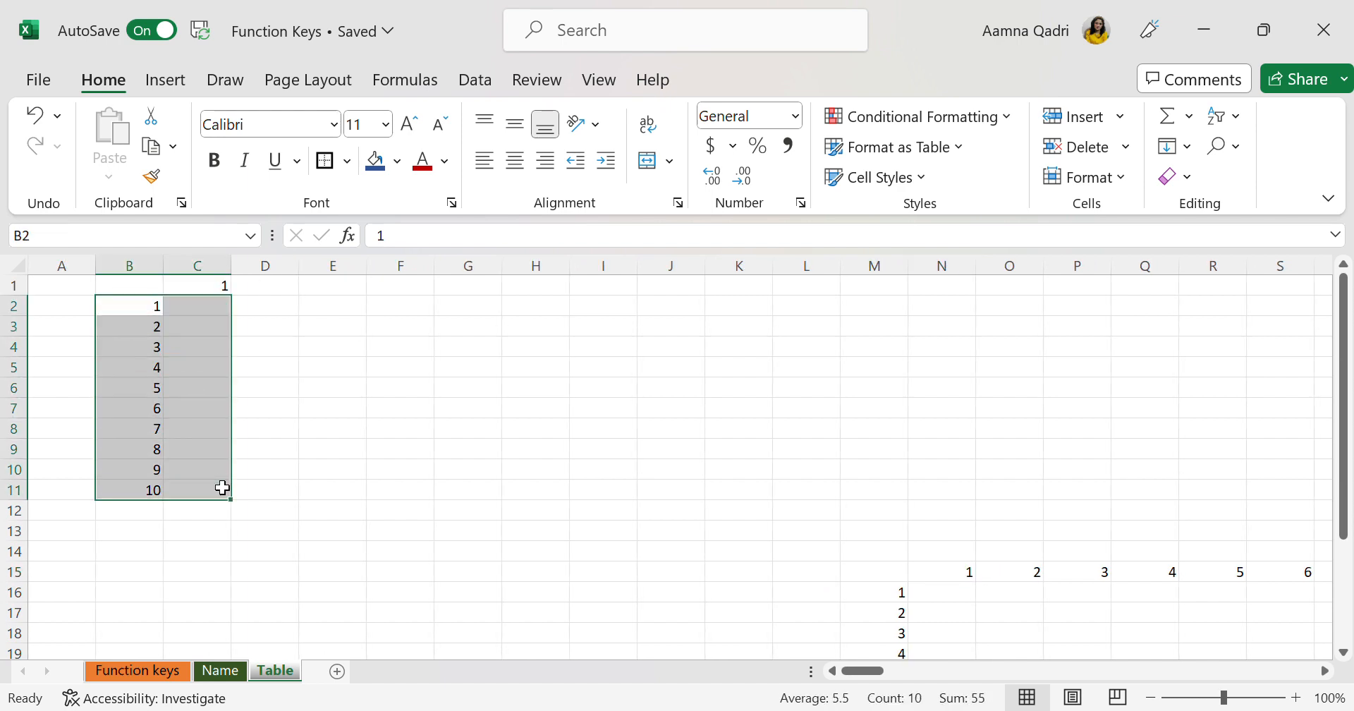
{"action": "key", "text": "Left"}
{"action": "left_click_drag", "start_coordinate": [145, 286], "coordinate": [210, 495]}
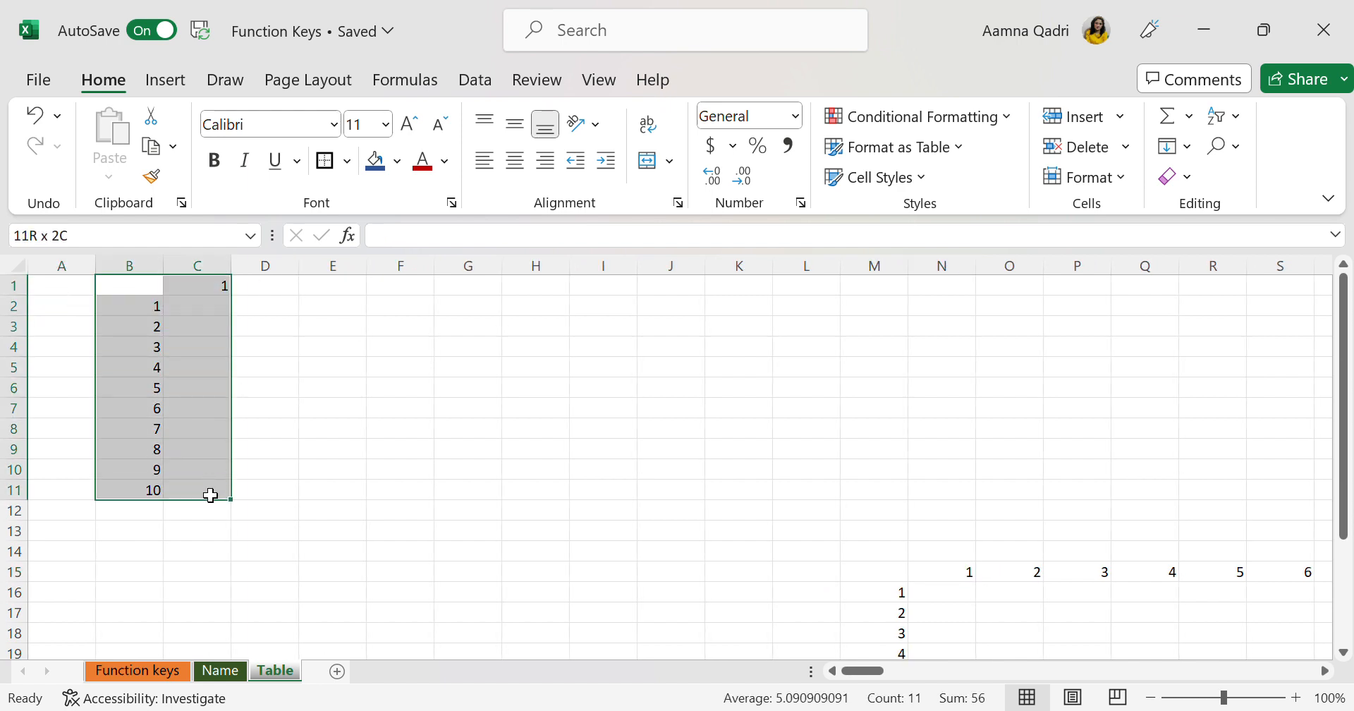
{"action": "key", "text": "Delete"}
Select N16:N25 beside the column series, check the F8 entry on the Function keys sheet, and return to the Table sheet
{"action": "scroll", "coordinate": [1012, 475], "scroll_direction": "down", "scroll_amount": 4}
{"action": "scroll", "coordinate": [1012, 475], "scroll_direction": "right", "scroll_amount": 4}
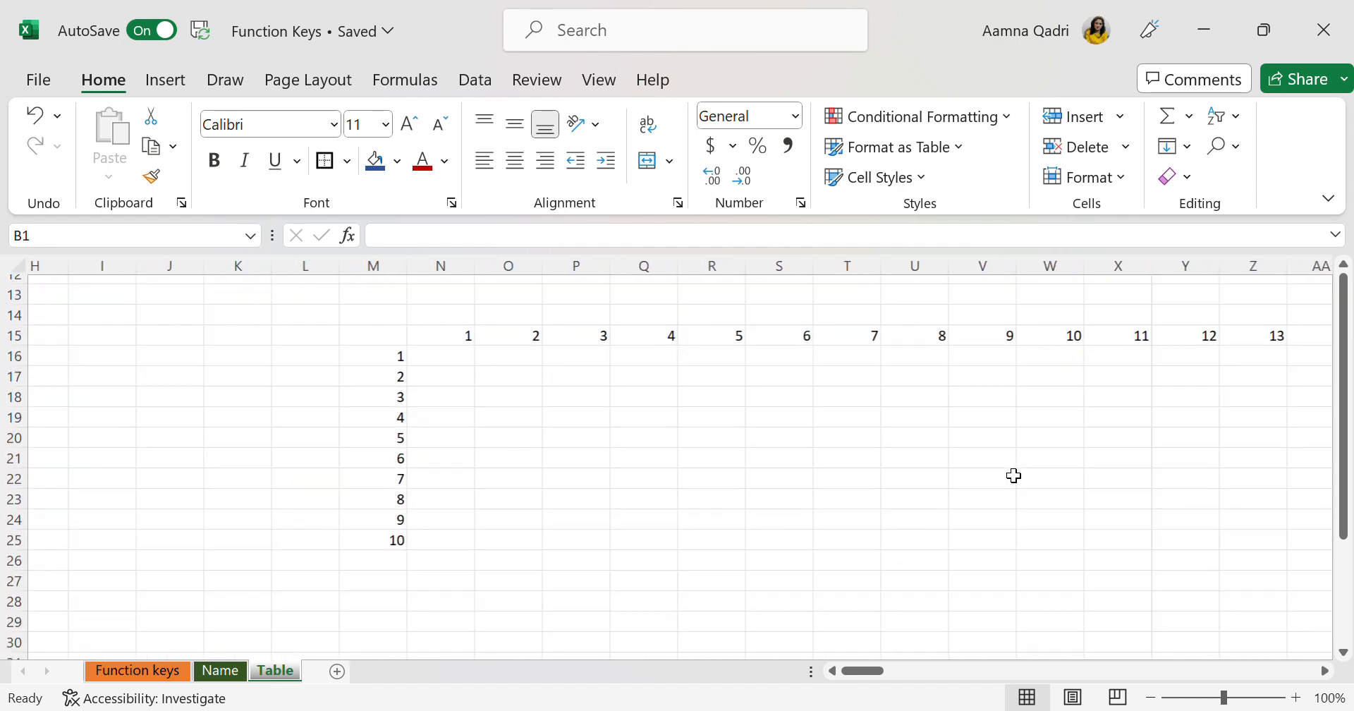
{"action": "left_click_drag", "start_coordinate": [416, 354], "coordinate": [434, 534]}
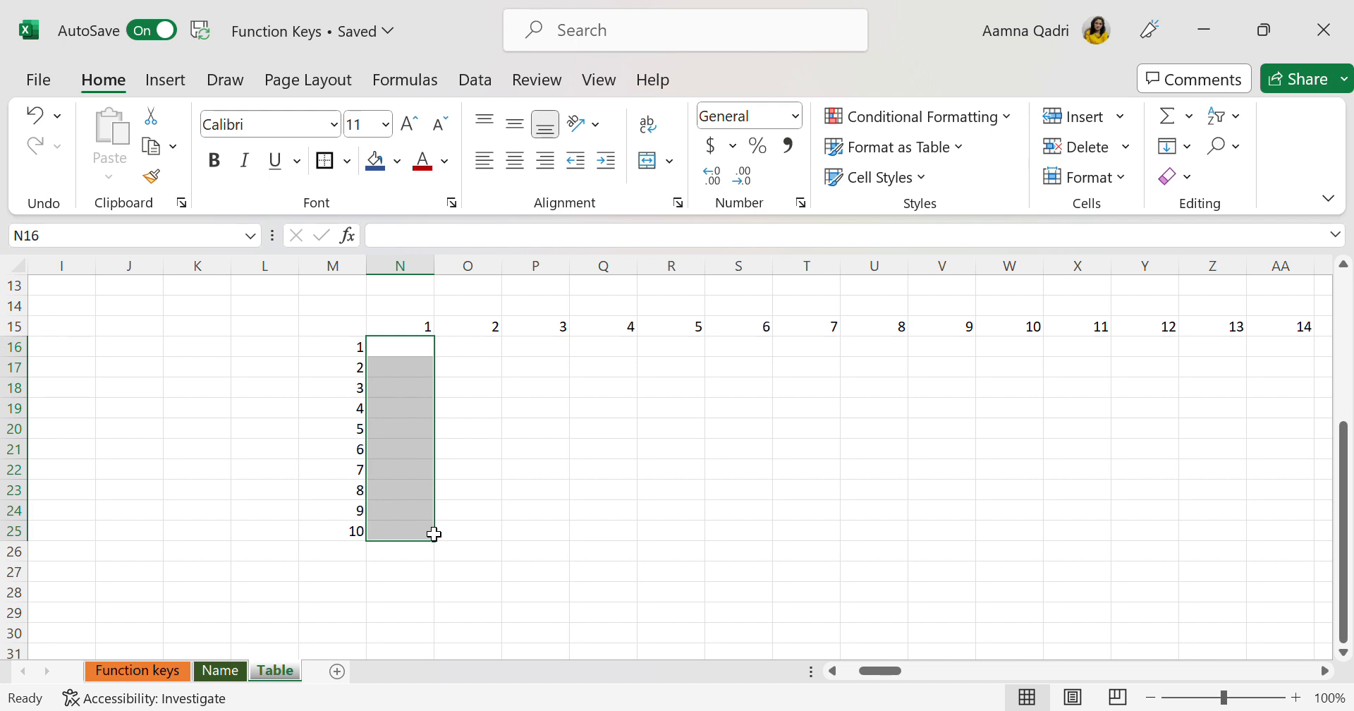
{"action": "left_click", "coordinate": [169, 670]}
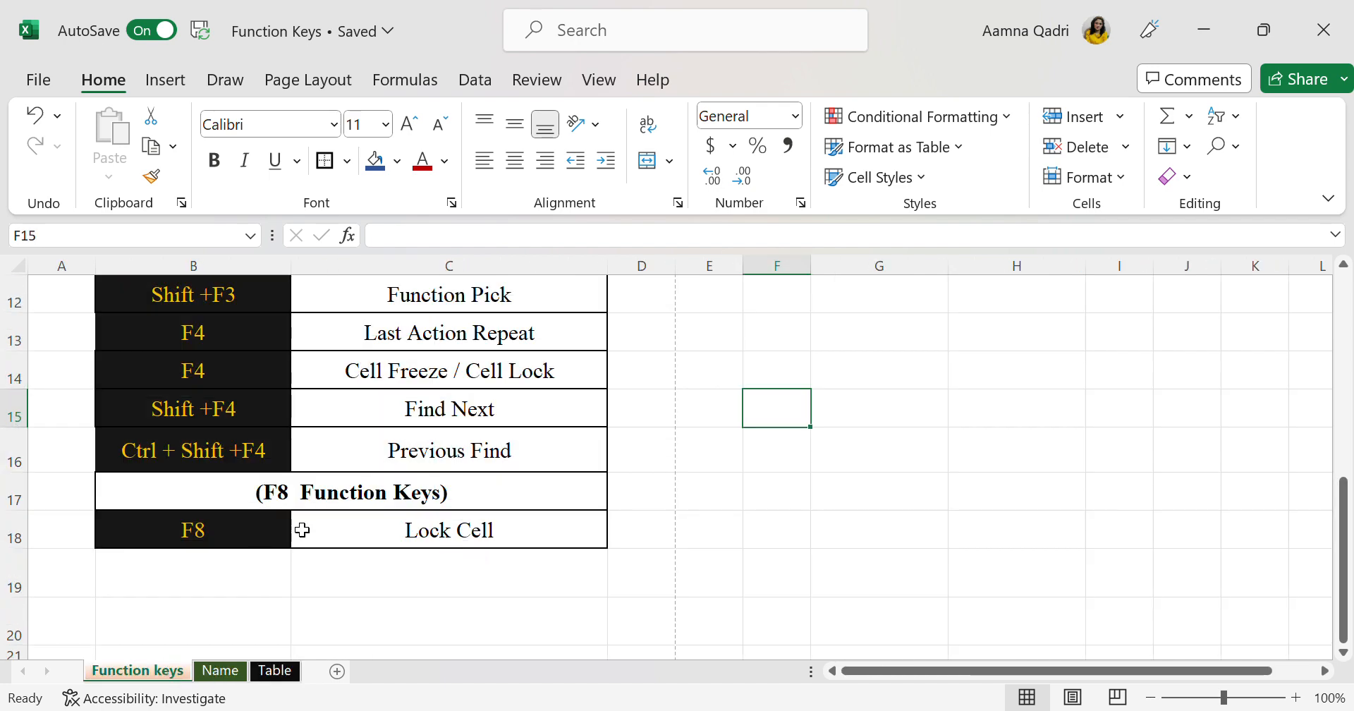
{"action": "left_click", "coordinate": [275, 670]}
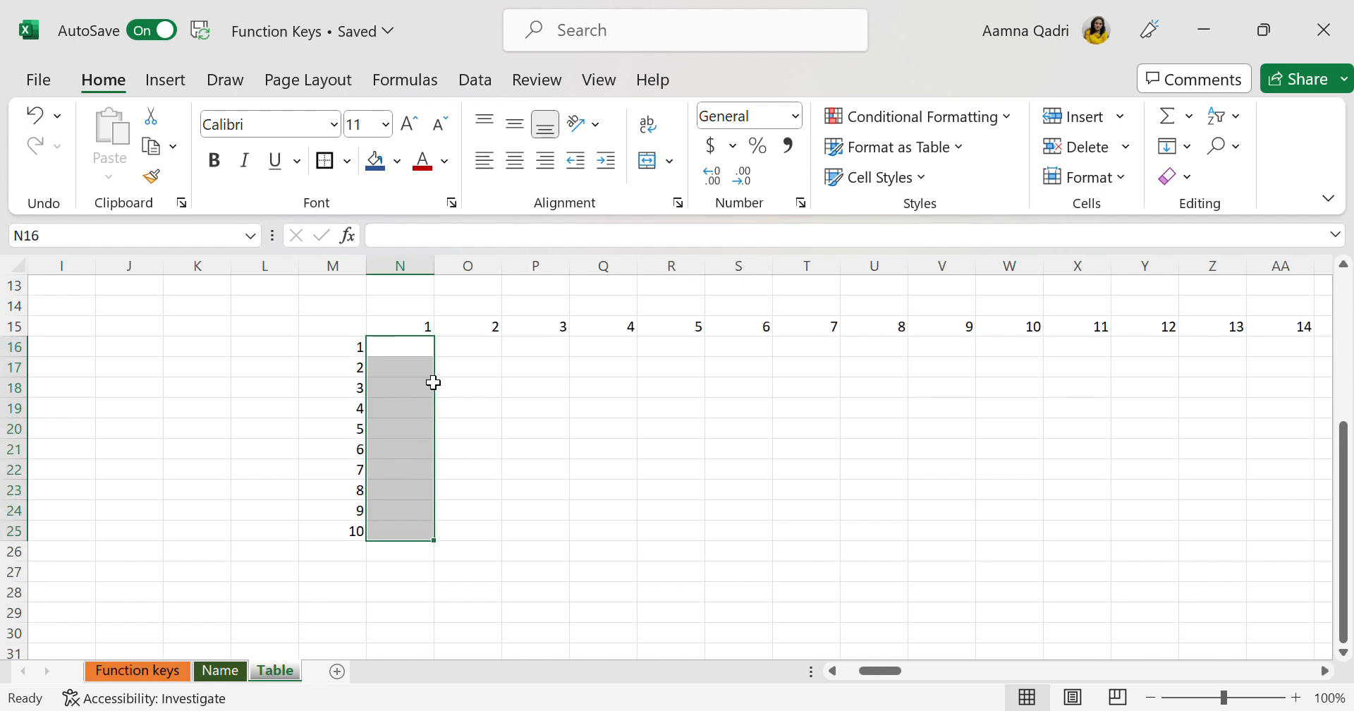
Try to extend the selection from N16 across to HE27 with F8 Extend Selection, then check its extent back to column N
{"action": "key", "text": "F8"}
{"action": "scroll", "coordinate": [791, 454], "scroll_direction": "right", "scroll_amount": 20}
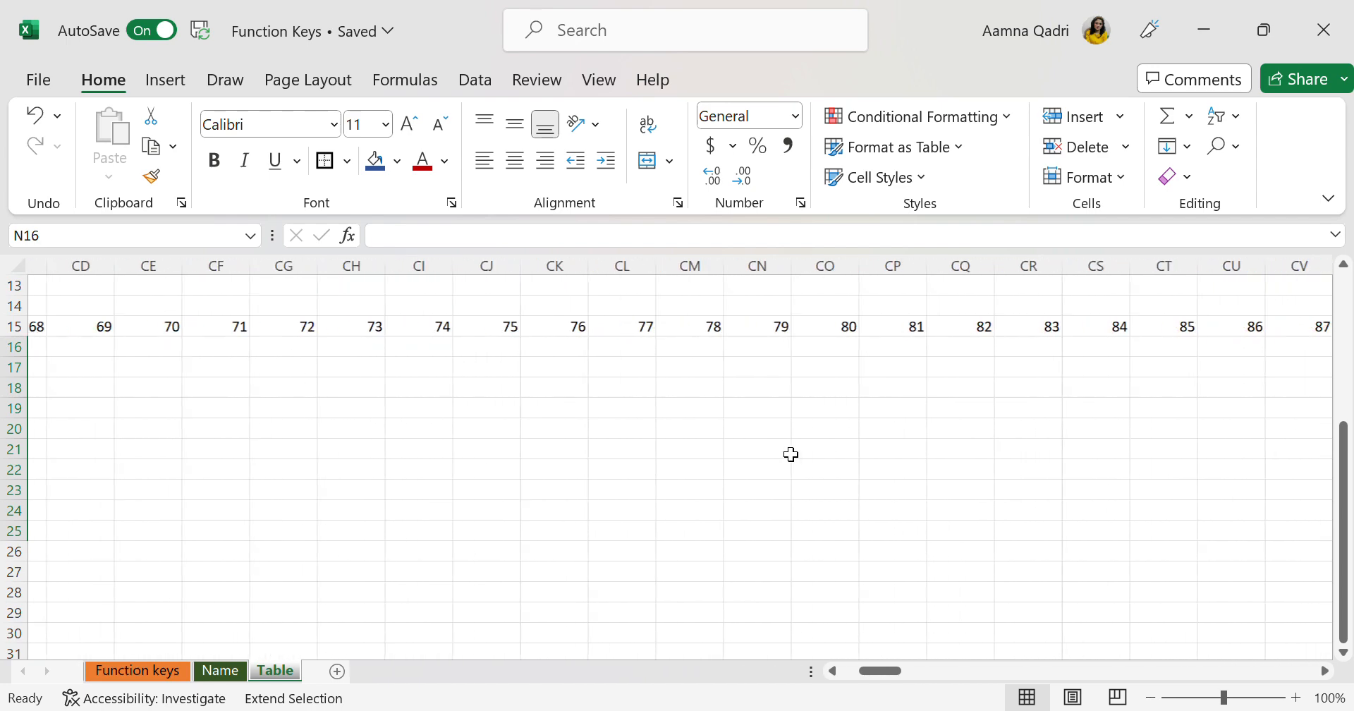
{"action": "scroll", "coordinate": [791, 454], "scroll_direction": "right", "scroll_amount": 20}
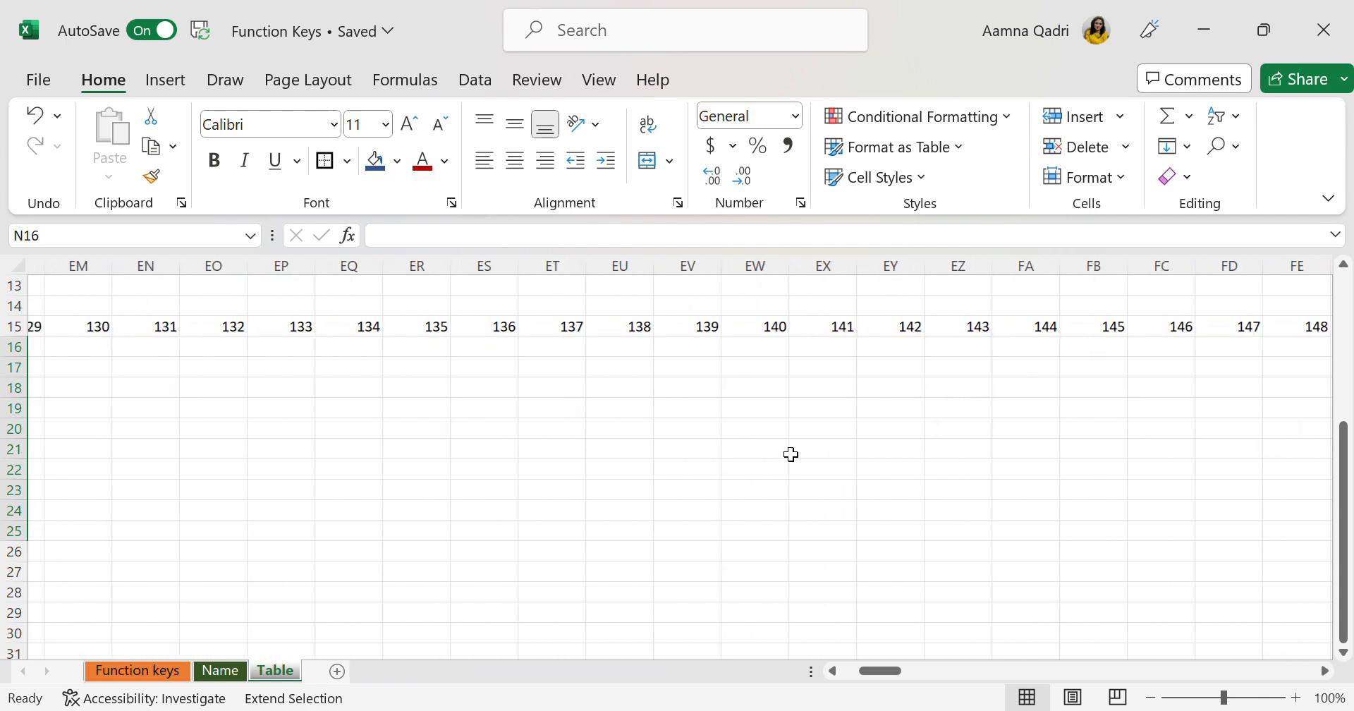
{"action": "scroll", "coordinate": [791, 454], "scroll_direction": "right", "scroll_amount": 20}
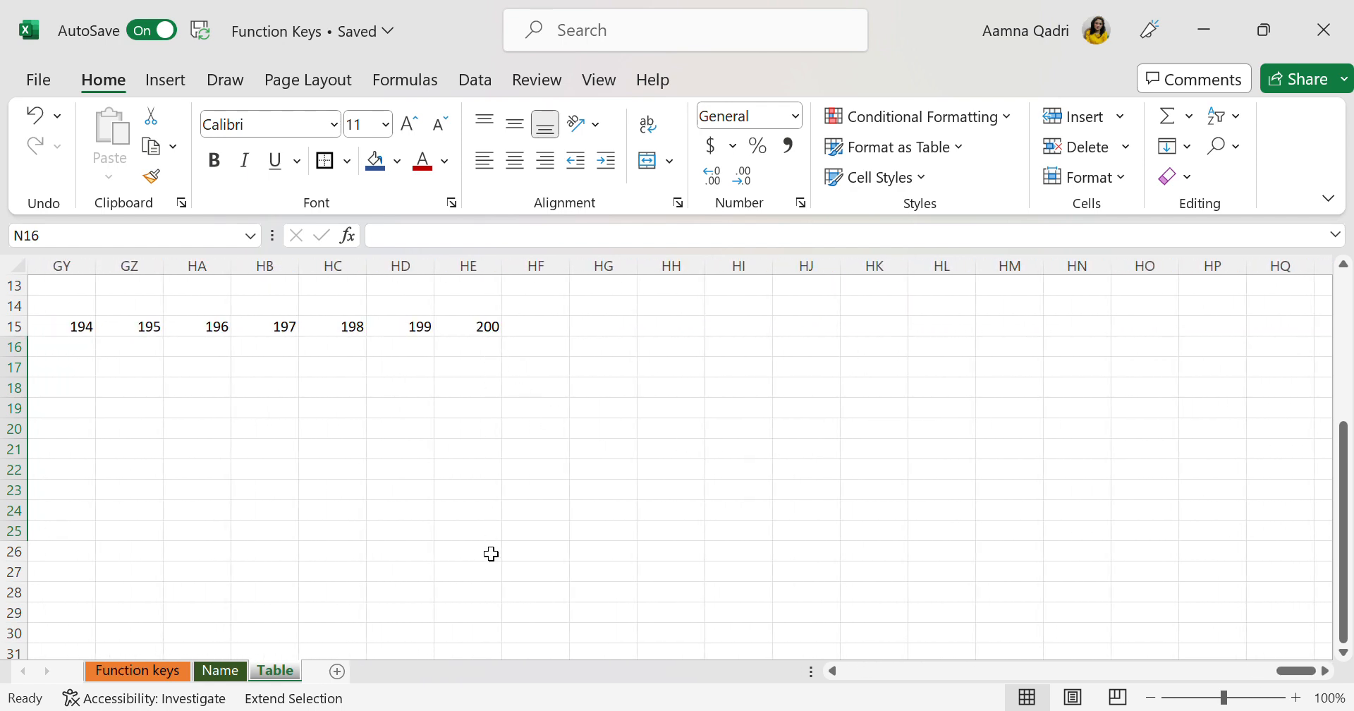
{"action": "left_click", "coordinate": [488, 576]}
{"action": "scroll", "coordinate": [488, 576], "scroll_direction": "left", "scroll_amount": 11}
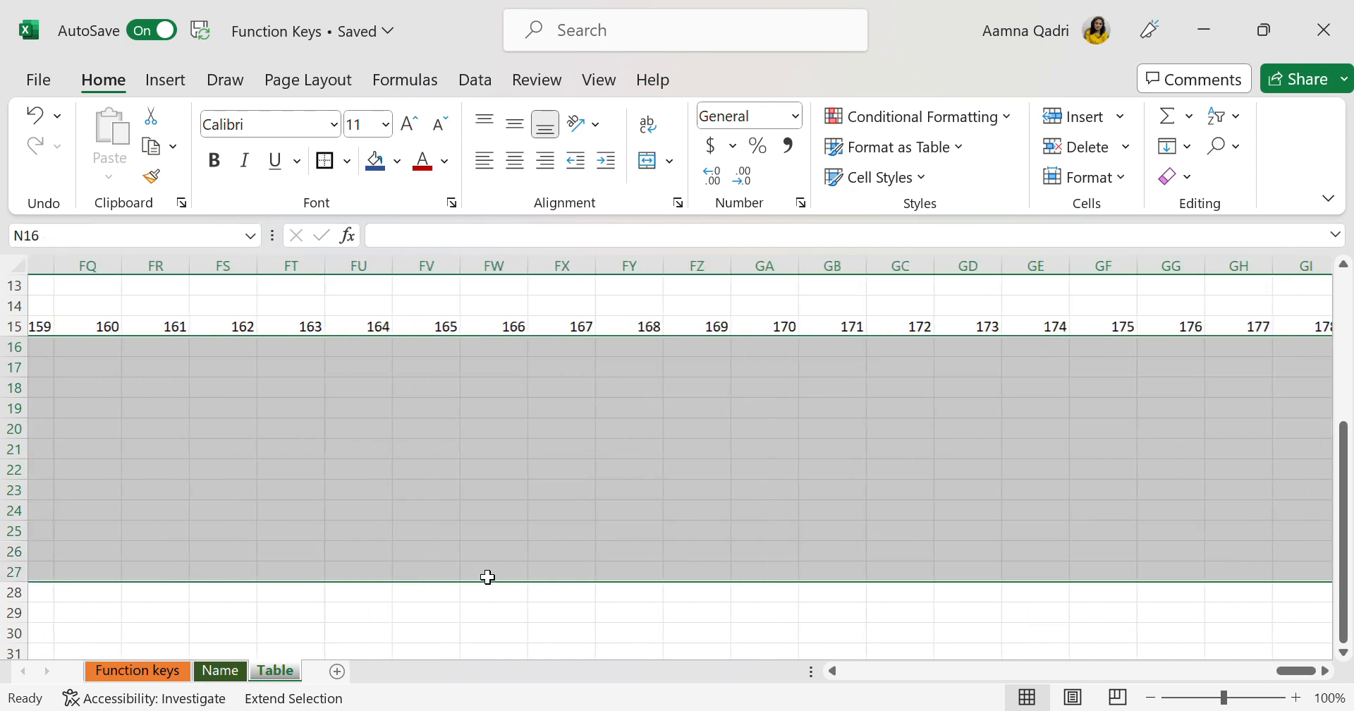
{"action": "scroll", "coordinate": [487, 577], "scroll_direction": "left", "scroll_amount": 20}
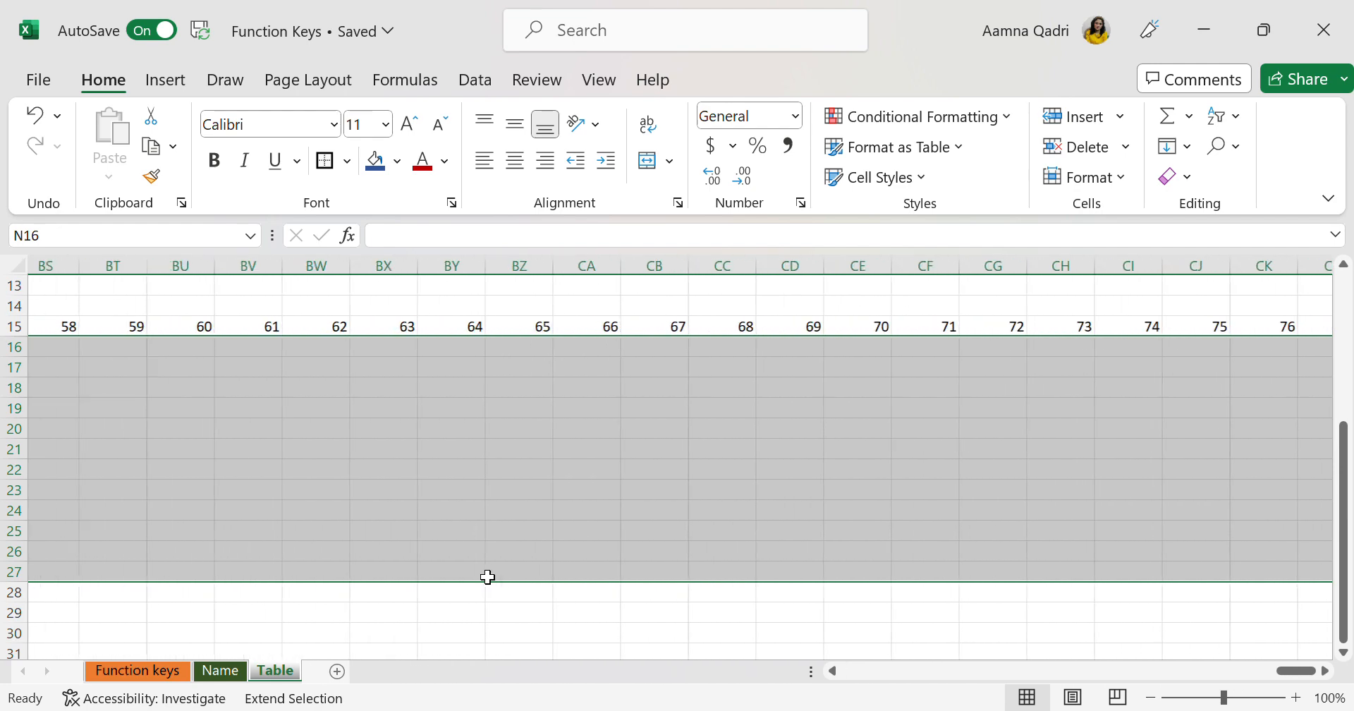
{"action": "scroll", "coordinate": [488, 577], "scroll_direction": "left", "scroll_amount": 20}
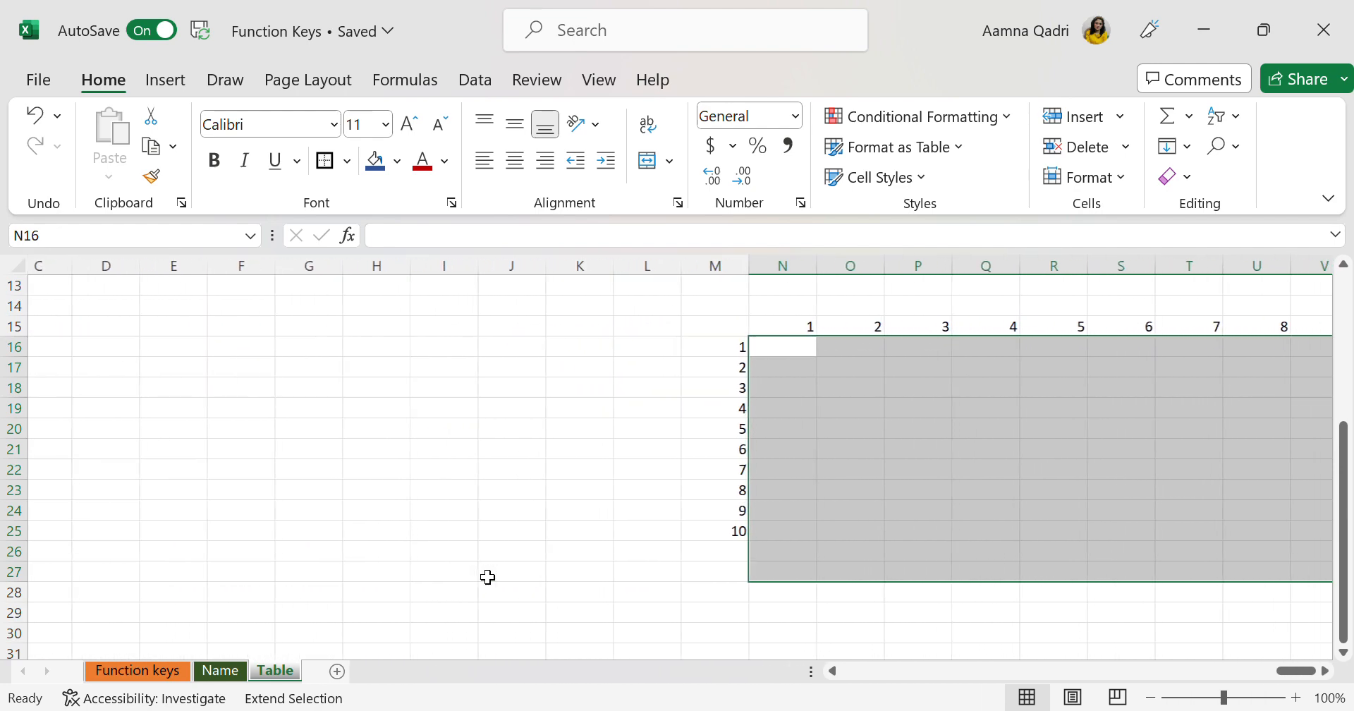
{"action": "scroll", "coordinate": [725, 514], "scroll_direction": "right", "scroll_amount": 1}
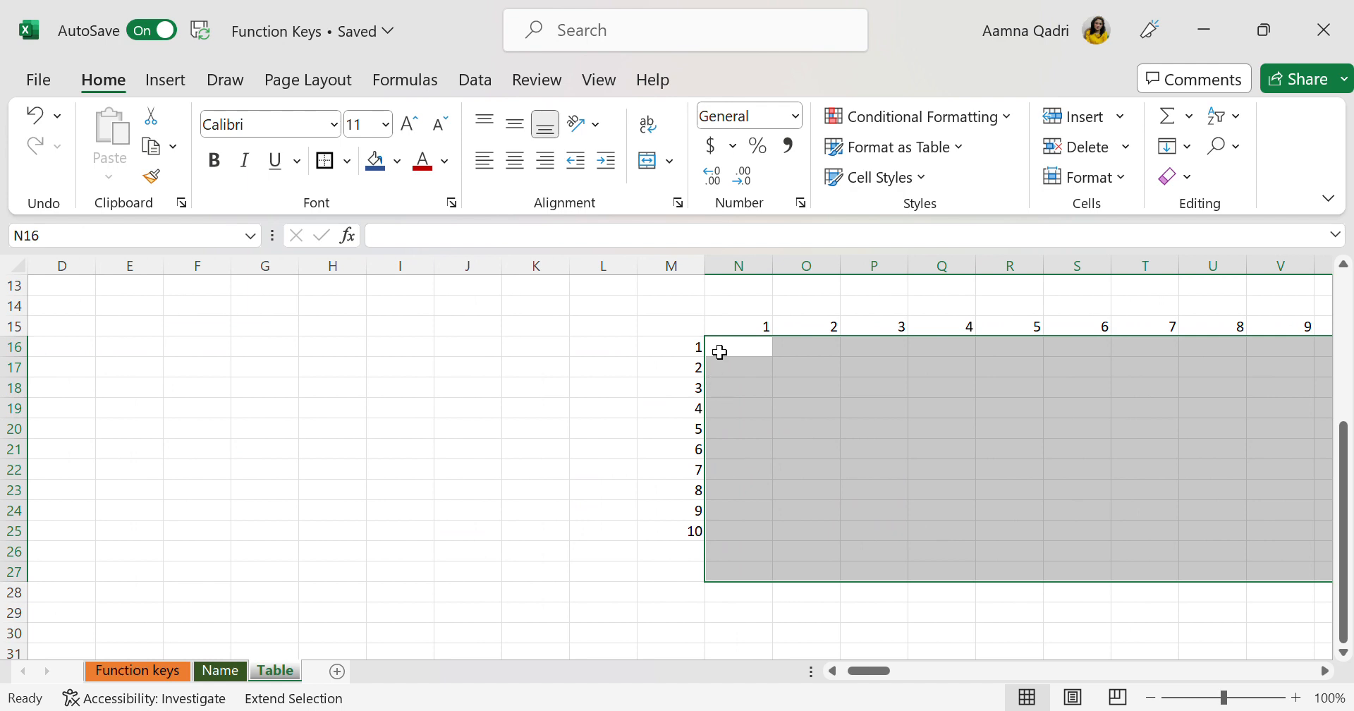
Undo the deletion of the old numbers in B1:C11 and clear that range again
{"action": "left_click", "coordinate": [719, 352]}
{"action": "key", "text": "ctrl+z"}
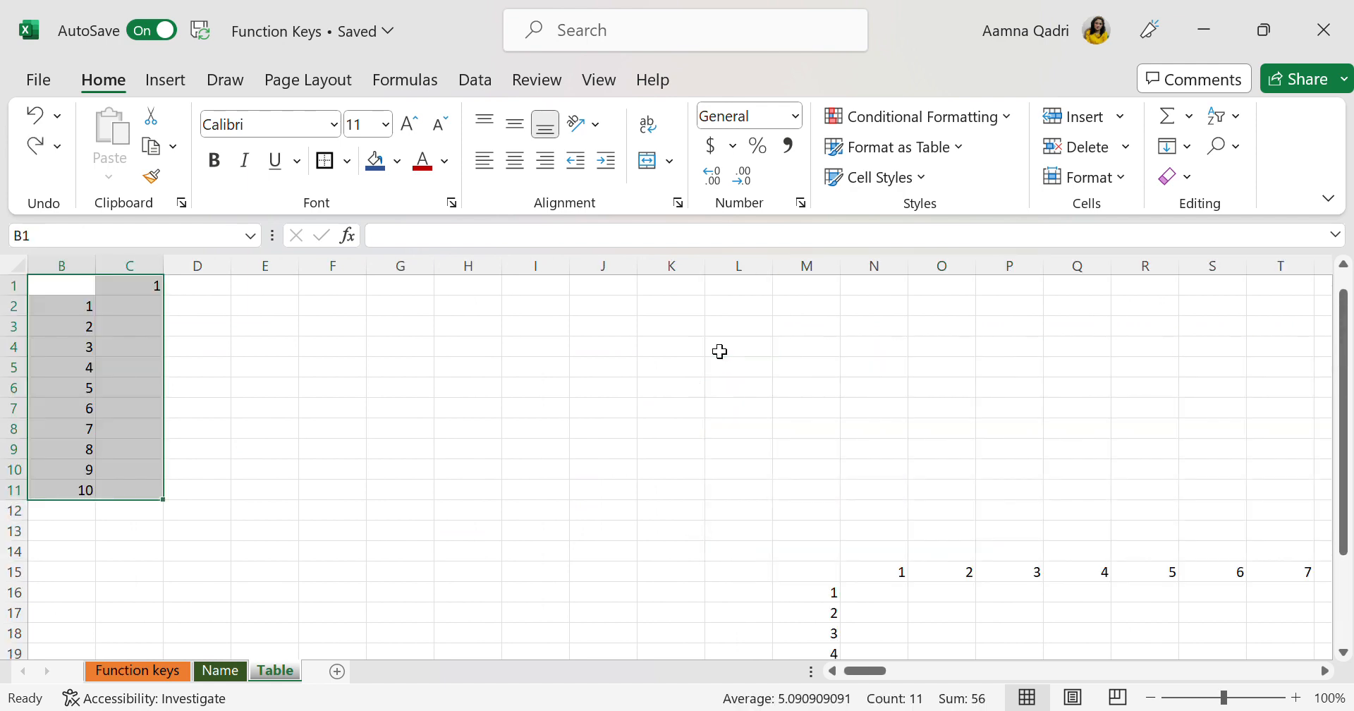
{"action": "key", "text": "Delete"}
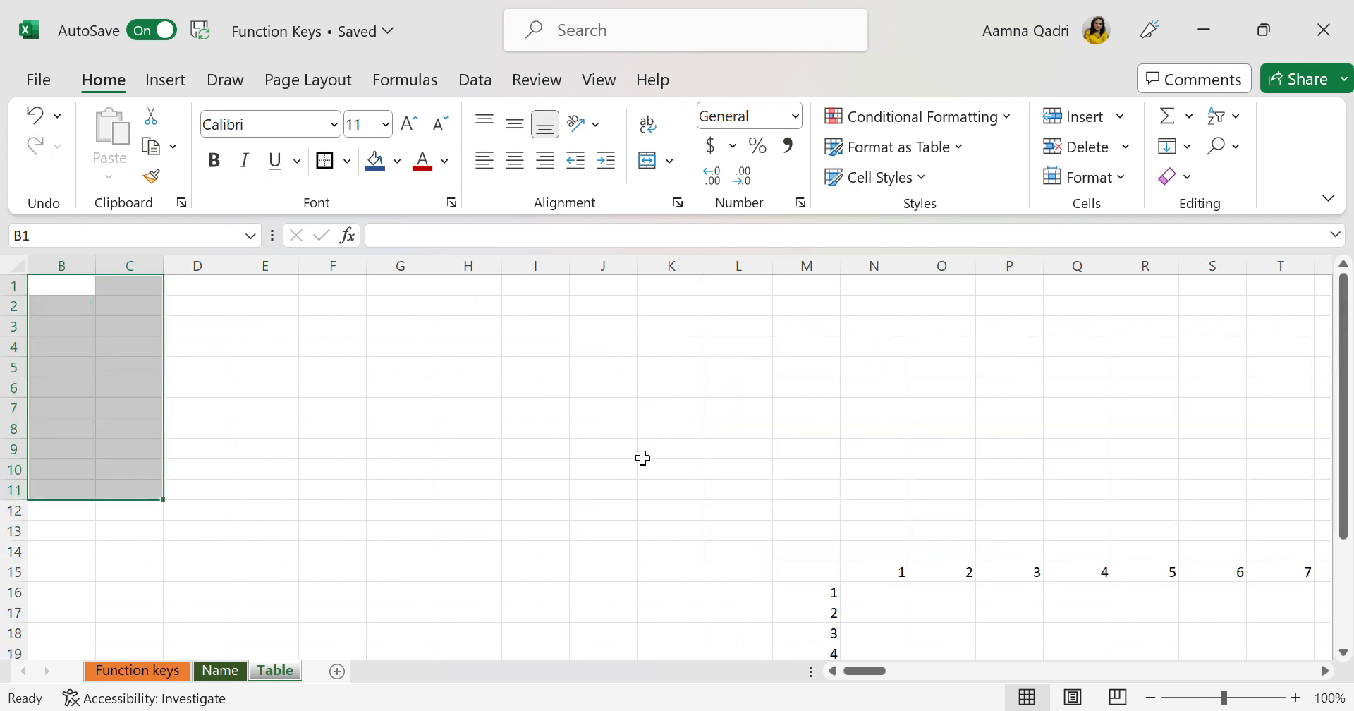
Select the empty cells N16:N25 beside the column series of 1 to 10
{"action": "scroll", "coordinate": [1351, 489], "scroll_direction": "right", "scroll_amount": 11}
{"action": "scroll", "coordinate": [1351, 488], "scroll_direction": "down", "scroll_amount": 2}
{"action": "scroll", "coordinate": [1351, 488], "scroll_direction": "down", "scroll_amount": 1}
{"action": "scroll", "coordinate": [1351, 489], "scroll_direction": "left", "scroll_amount": 12}
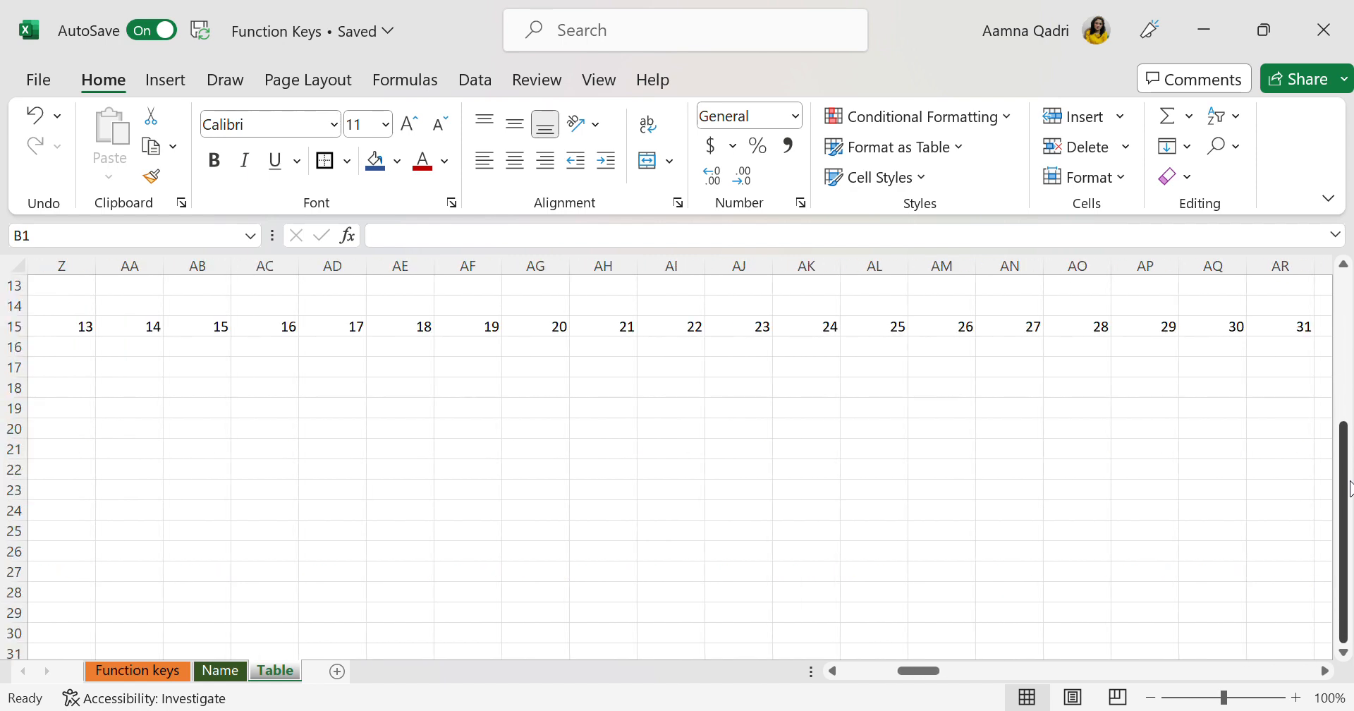
{"action": "scroll", "coordinate": [1105, 433], "scroll_direction": "right", "scroll_amount": 5}
{"action": "scroll", "coordinate": [1105, 433], "scroll_direction": "down", "scroll_amount": 1}
{"action": "scroll", "coordinate": [556, 290], "scroll_direction": "up", "scroll_amount": 1}
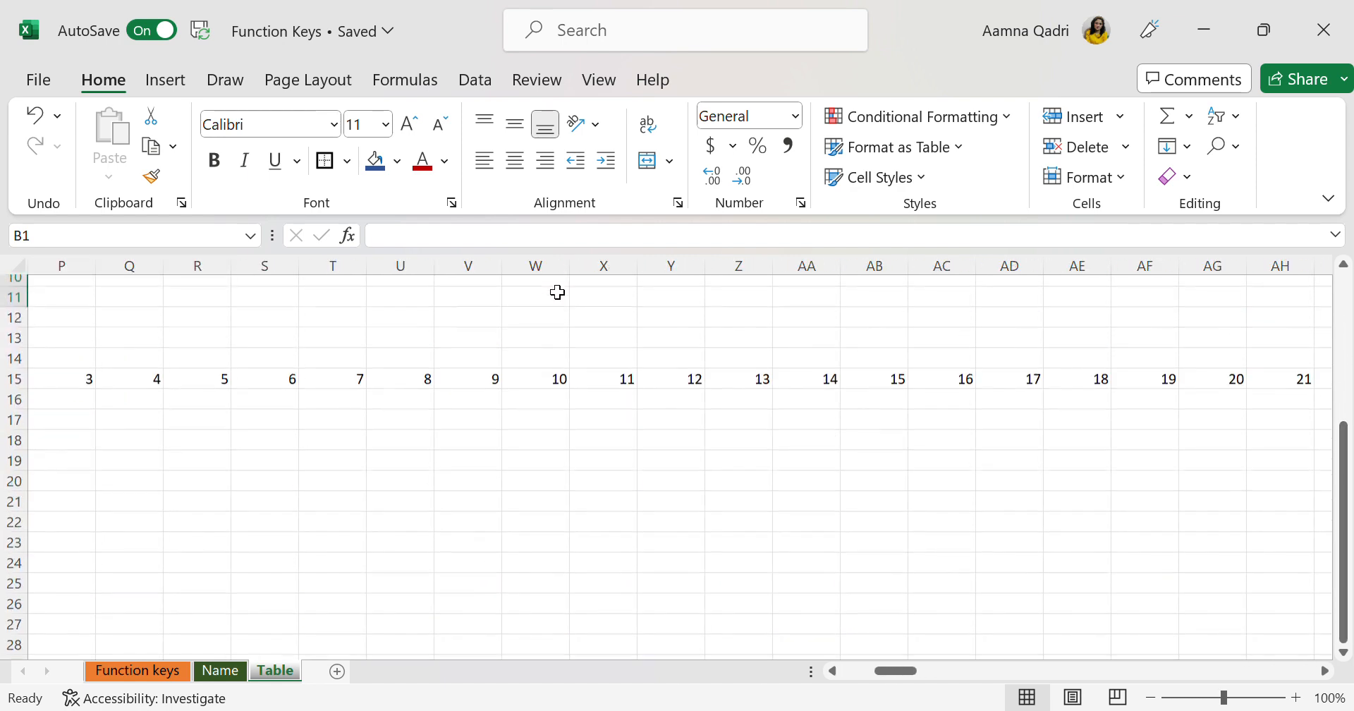
{"action": "scroll", "coordinate": [556, 290], "scroll_direction": "left", "scroll_amount": 2}
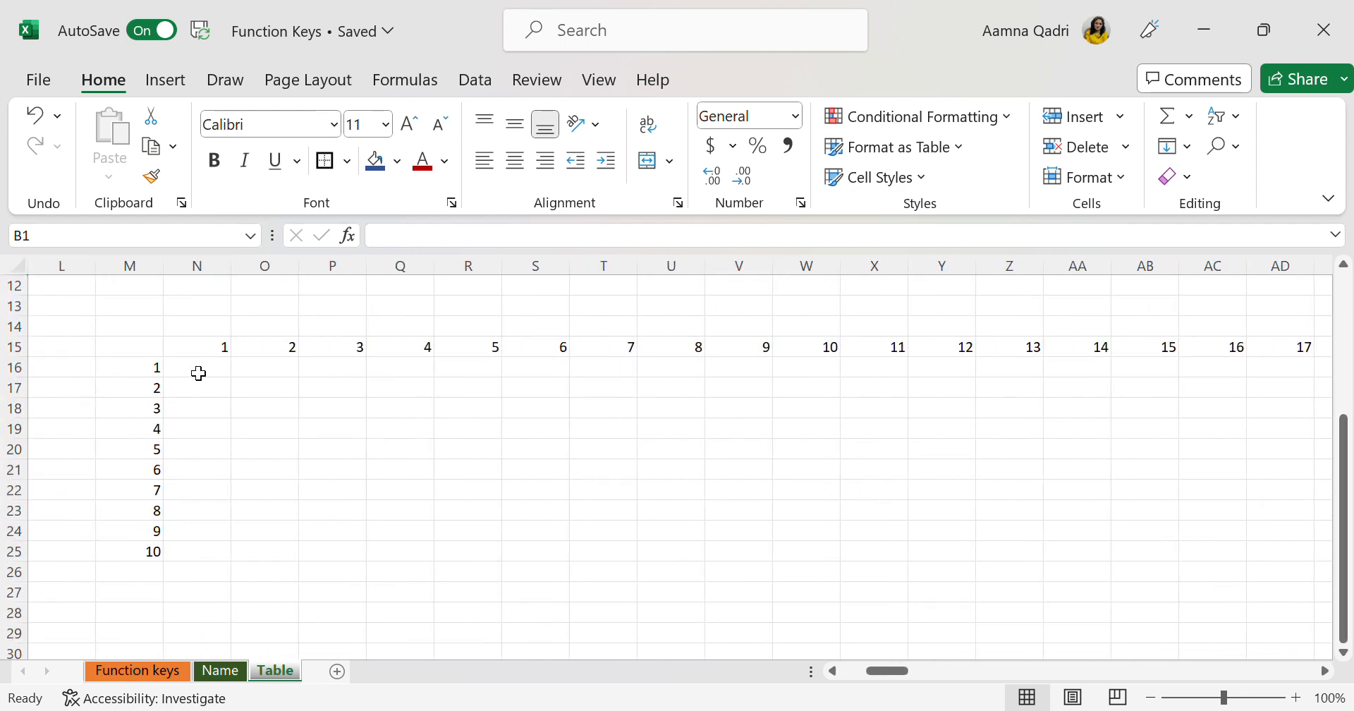
{"action": "left_click_drag", "start_coordinate": [197, 374], "coordinate": [207, 556]}
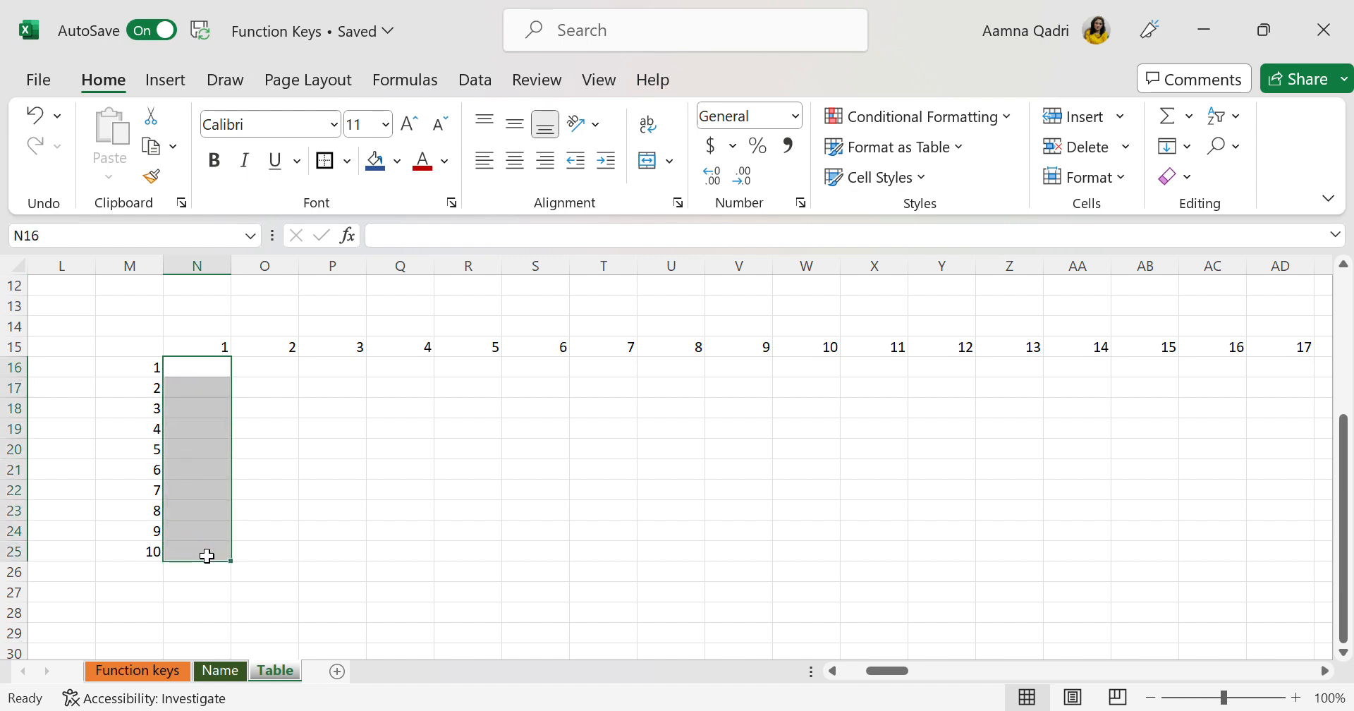
Extend the selection from N16 across to HE24, under the 200 in row 15, using F8 Extend Selection
{"action": "key", "text": "F8"}
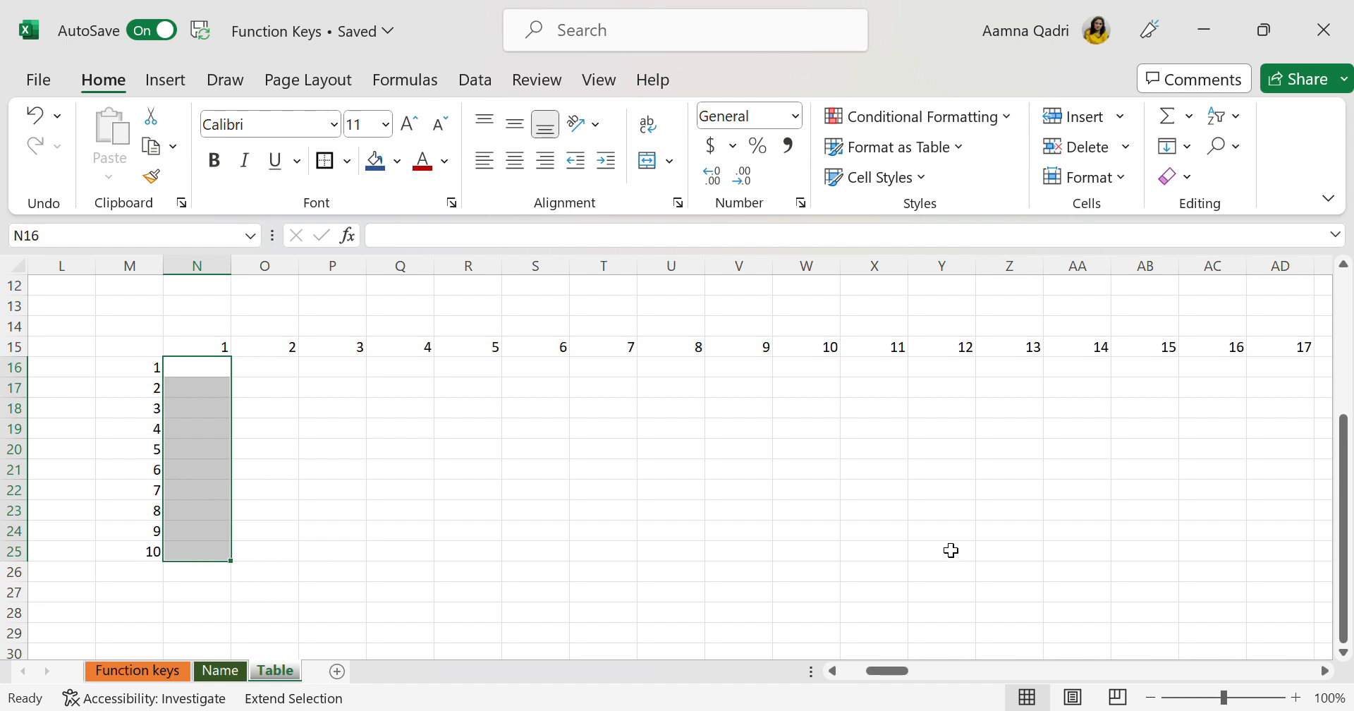
{"action": "scroll", "coordinate": [951, 550], "scroll_direction": "right", "scroll_amount": 20}
{"action": "scroll", "coordinate": [951, 550], "scroll_direction": "right", "scroll_amount": 14}
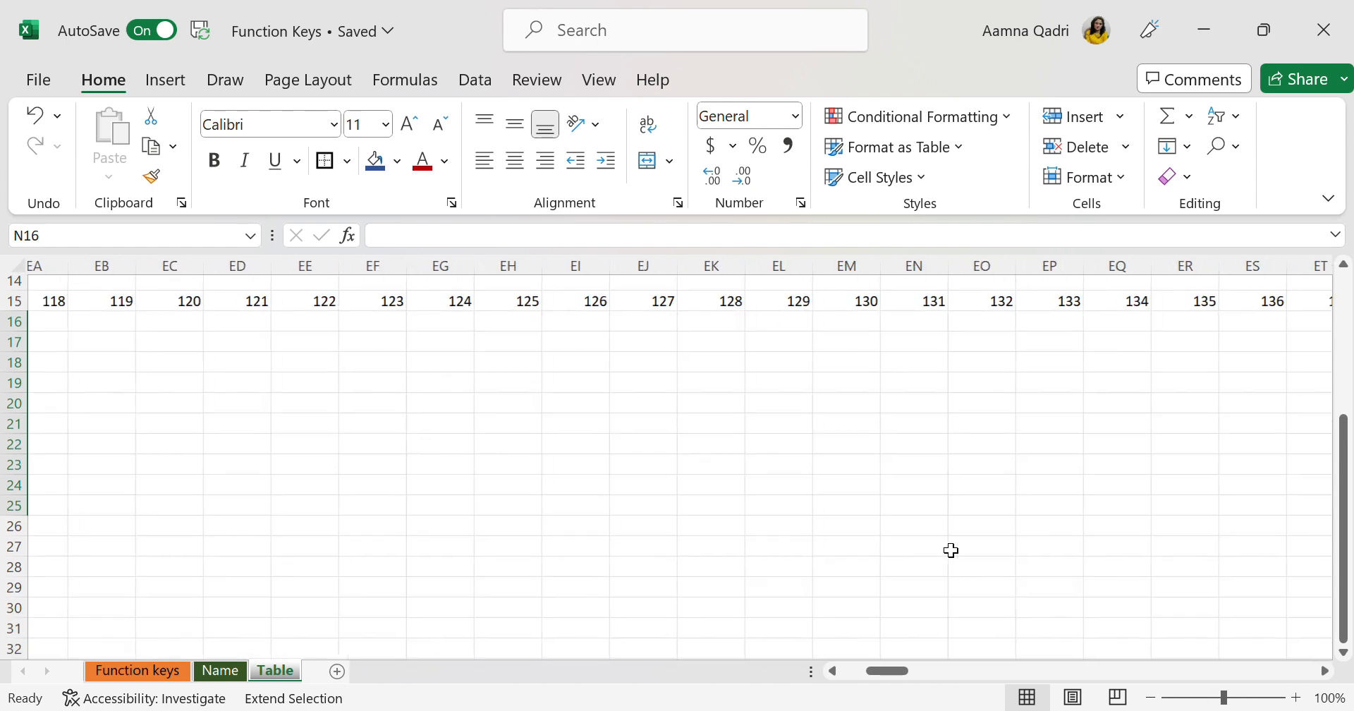
{"action": "scroll", "coordinate": [951, 550], "scroll_direction": "right", "scroll_amount": 10}
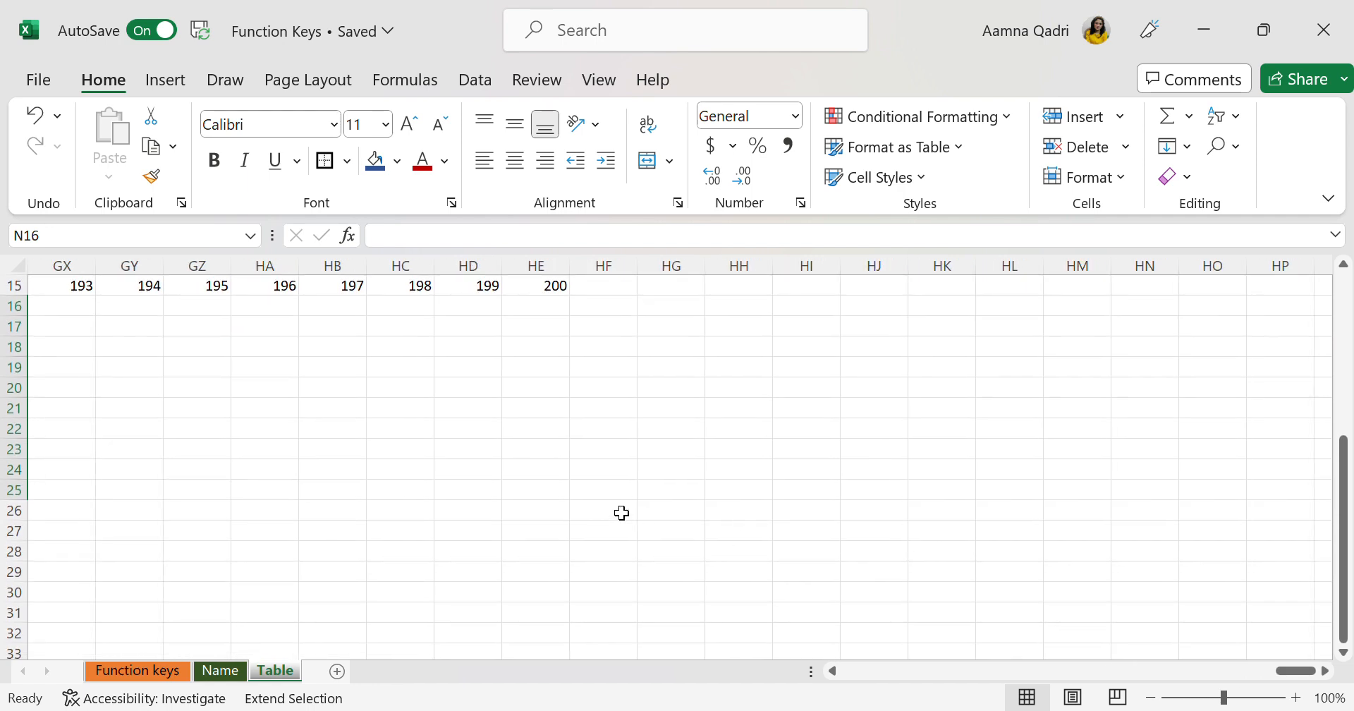
{"action": "left_click", "coordinate": [541, 476]}
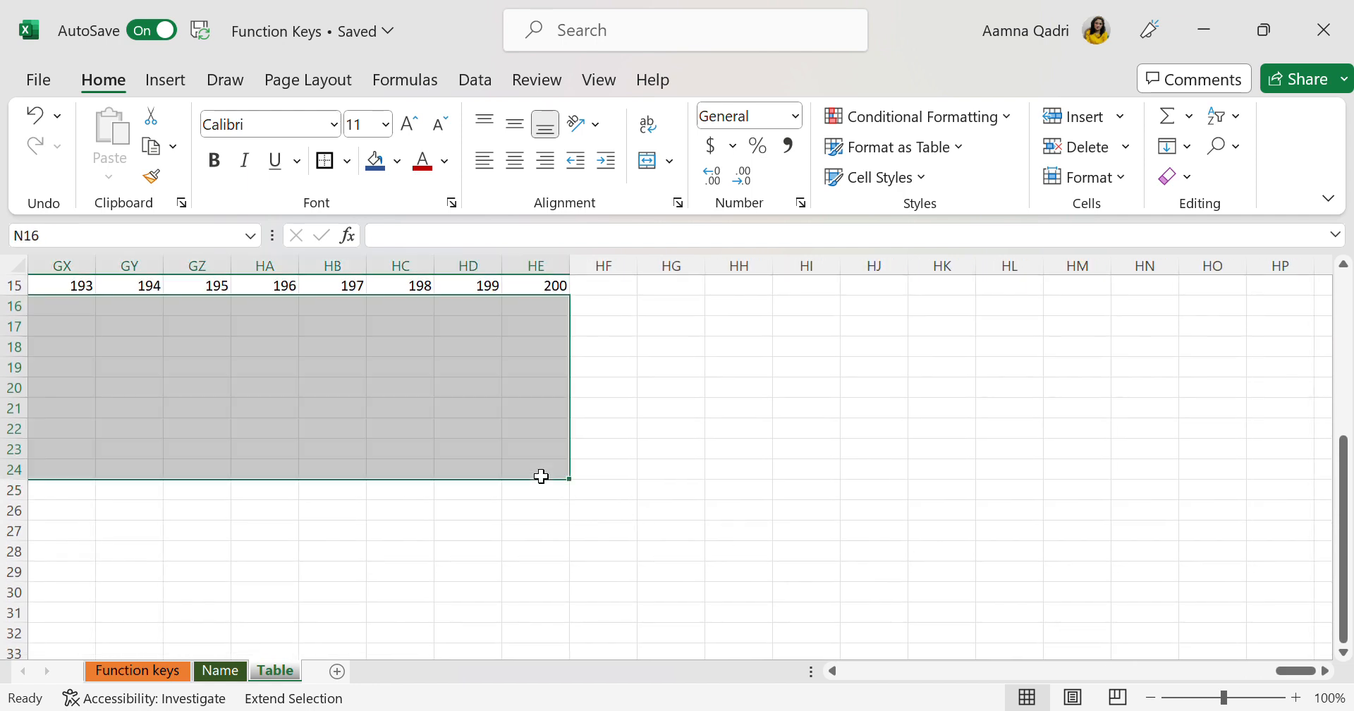
{"action": "scroll", "coordinate": [614, 520], "scroll_direction": "left", "scroll_amount": 15}
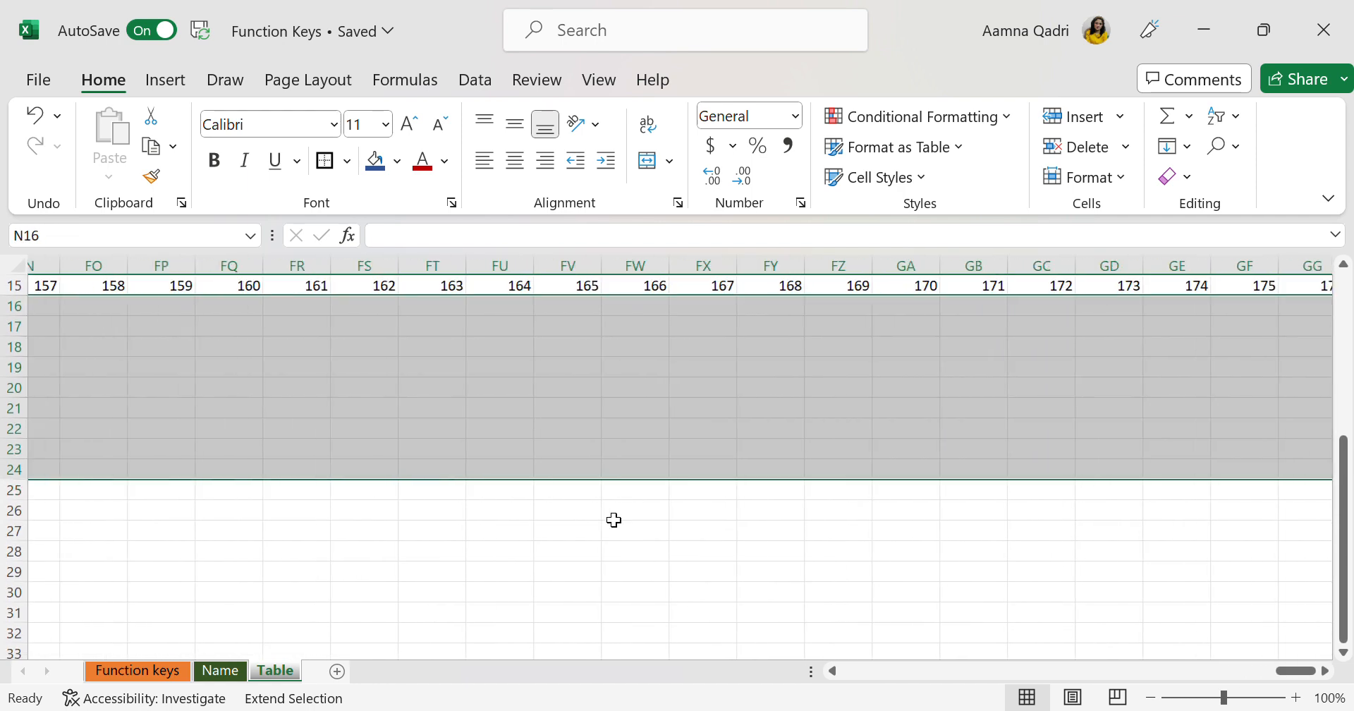
{"action": "scroll", "coordinate": [614, 520], "scroll_direction": "left", "scroll_amount": 20}
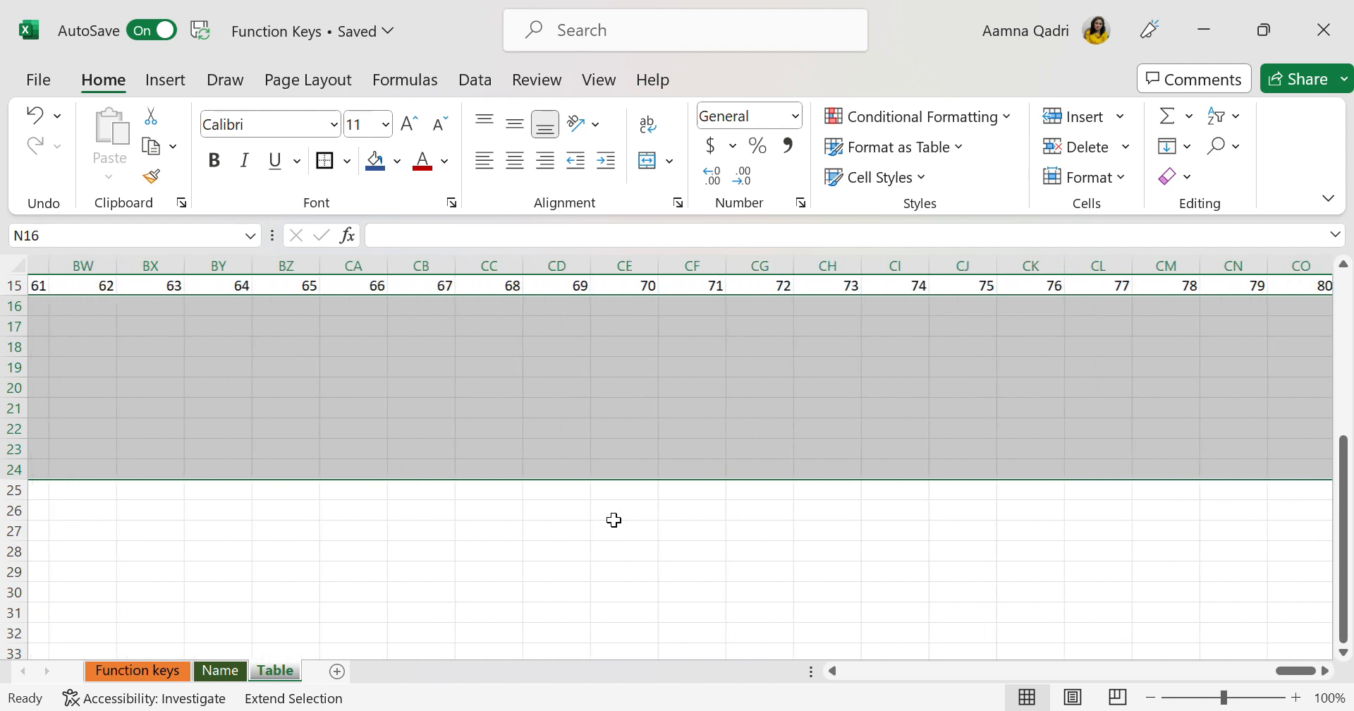
{"action": "scroll", "coordinate": [614, 520], "scroll_direction": "left", "scroll_amount": 17}
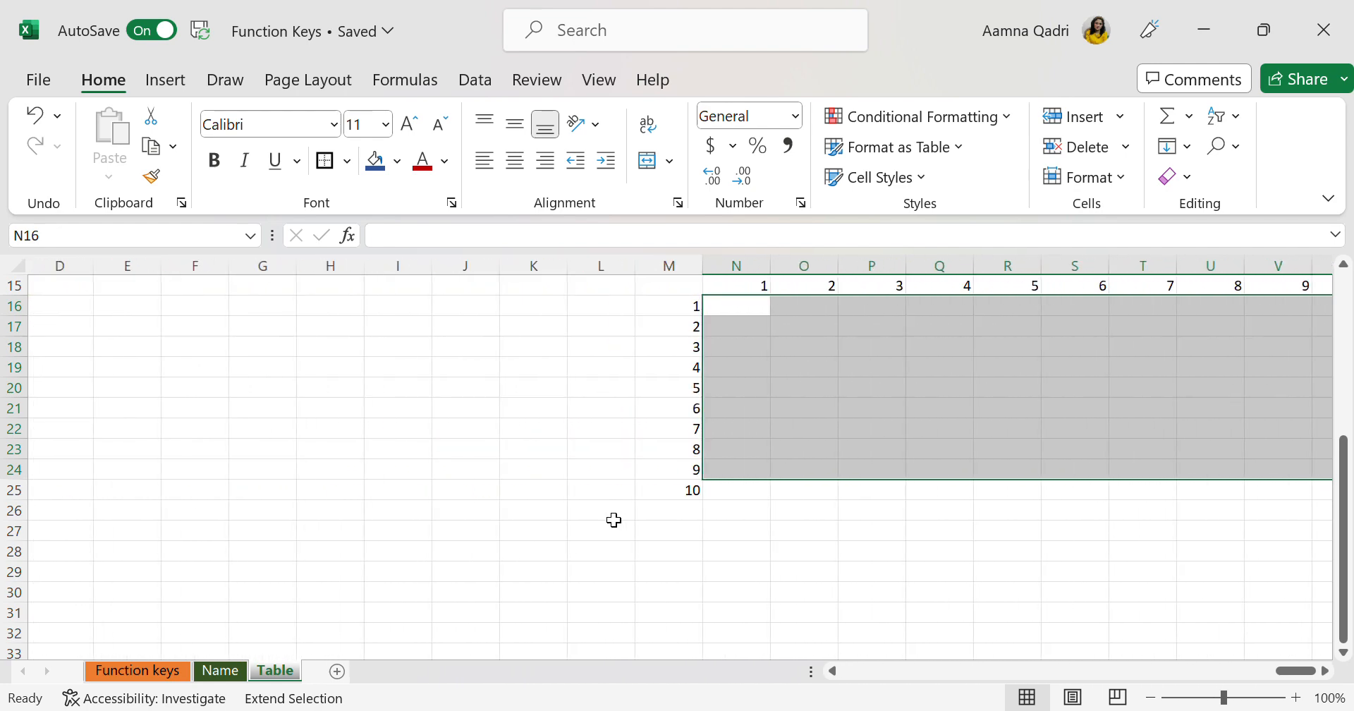
{"action": "scroll", "coordinate": [614, 519], "scroll_direction": "left", "scroll_amount": 1}
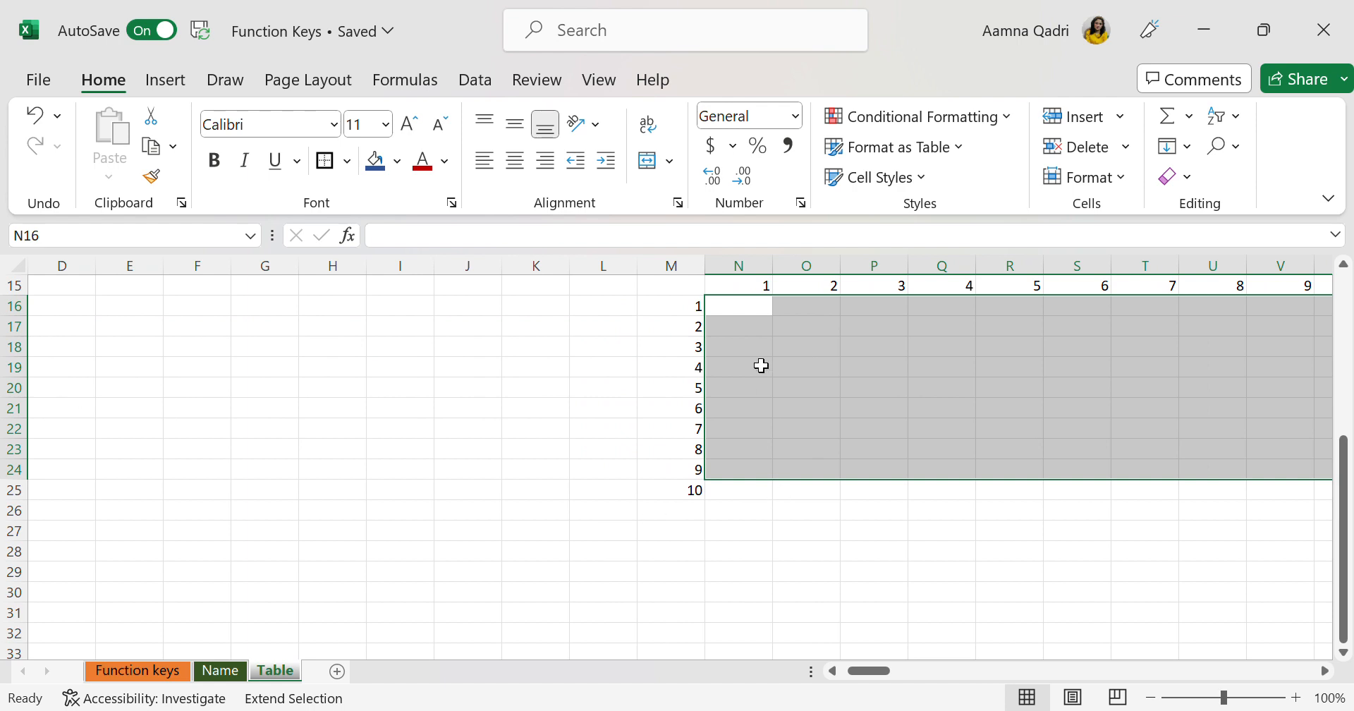
Enter the mixed-reference formula =$M16*N$15 in all cells of the selected grid at once
{"action": "type", "text": "="}
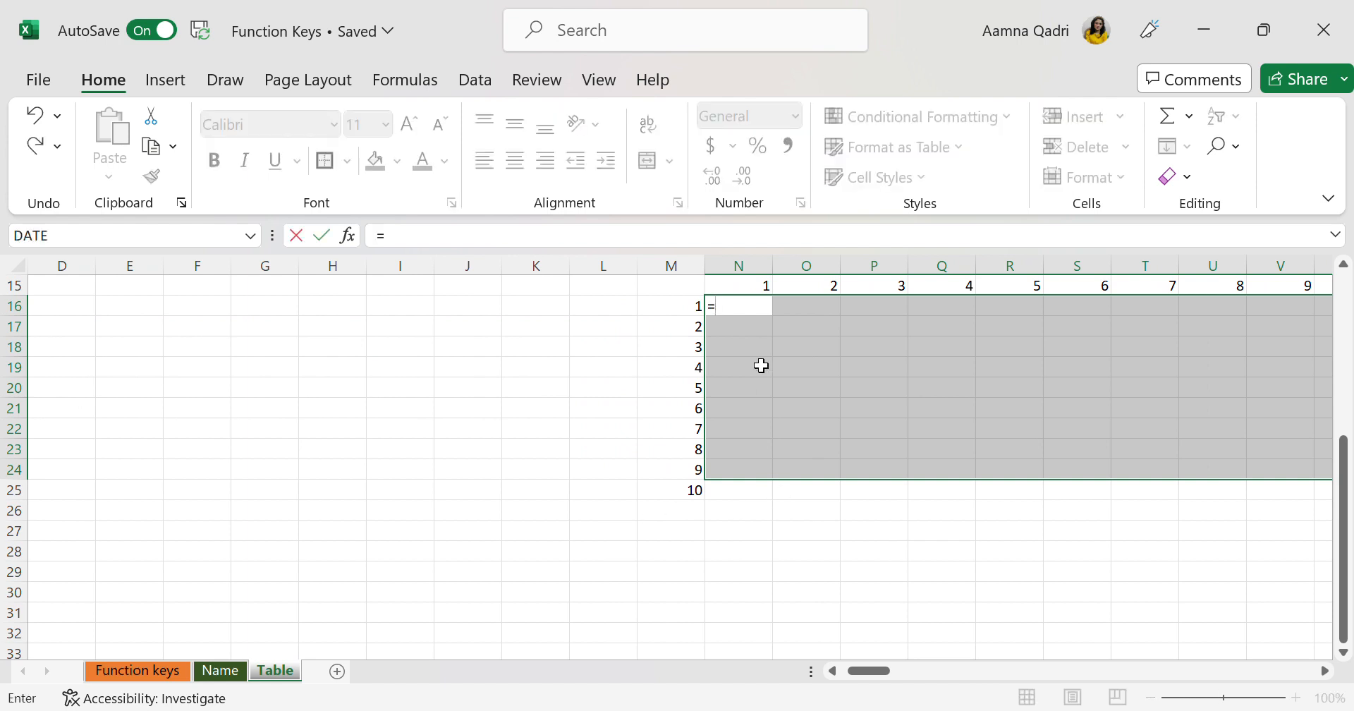
{"action": "left_click", "coordinate": [679, 287]}
{"action": "left_click", "coordinate": [684, 312]}
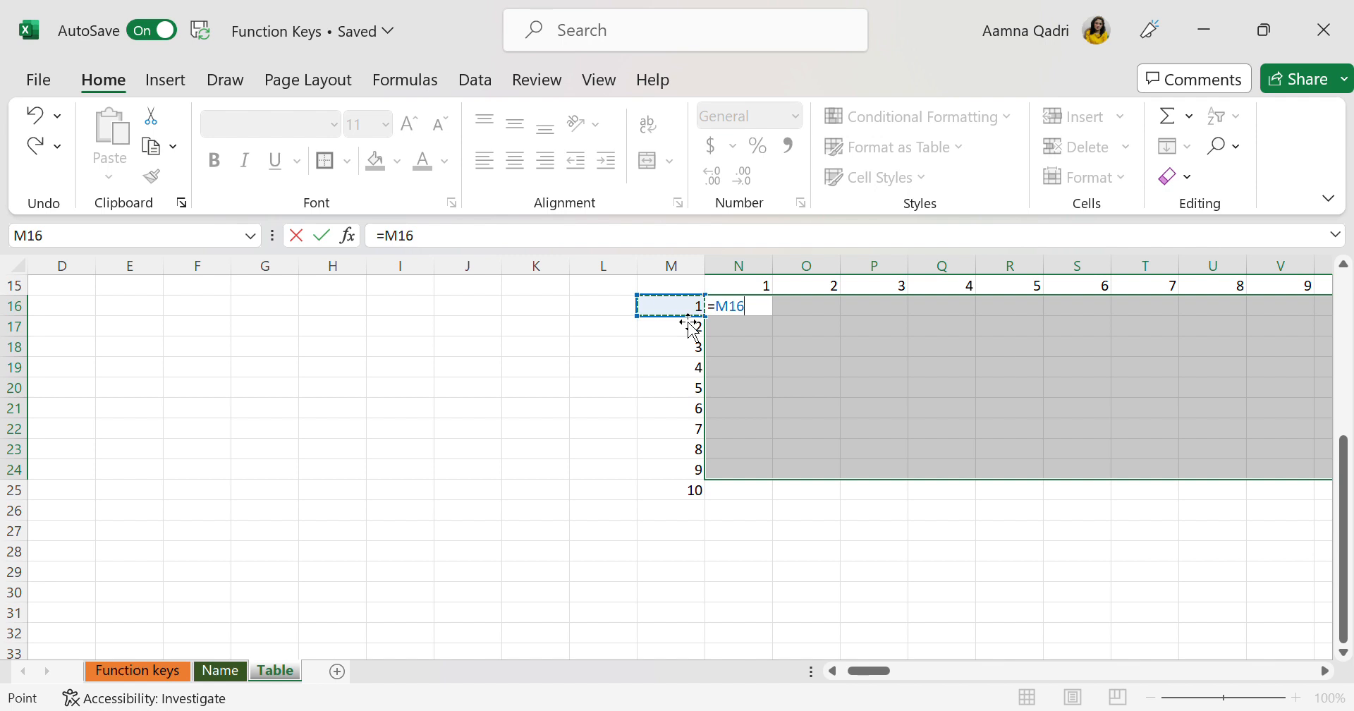
{"action": "type", "text": "*"}
{"action": "left_click", "coordinate": [752, 290]}
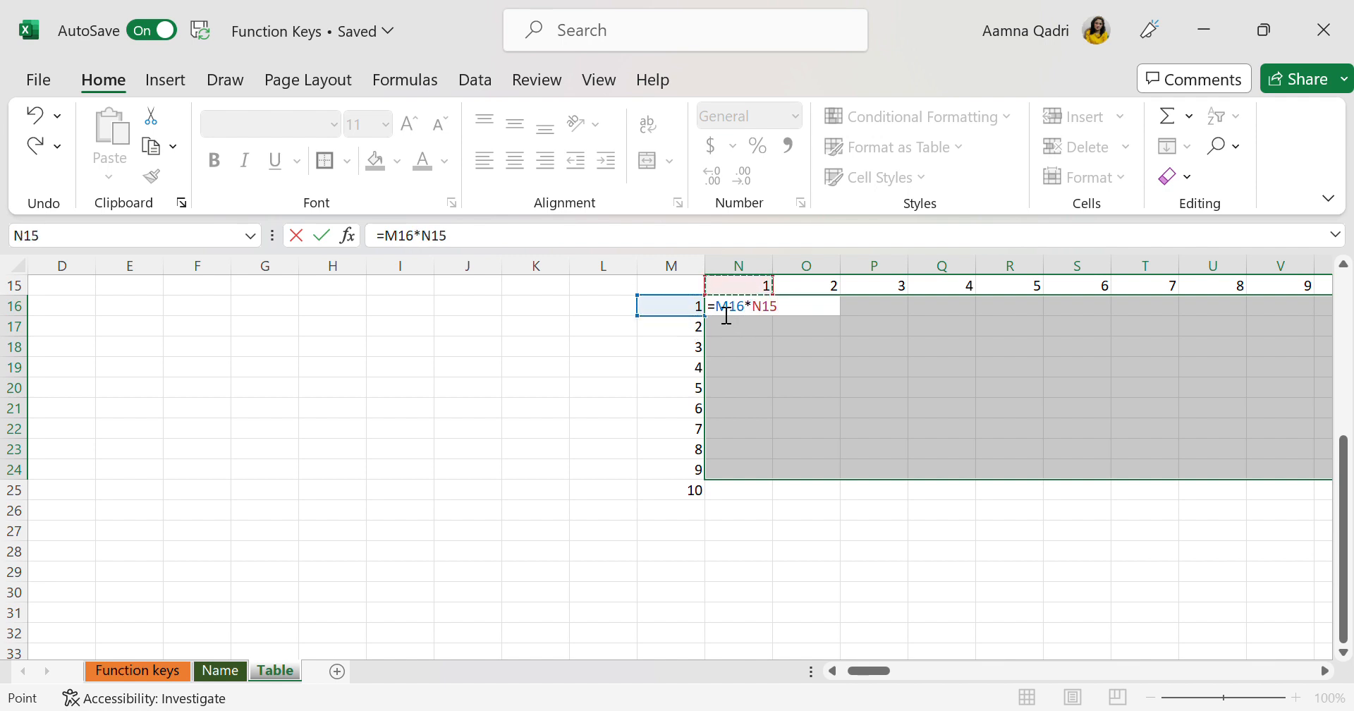
{"action": "key", "text": "F2"}
{"action": "type", "text": "$"}
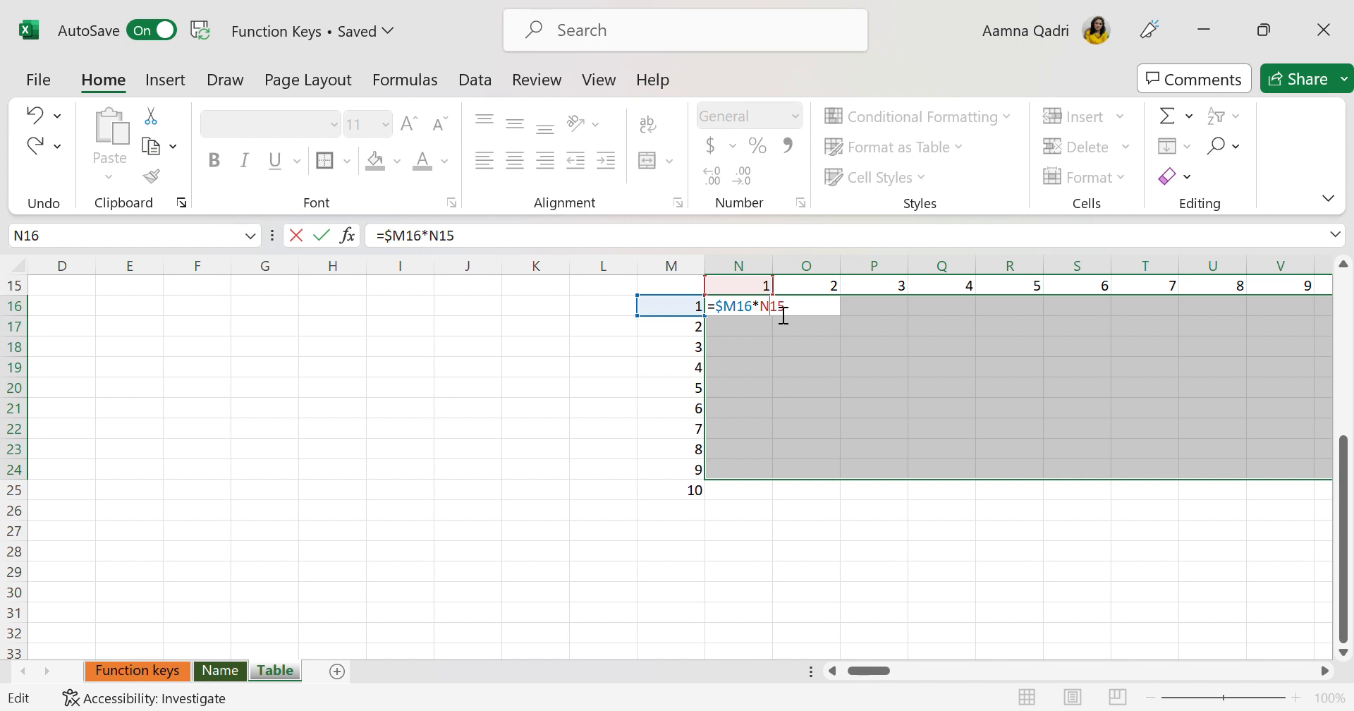
{"action": "type", "text": "$"}
{"action": "key", "text": "ctrl+Return"}
Fill the multiplication formulas down from row 24 to row 25 across the whole selected grid
{"action": "scroll", "coordinate": [992, 429], "scroll_direction": "right", "scroll_amount": 20}
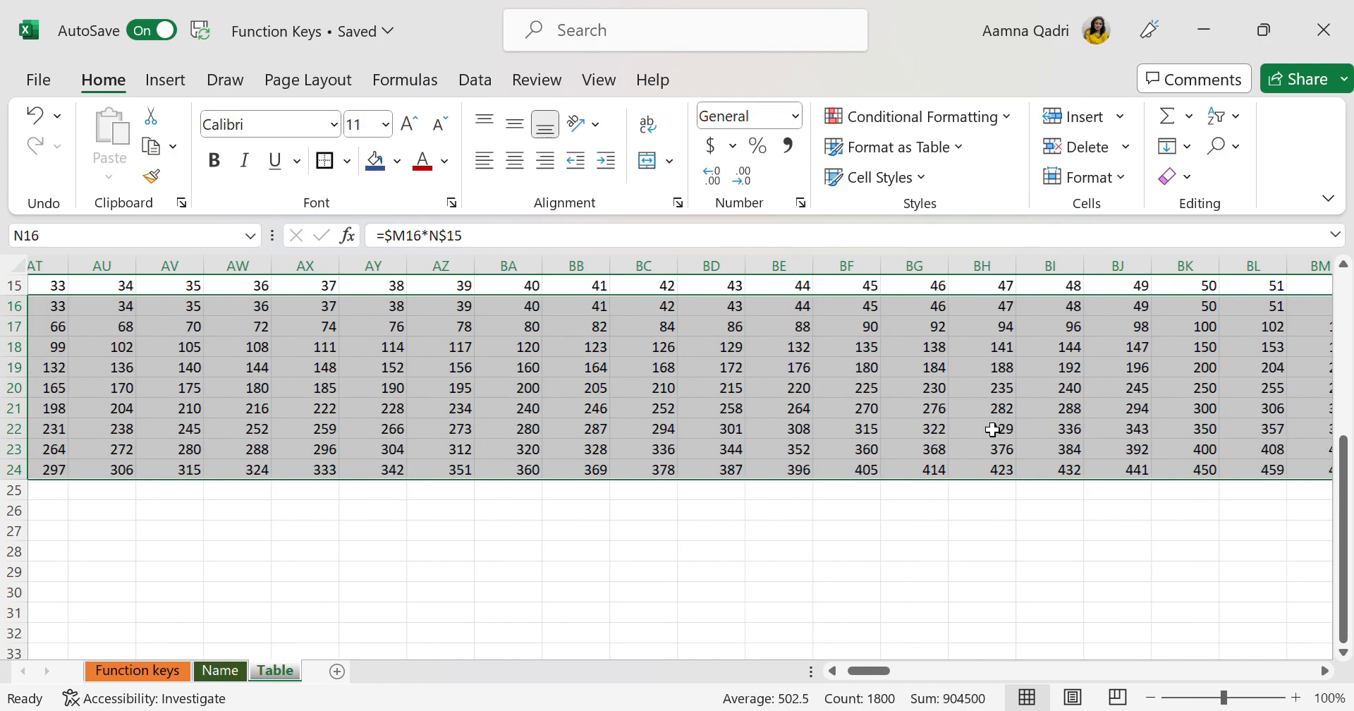
{"action": "scroll", "coordinate": [992, 429], "scroll_direction": "right", "scroll_amount": 20}
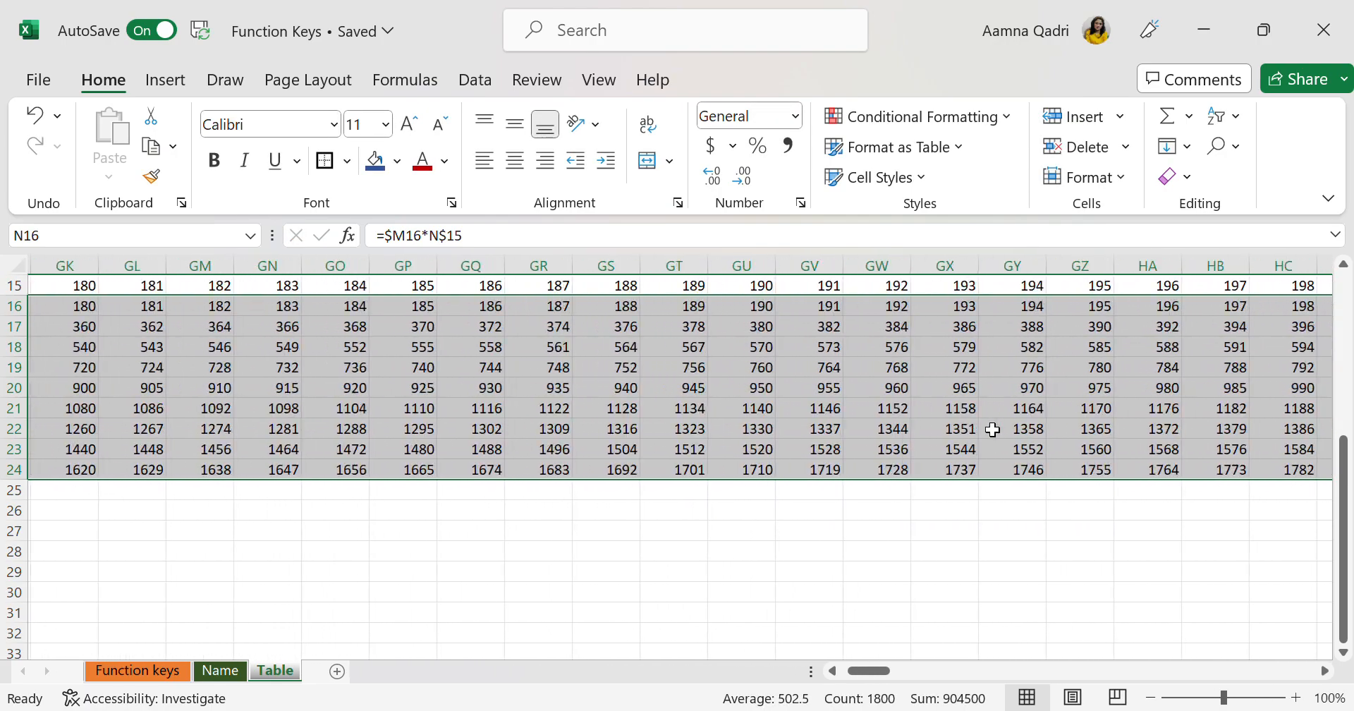
{"action": "scroll", "coordinate": [992, 428], "scroll_direction": "left", "scroll_amount": 6}
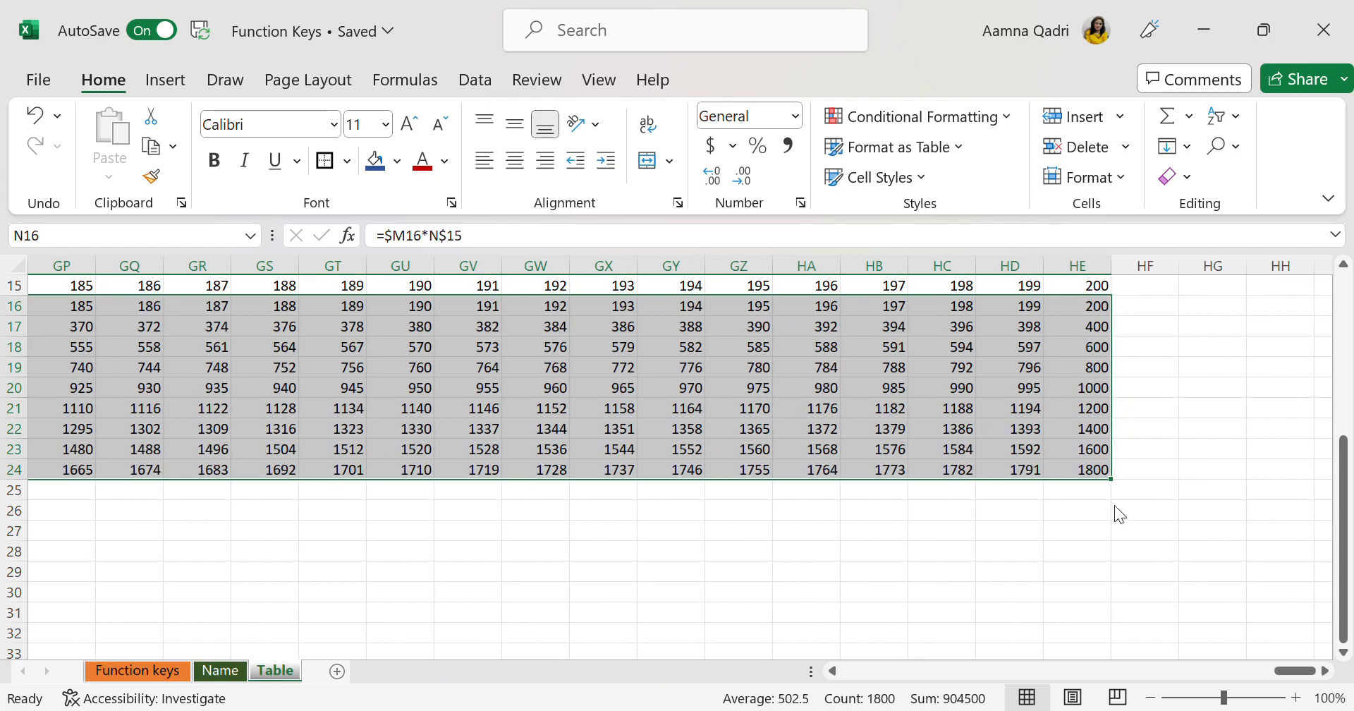
{"action": "left_click_drag", "start_coordinate": [1116, 486], "coordinate": [1108, 502]}
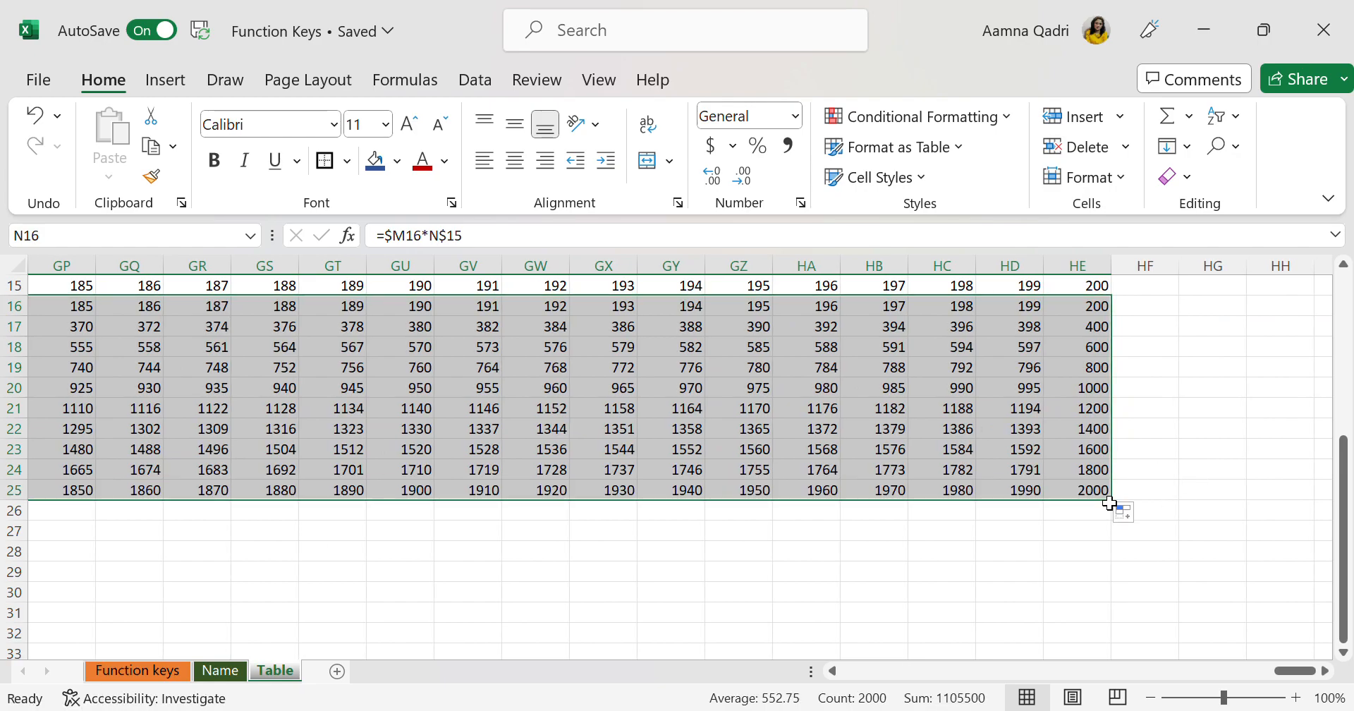
Examine the multiplication results across the filled grid at different zoom levels, back to the first columns
{"action": "scroll", "coordinate": [984, 541], "scroll_direction": "left", "scroll_amount": 13}
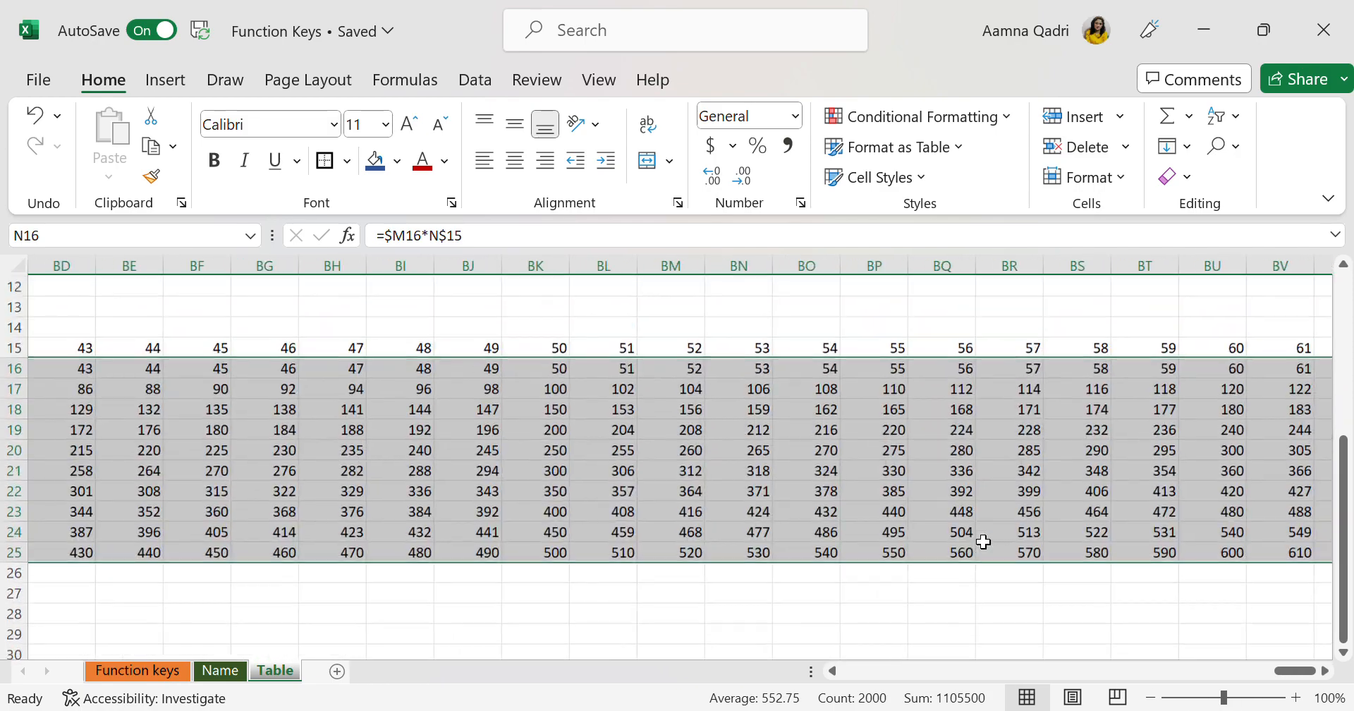
{"action": "scroll", "coordinate": [984, 541], "scroll_direction": "left", "scroll_amount": 18}
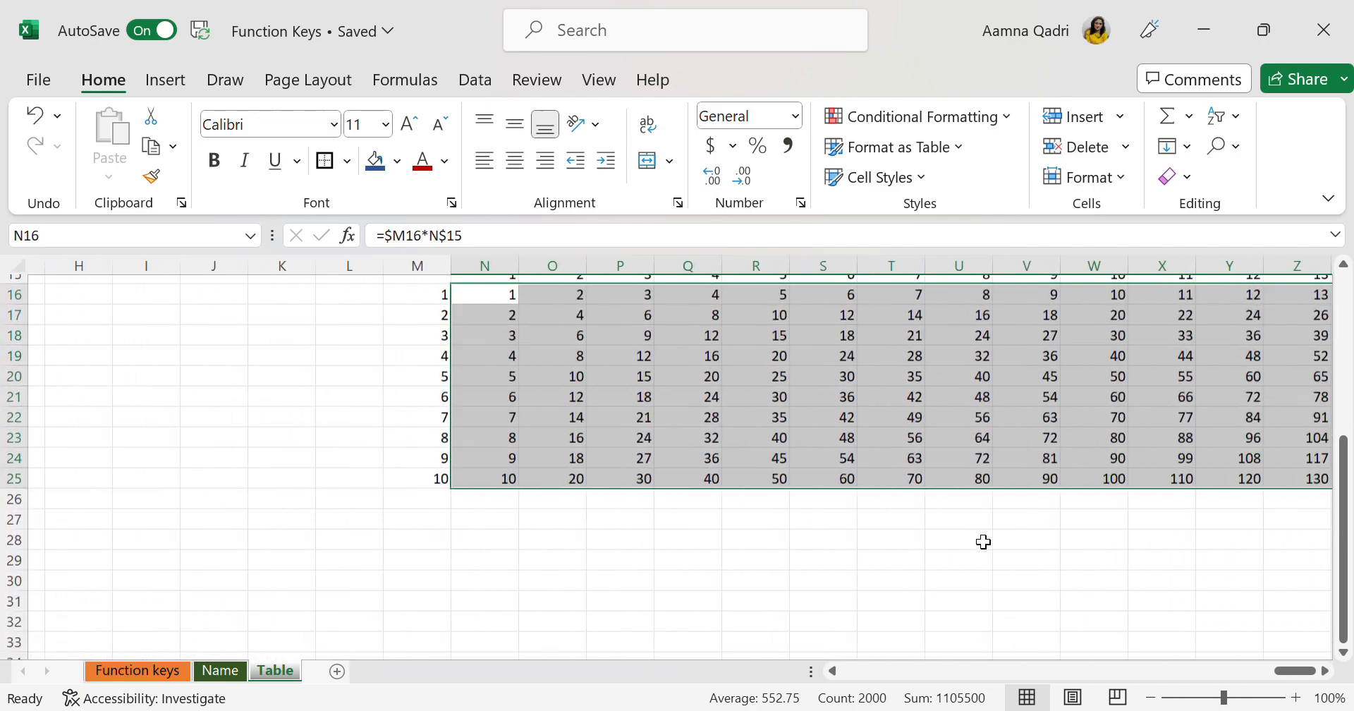
{"action": "scroll", "coordinate": [984, 542], "scroll_direction": "right", "scroll_amount": 2}
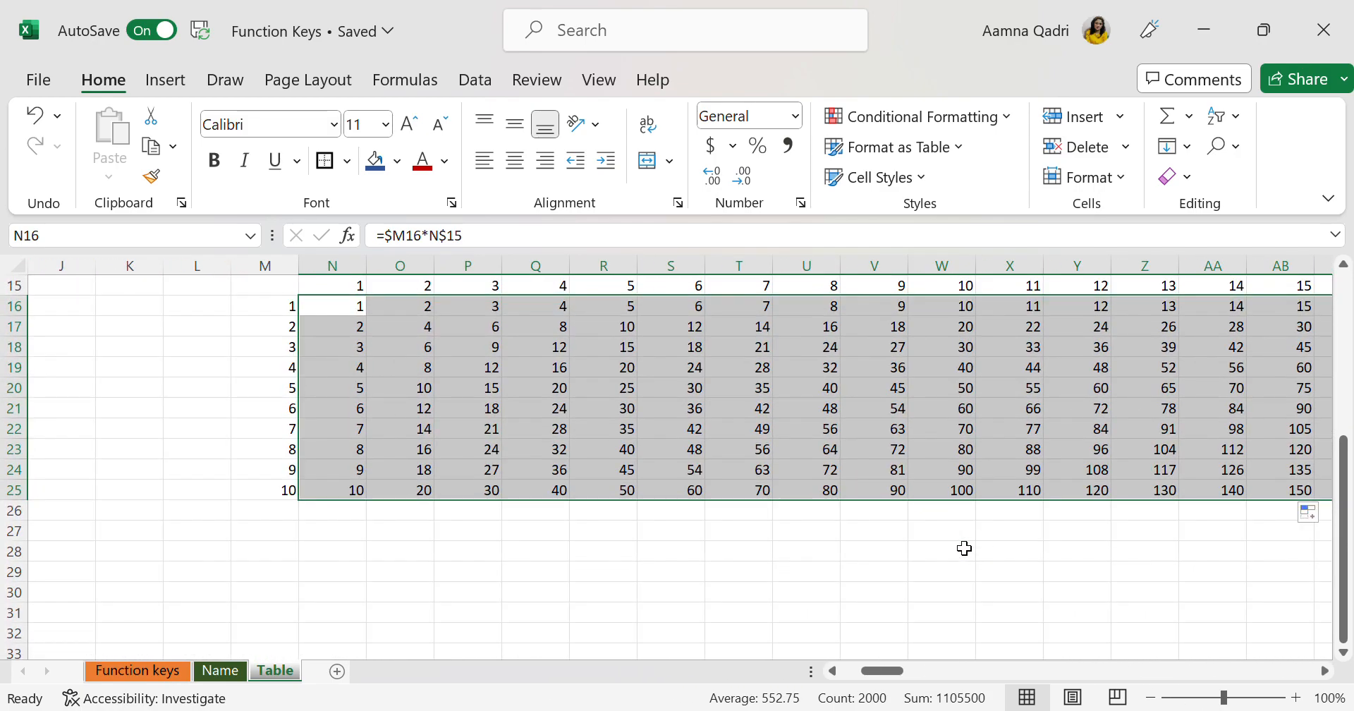
{"action": "scroll", "coordinate": [964, 548], "scroll_direction": "up", "scroll_amount": 8}
{"action": "scroll", "coordinate": [964, 548], "scroll_direction": "down", "scroll_amount": 1}
{"action": "scroll", "coordinate": [964, 547], "scroll_direction": "up", "scroll_amount": 6}
{"action": "scroll", "coordinate": [964, 547], "scroll_direction": "right", "scroll_amount": 3}
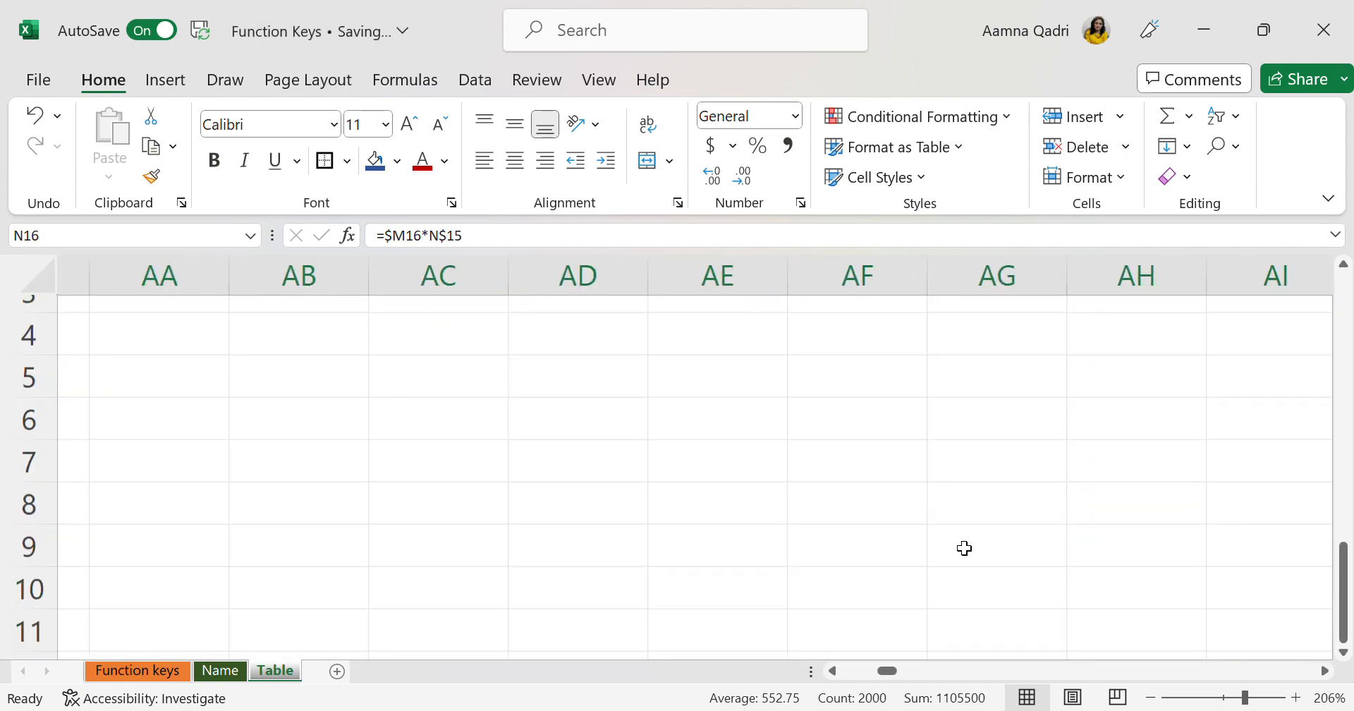
{"action": "scroll", "coordinate": [963, 548], "scroll_direction": "right", "scroll_amount": 5}
{"action": "scroll", "coordinate": [963, 547], "scroll_direction": "down", "scroll_amount": 4}
{"action": "scroll", "coordinate": [964, 548], "scroll_direction": "up", "scroll_amount": 3}
{"action": "scroll", "coordinate": [964, 548], "scroll_direction": "right", "scroll_amount": 4}
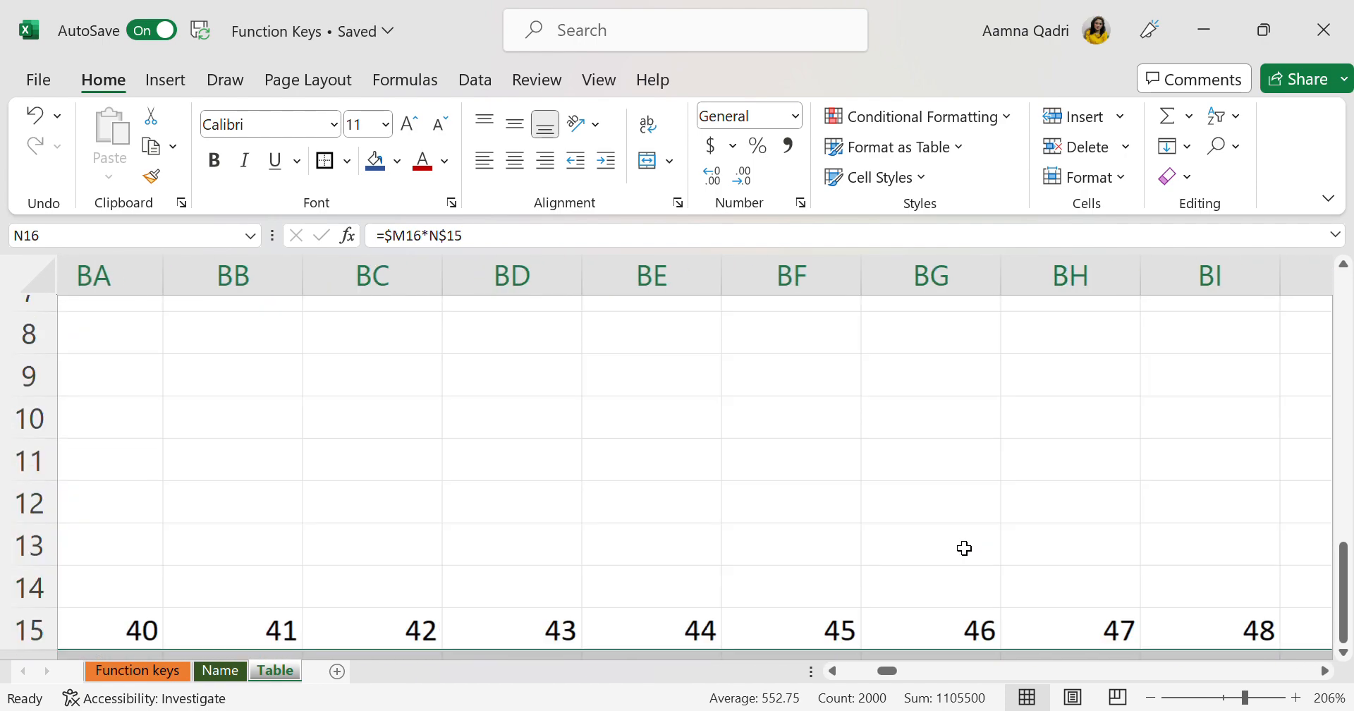
{"action": "scroll", "coordinate": [964, 548], "scroll_direction": "right", "scroll_amount": 4}
{"action": "scroll", "coordinate": [963, 547], "scroll_direction": "up", "scroll_amount": 2}
{"action": "scroll", "coordinate": [964, 548], "scroll_direction": "left", "scroll_amount": 5}
{"action": "scroll", "coordinate": [964, 548], "scroll_direction": "down", "scroll_amount": 4}
{"action": "scroll", "coordinate": [963, 547], "scroll_direction": "right", "scroll_amount": 1}
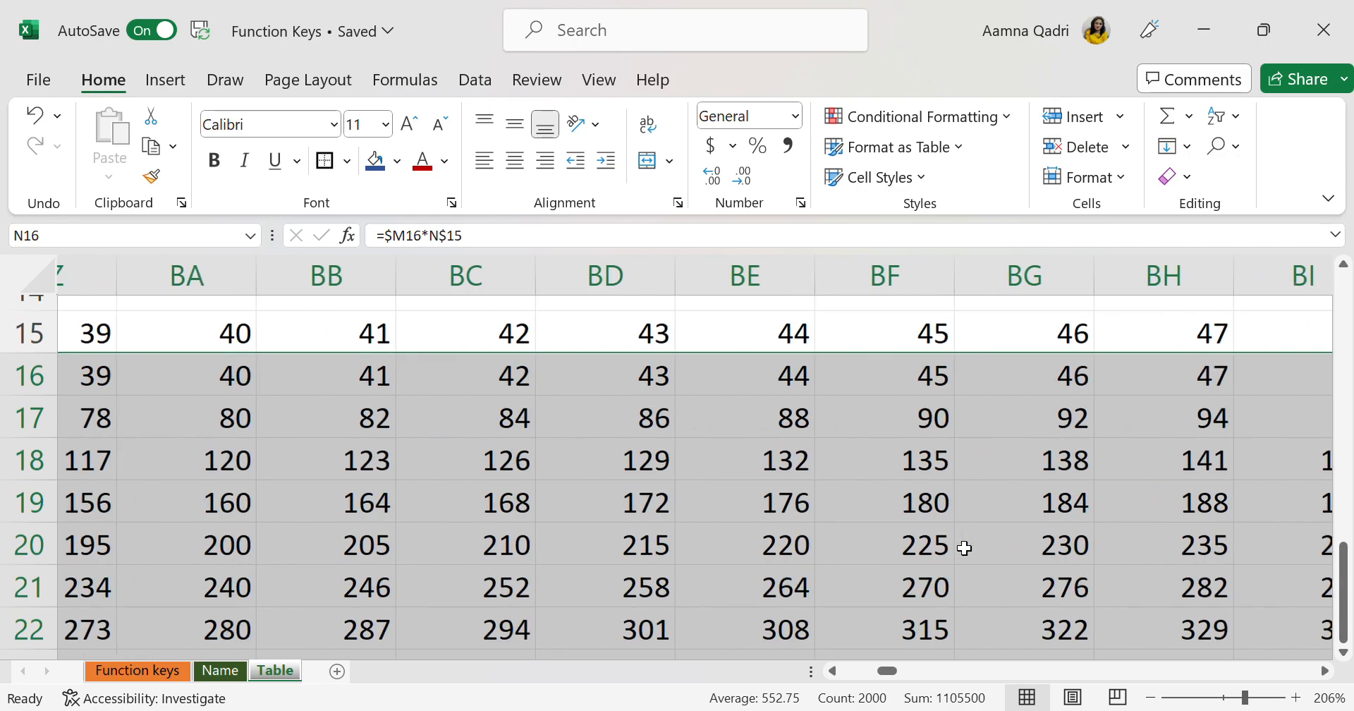
{"action": "scroll", "coordinate": [964, 548], "scroll_direction": "right", "scroll_amount": 11}
{"action": "scroll", "coordinate": [963, 548], "scroll_direction": "down", "scroll_amount": 1}
{"action": "scroll", "coordinate": [964, 548], "scroll_direction": "left", "scroll_amount": 3}
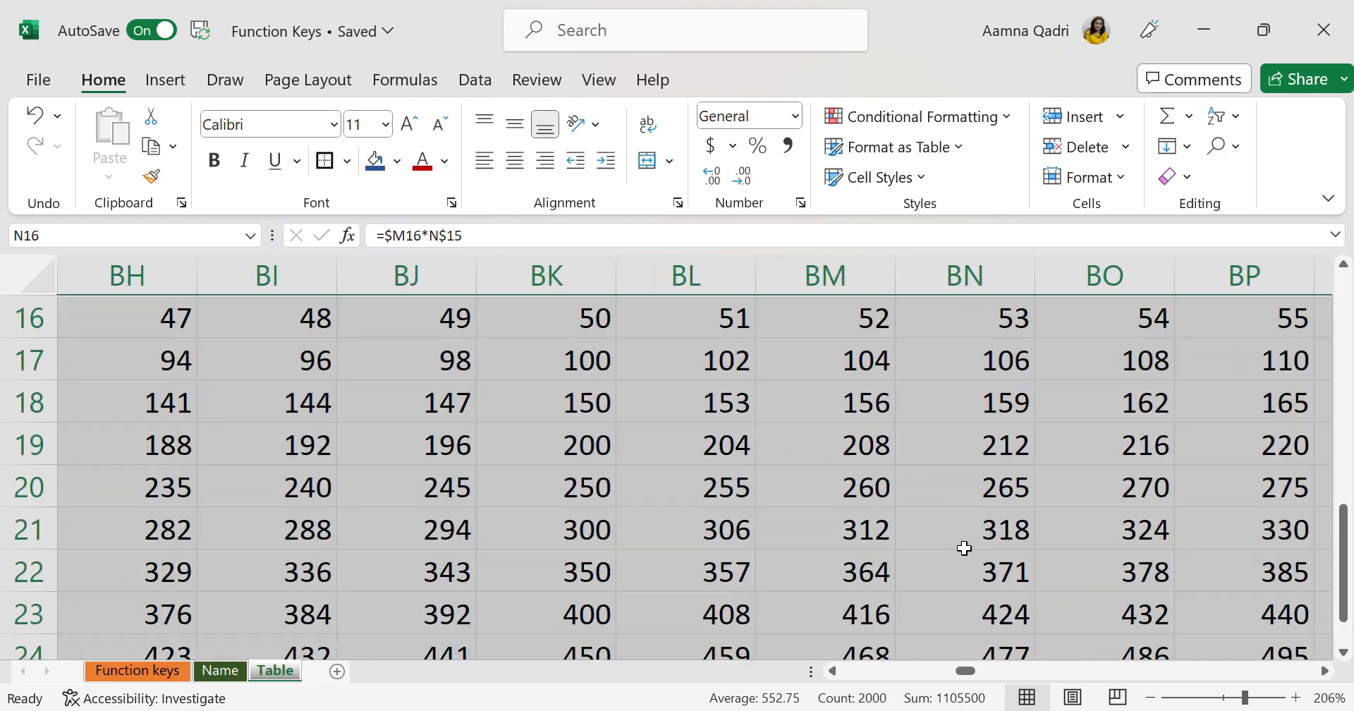
{"action": "scroll", "coordinate": [963, 547], "scroll_direction": "down", "scroll_amount": 5}
{"action": "scroll", "coordinate": [964, 548], "scroll_direction": "left", "scroll_amount": 5}
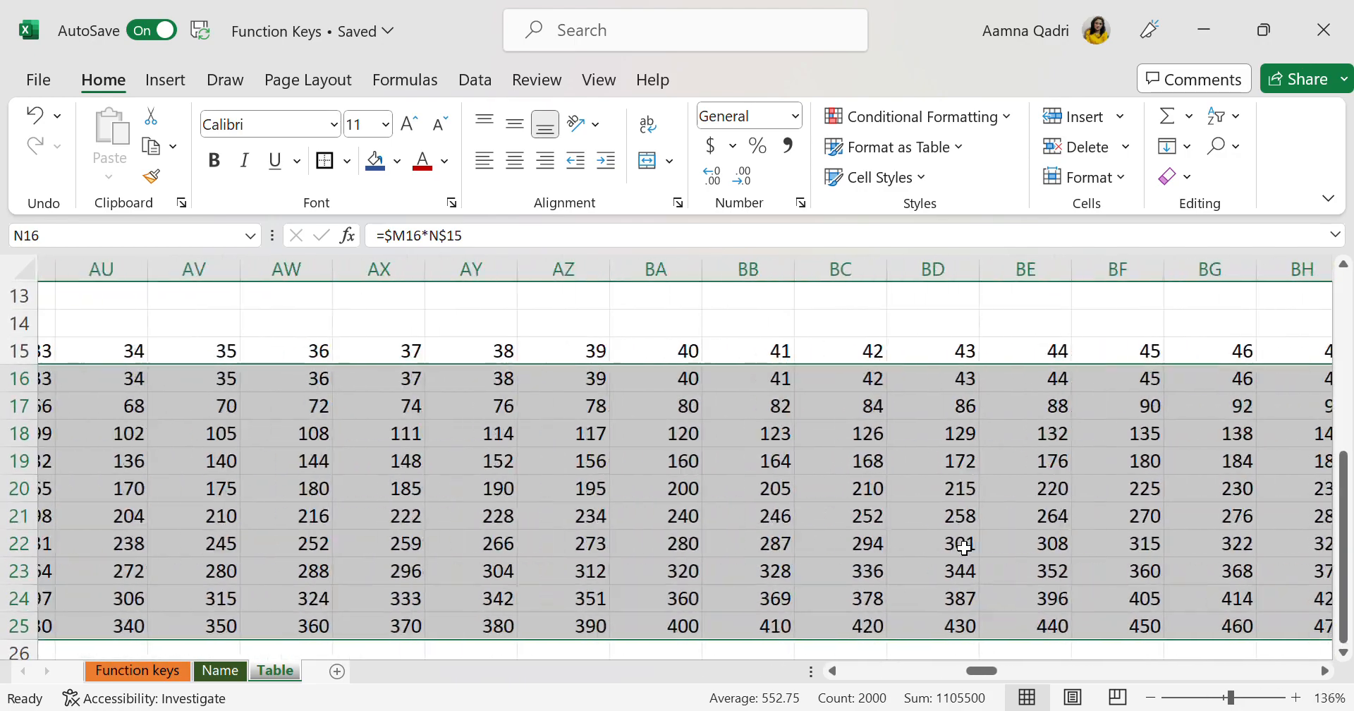
{"action": "scroll", "coordinate": [964, 548], "scroll_direction": "left", "scroll_amount": 18}
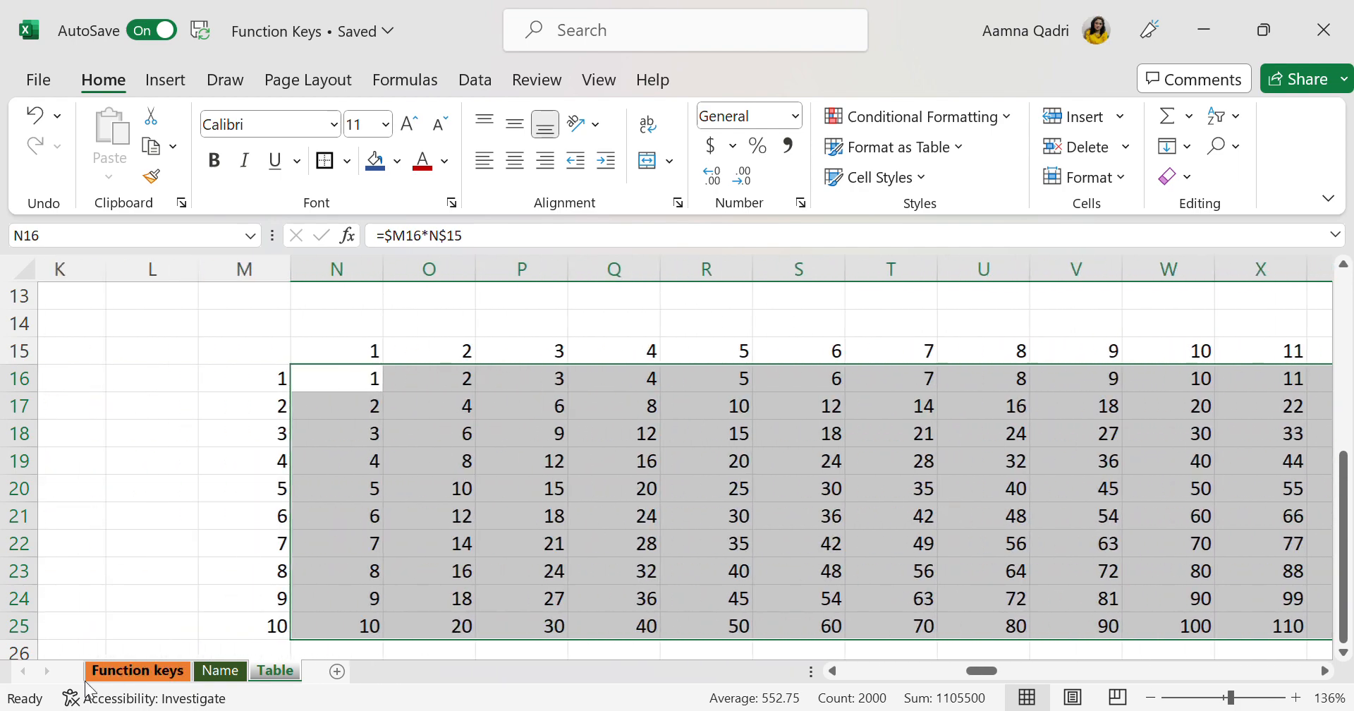
Return to the Function keys sheet and view its F8 section
{"action": "left_click", "coordinate": [142, 668]}
{"action": "scroll", "coordinate": [518, 561], "scroll_direction": "up", "scroll_amount": 1}
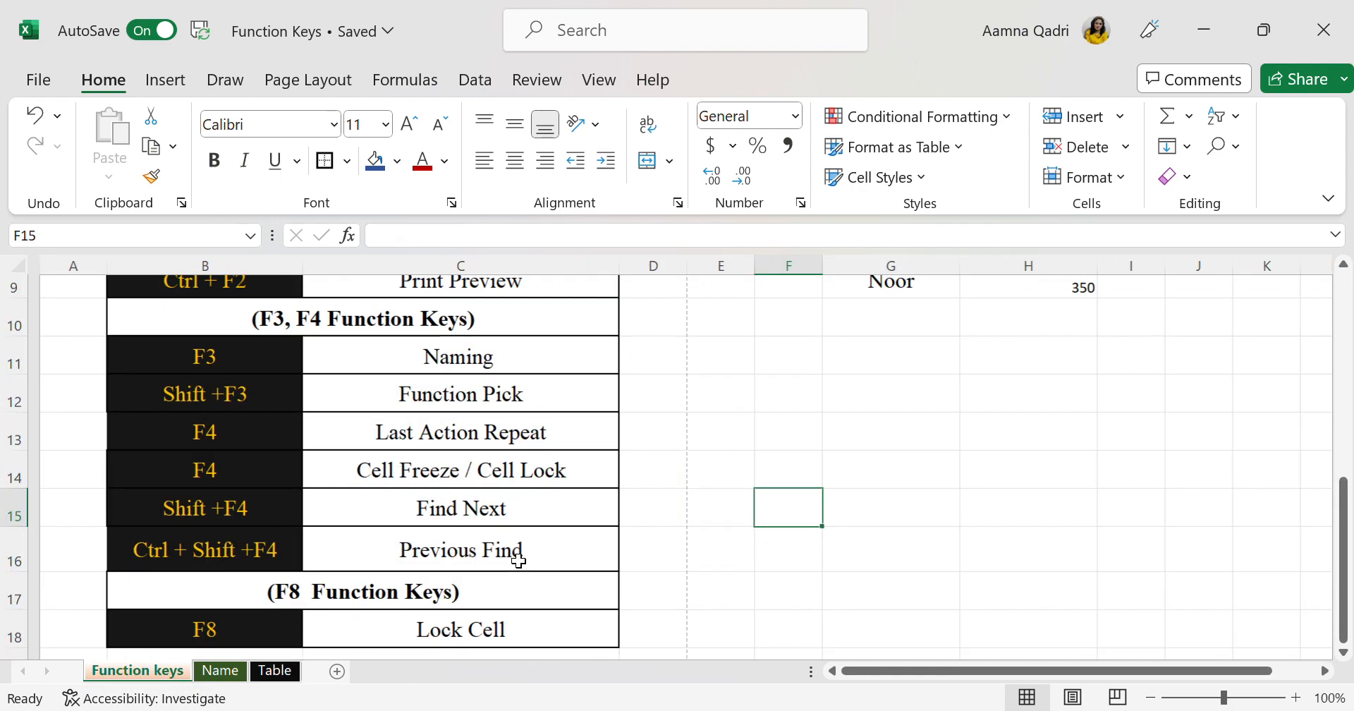